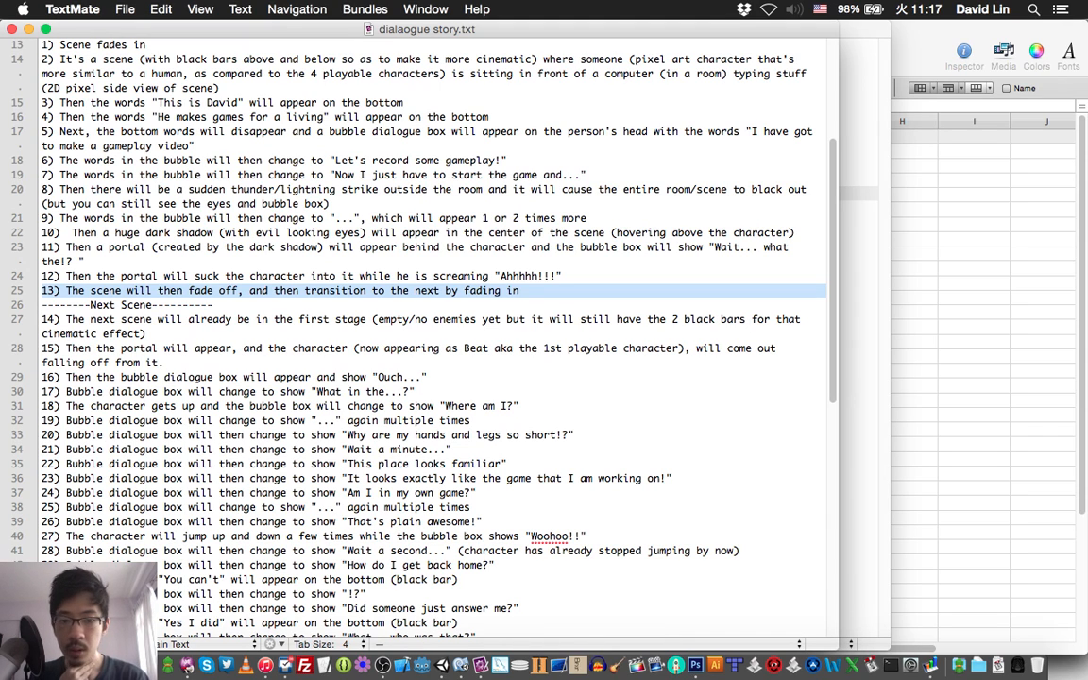
Switch to the Dialogue_English spreadsheet in Numbers and insert a column before PostAction with the header PreAction.
left_click(1043, 327)
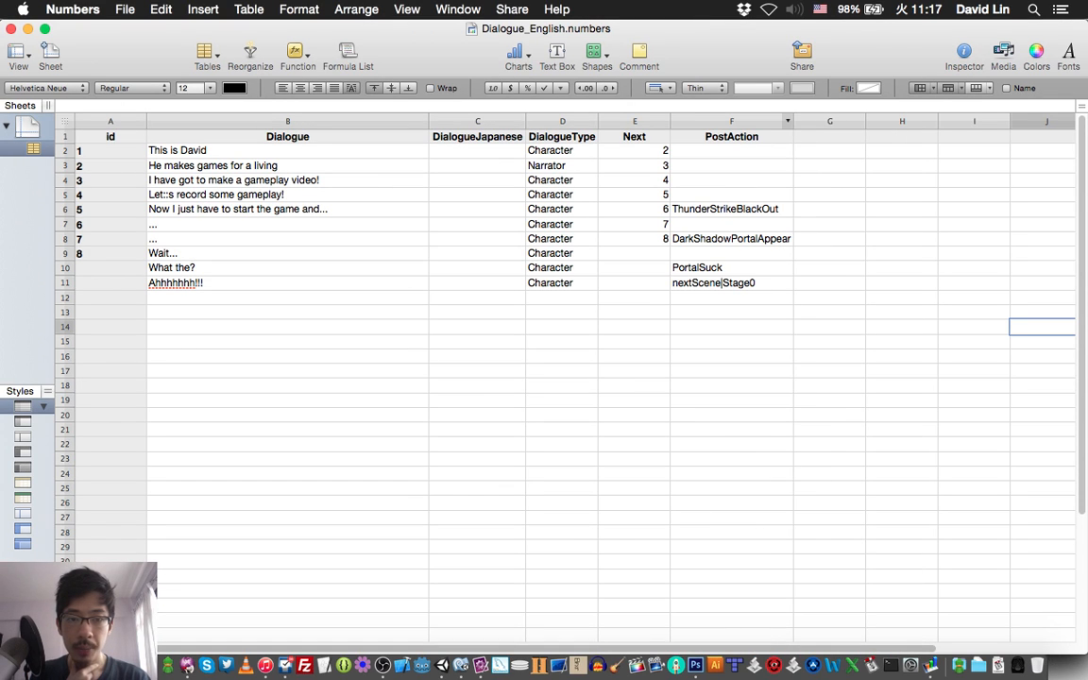
left_click(787, 121)
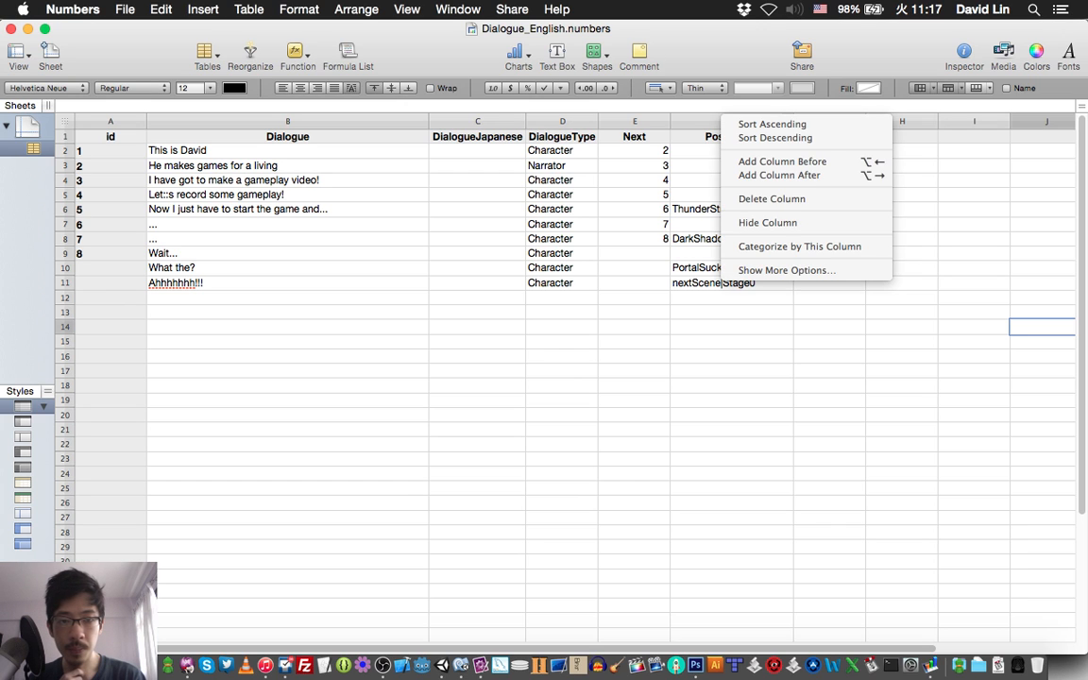
key("Escape")
left_click(699, 119)
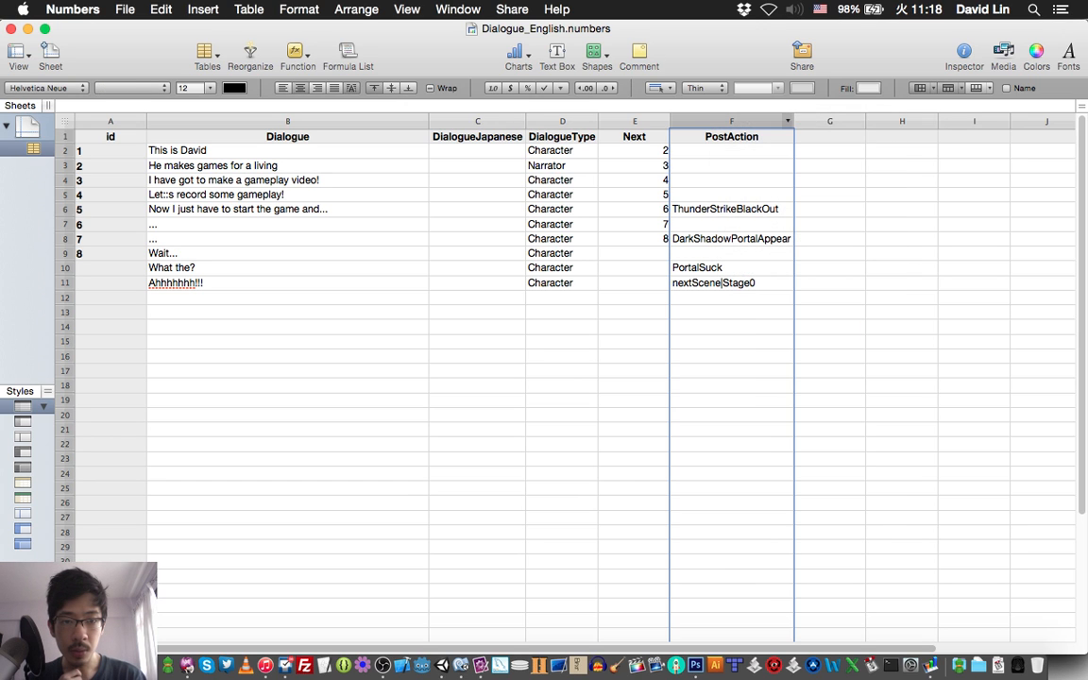
right_click(699, 119)
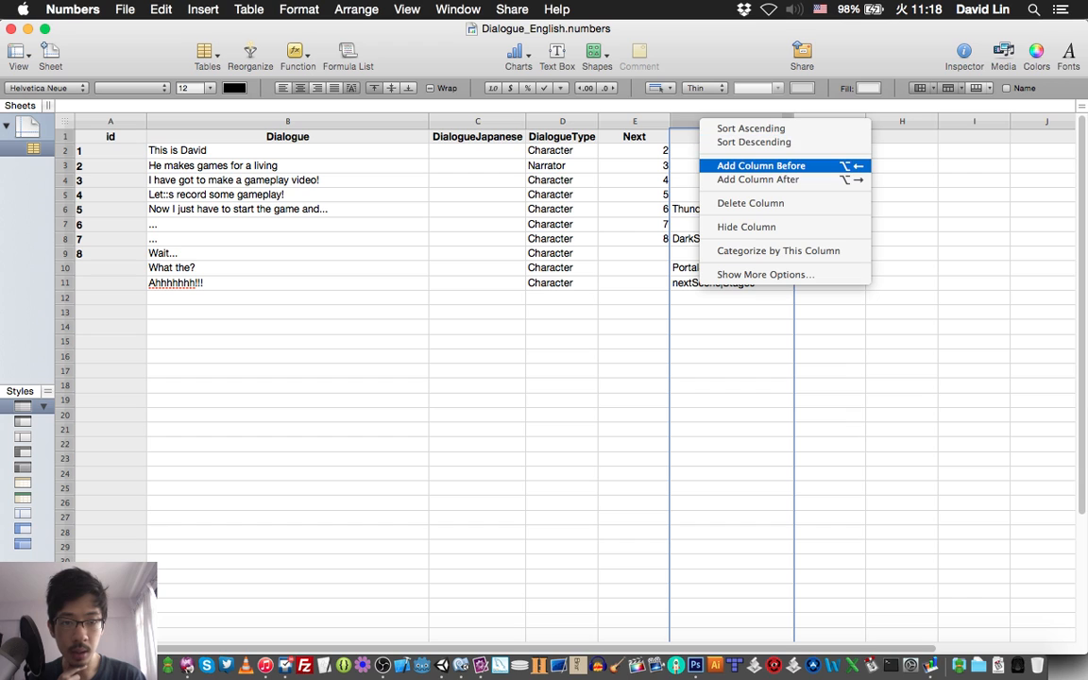
left_click(762, 166)
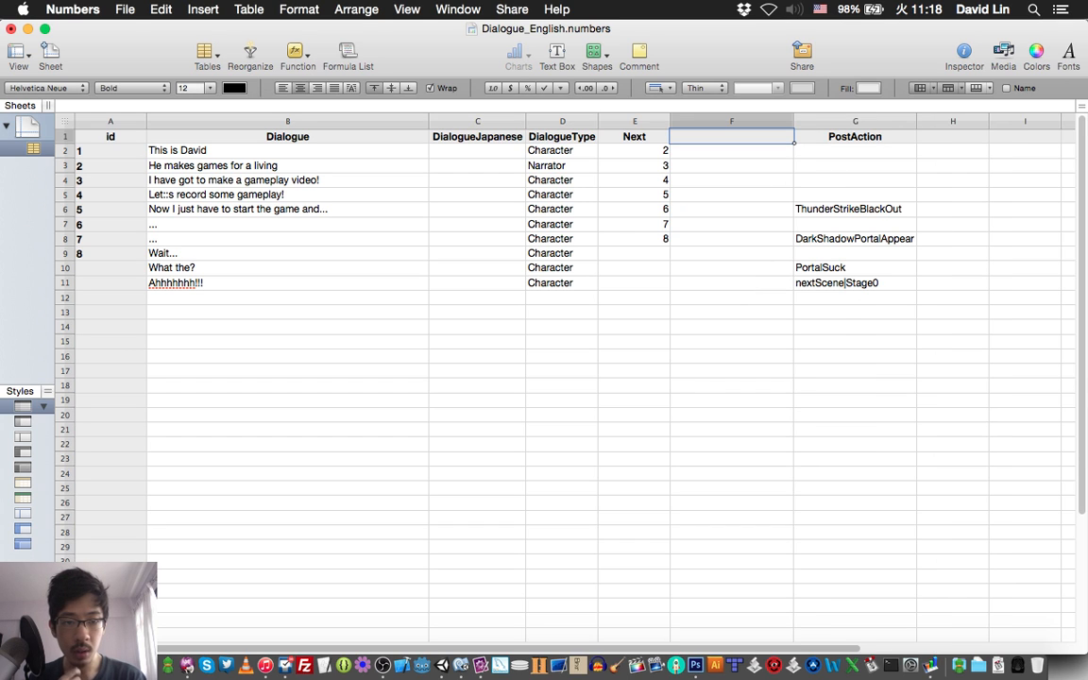
type("Pre")
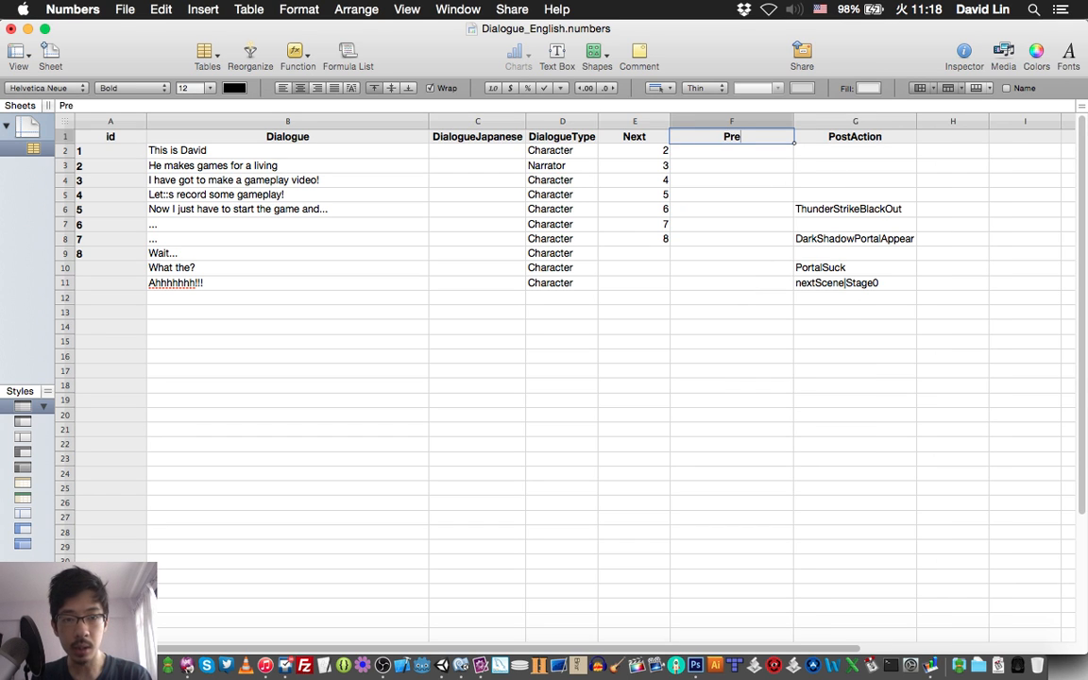
type("Action")
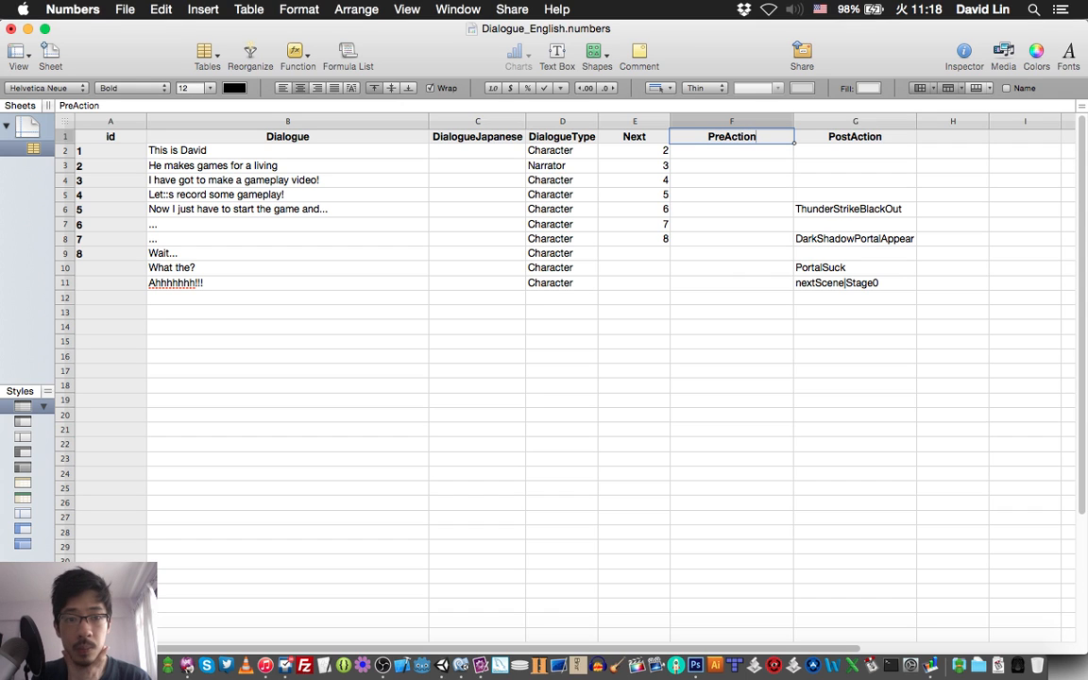
Enter PortalAppear as the PreAction in row 12, the first empty row below the dialogue entries.
left_click(731, 225)
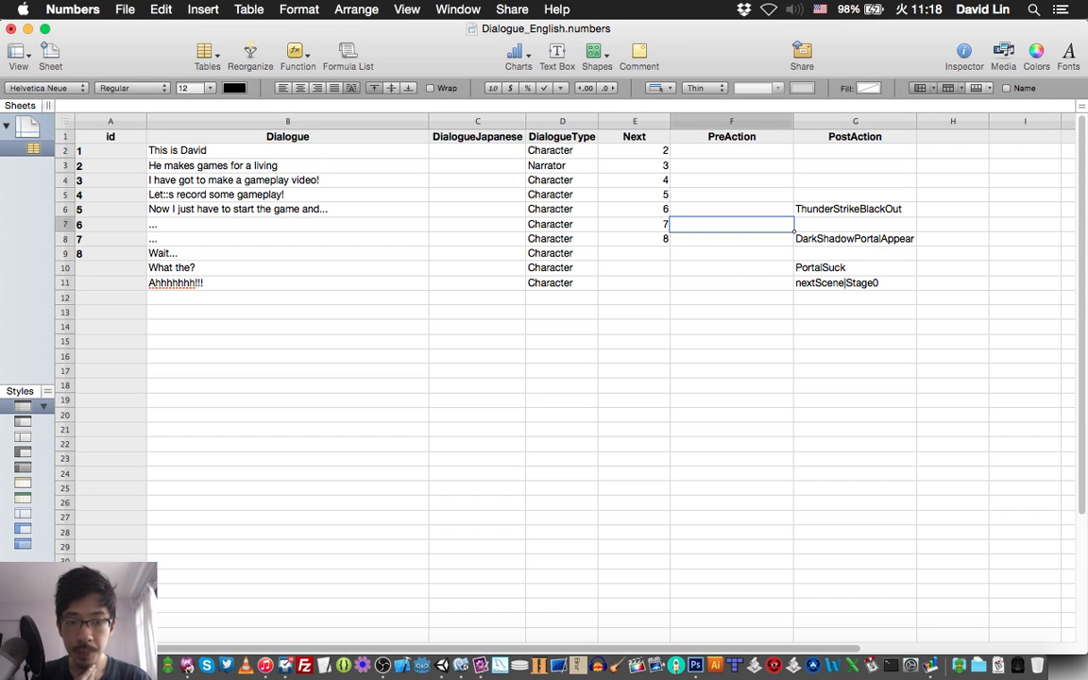
left_click(732, 298)
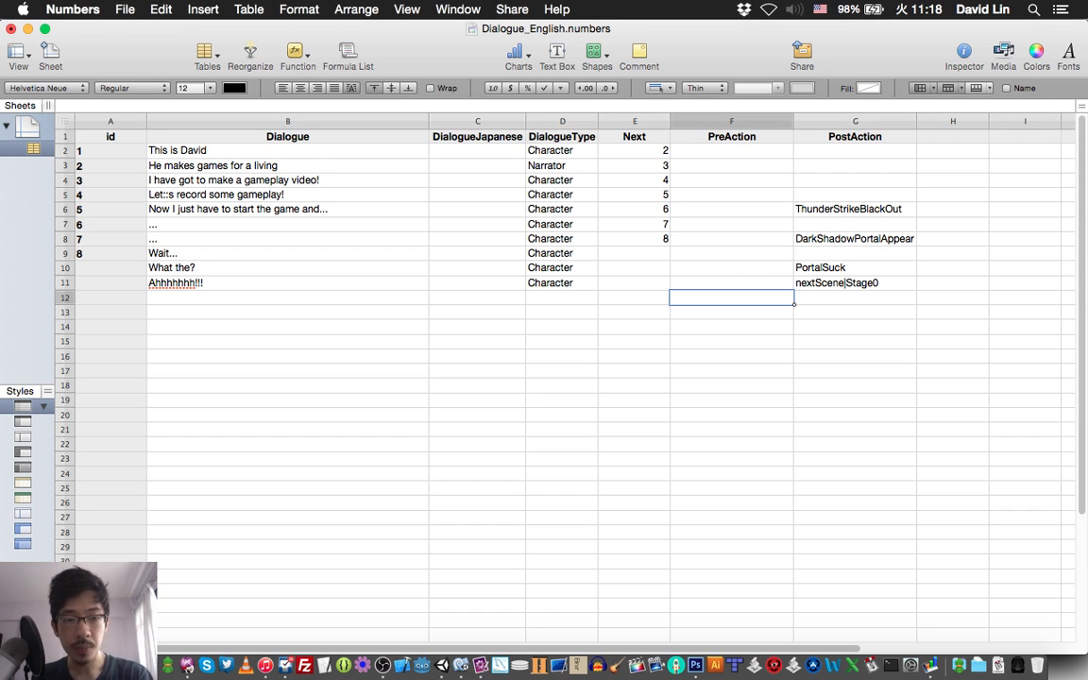
type("Port")
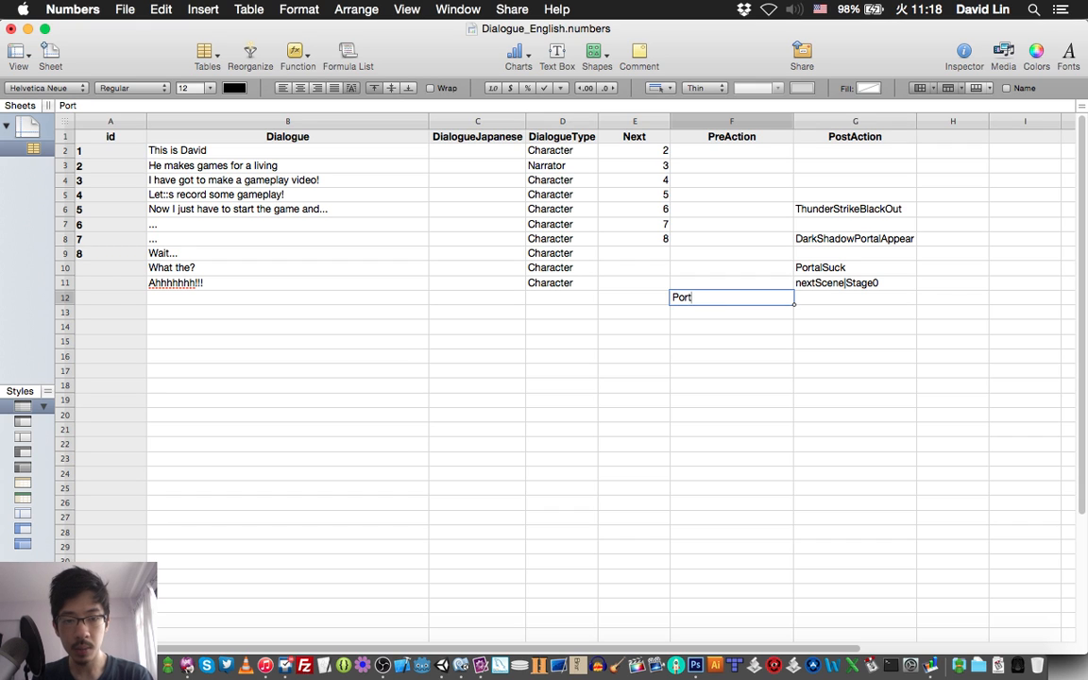
type("alAppear")
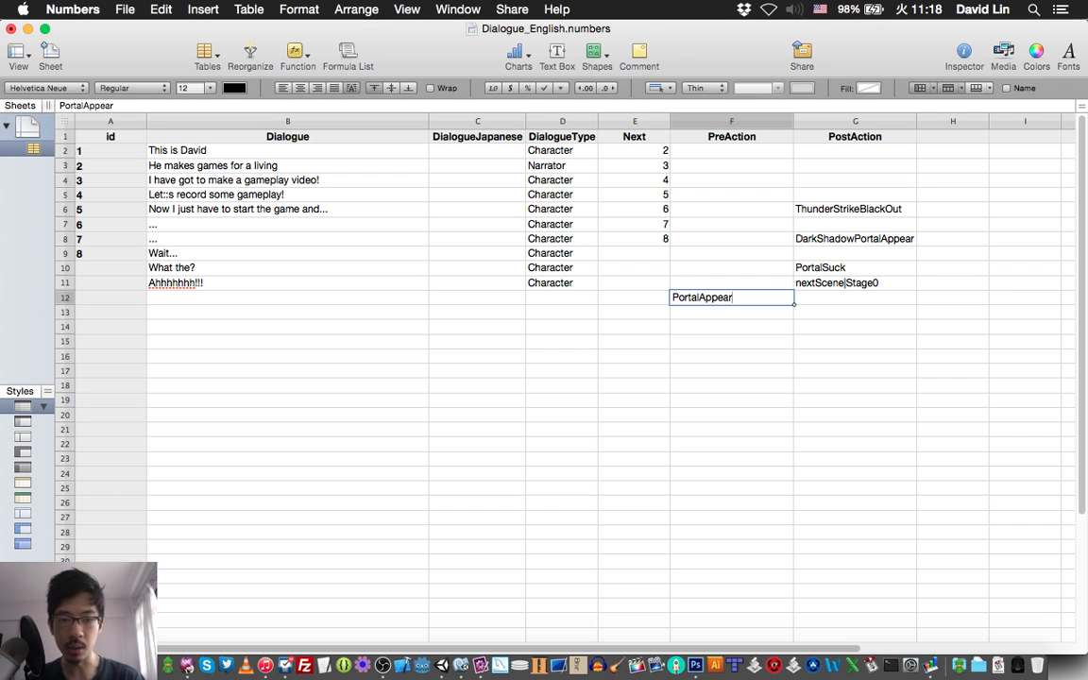
key("Return")
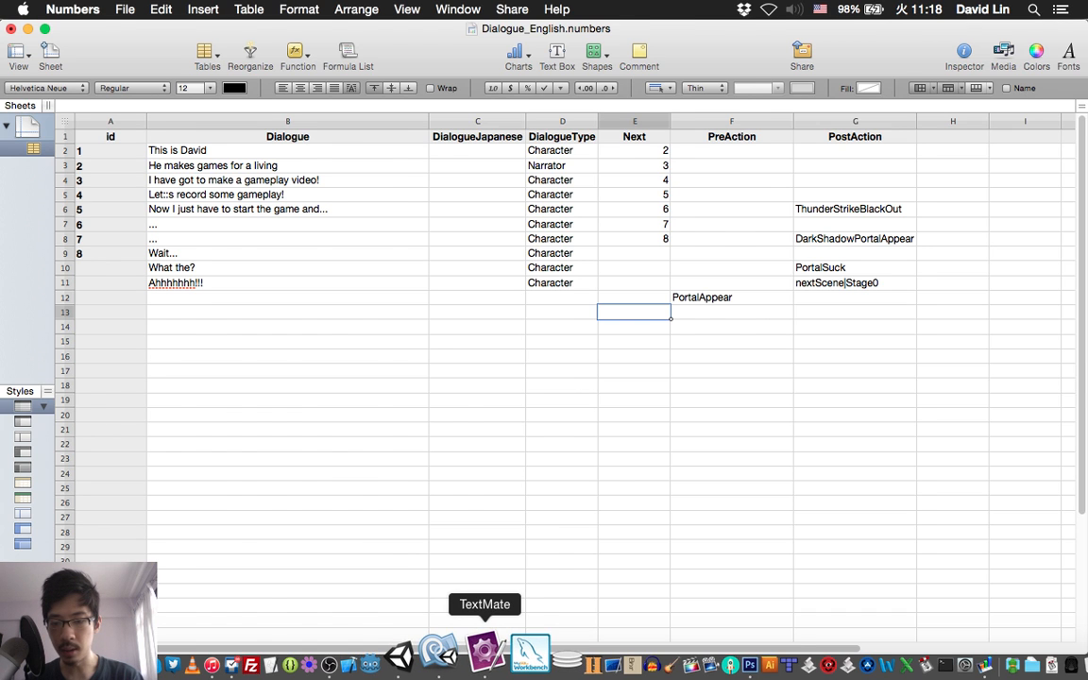
Check the story script in TextMate, then change row 12's PreAction in Numbers to PortalCharacterAppear and save the spreadsheet.
left_click(484, 652)
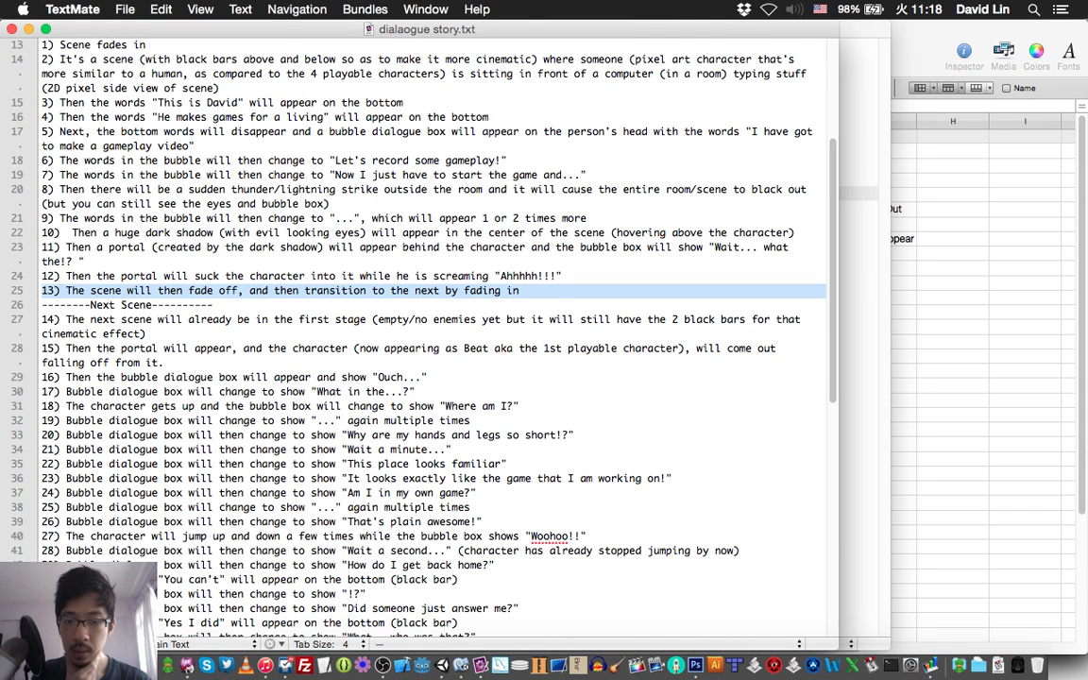
key("super+Tab")
left_click(732, 298)
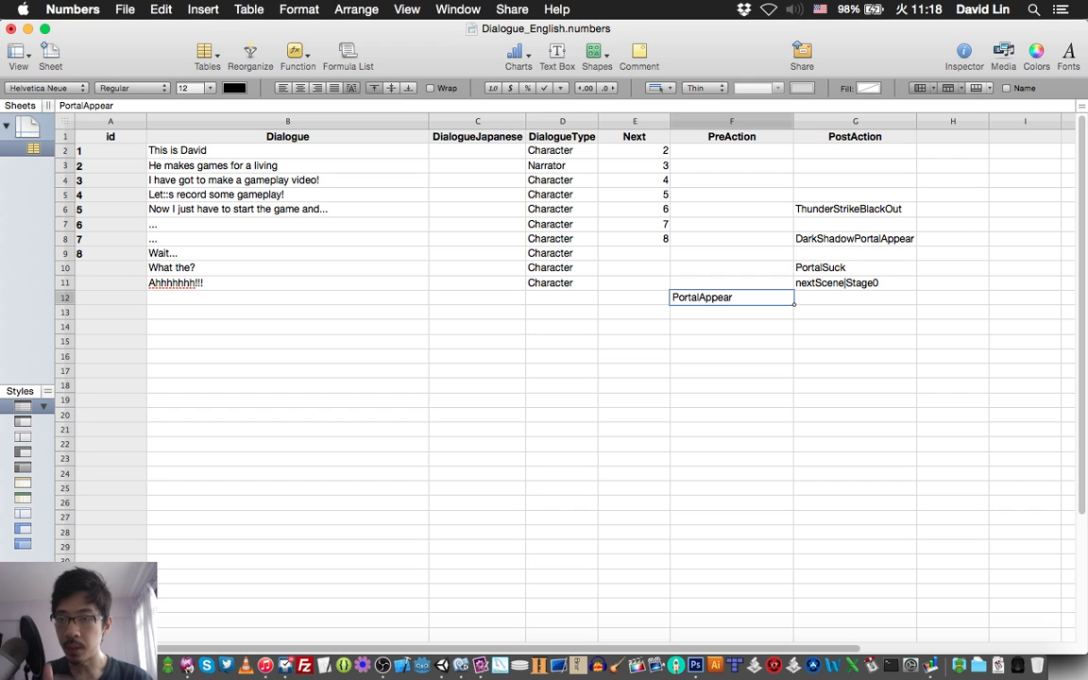
left_click(84, 106)
type("Character")
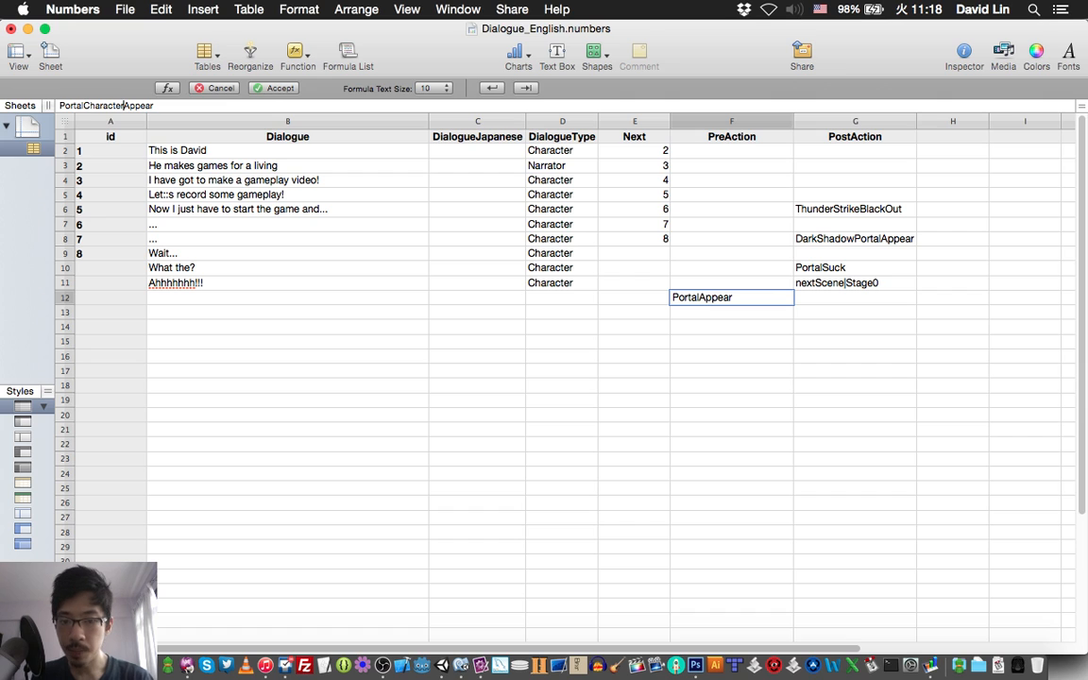
key("Return")
key("super+s")
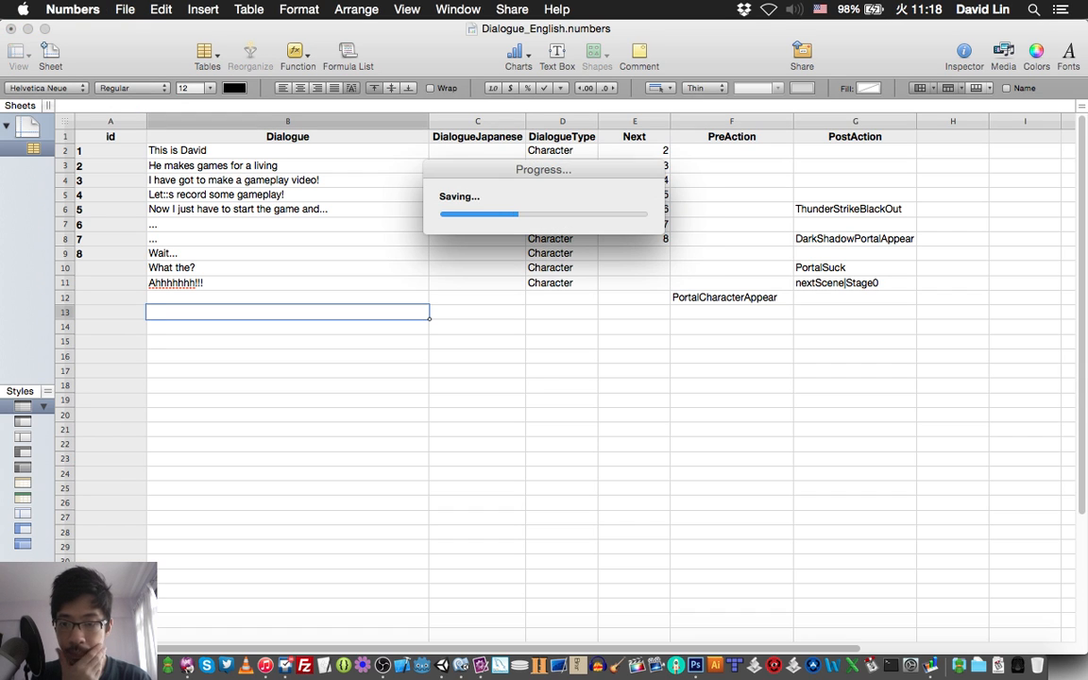
Look up the first bubble line of the next scene in TextMate and enter "Ouch..." as row 12's Dialogue in Numbers.
key("Up")
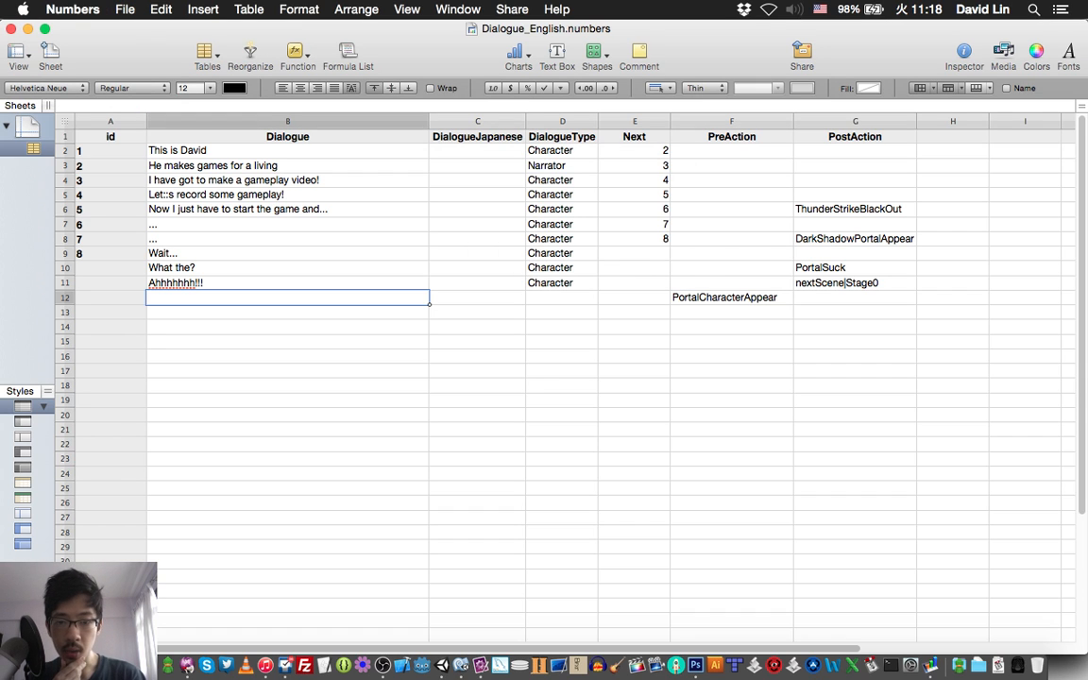
left_click(487, 665)
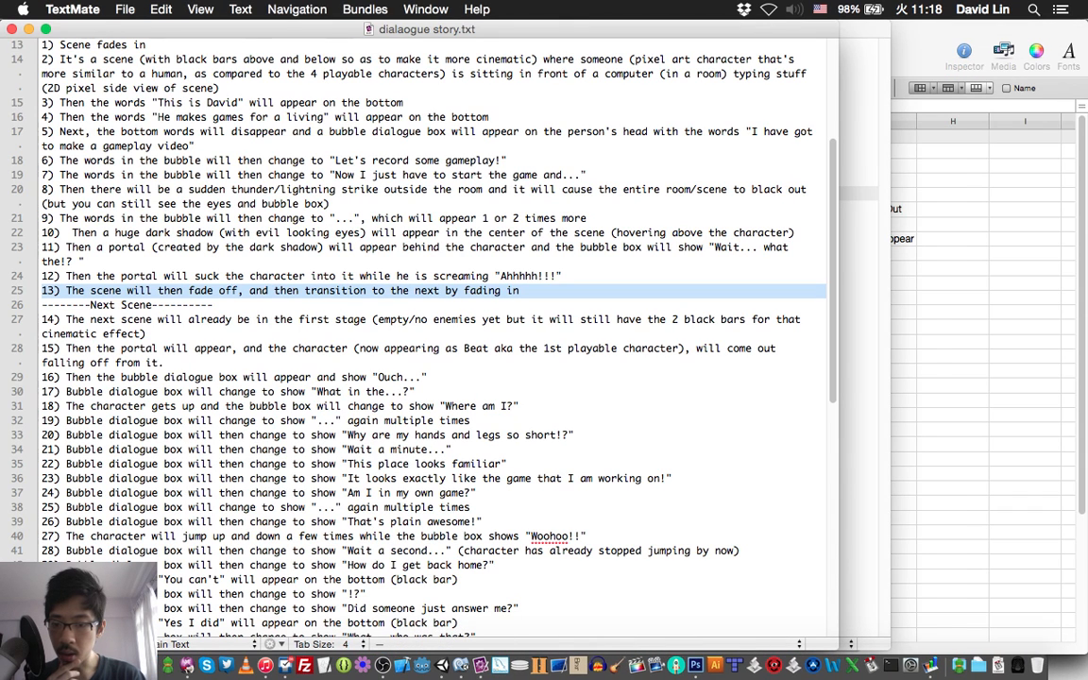
double_click(390, 377)
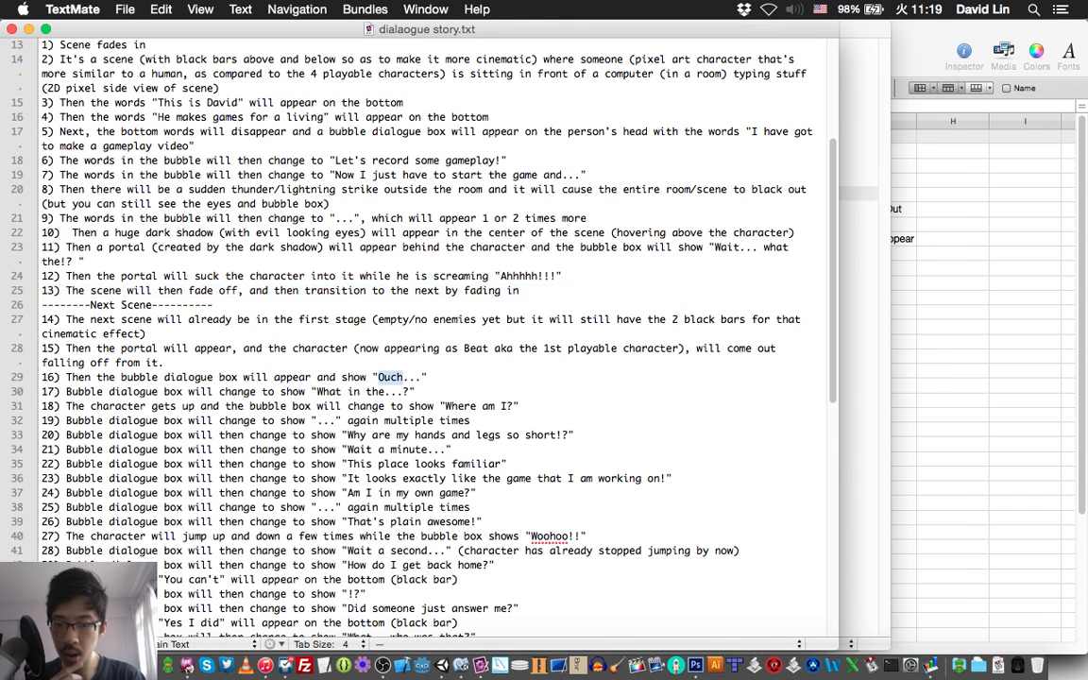
key("super+Tab")
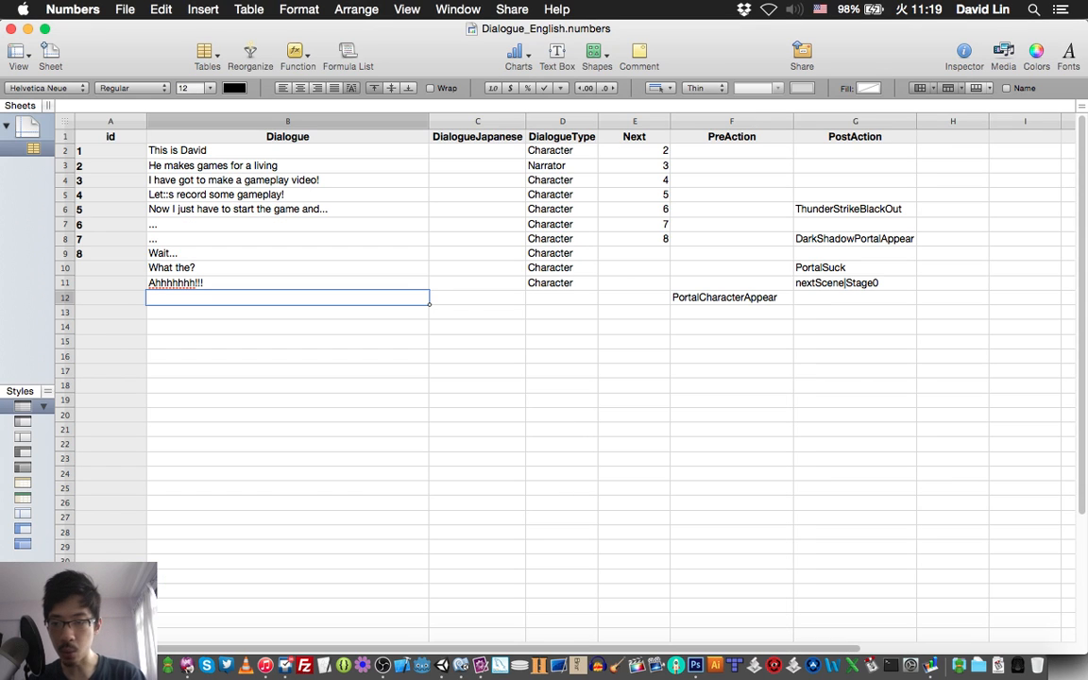
type("Ouch...")
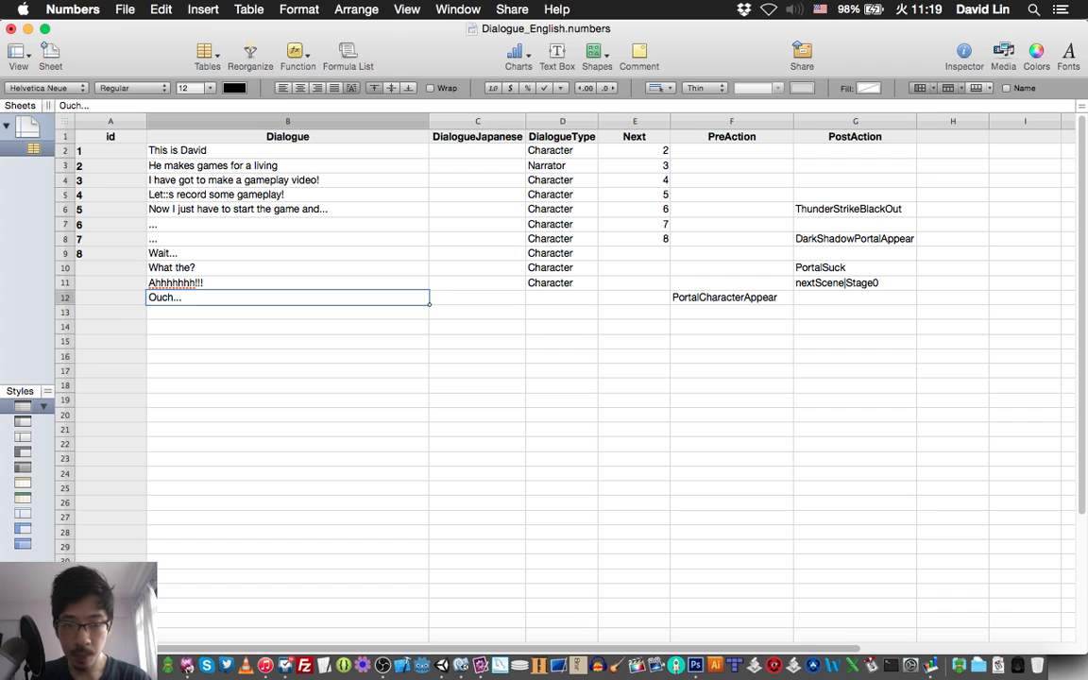
Set the DialogueType of the "Ouch..." row to Character, matching the row above, and save the spreadsheet.
left_click(562, 283)
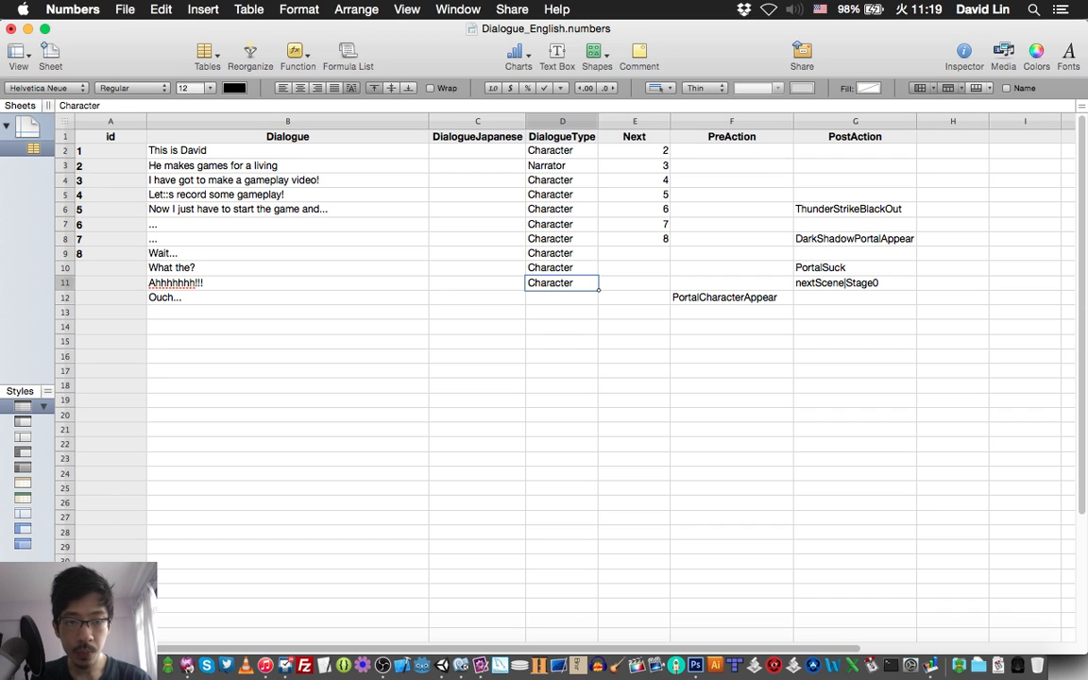
key("Down")
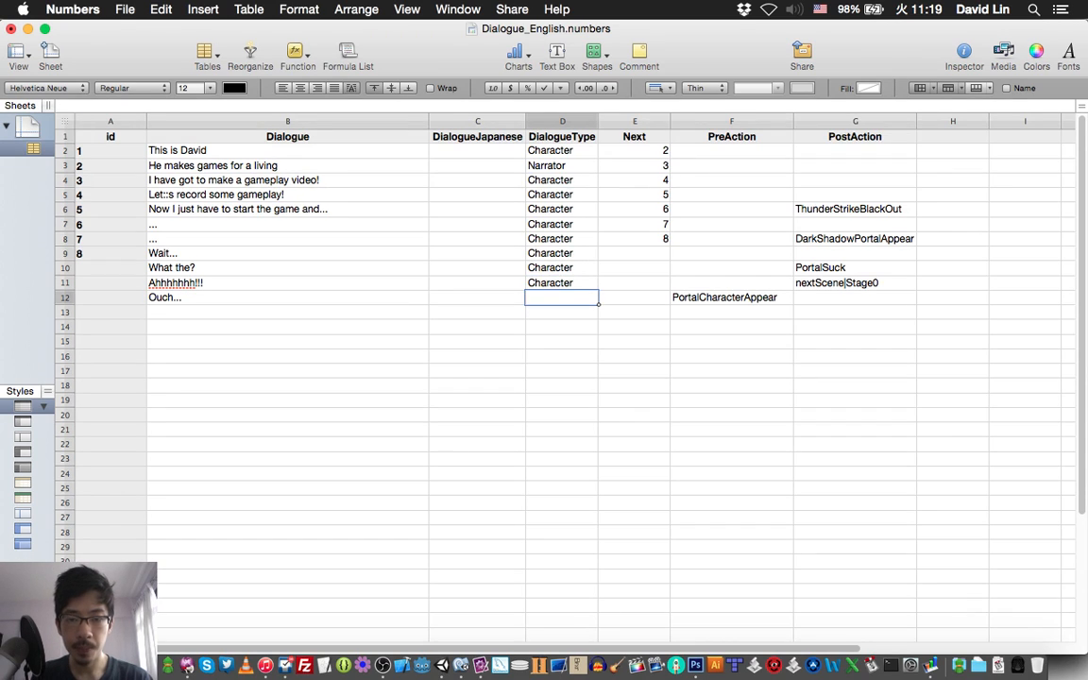
type("Character")
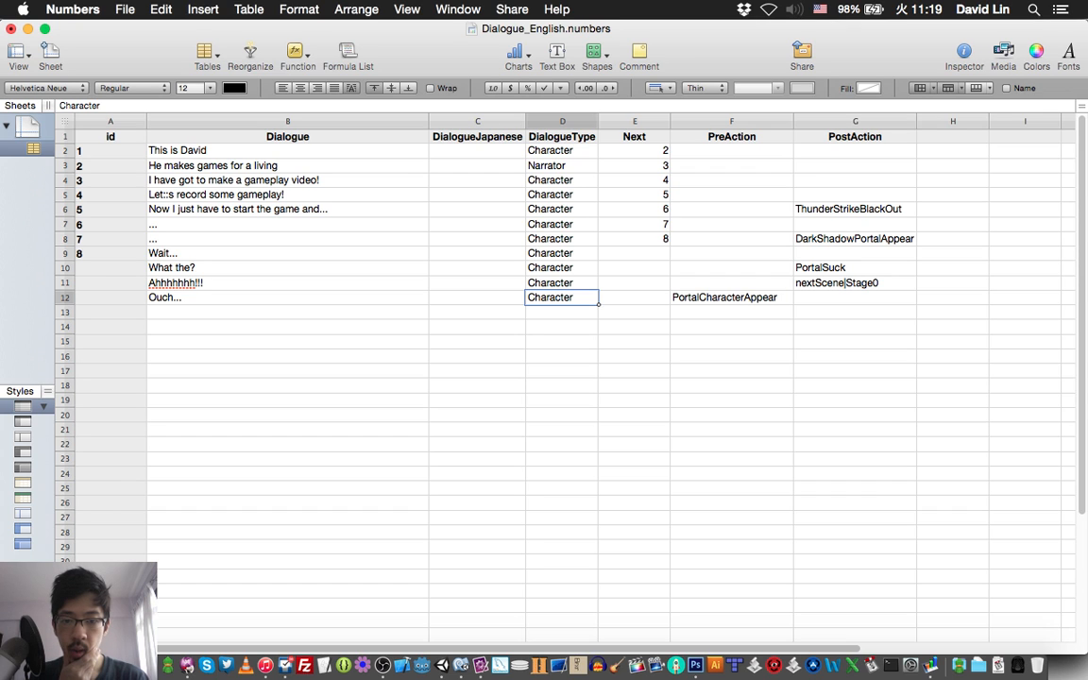
left_click(477, 283)
key("super+s")
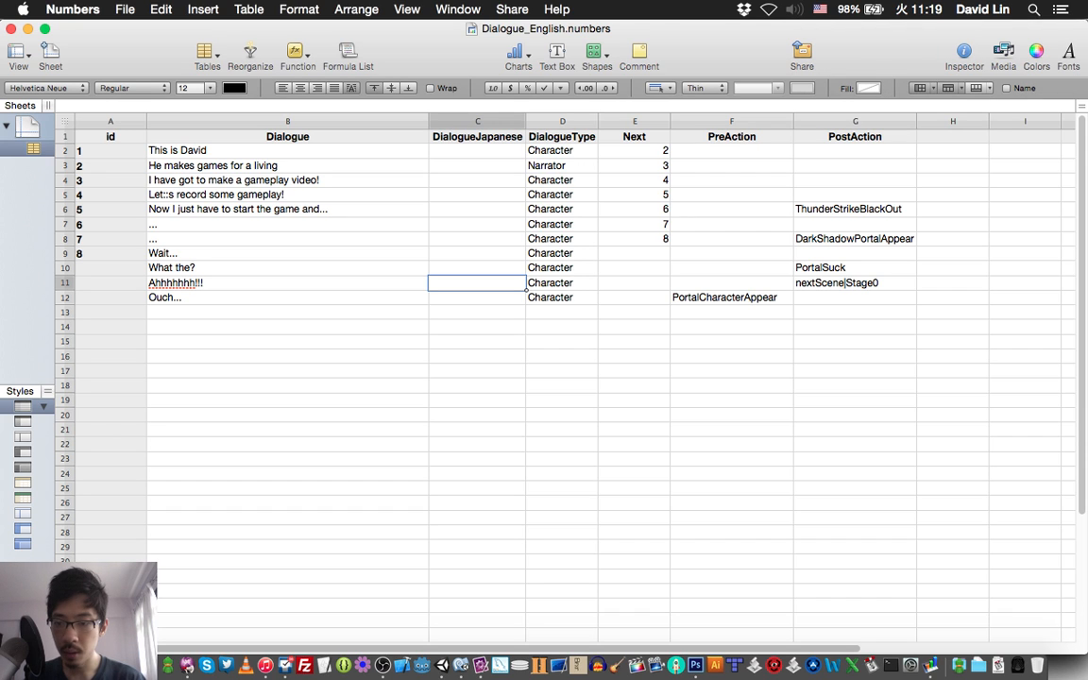
Check the script line following "Ouch..." in TextMate, then enter ChangeToStunnedStatus as the PostAction of the "Ouch..." row in Numbers.
left_click(287, 312)
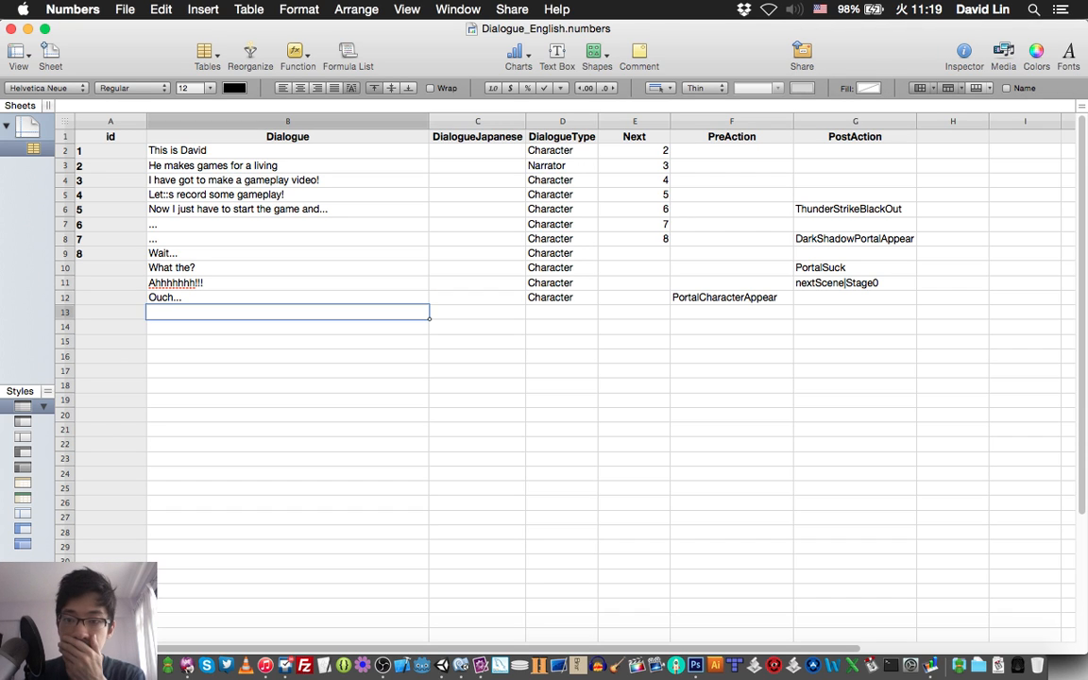
left_click(480, 665)
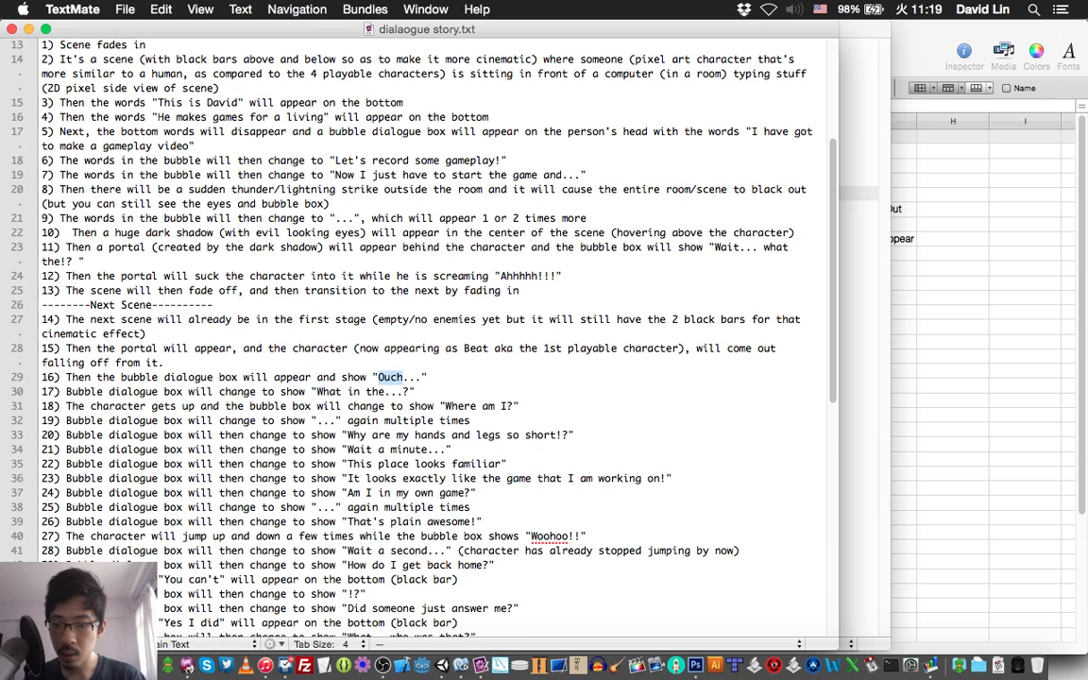
double_click(329, 392)
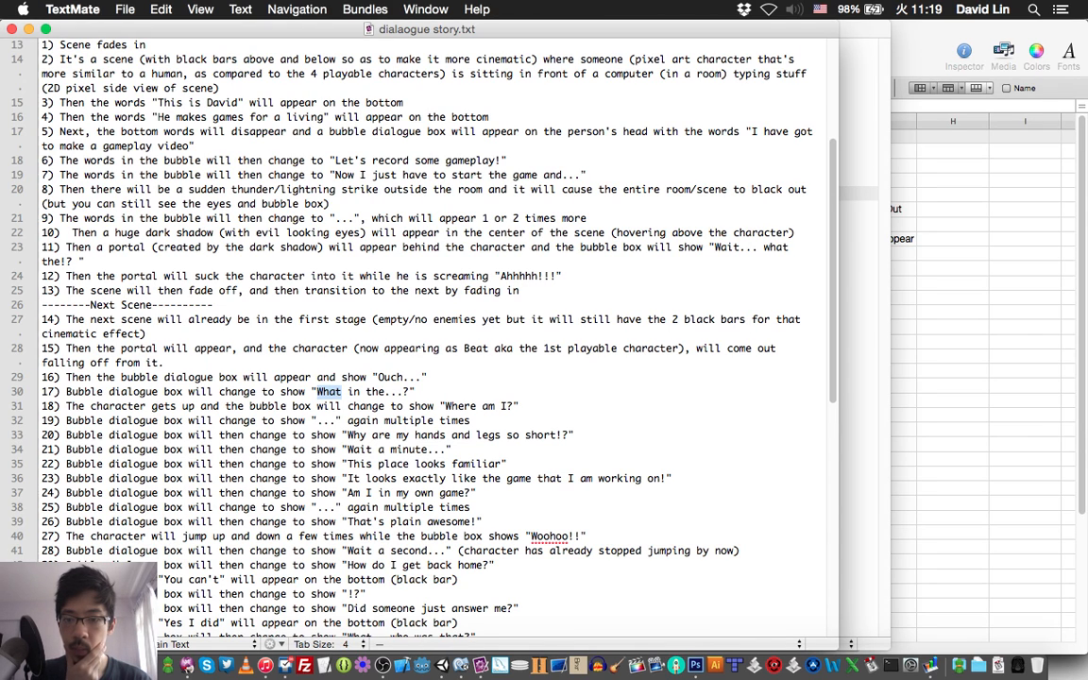
left_click(952, 342)
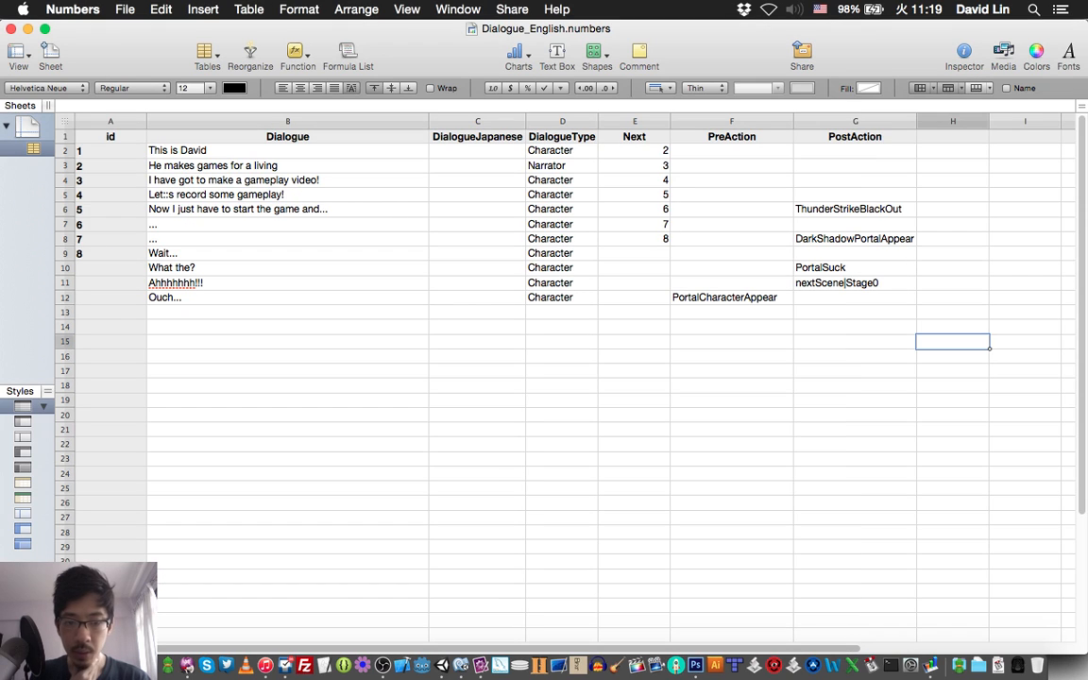
left_click(855, 297)
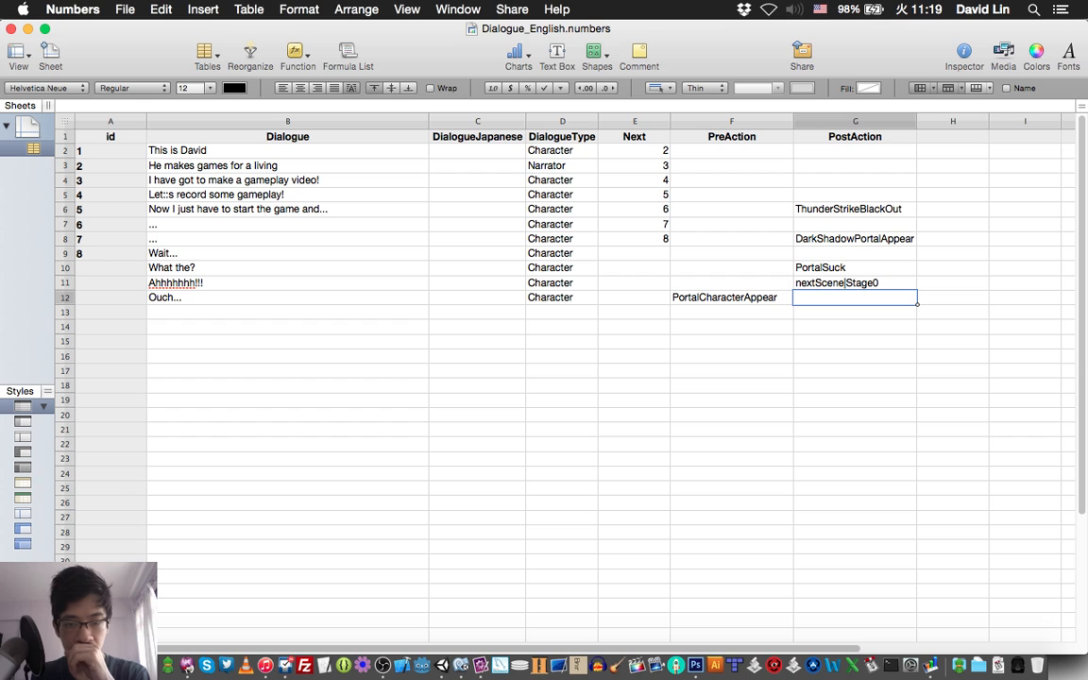
type("Change")
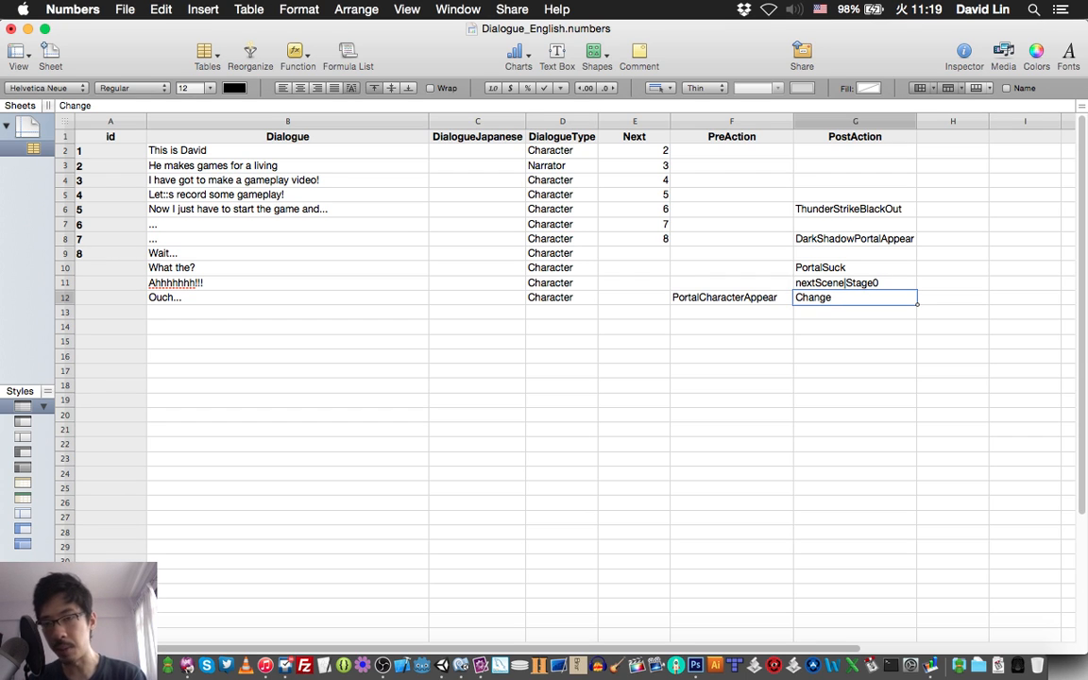
type("T")
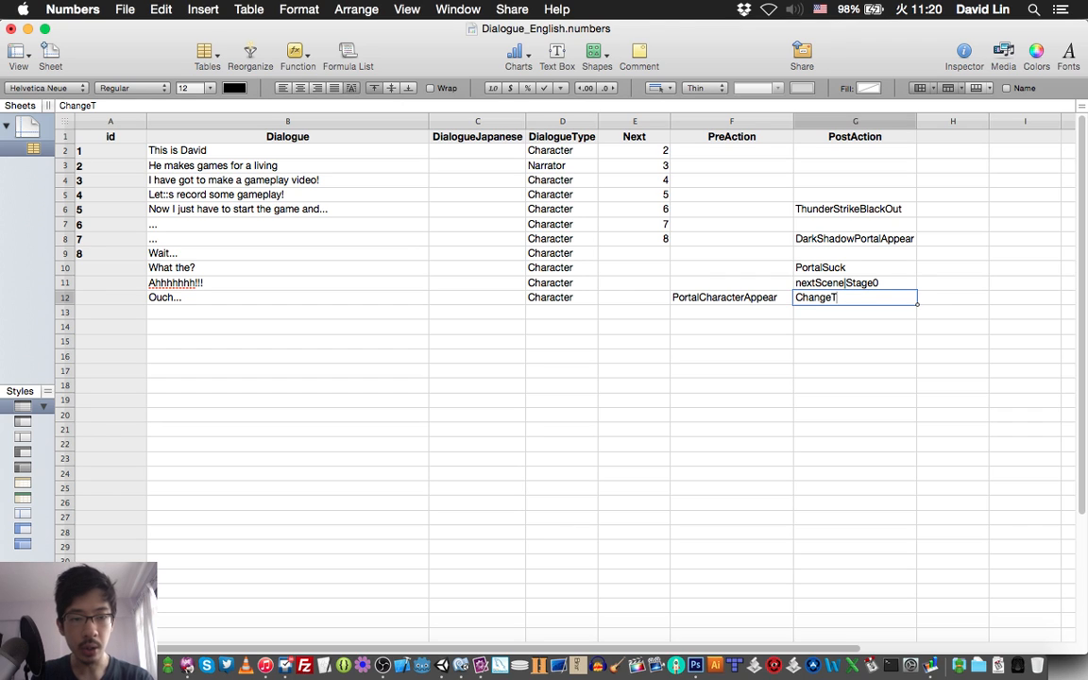
type("oStunned")
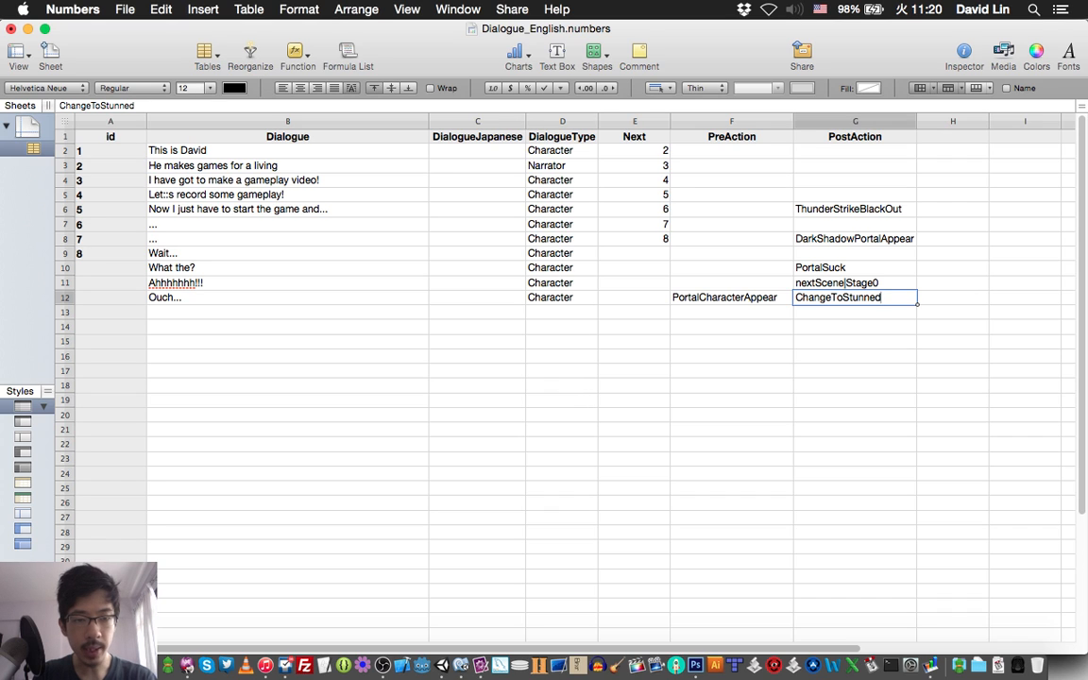
type("Status")
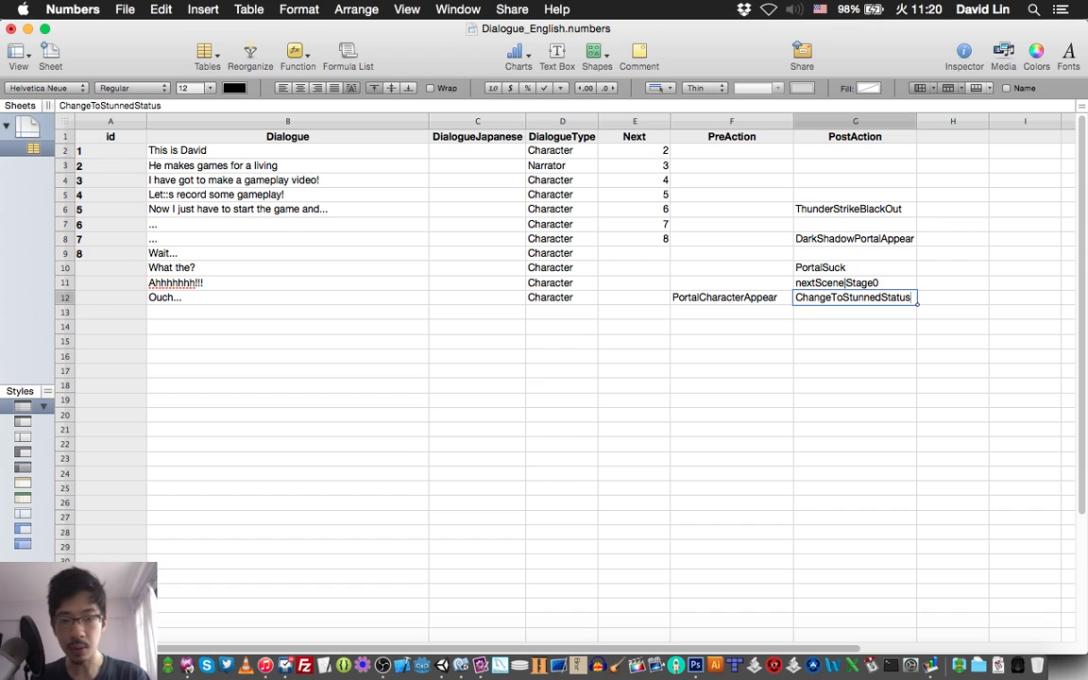
key("Return")
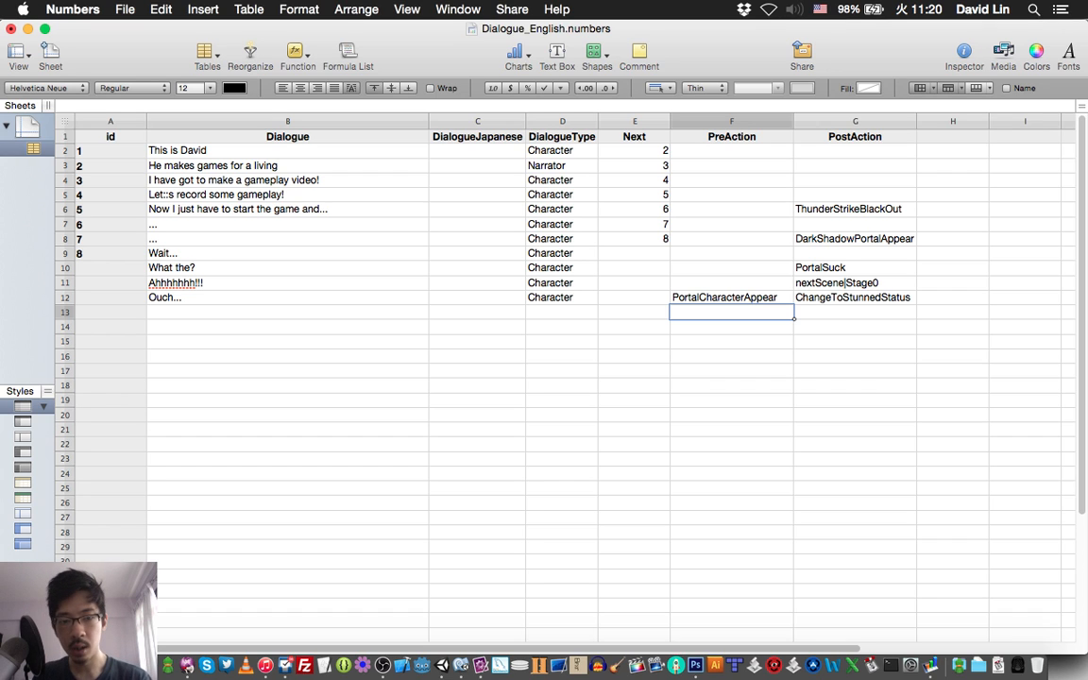
Enter RecoverToNormalStatus as the PreAction of row 13 and save the spreadsheet.
type("Rec")
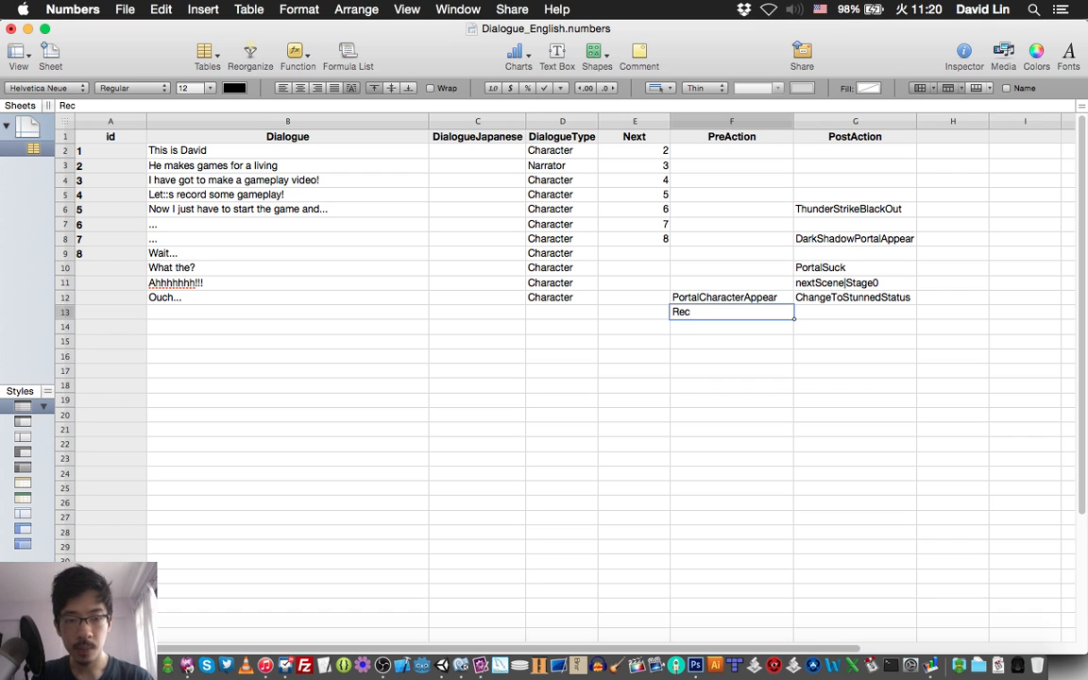
type("over")
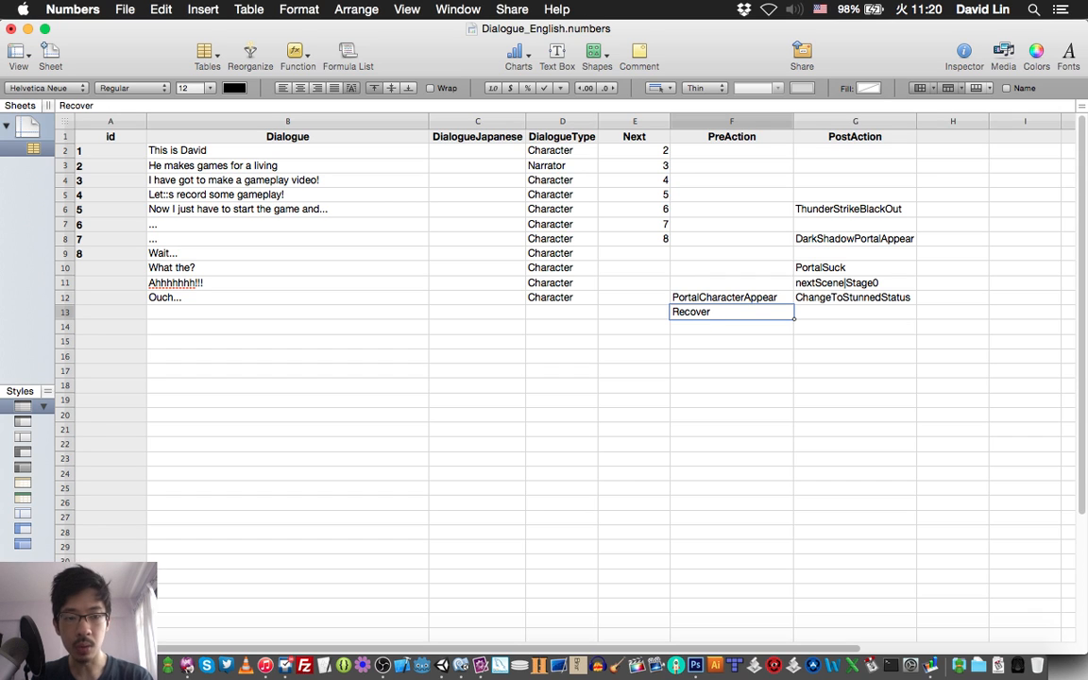
type("ToN")
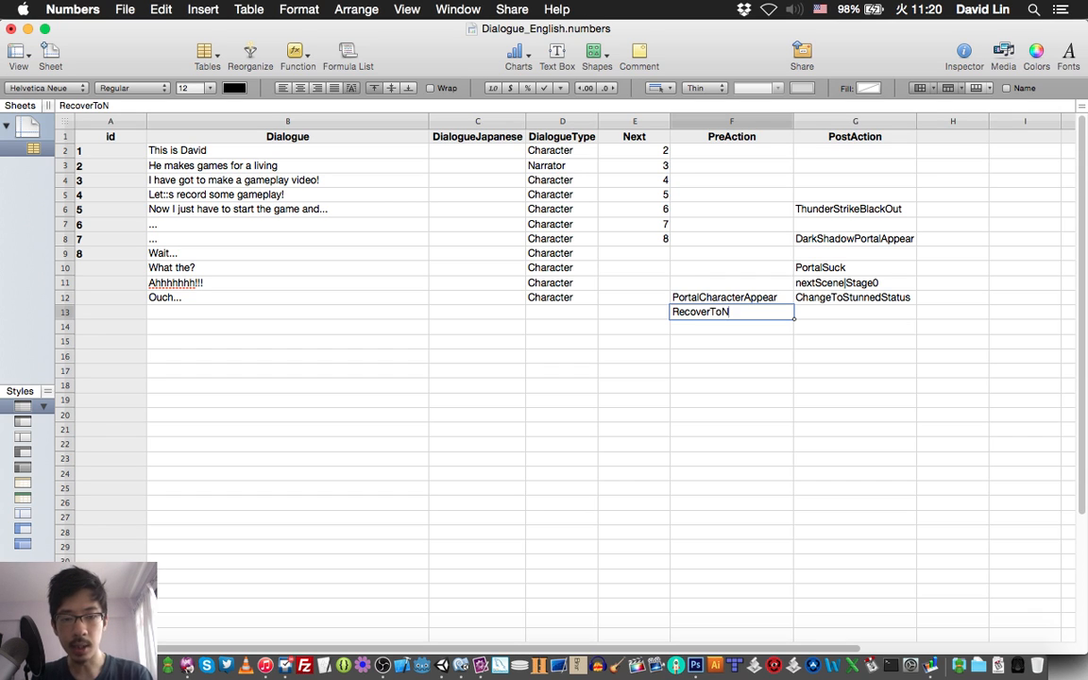
type("ormalS")
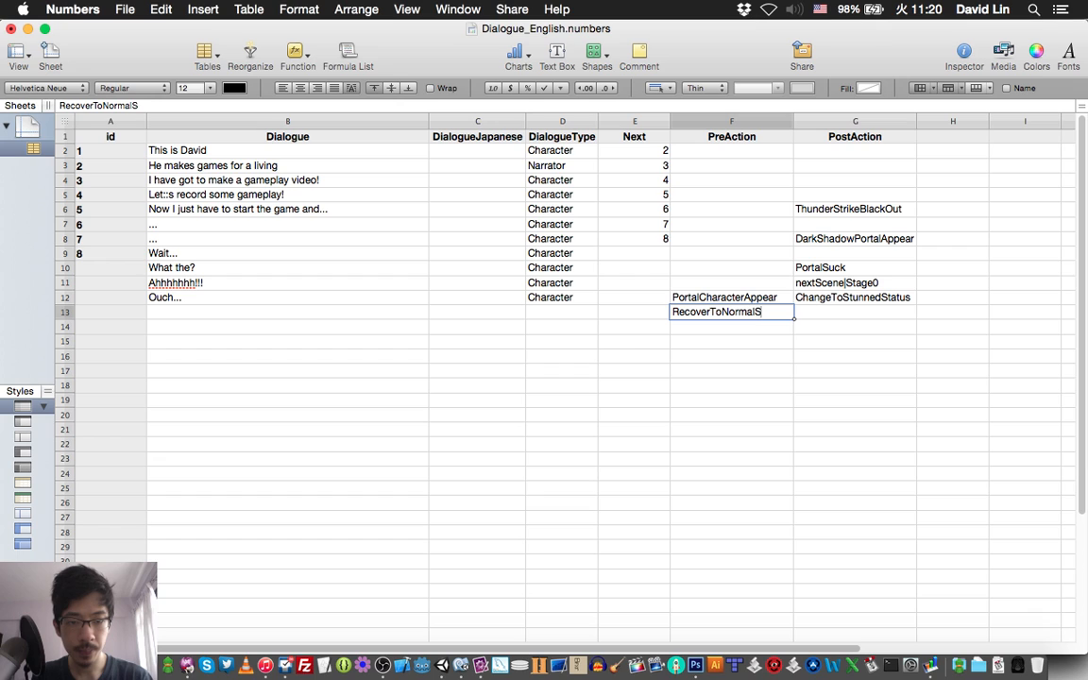
type("tatus")
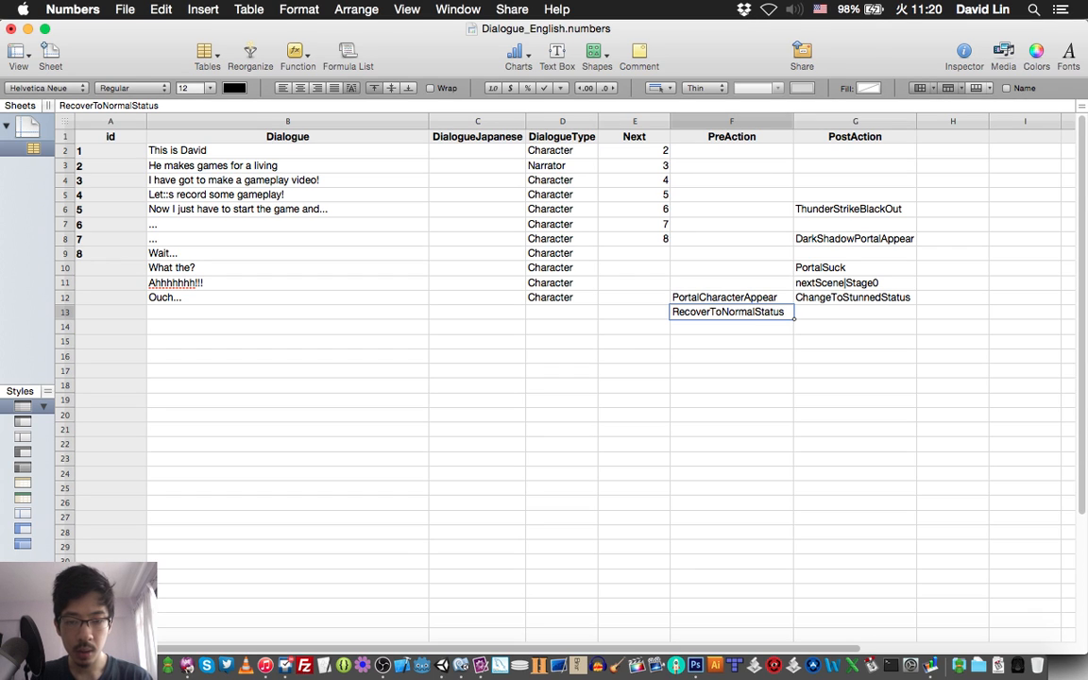
left_click(562, 311)
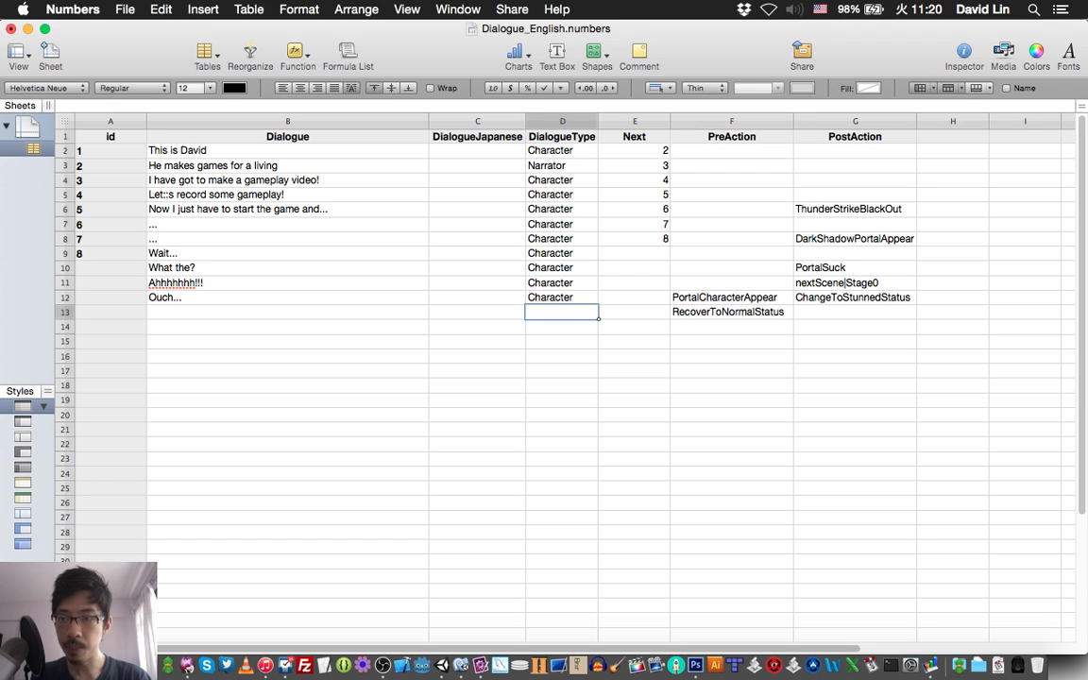
key("super+s")
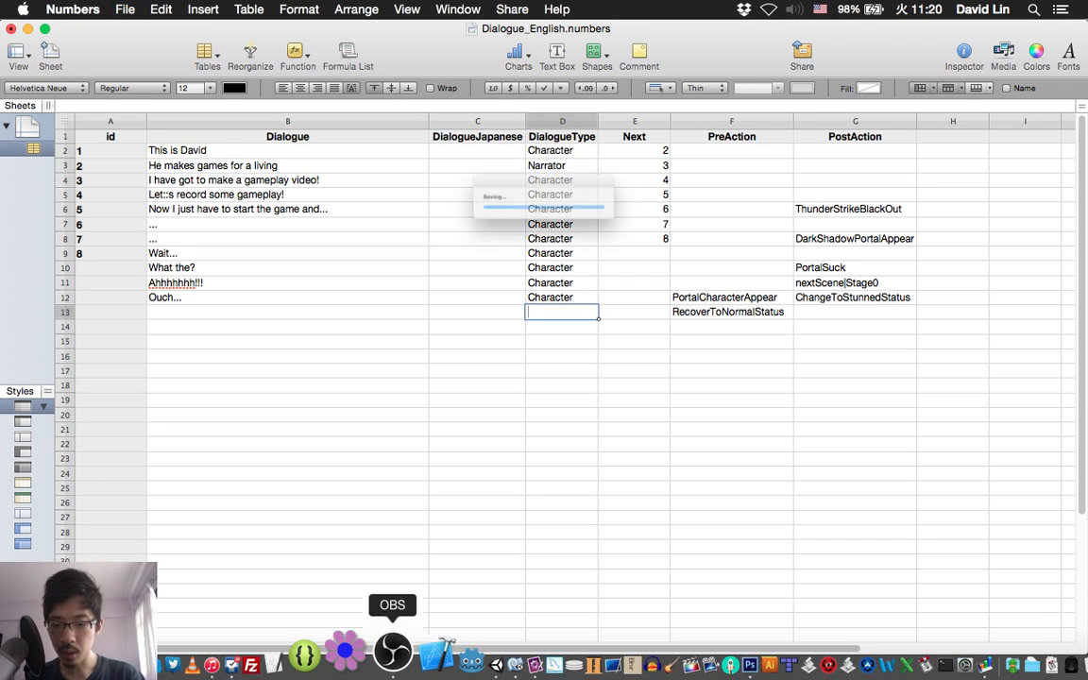
Look up the bubble line after "Ouch..." in TextMate and enter "What in the...?" as row 13's Dialogue in Numbers.
left_click(393, 652)
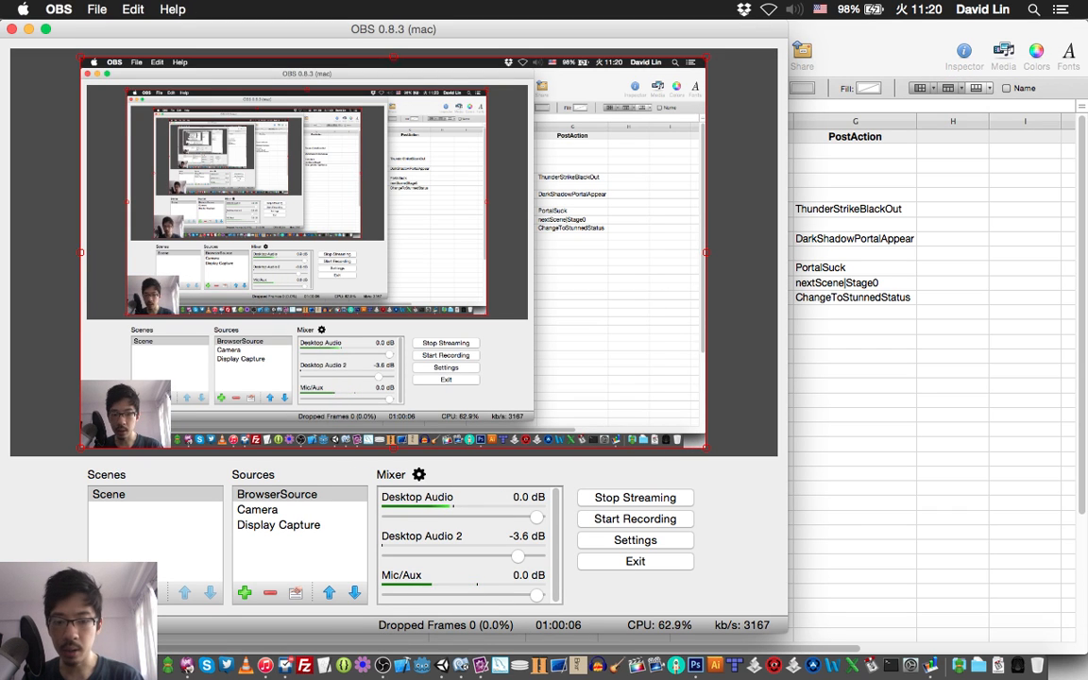
key("super+Tab")
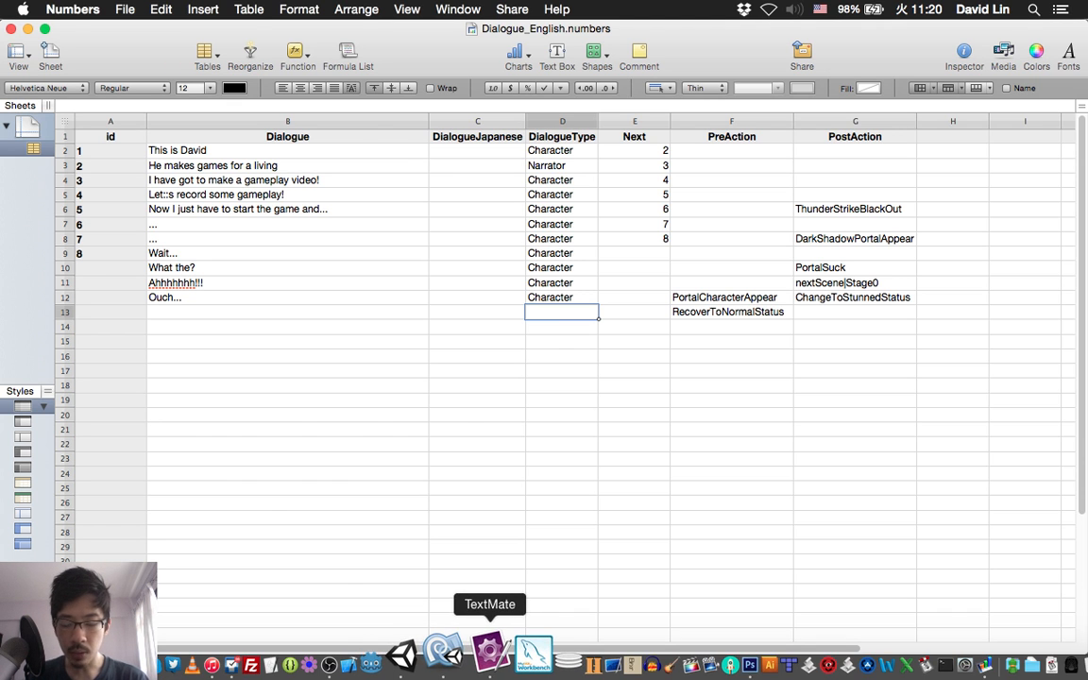
left_click(481, 665)
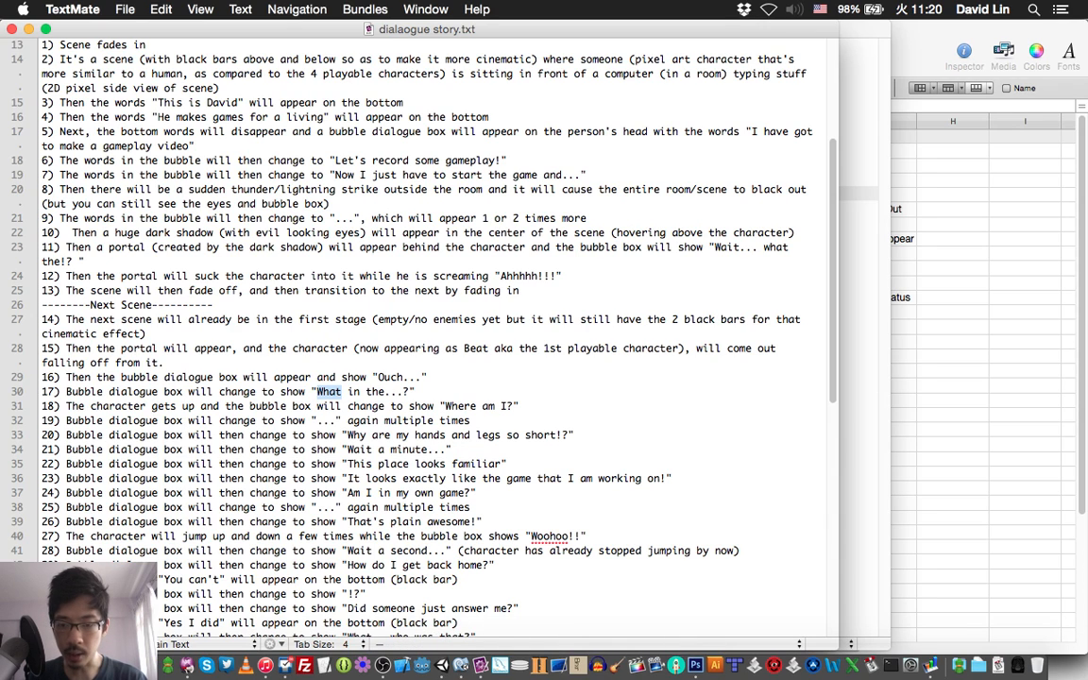
key("super+Tab")
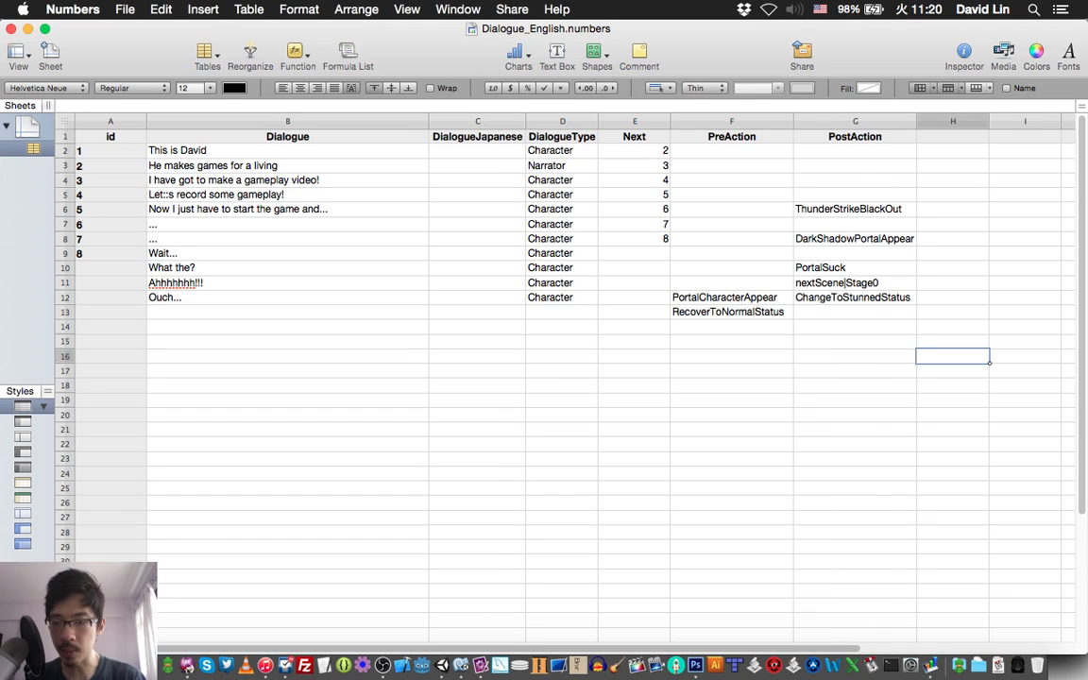
left_click(288, 312)
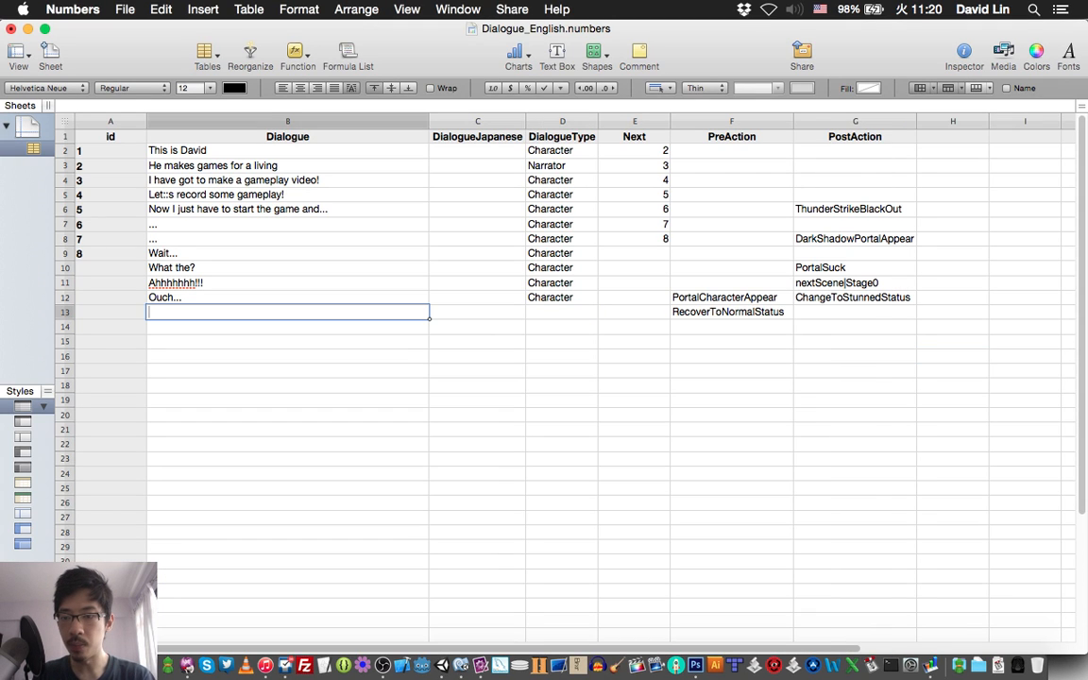
type("What in")
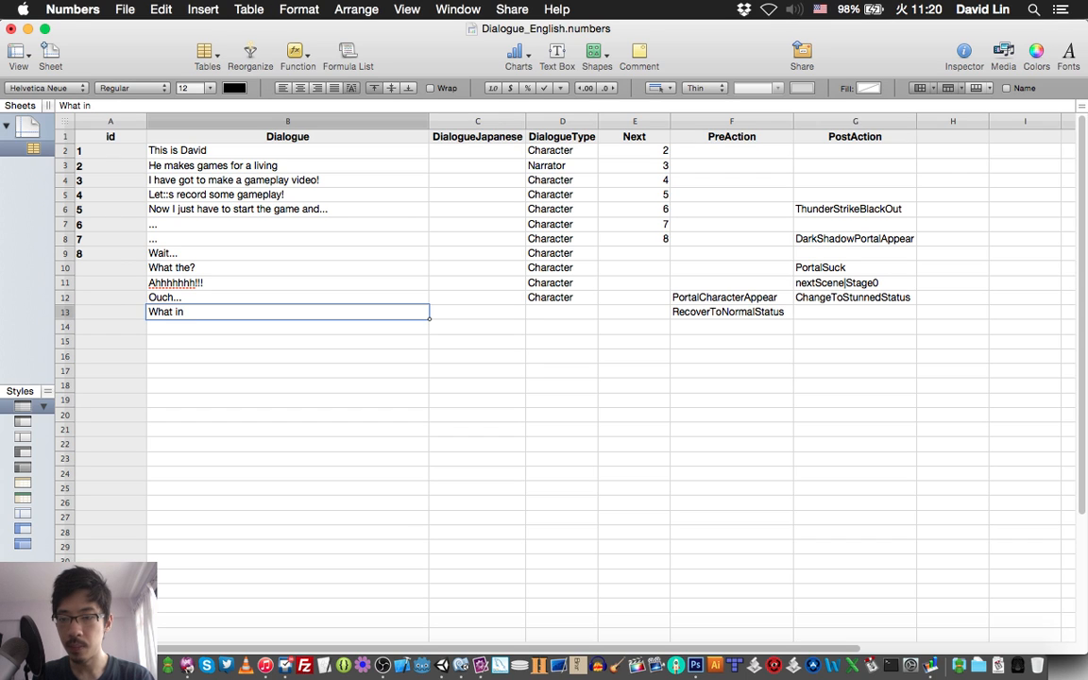
type(" the")
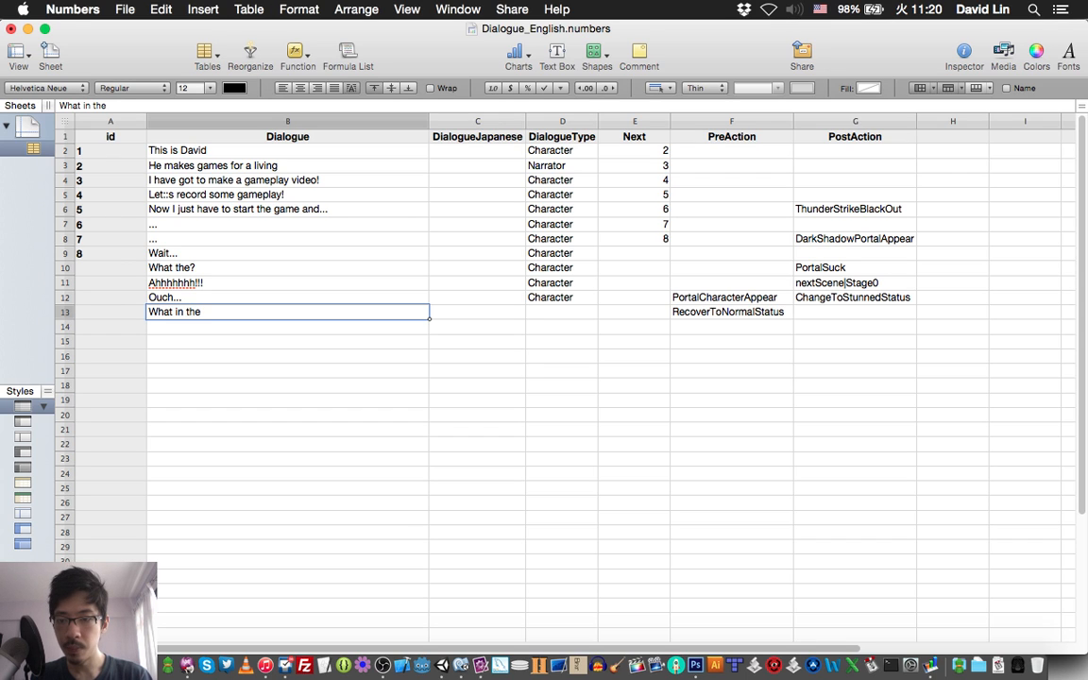
type("...?")
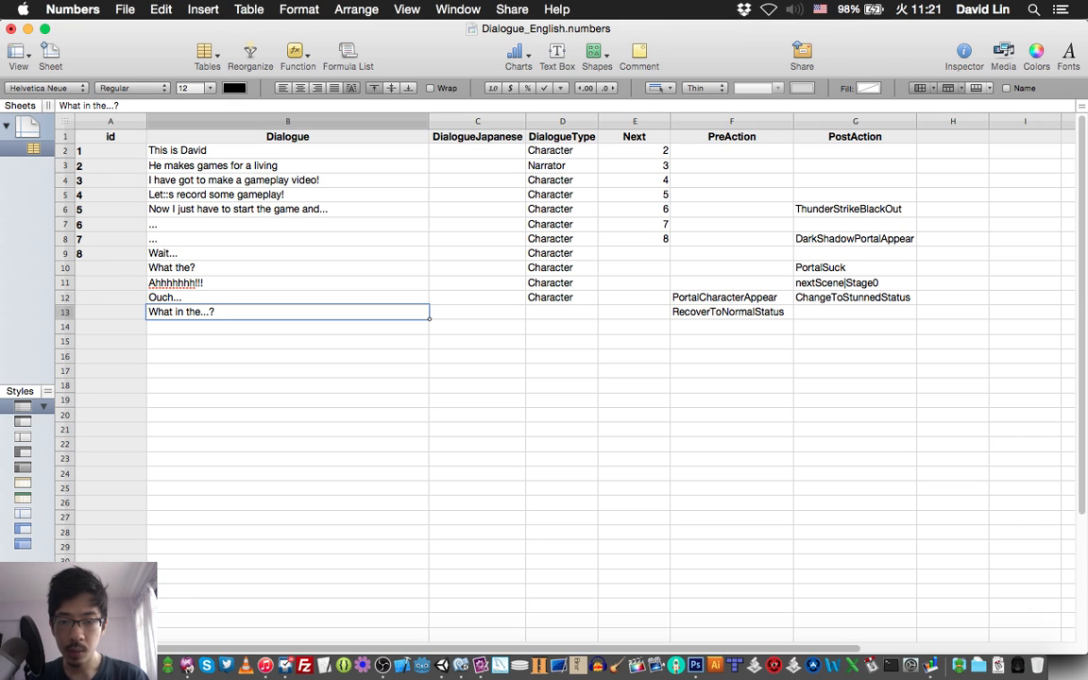
Copy the Character DialogueType from the "Ouch..." row to the "What in the...?" row and save the spreadsheet.
left_click(562, 297)
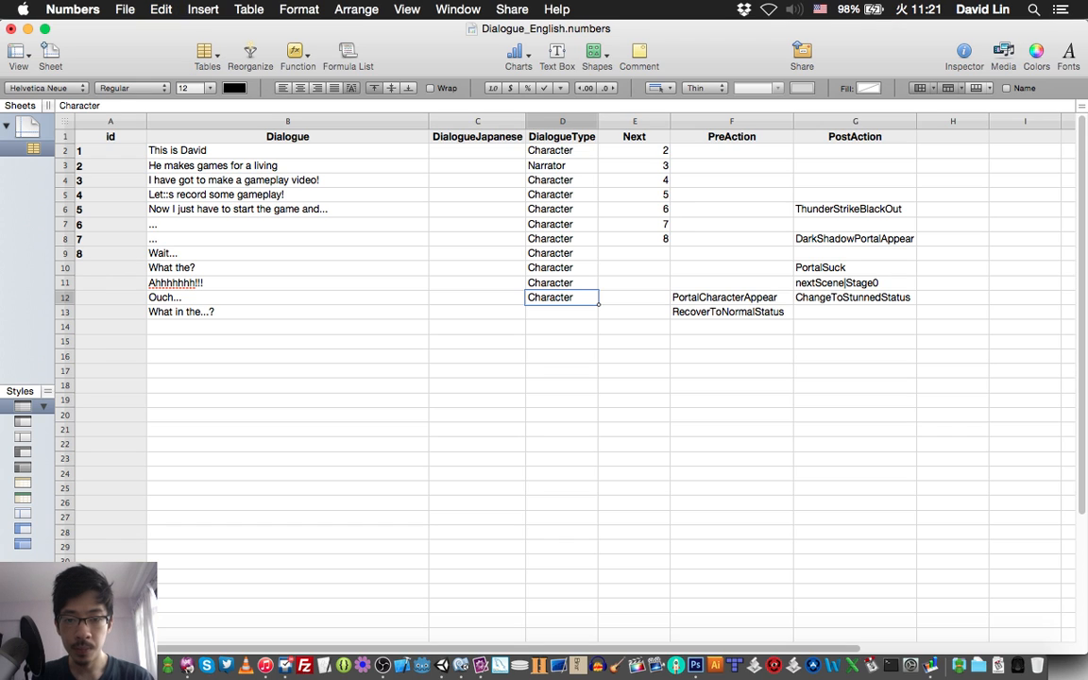
left_click(562, 312)
key("super+v")
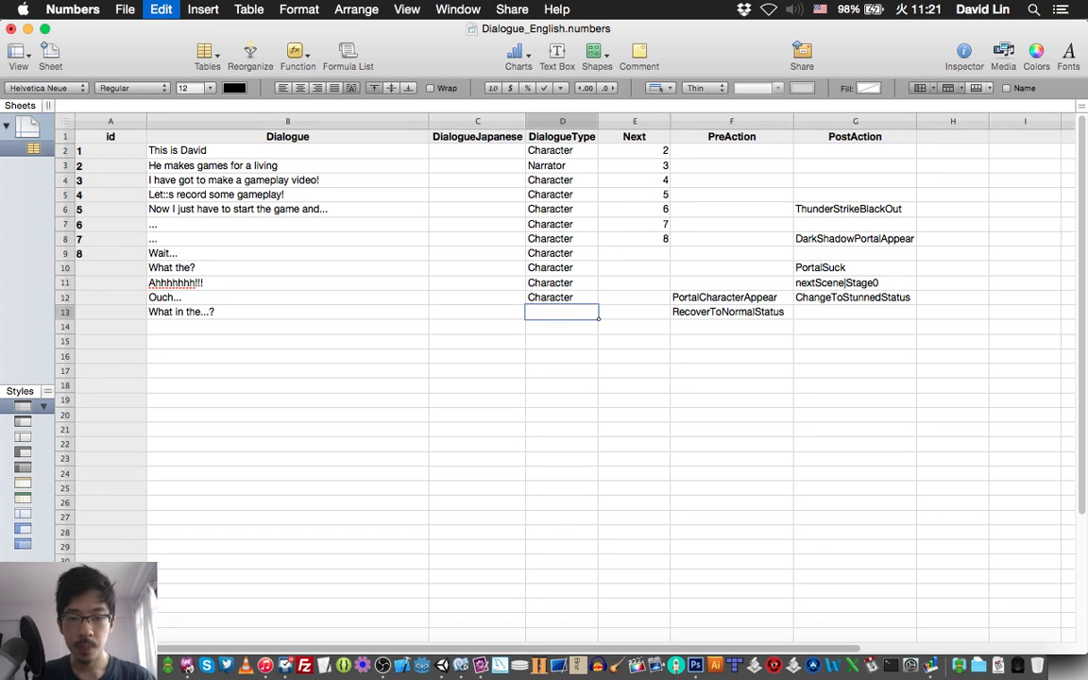
key("Return")
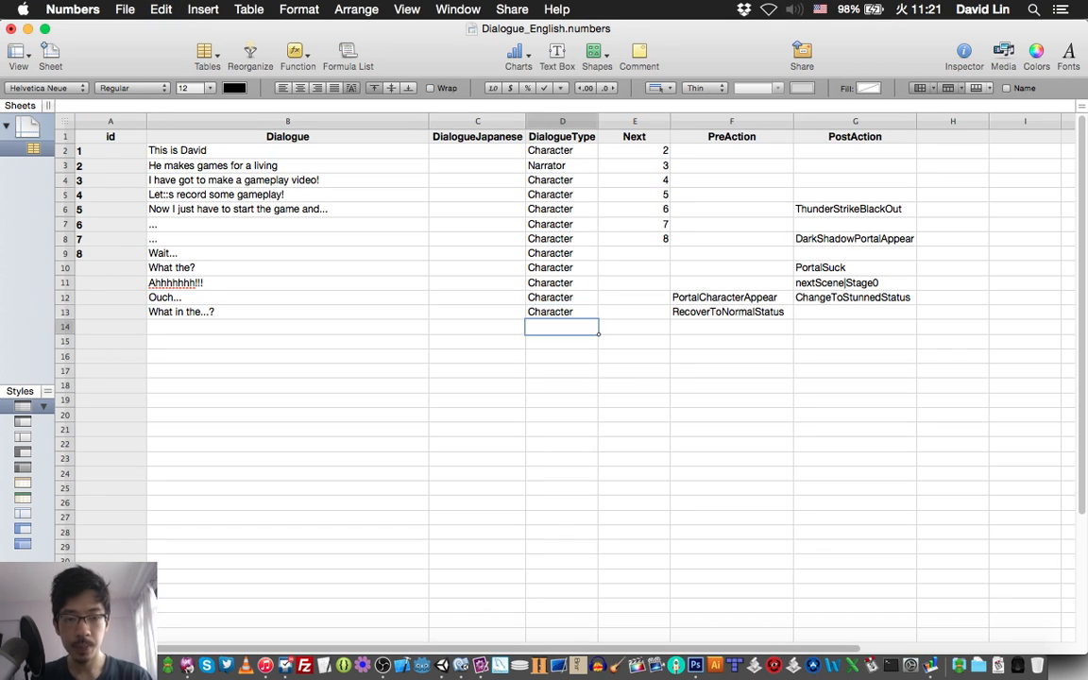
key("super+s")
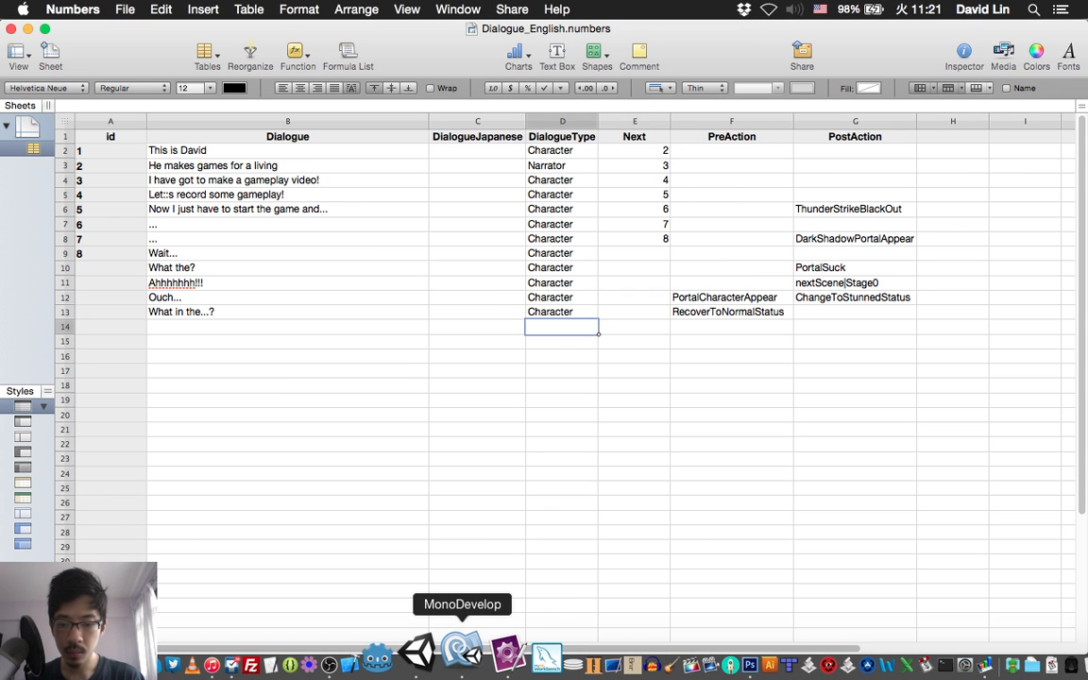
Look up the script line following "What in the...?" in TextMate and enter "Where am I?" as row 14's Dialogue in Numbers.
left_click(462, 652)
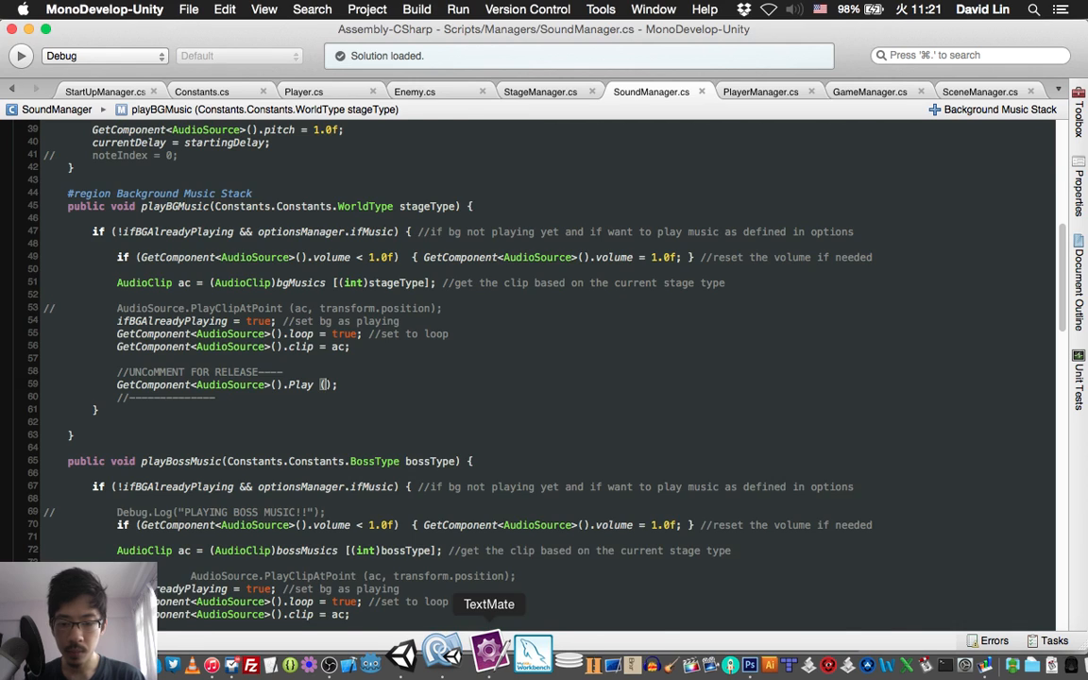
left_click(489, 651)
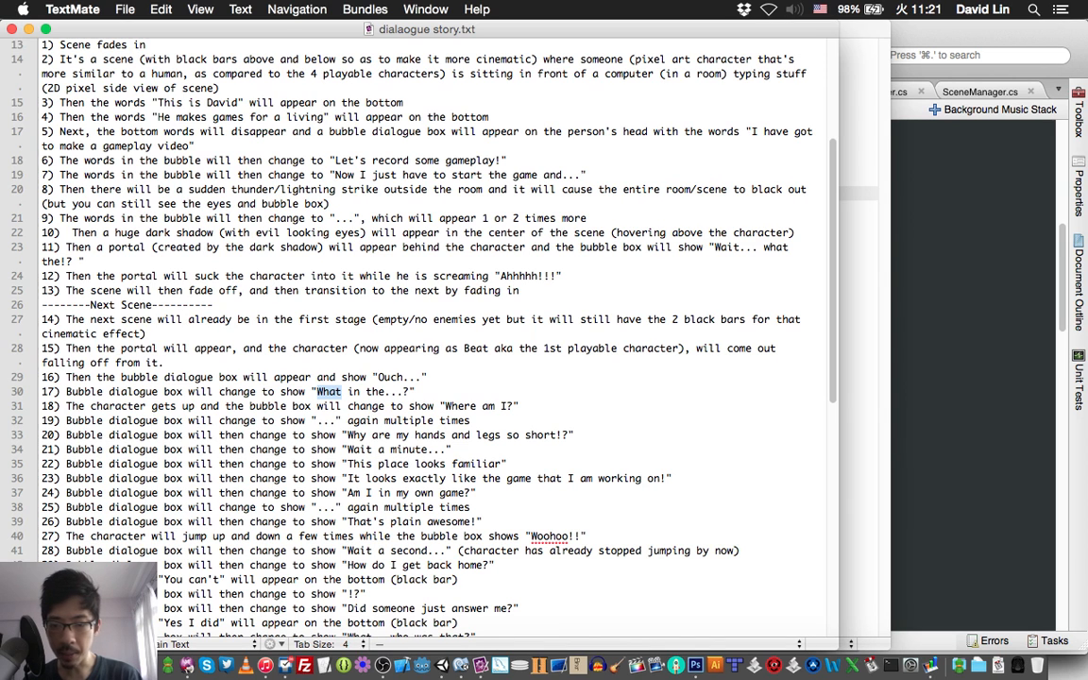
left_click(695, 652)
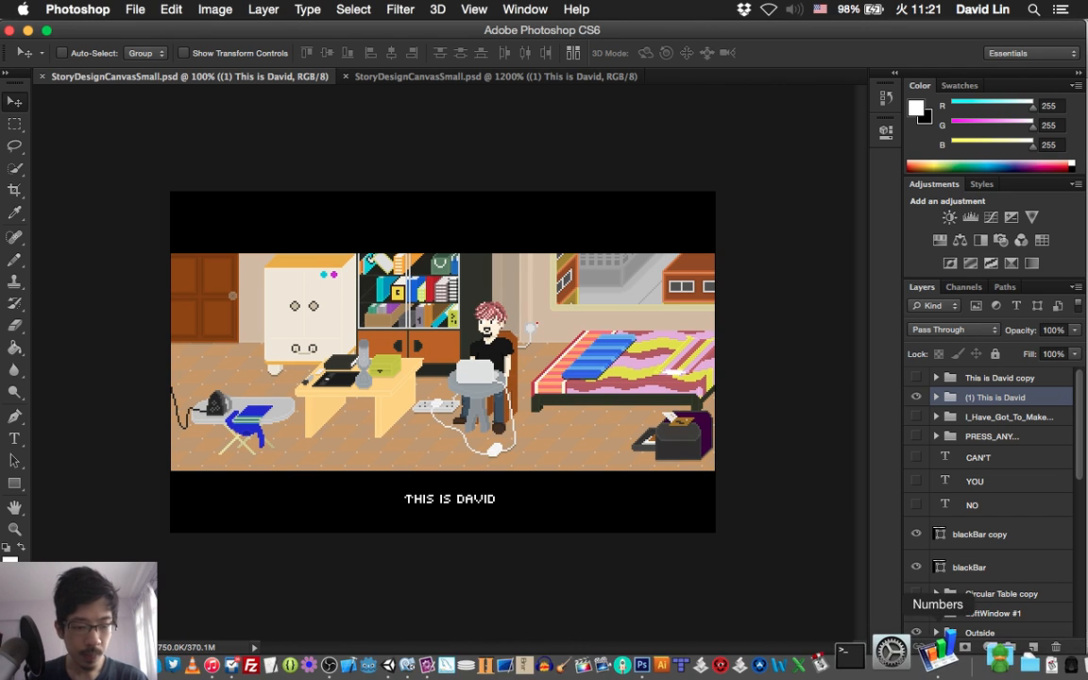
left_click(935, 657)
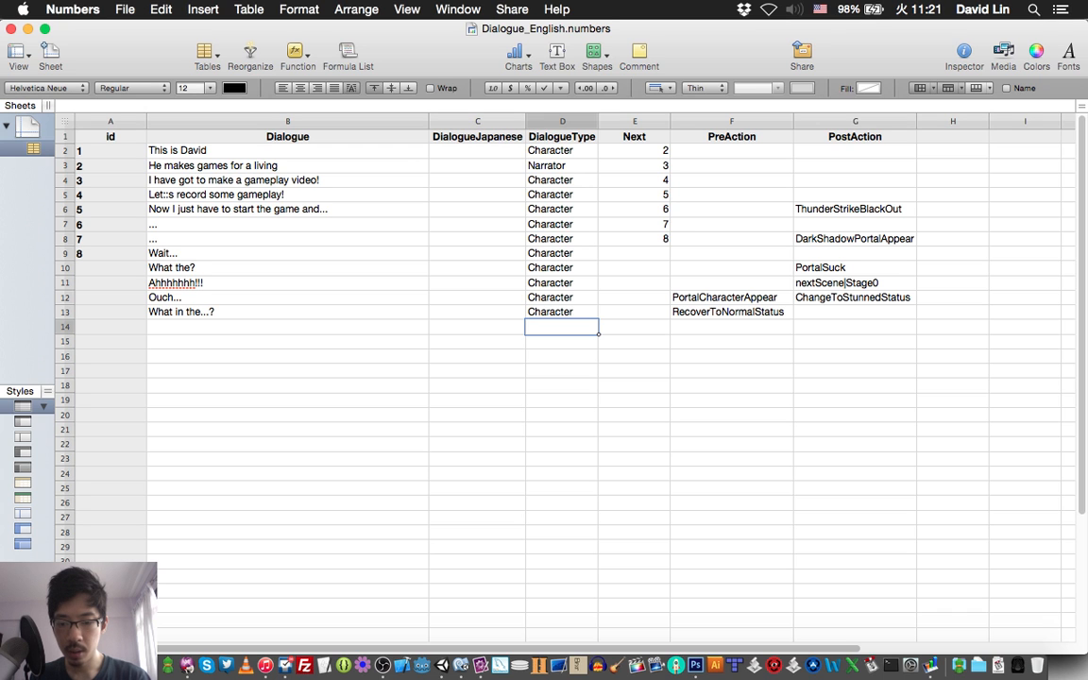
key("super+Tab")
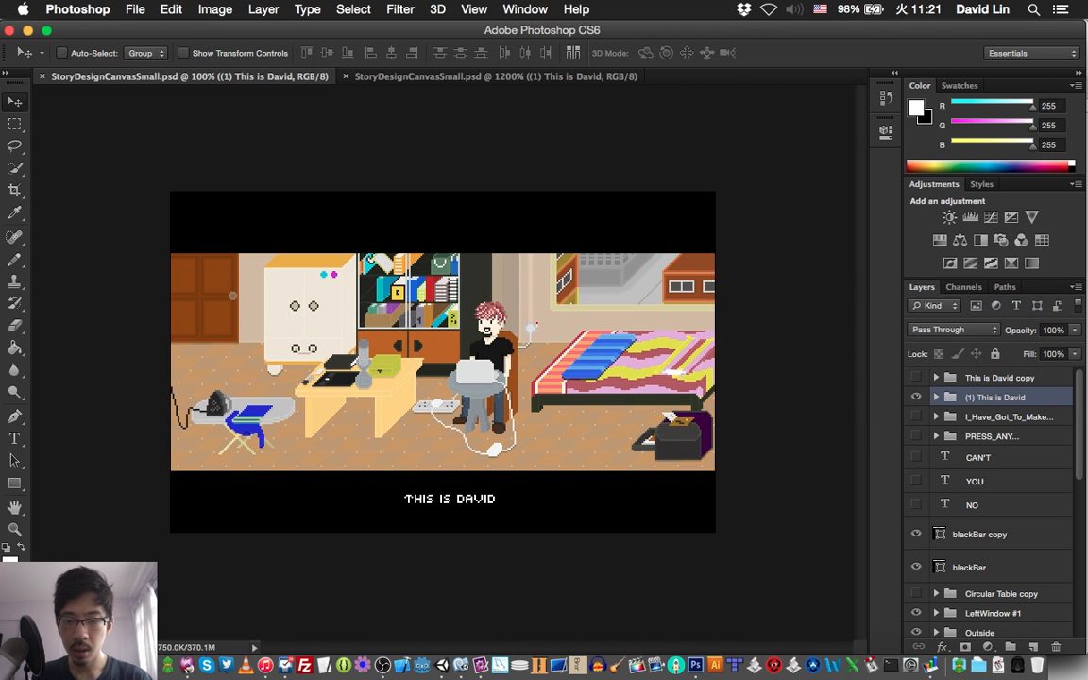
key("super+Tab")
key("super+Tab")
key("super+Tab")
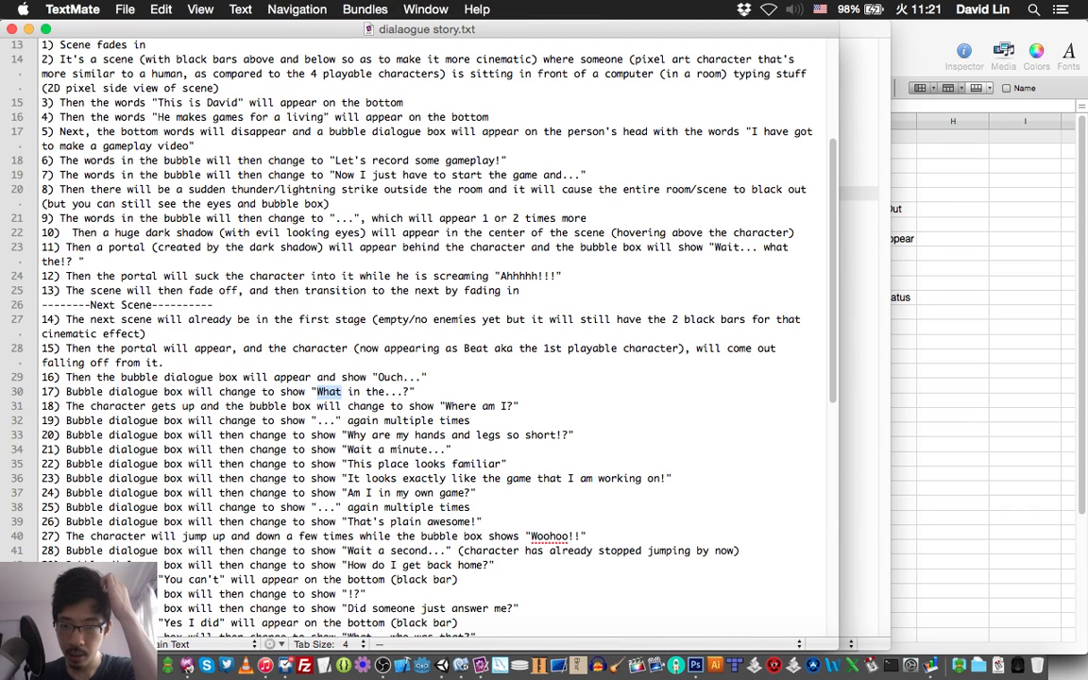
key("super+Tab")
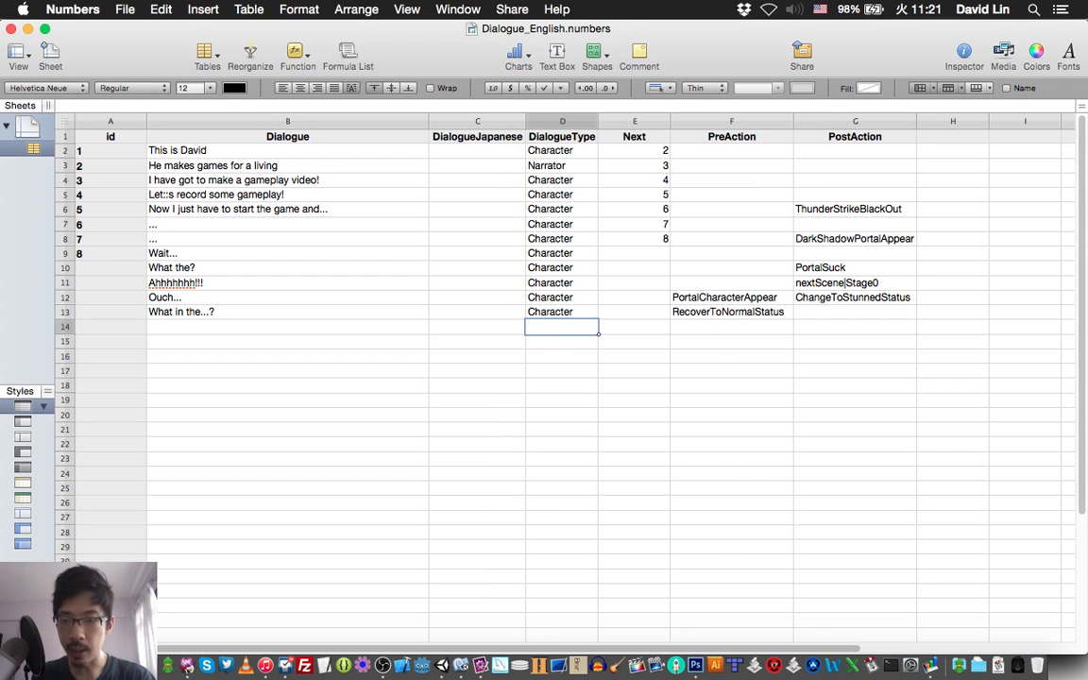
key("Left")
key("Left")
type("Where a")
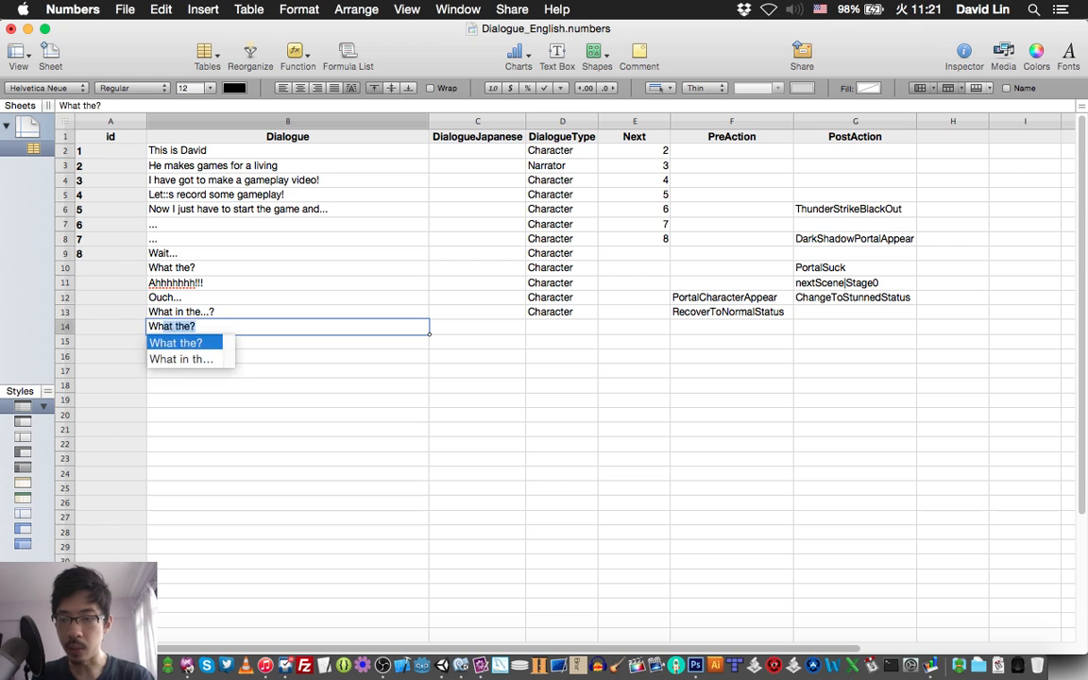
type("m I?")
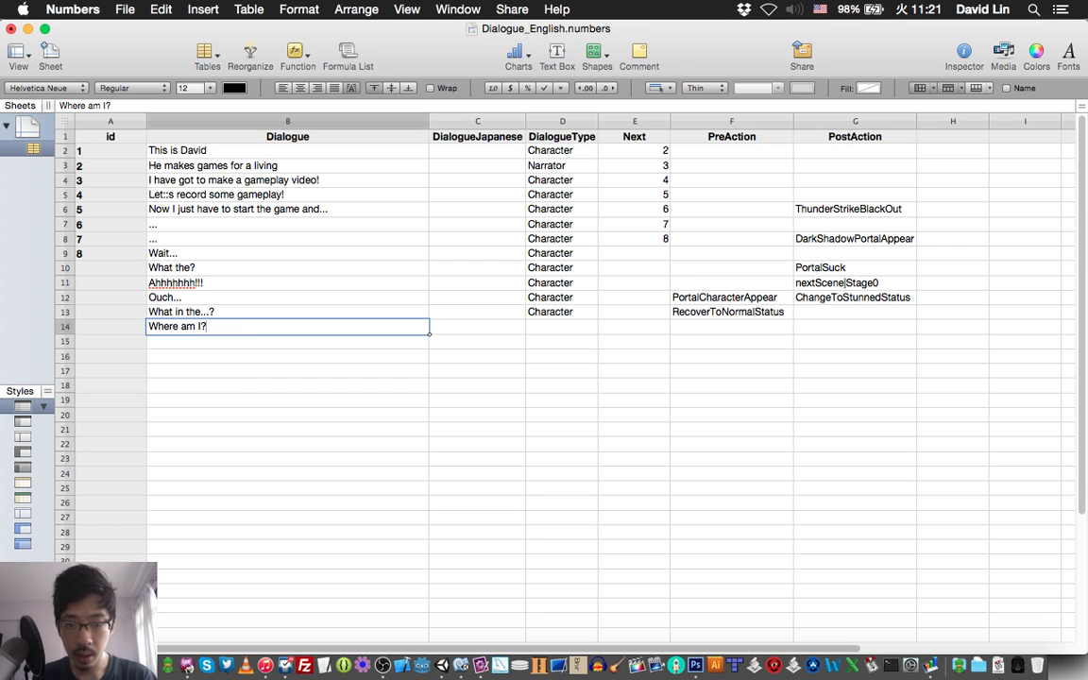
Set the DialogueType of the "Where am I?" row to Character and save the spreadsheet.
key("Tab")
key("Tab")
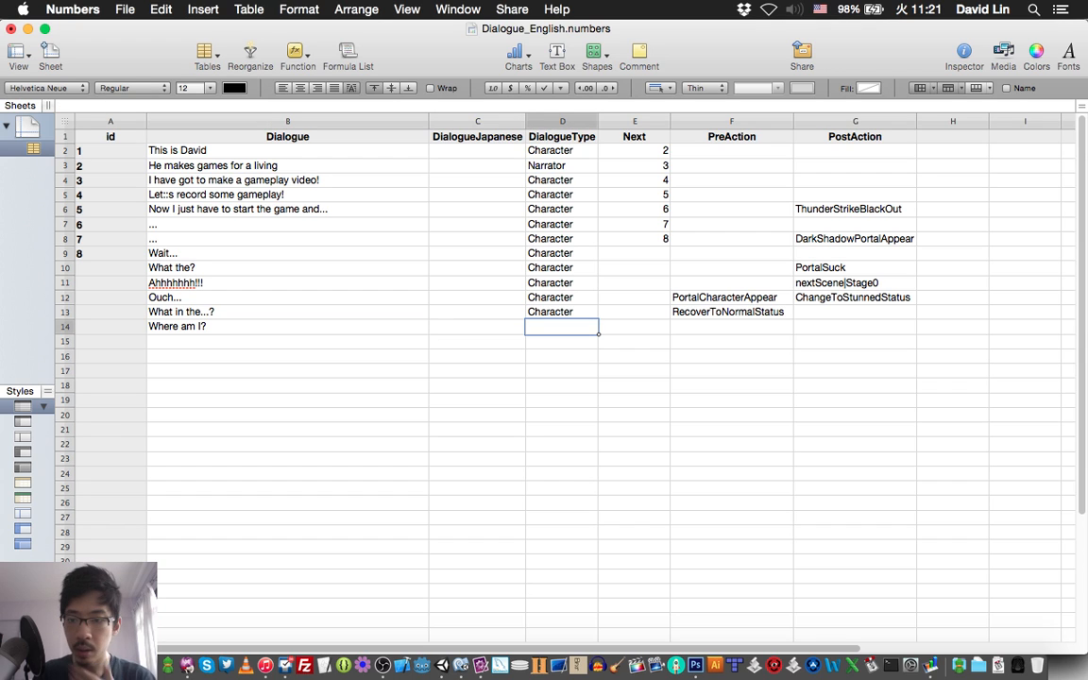
type("Character")
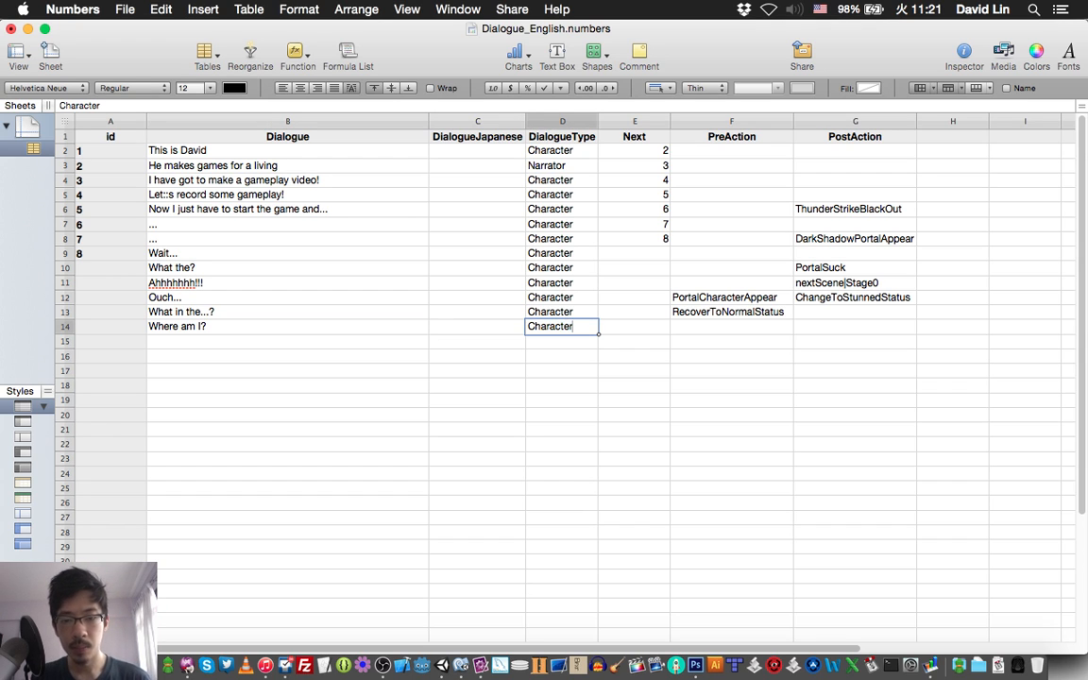
key("Tab")
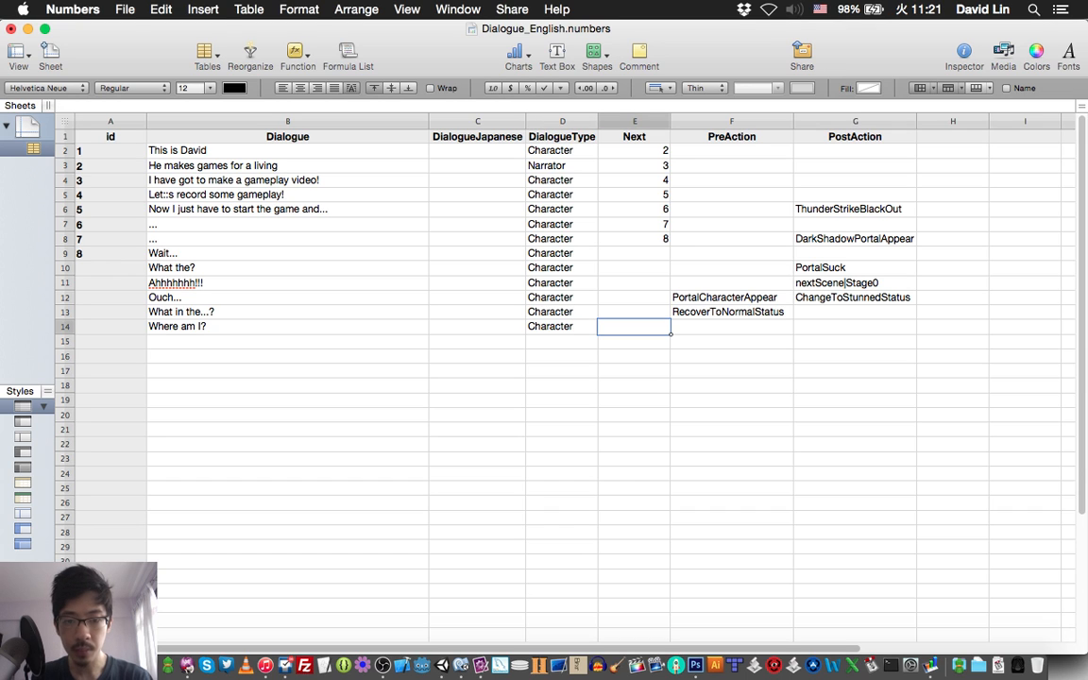
key("super+s")
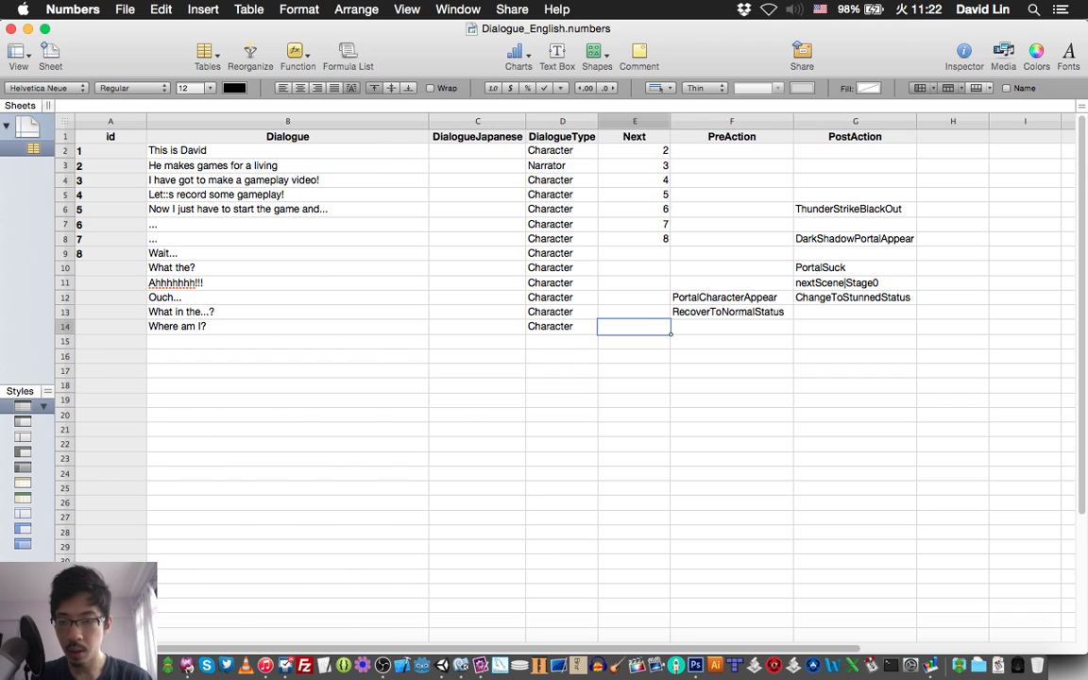
Check the script in TextMate and move the RecoverToNormalStatus PreAction from the "What in the...?" row to the "Where am I?" row in Numbers.
key("super+Tab")
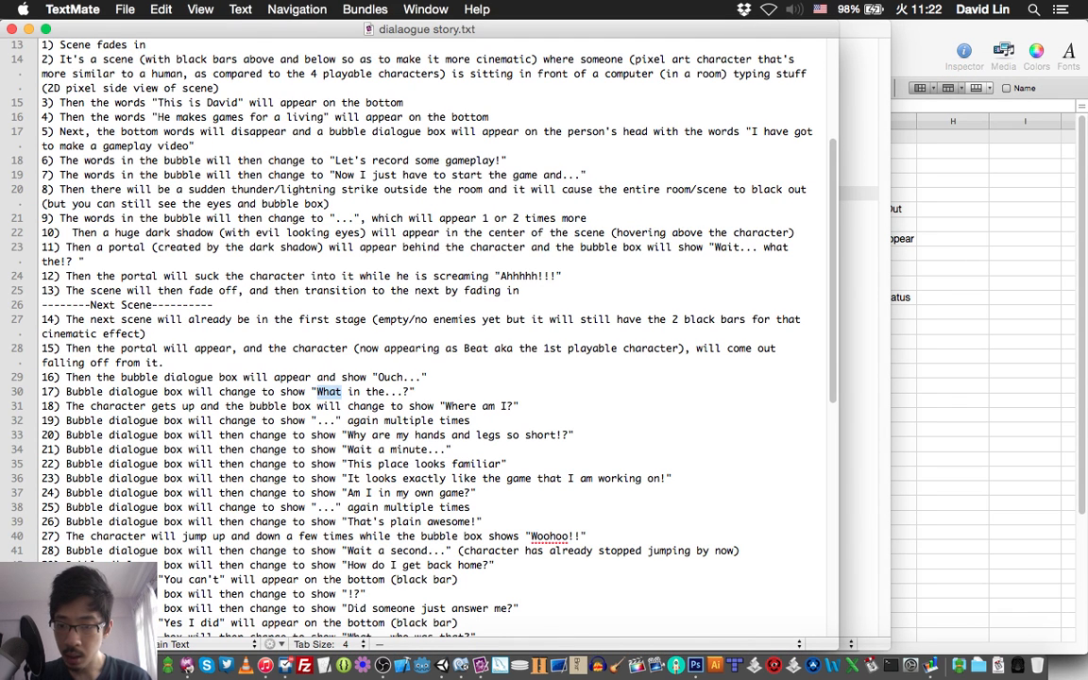
key("super+Tab")
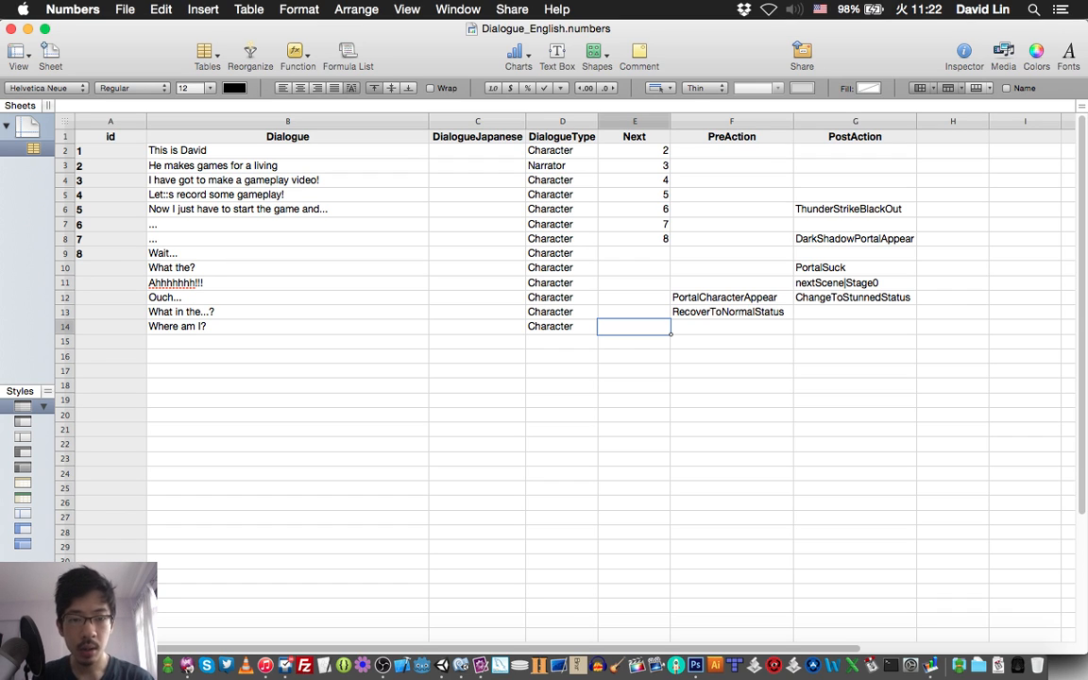
left_click(731, 311)
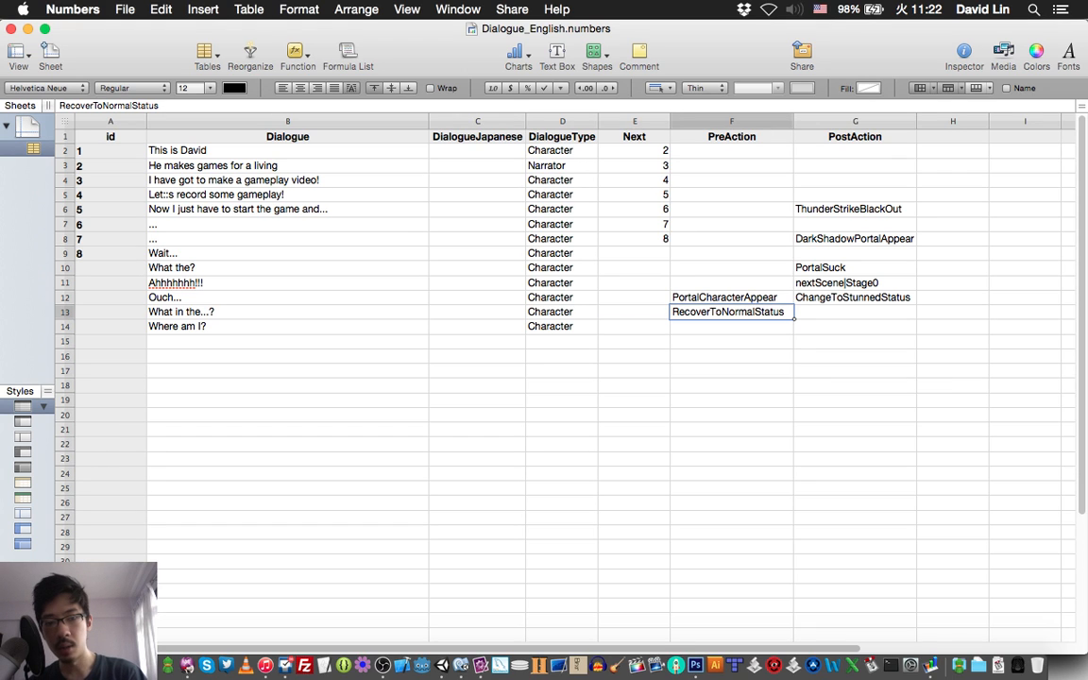
key("super+x")
key("Down")
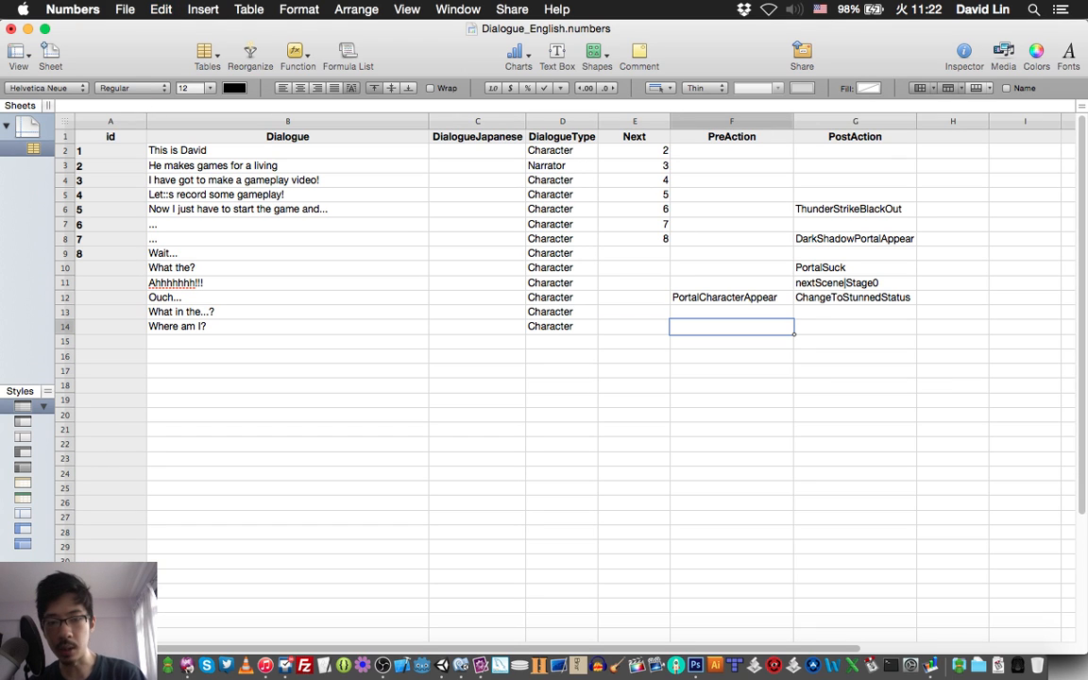
key("super+v")
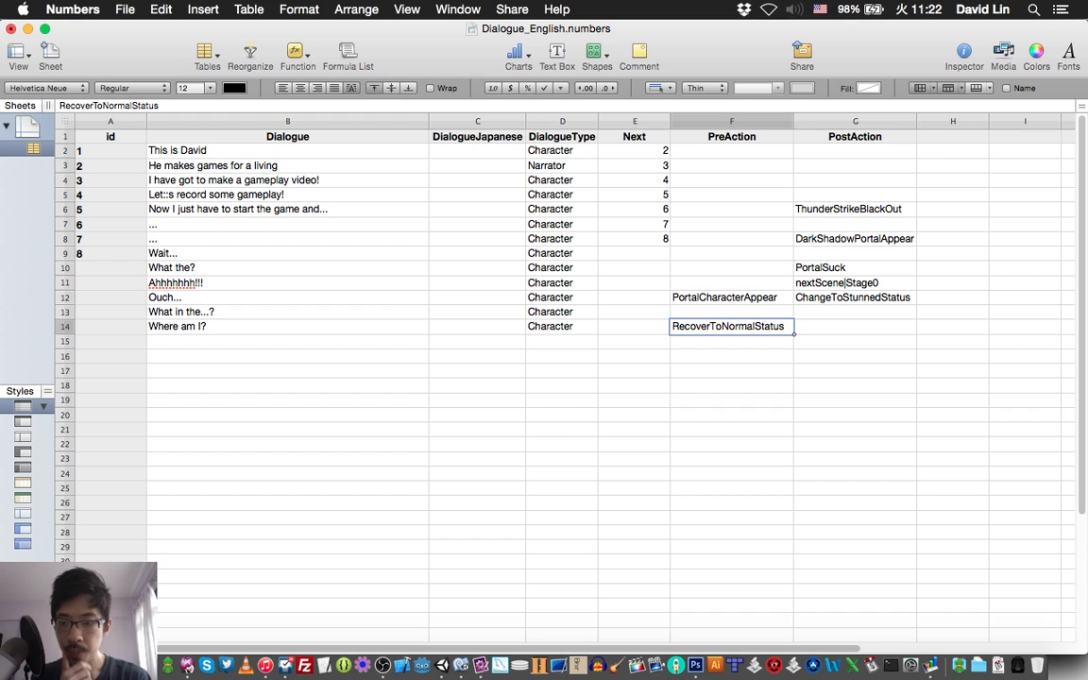
Look up the line after "Where am I?" in TextMate, enter "..." as Dialogue in rows 15 and 16 in Numbers, and save.
key("super+Tab")
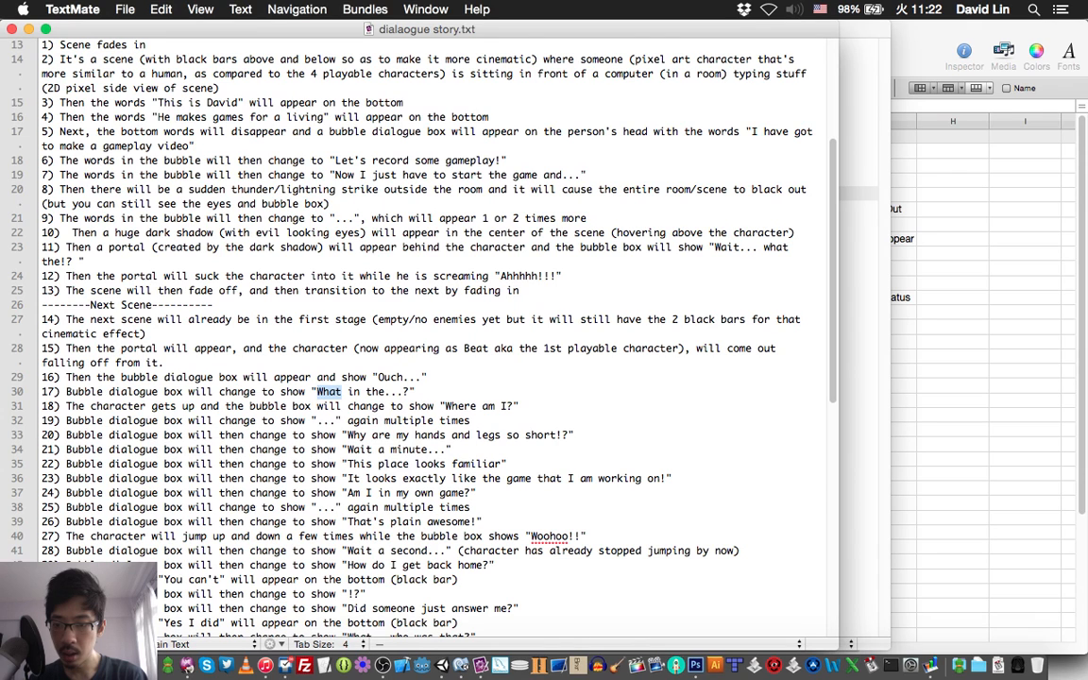
key("super+Tab")
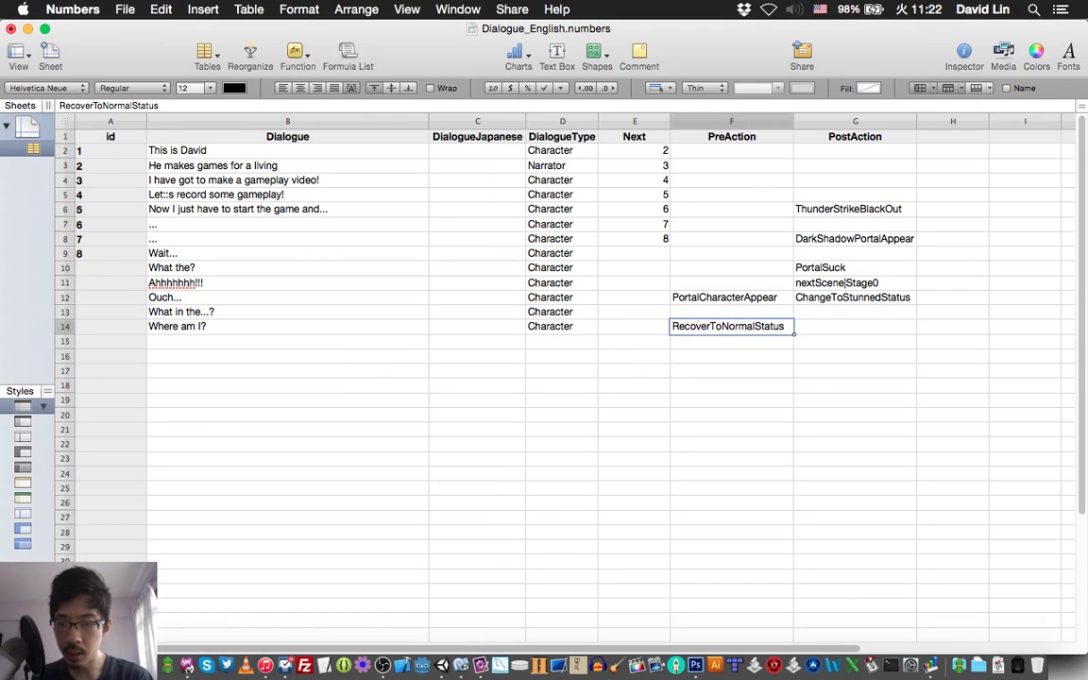
key("Return")
type("...")
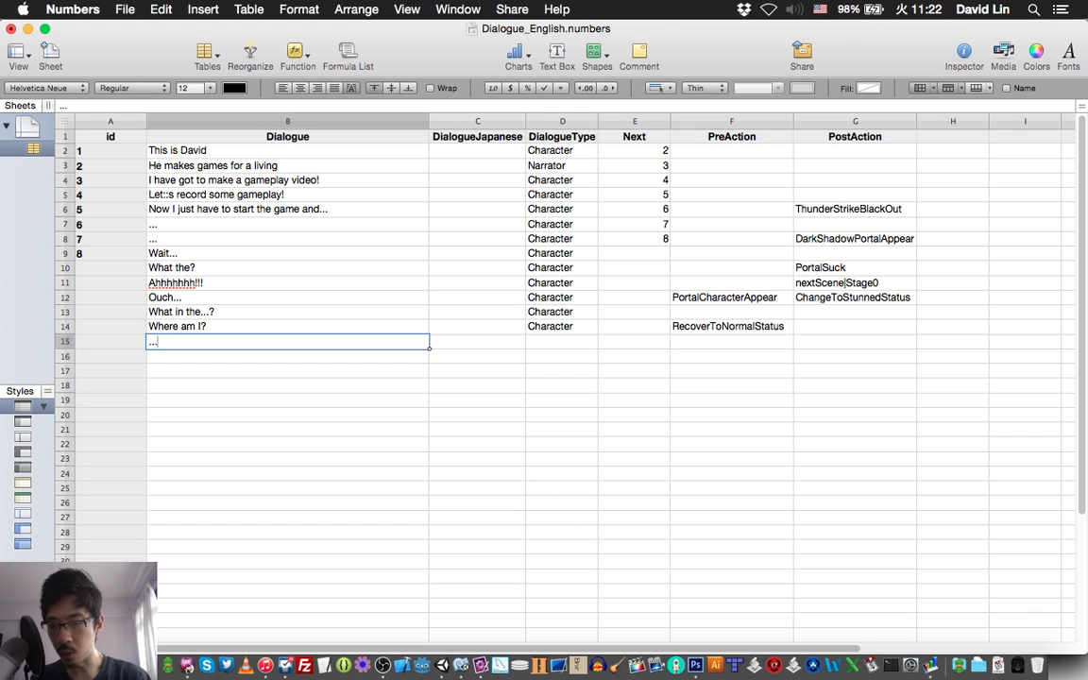
key("Return")
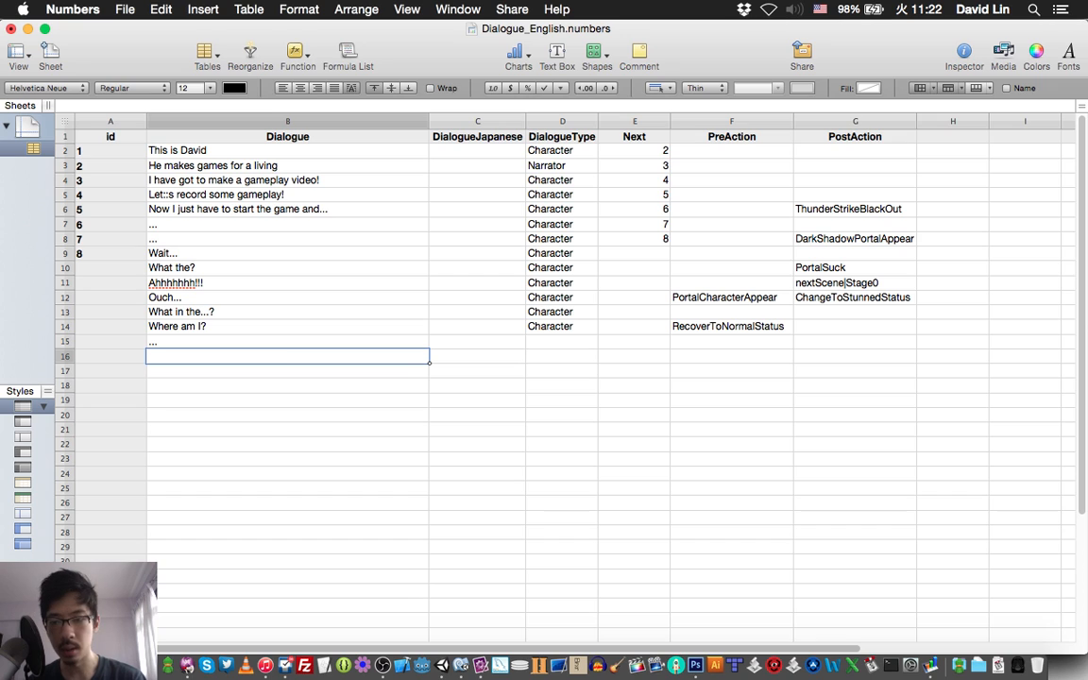
type("...")
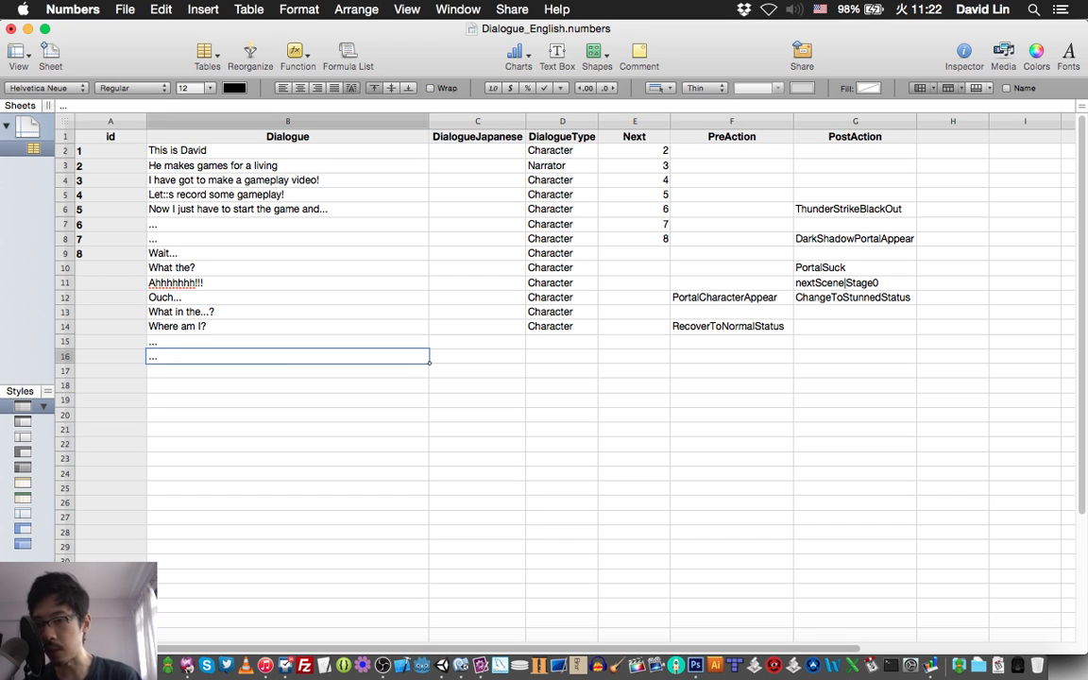
key("Return")
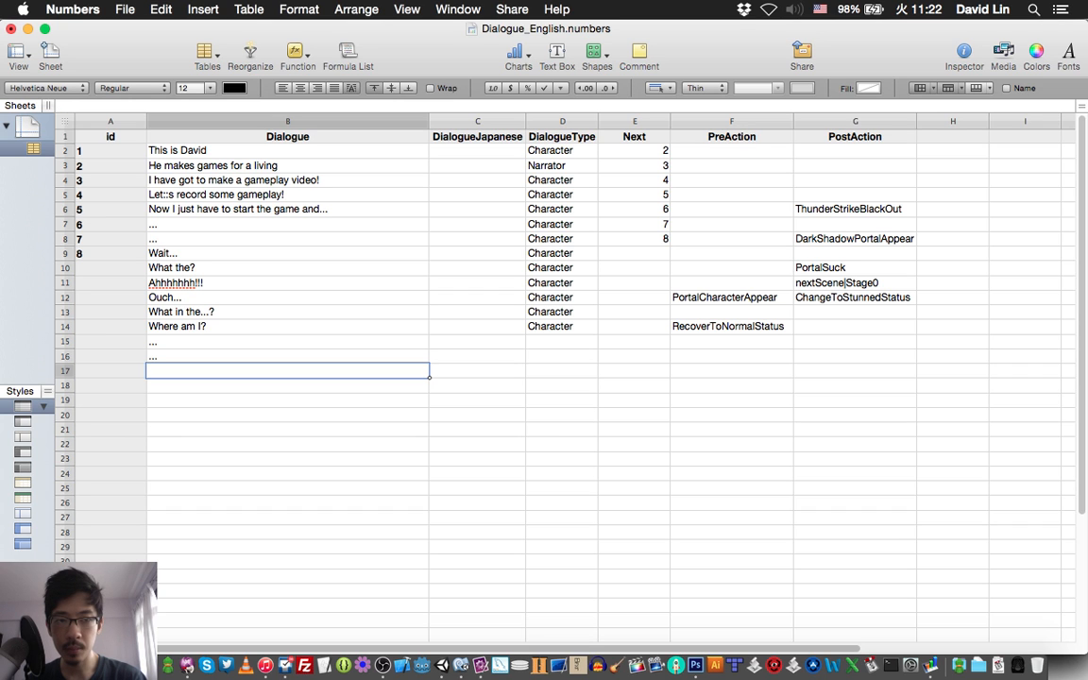
key("super+s")
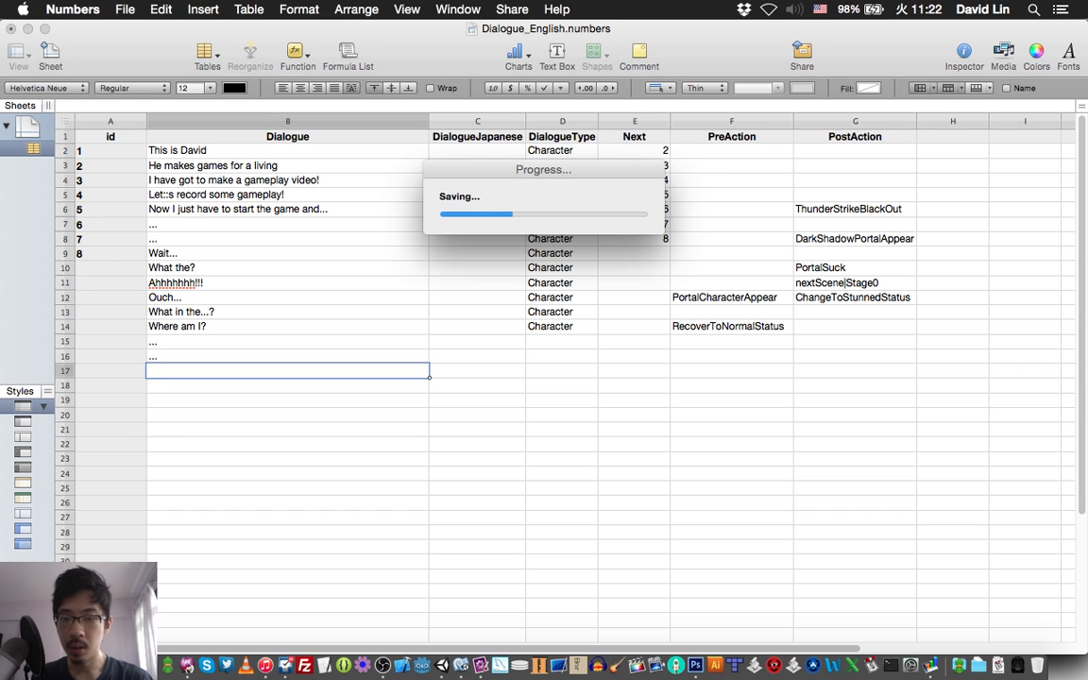
Look up the next bubble line in TextMate, enter "Why are my hands and legs so short!?" as row 17's Dialogue in Numbers, and save.
key("super+Tab")
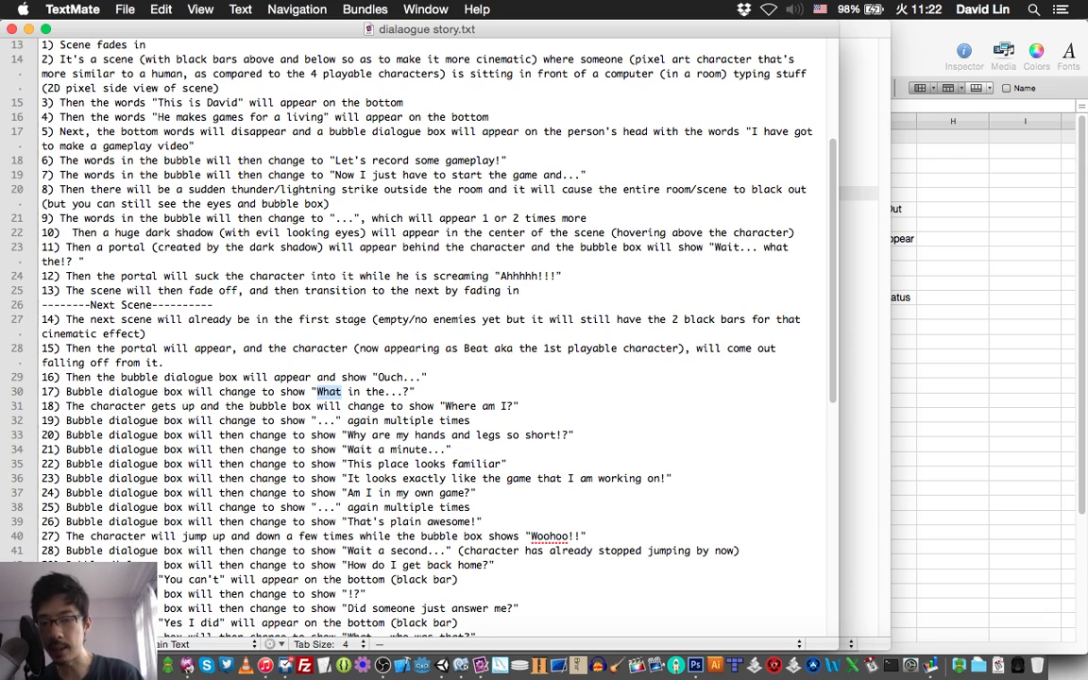
key("super+Tab")
type("Why")
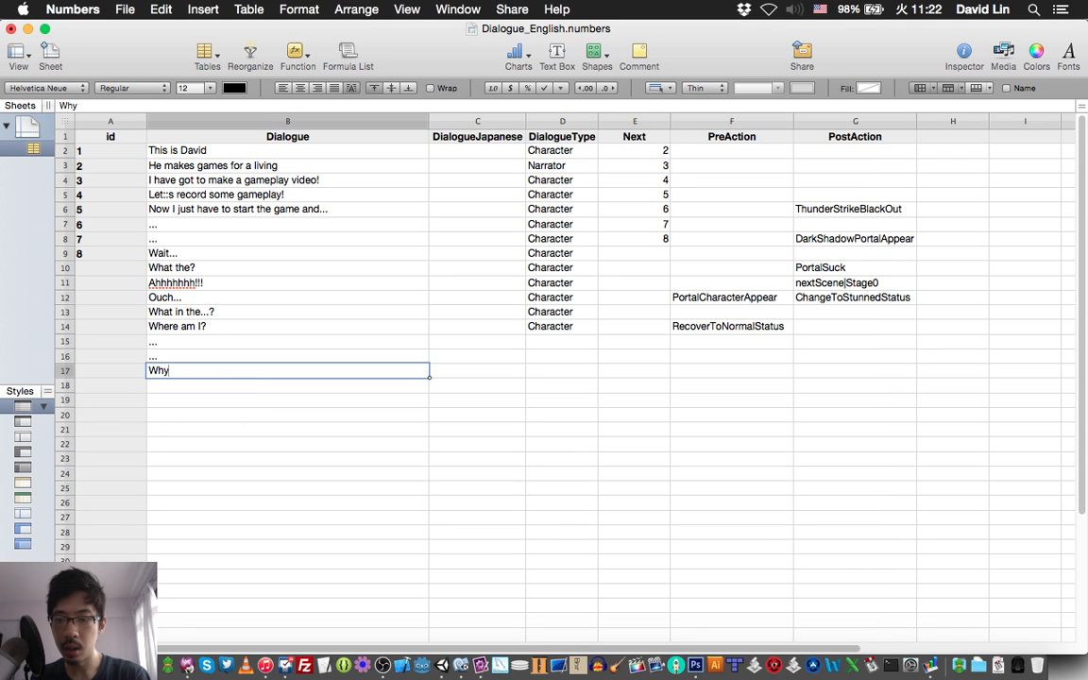
type(" are")
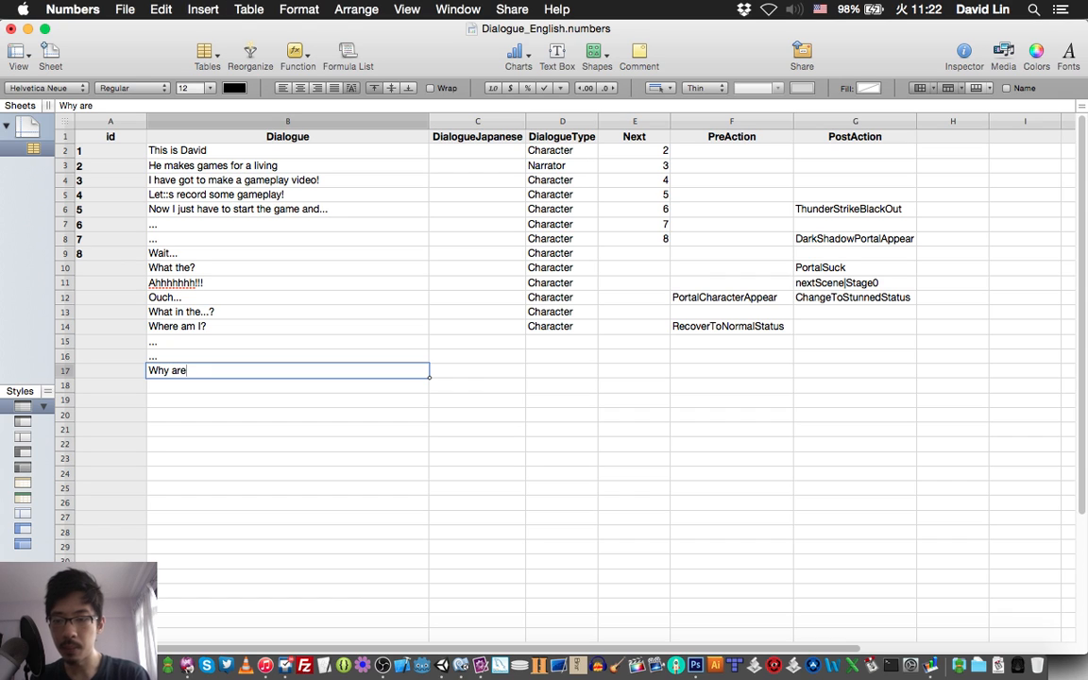
type(" my hands")
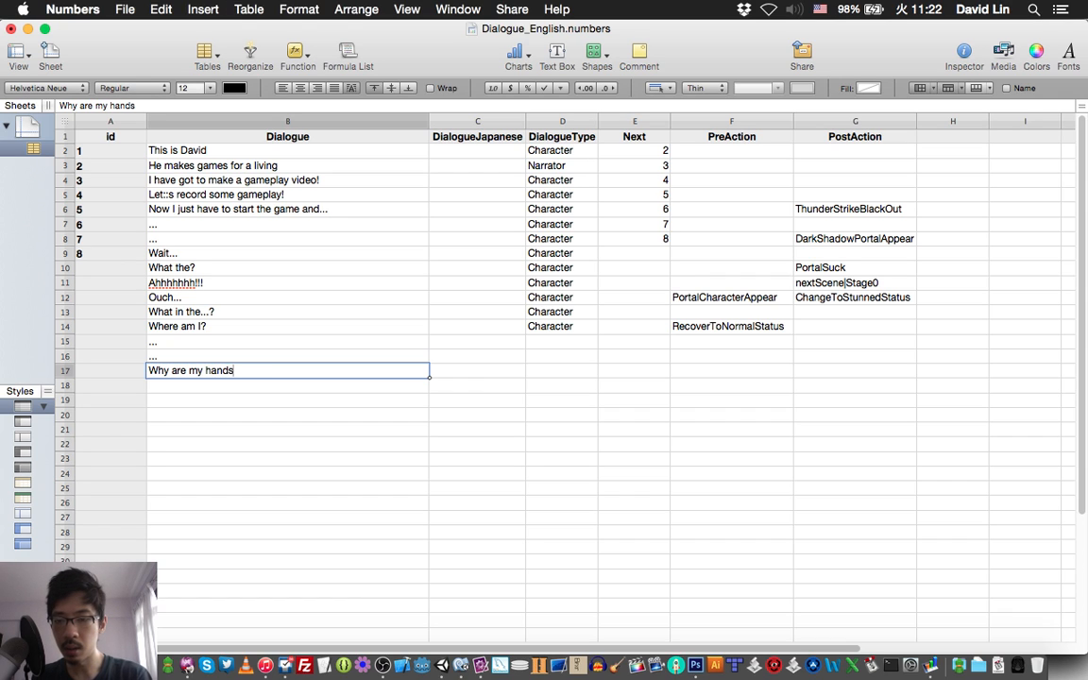
type(" and legs")
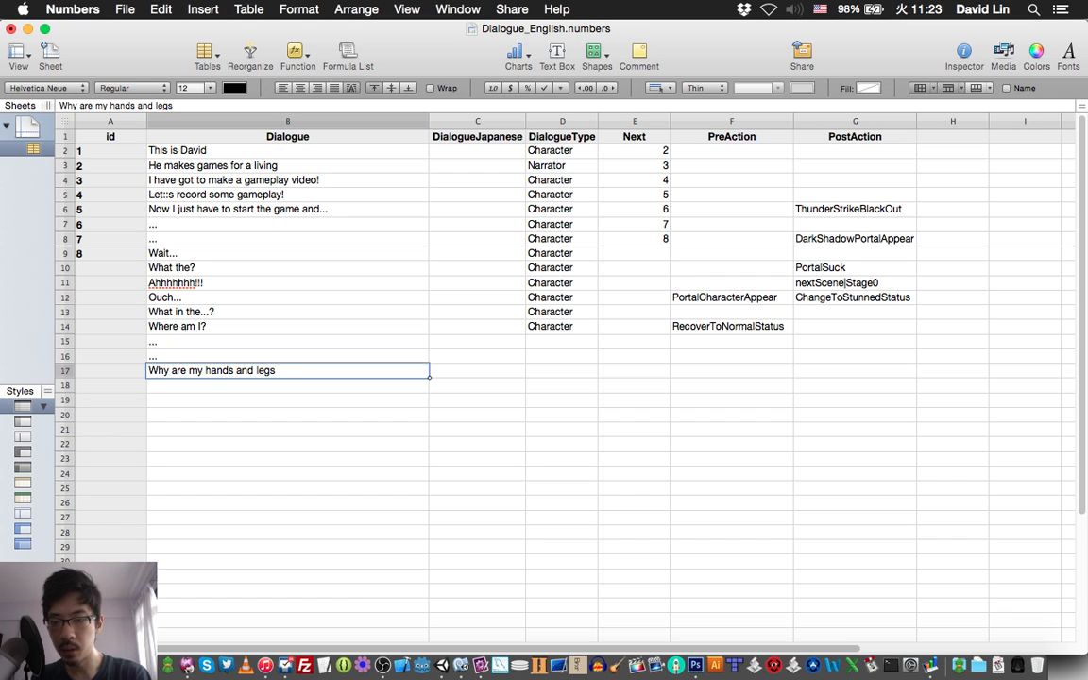
type(" so short!?")
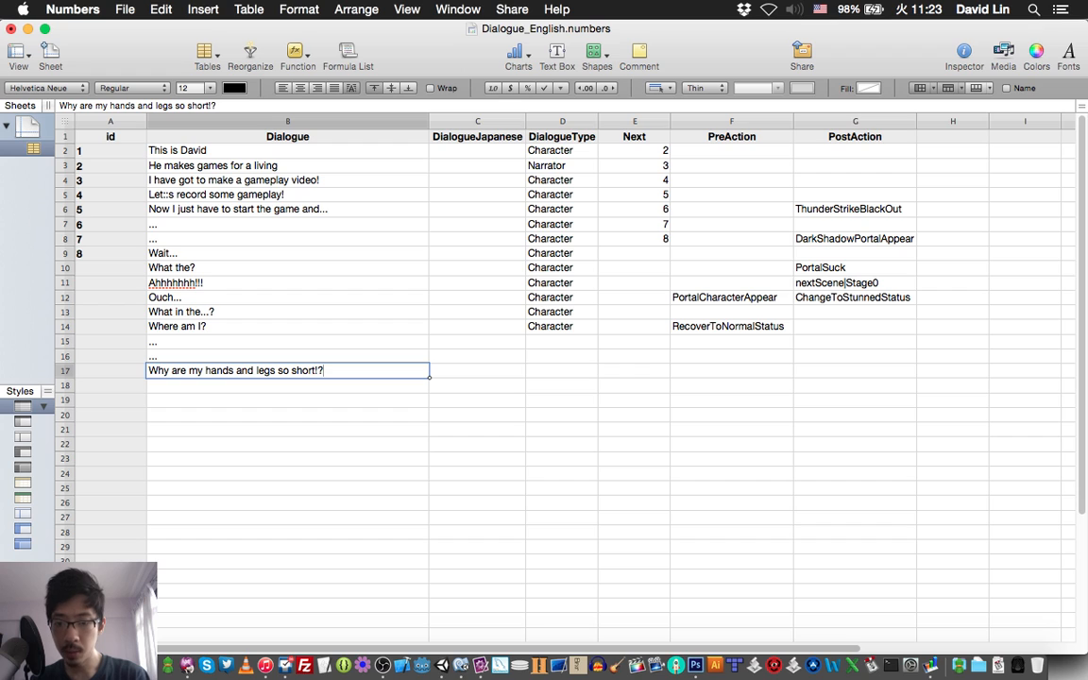
key("Return")
key("super+s")
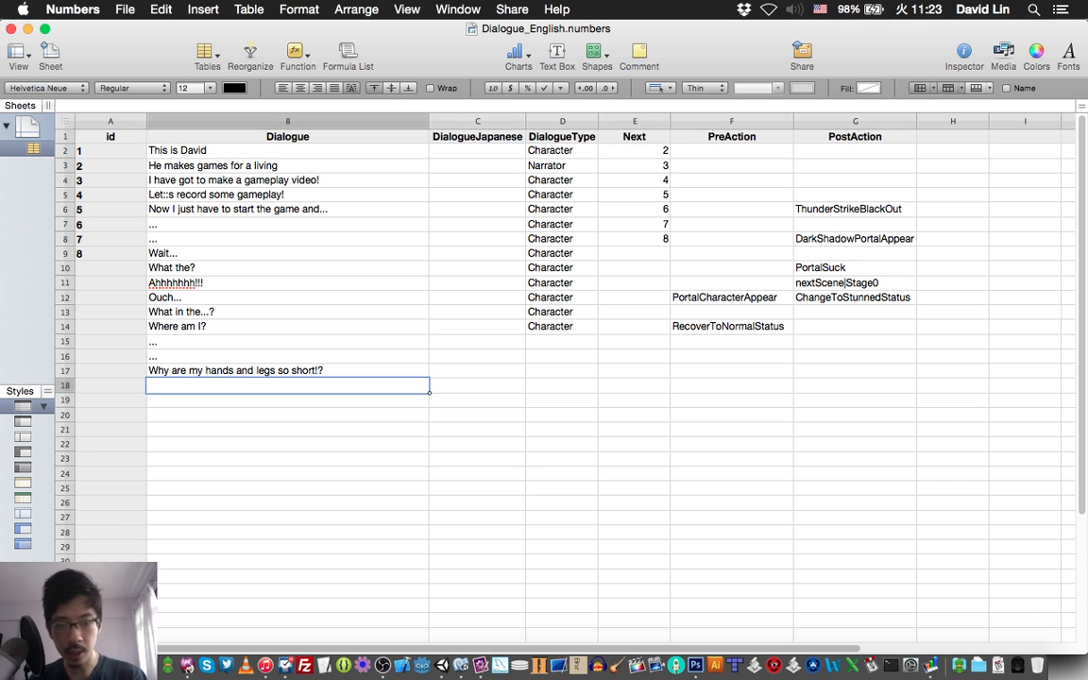
Enter exclamationMark as the PreAction of the "Why are my hands and legs so short!?" row and save the spreadsheet.
left_click(732, 370)
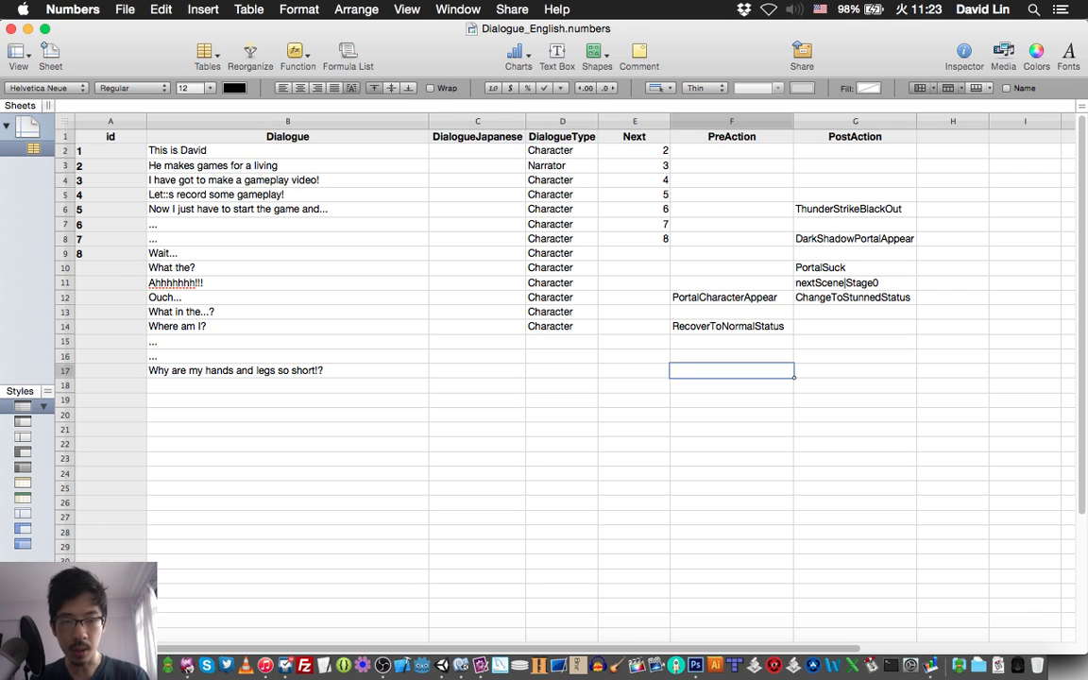
type("exclama")
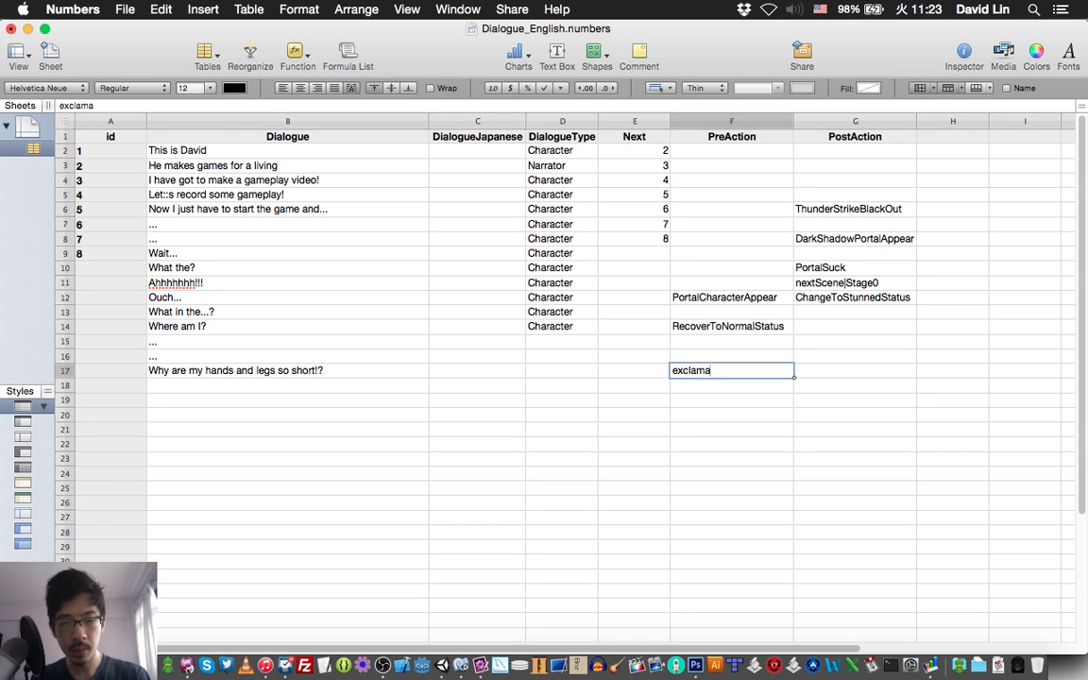
type("tionMa")
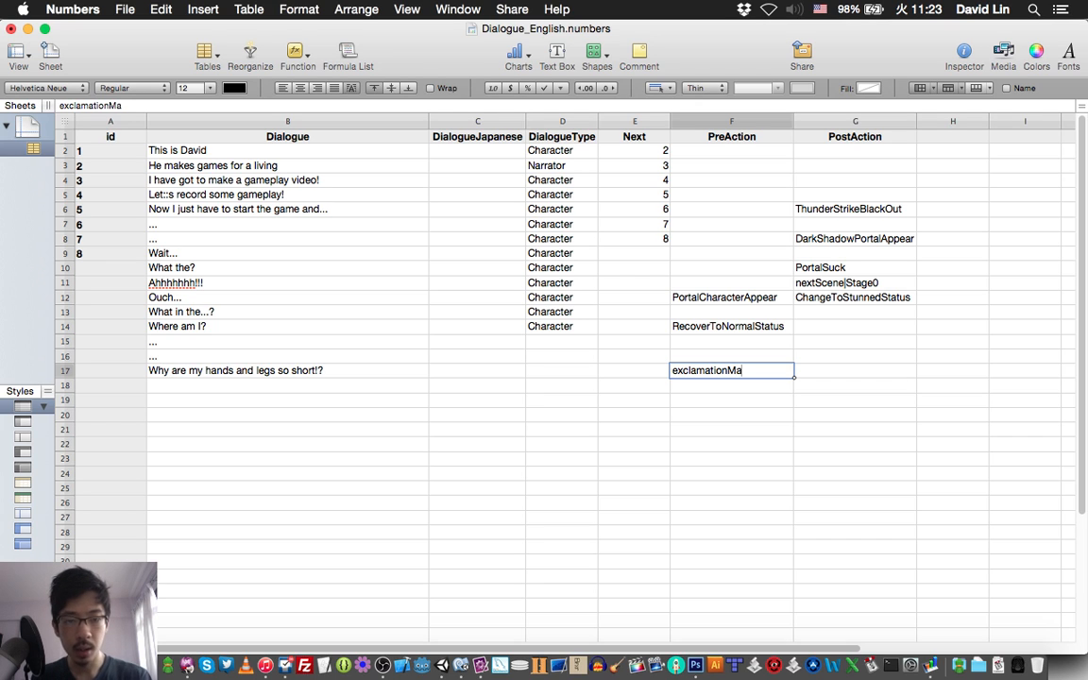
type("rk")
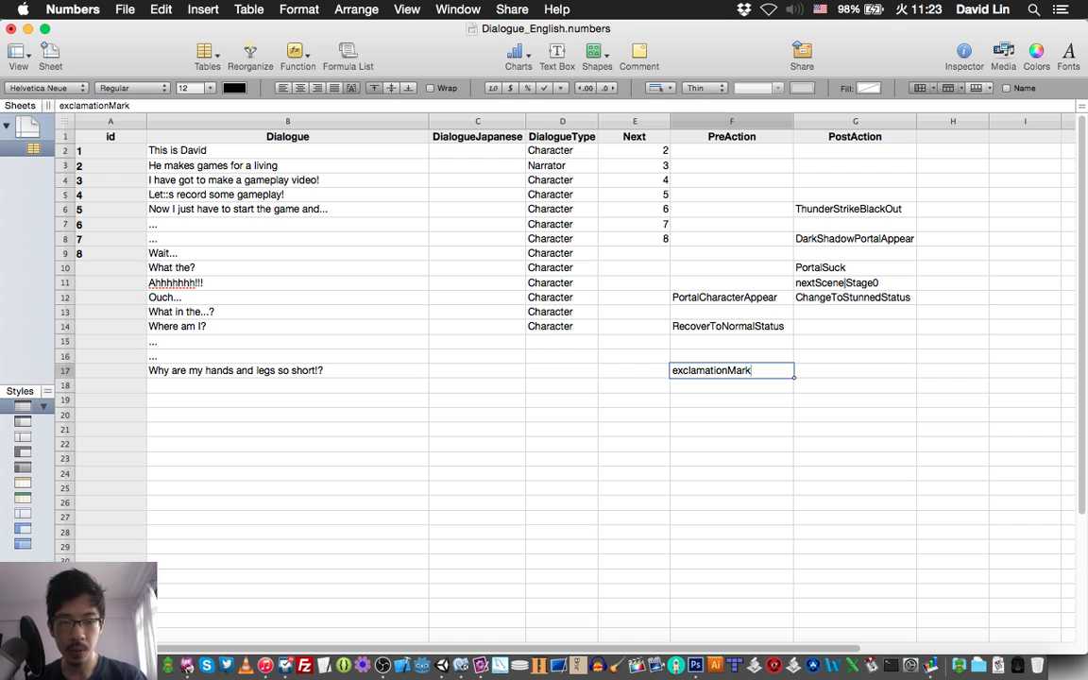
key("Return")
key("Left")
key("Left")
key("Left")
key("Left")
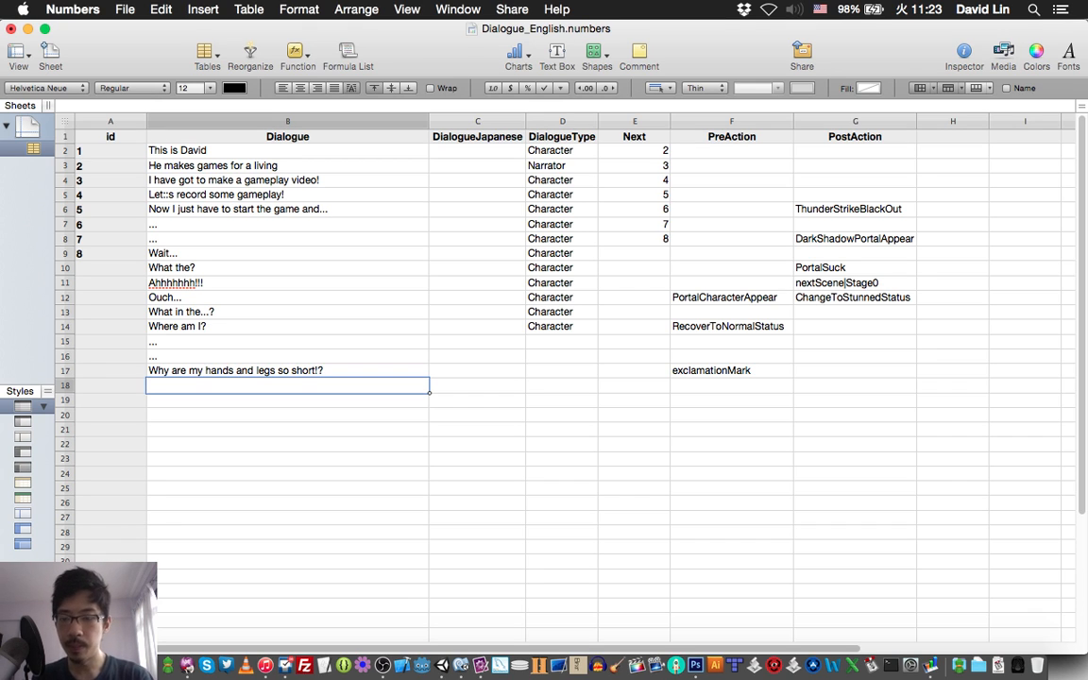
key("super+s")
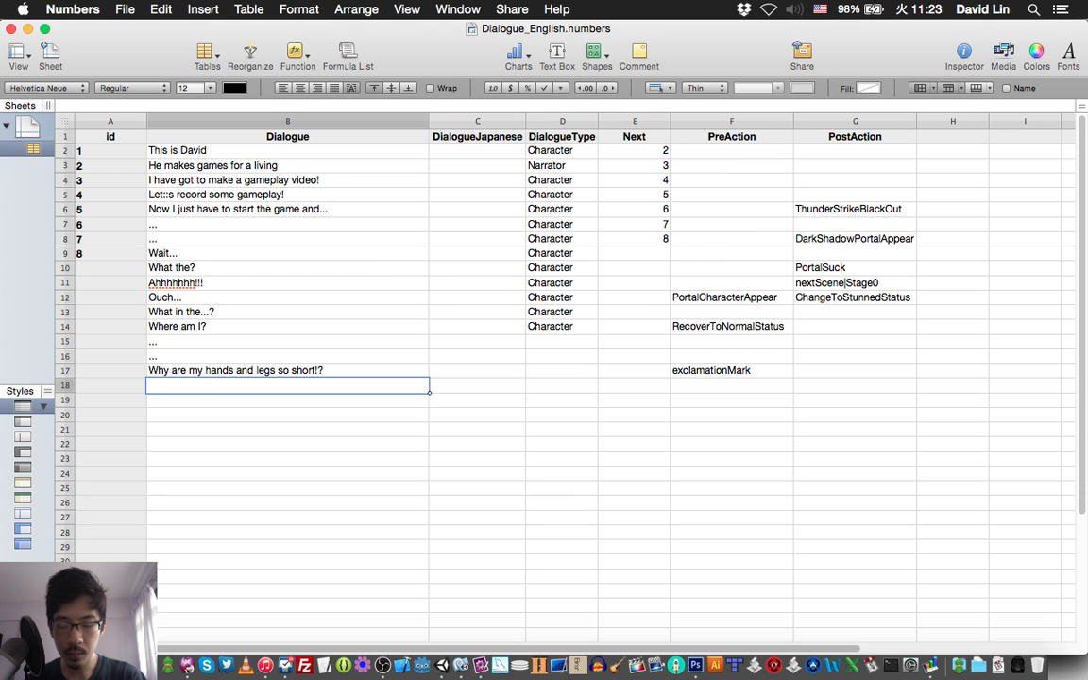
Look up the following bubble line in TextMate, enter "Wait a minute..." as row 18's Dialogue in Numbers, and save.
key("super+Tab")
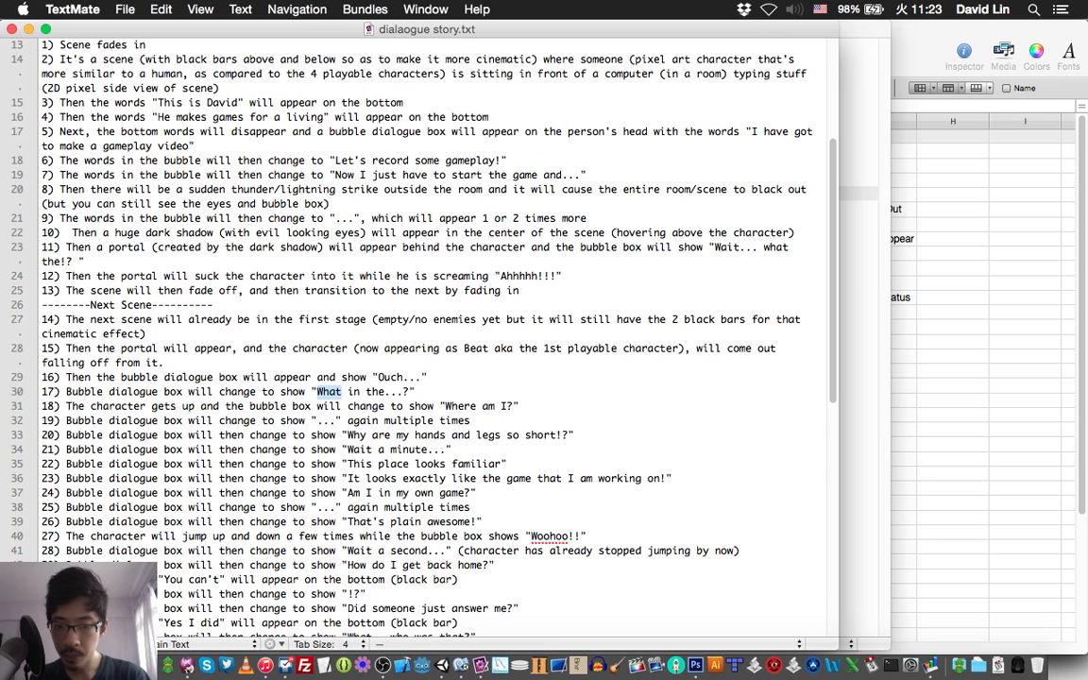
key("super+Tab")
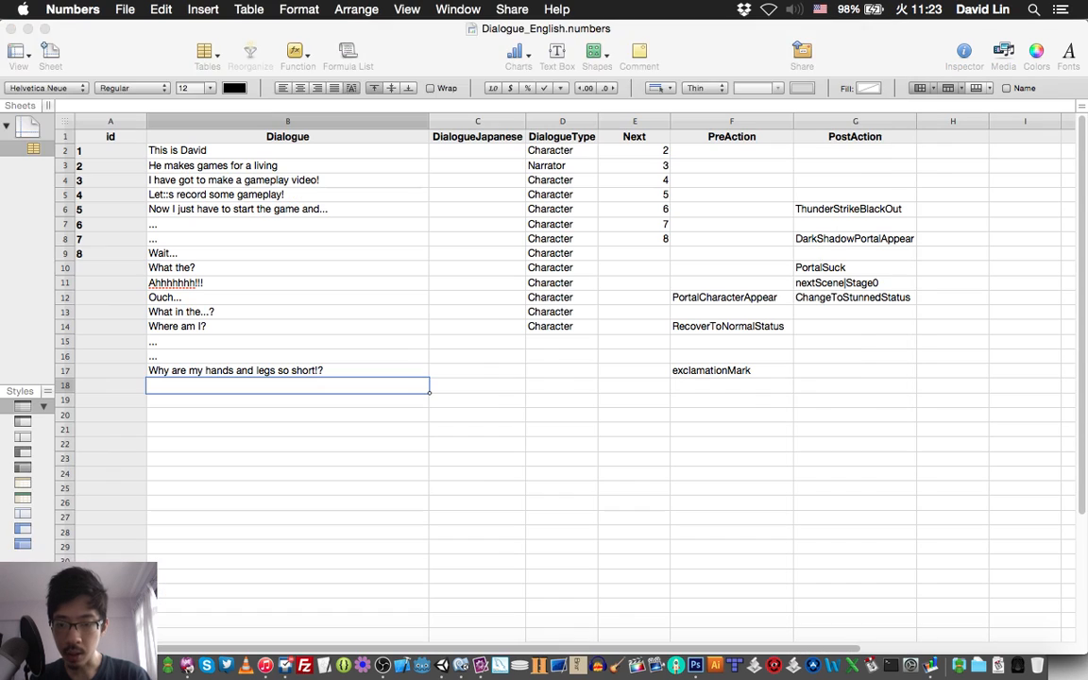
type("Wait ")
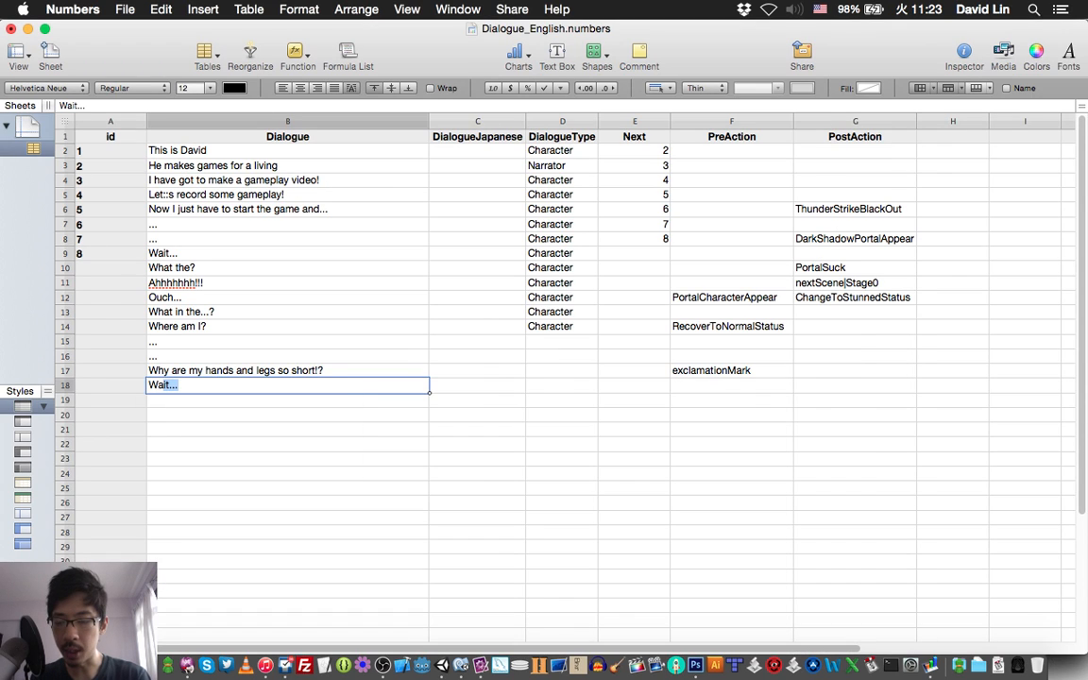
type("a m")
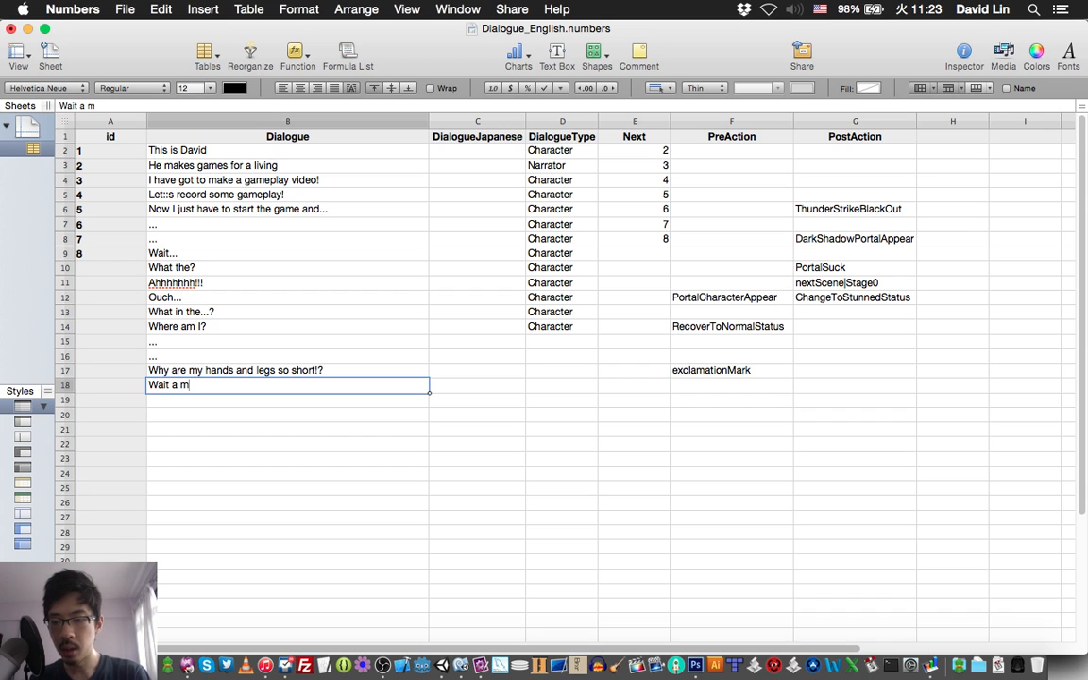
type("inute")
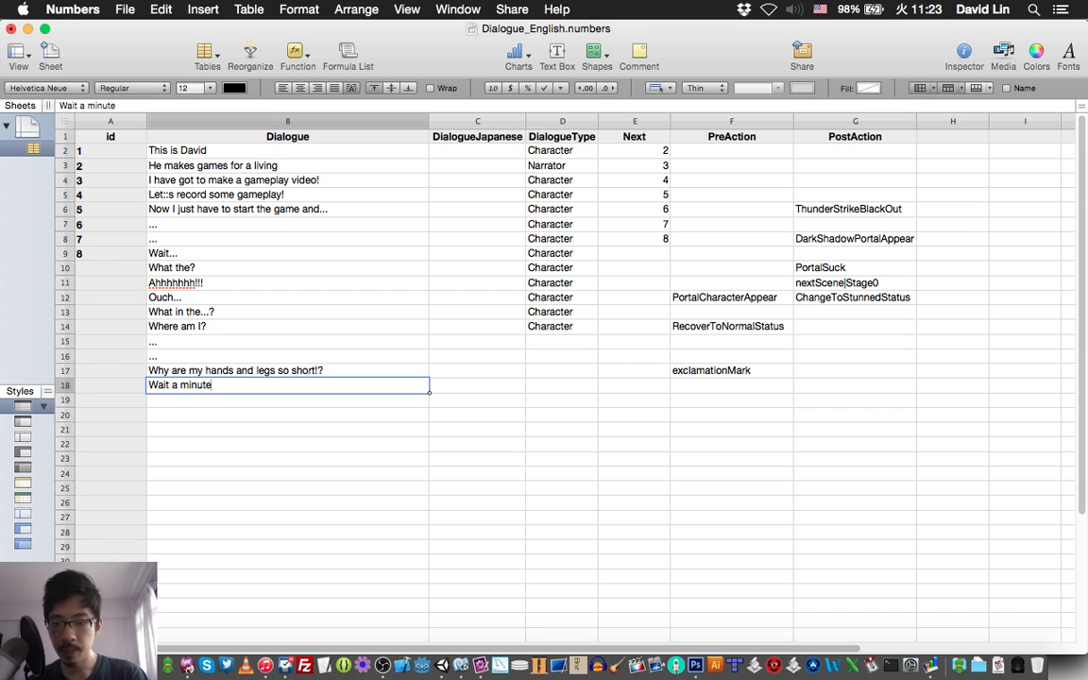
type("...")
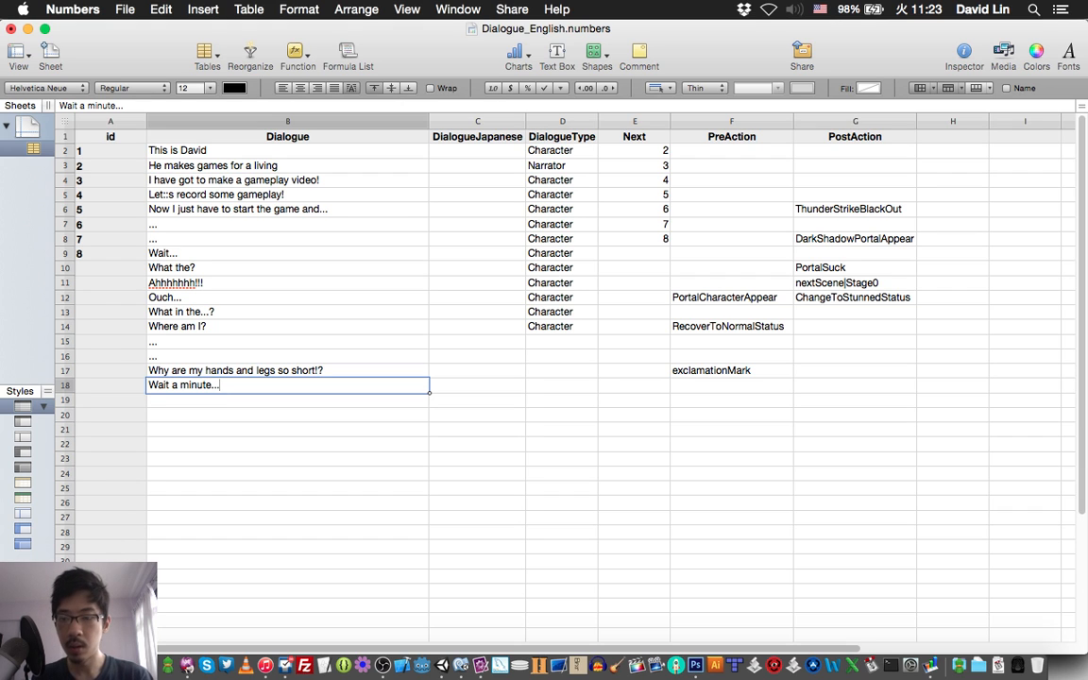
key("Return")
key("super+s")
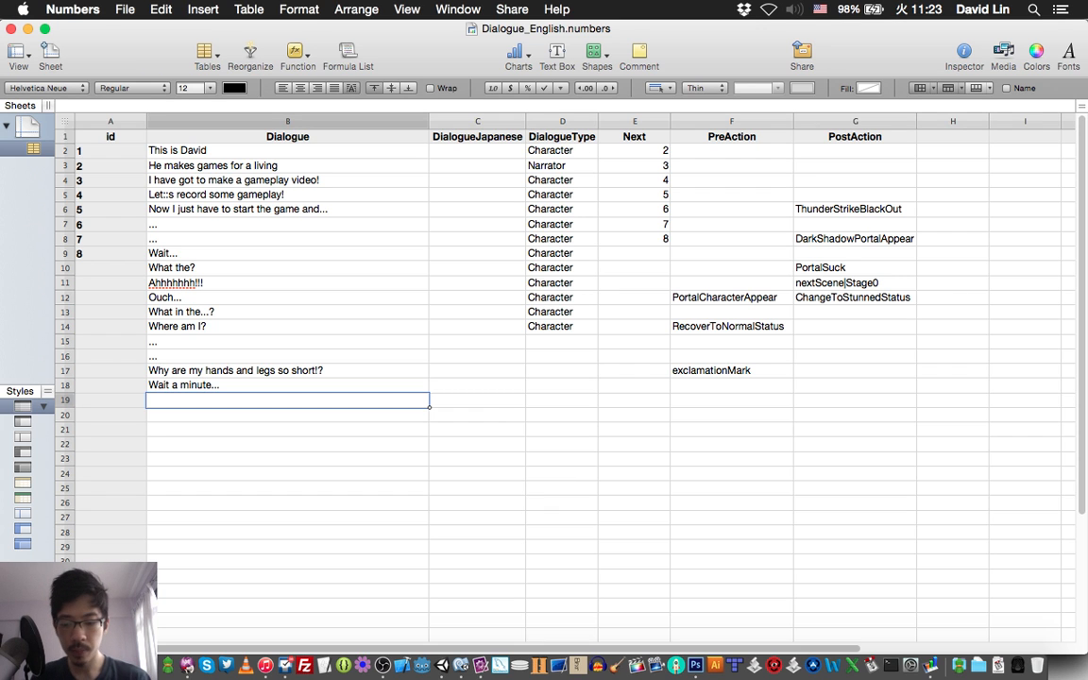
Check the streaming status in OBS and return to the script in TextMate to read the line after "Wait a minute...".
left_click(383, 665)
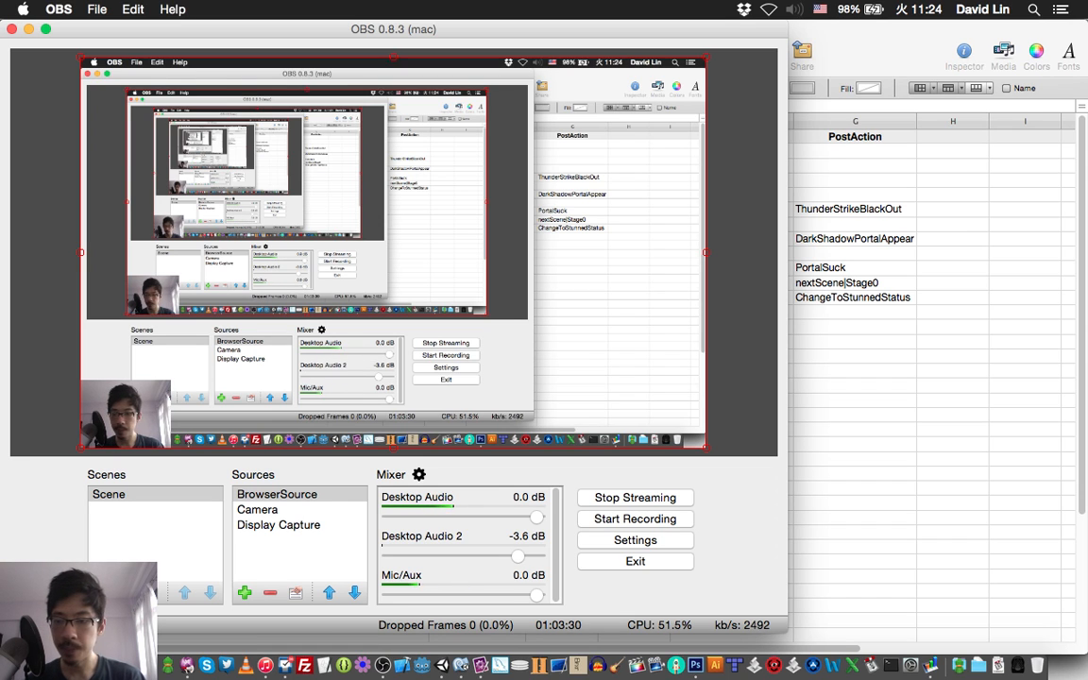
key("super+Tab")
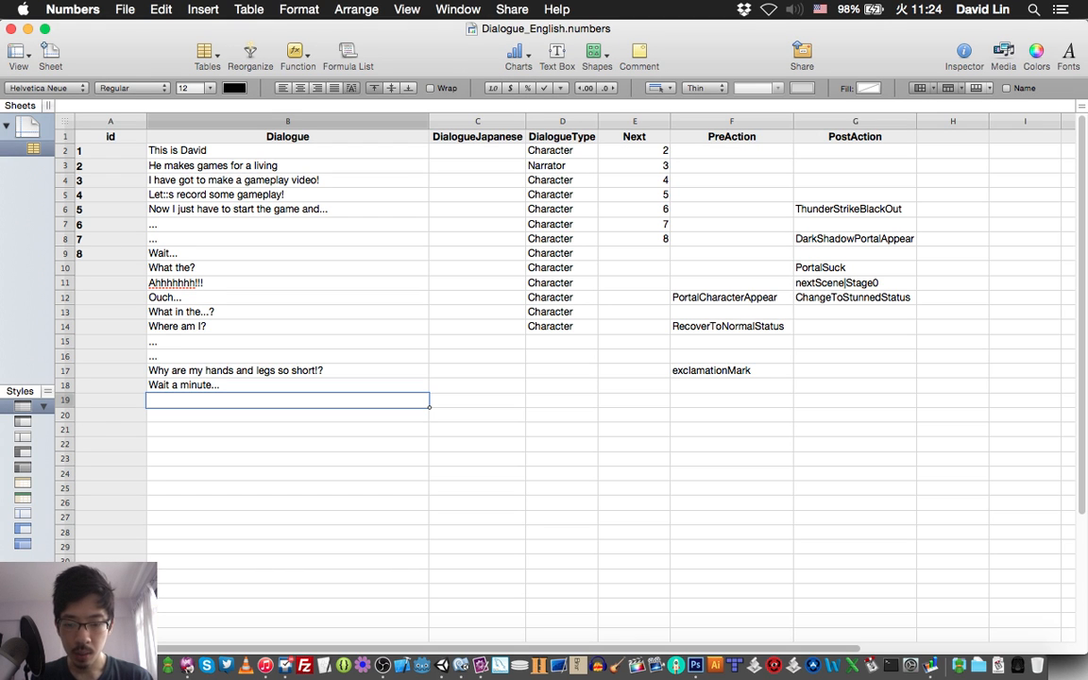
left_click(475, 650)
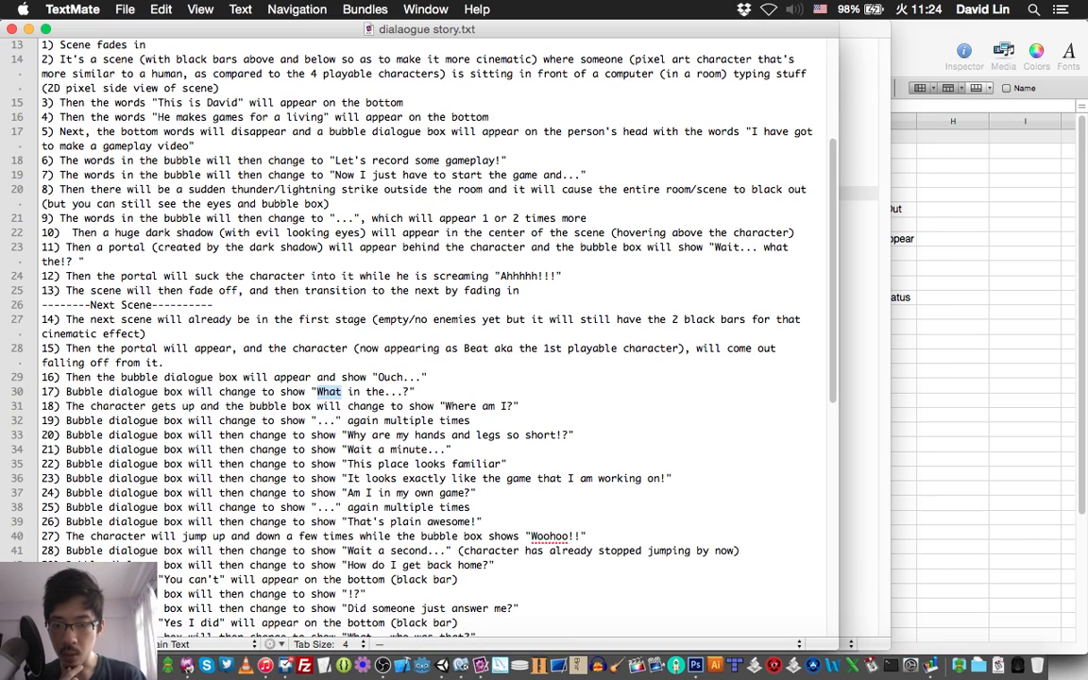
Mark the script's line 22 in TextMate, enter "This place looks familiar" as row 19's Dialogue in Numbers, and save.
triple_click(361, 463)
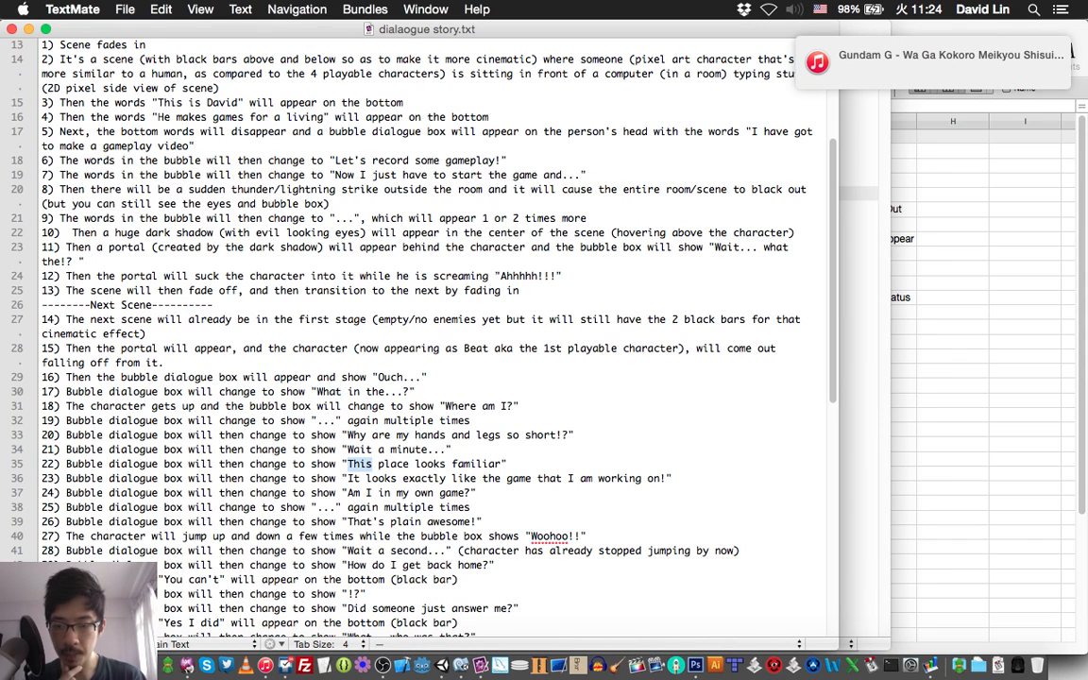
scroll(361, 464, "down", 3)
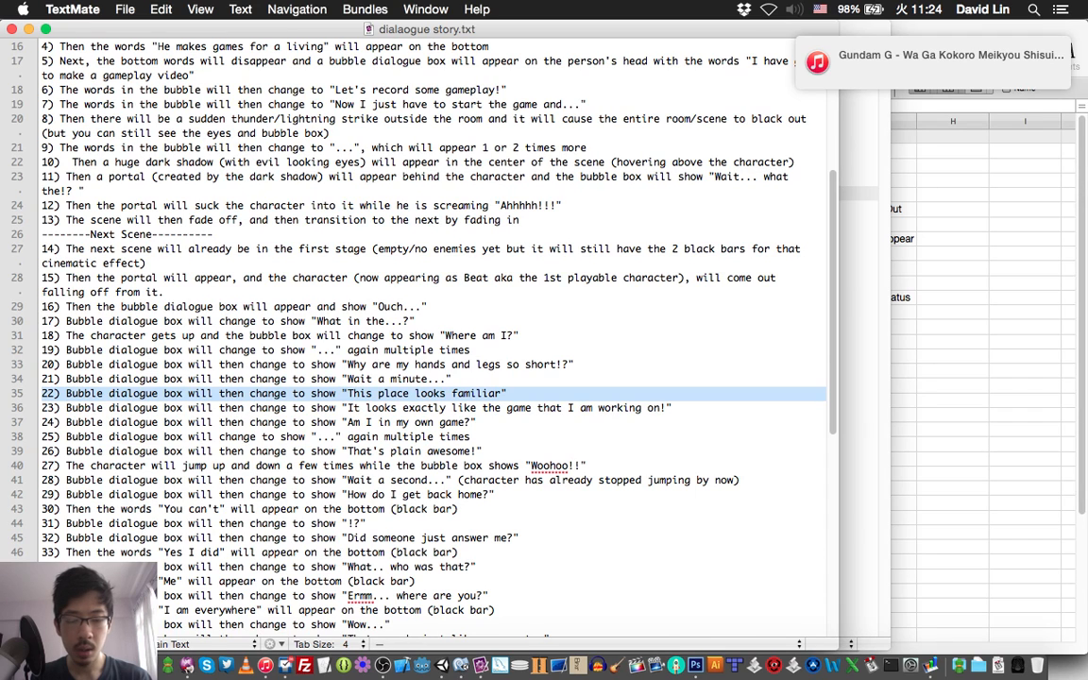
key("super+Tab")
type("Th")
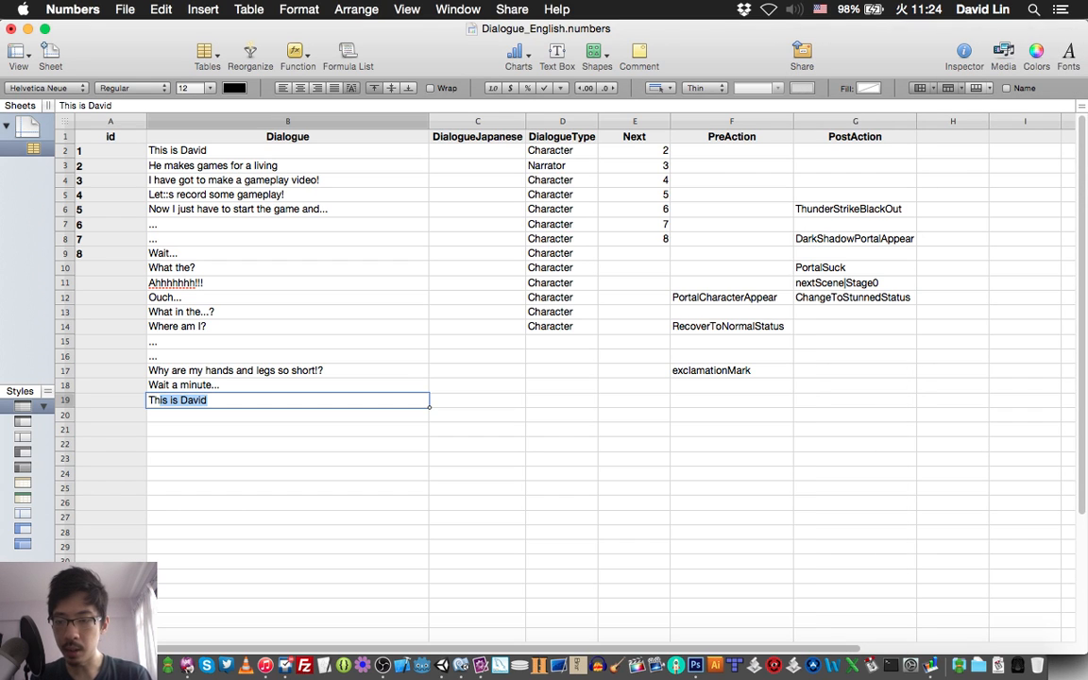
type("is place I")
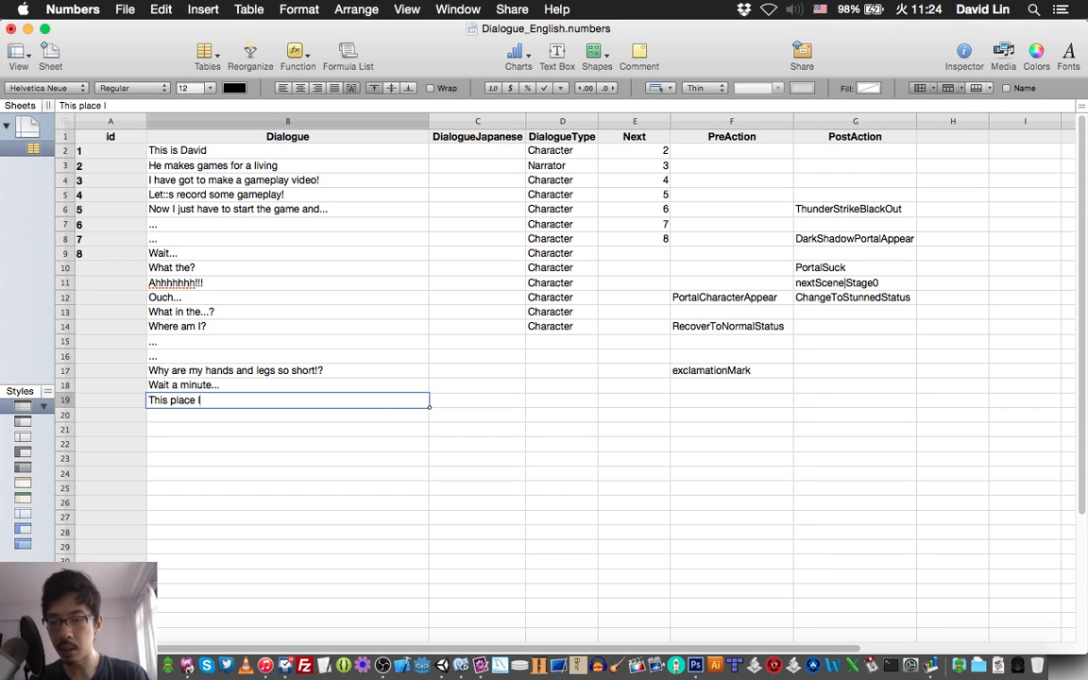
type("ooks fam")
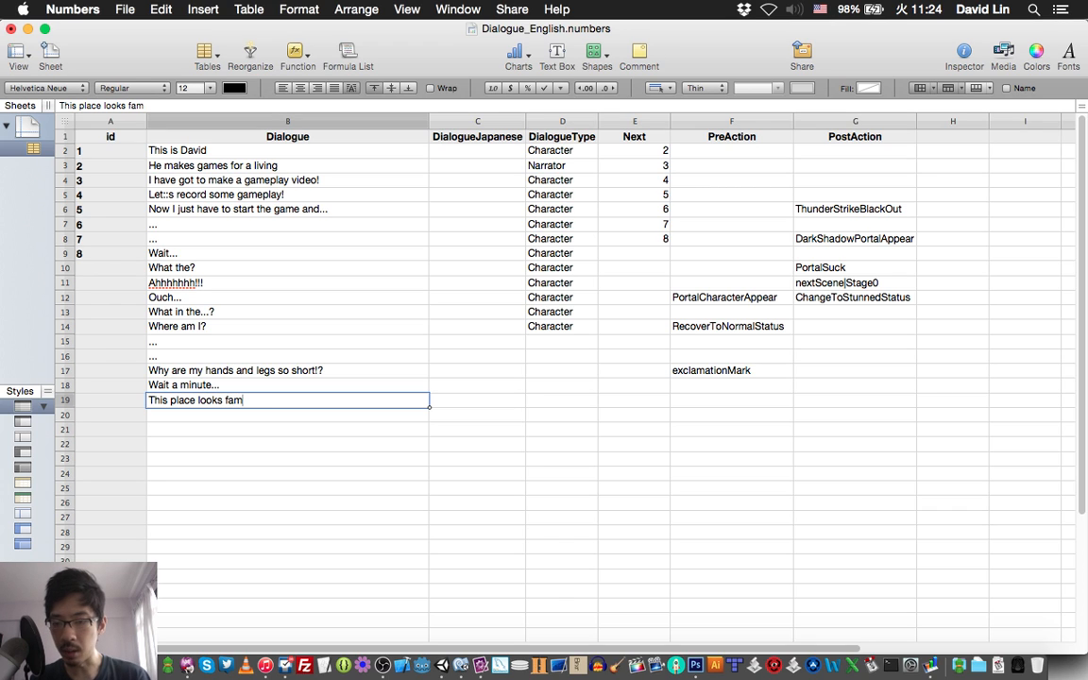
type("iliar")
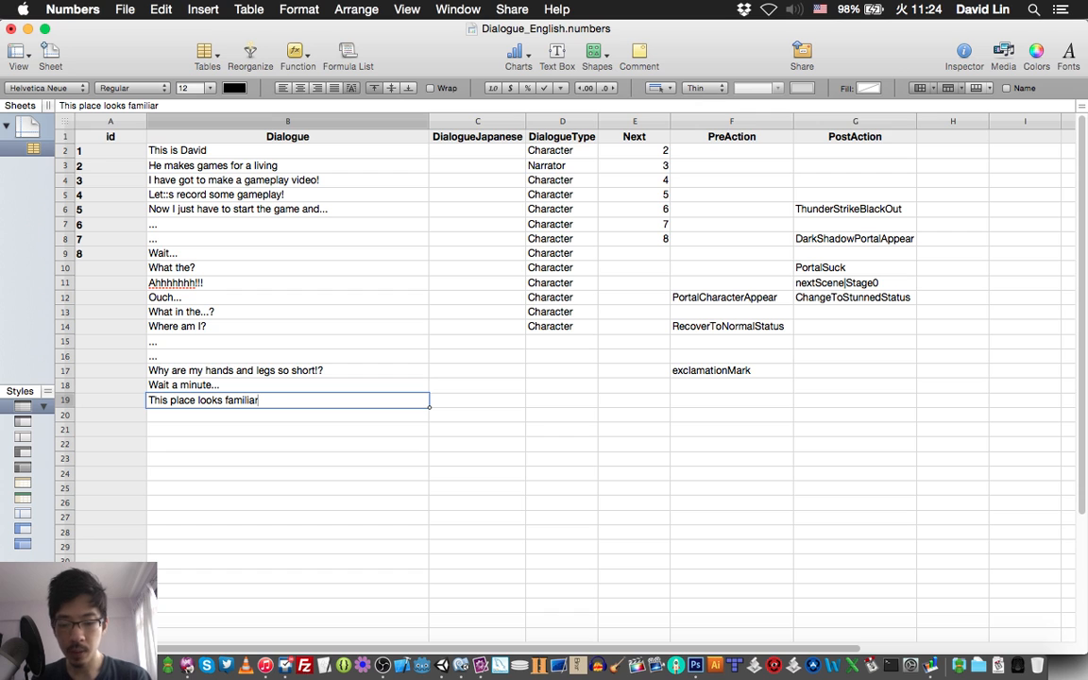
key("Tab")
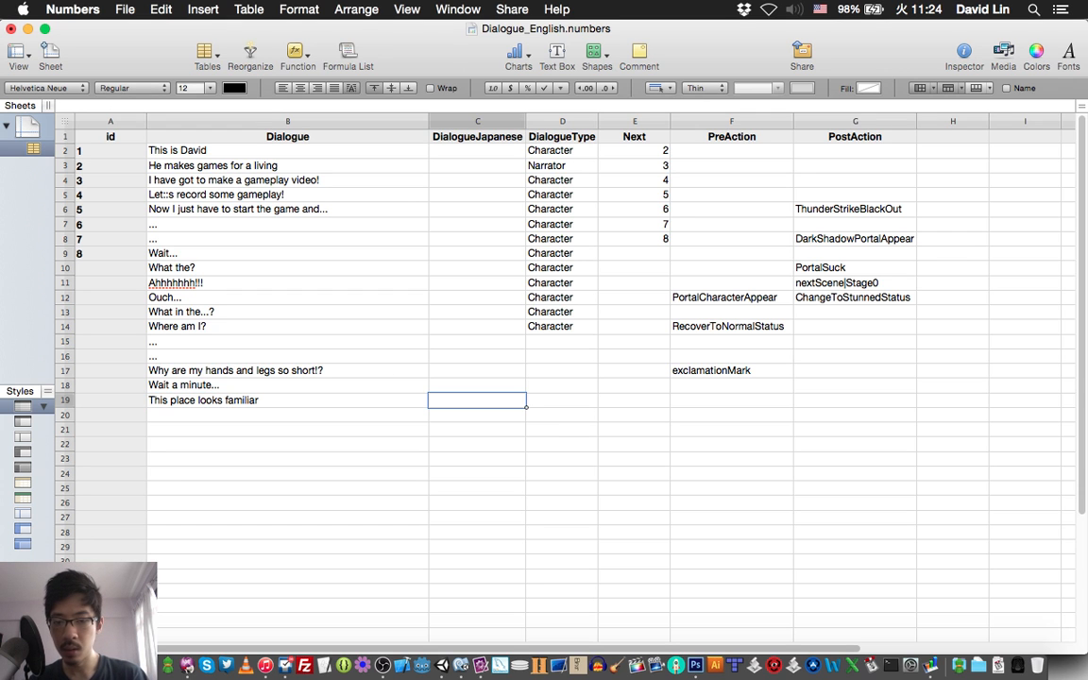
key("cmd+s")
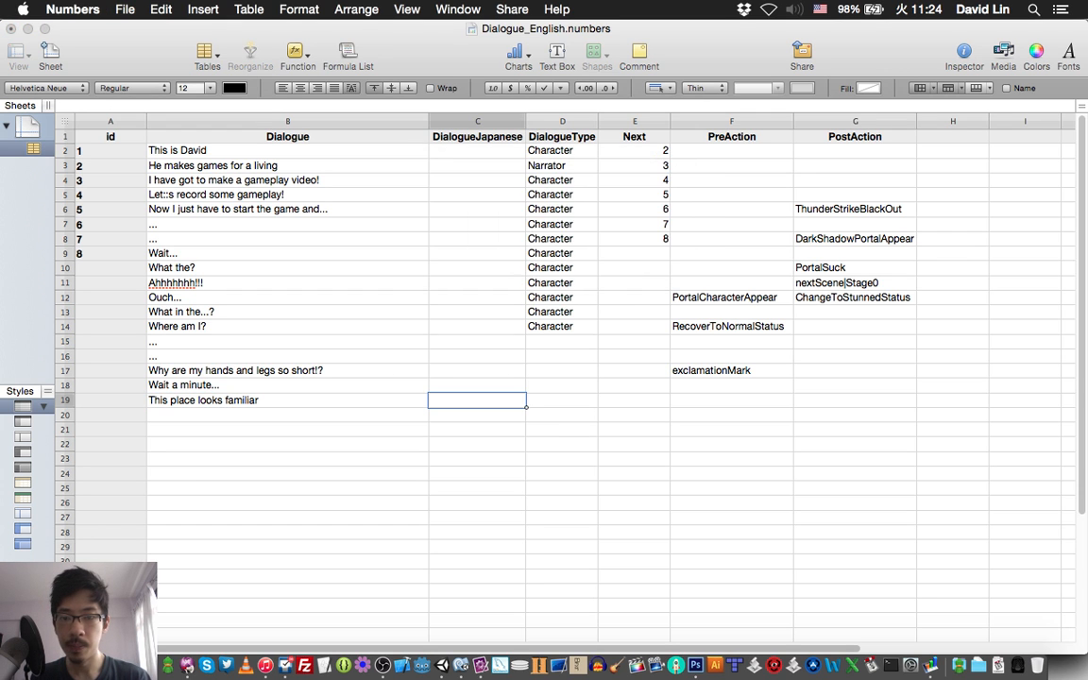
Check the next script line in TextMate and append "..." to row 19's Dialogue text in Numbers.
key("super+Tab")
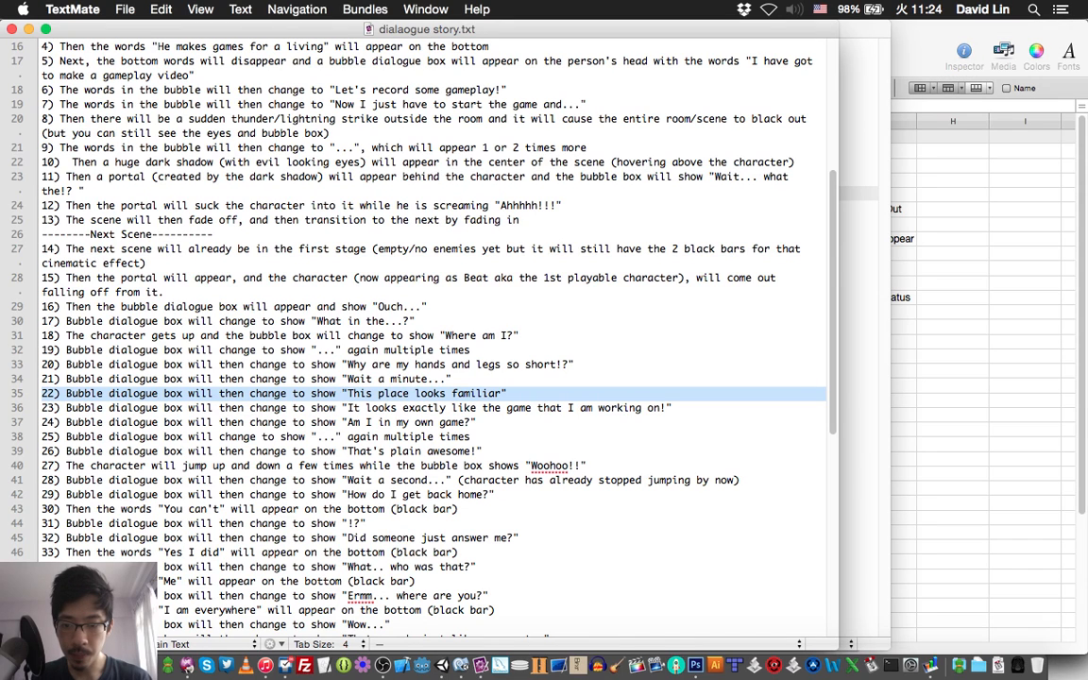
key("super+Tab")
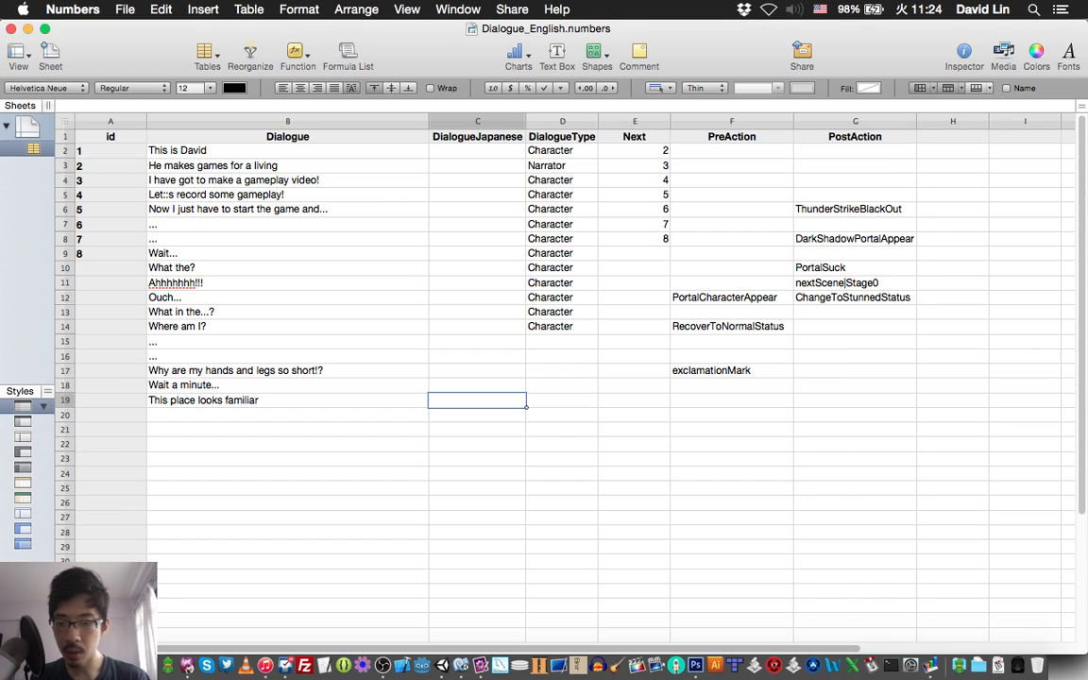
key("Left")
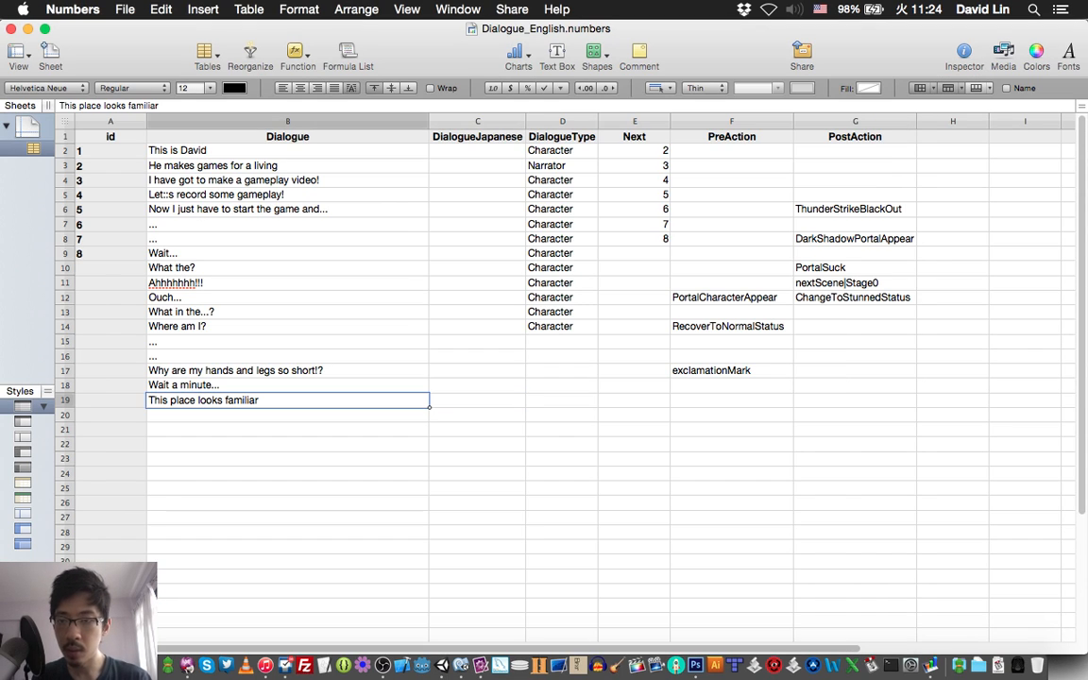
left_click(161, 106)
type("...")
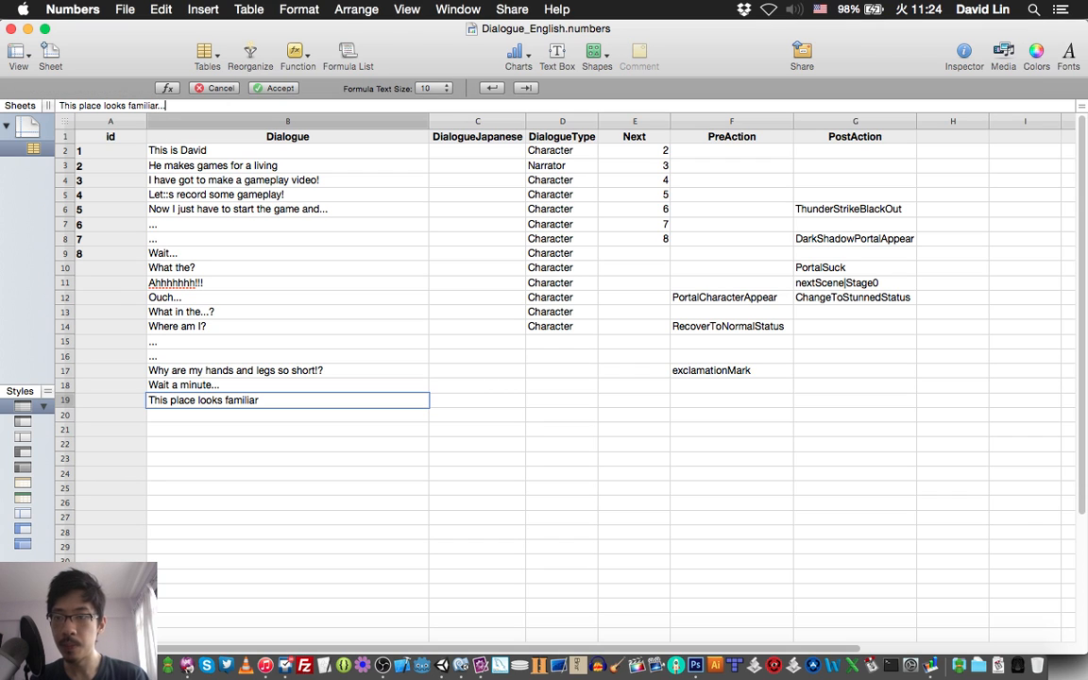
key("Return")
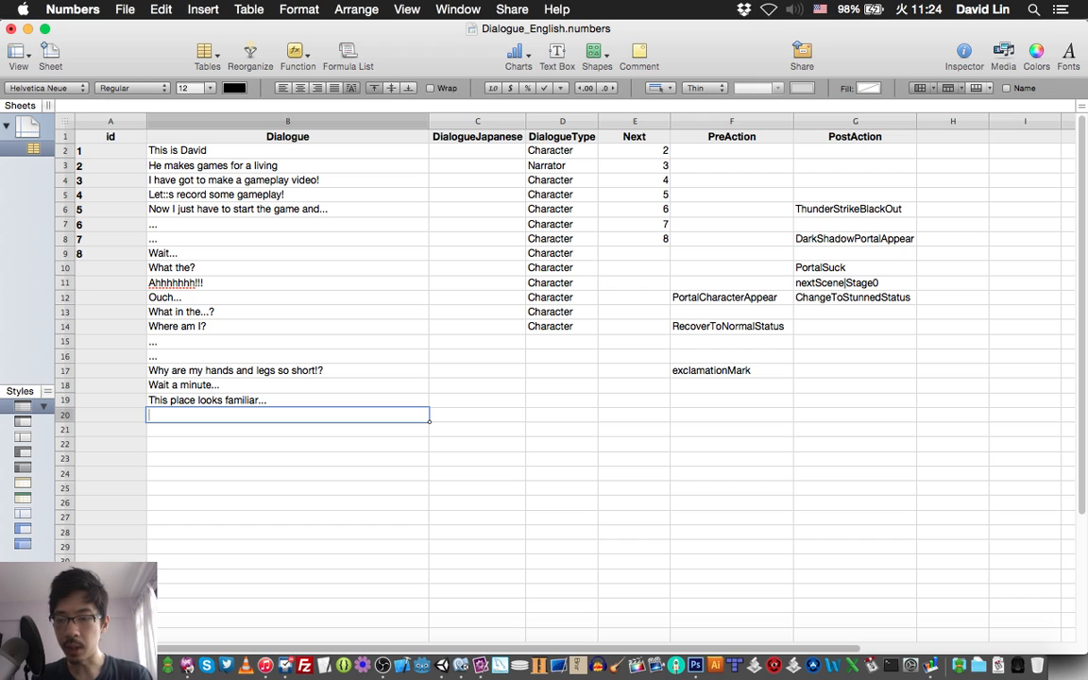
Enter "It looks exactly like the game that I am working on!" as row 20's Dialogue, checking the wording against the script in TextMate.
type("It loo")
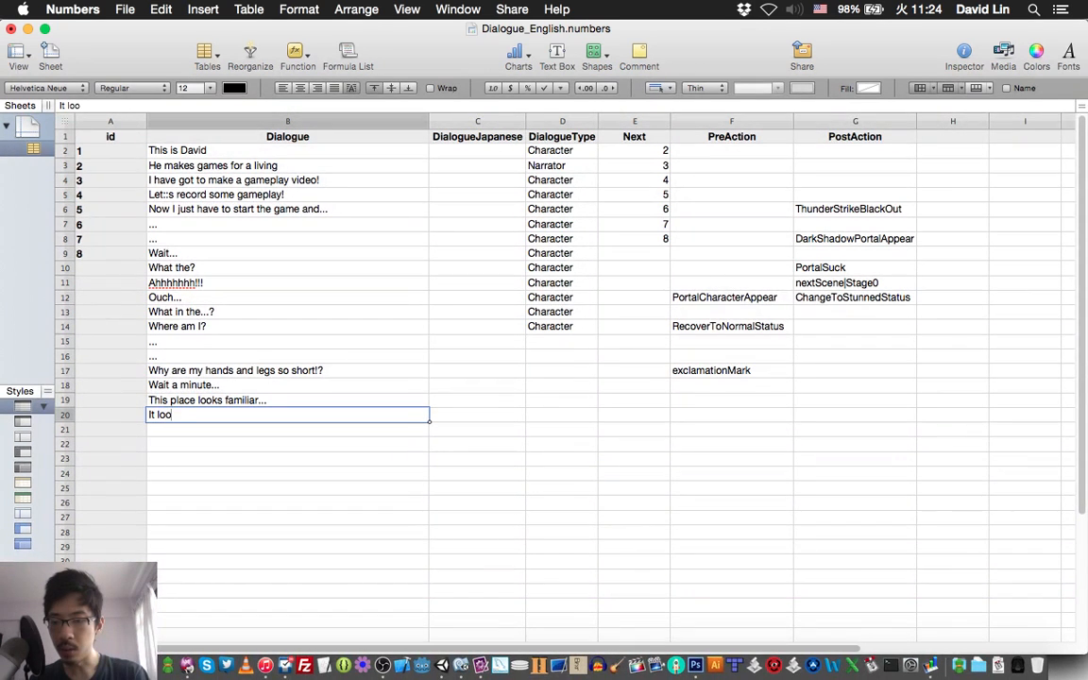
type("ks exac")
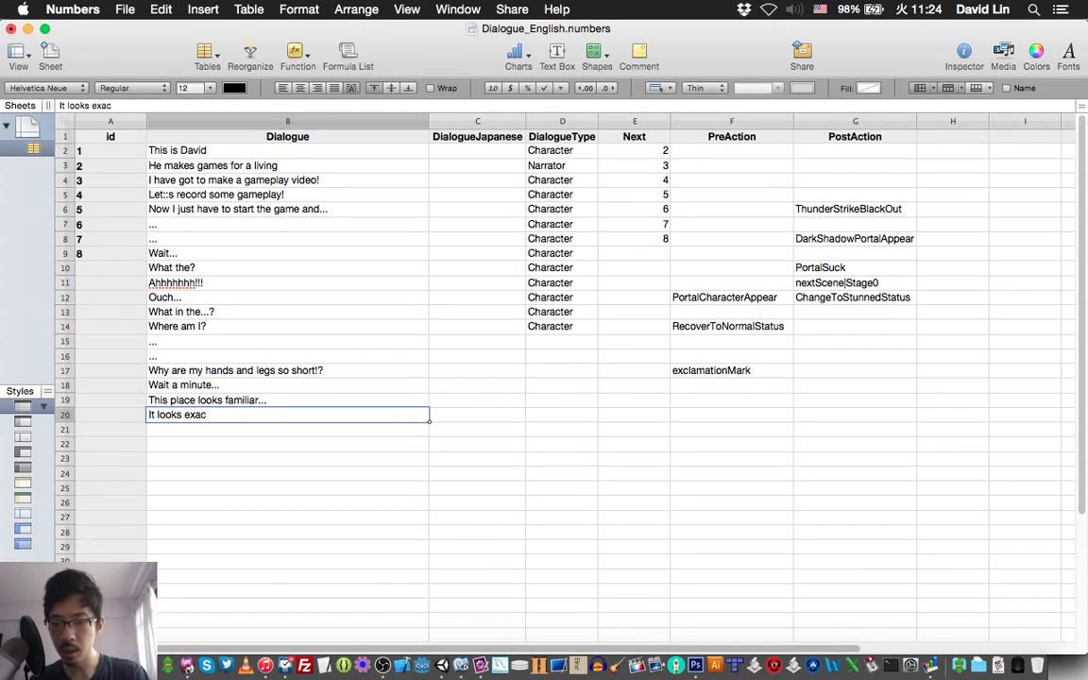
type("tly l")
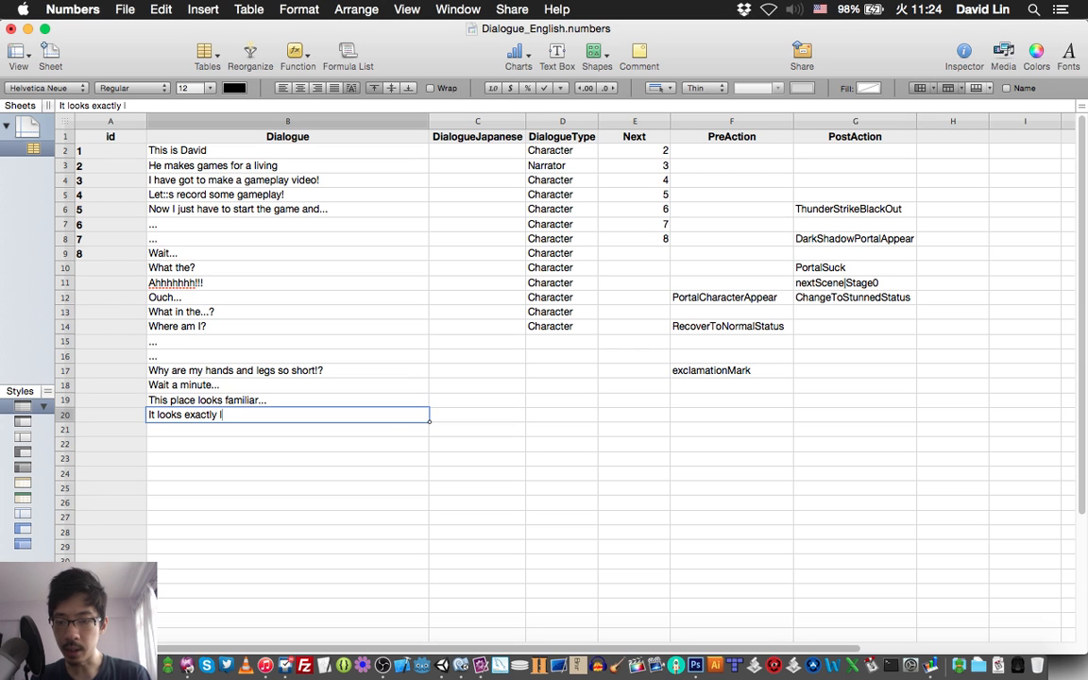
type("ike t")
key("super+Tab")
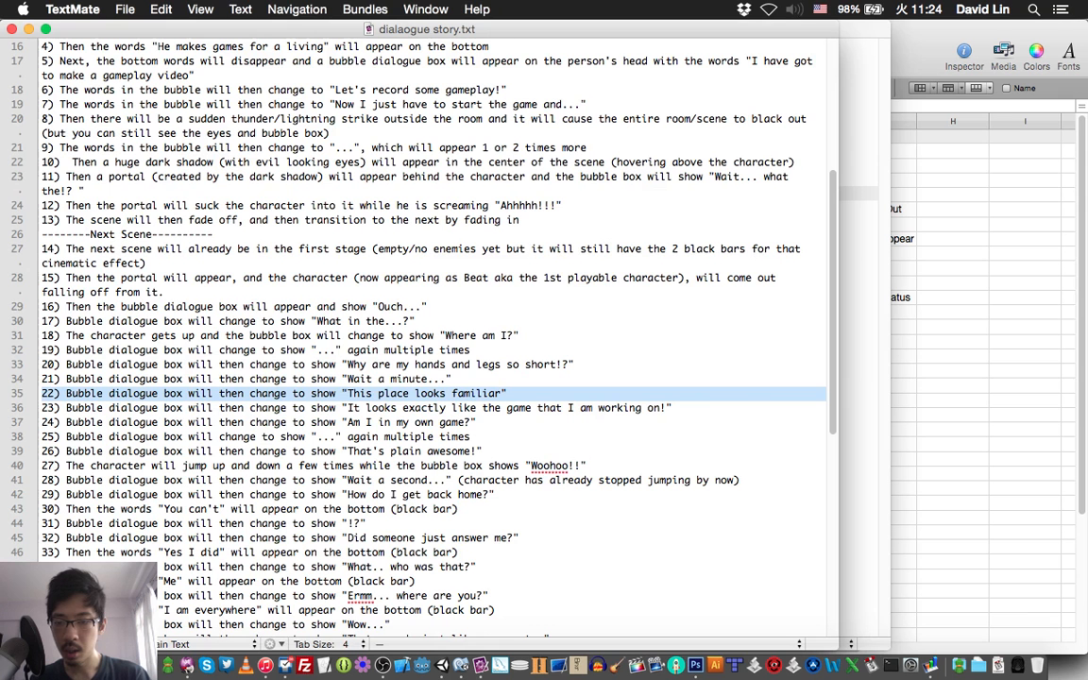
key("super+Tab")
type("he")
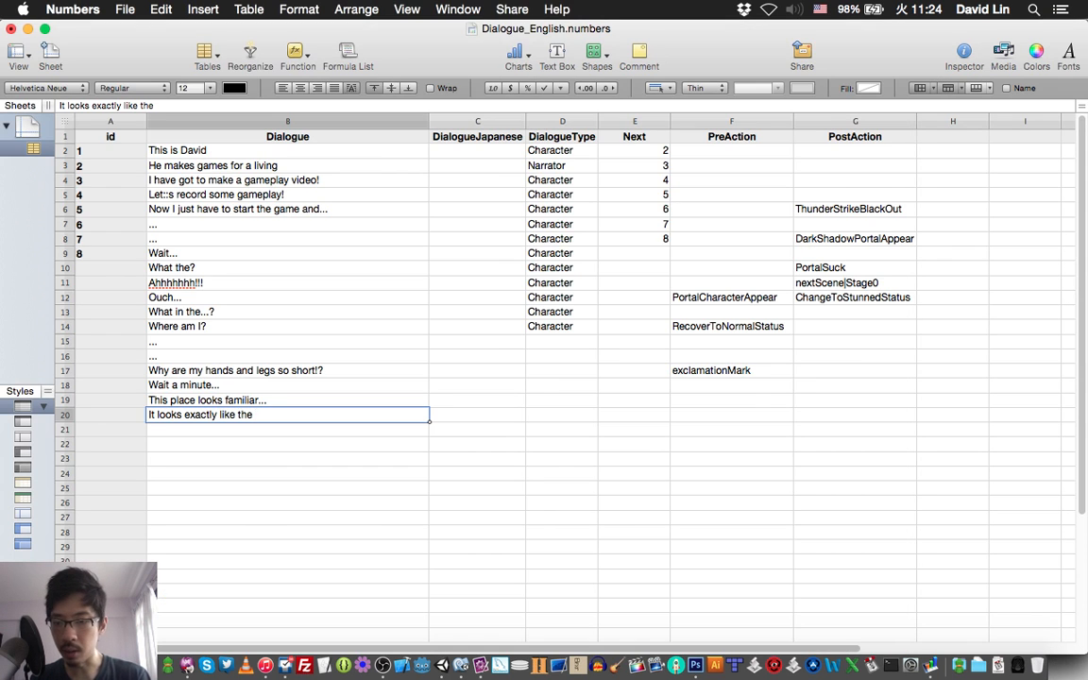
type(" game that")
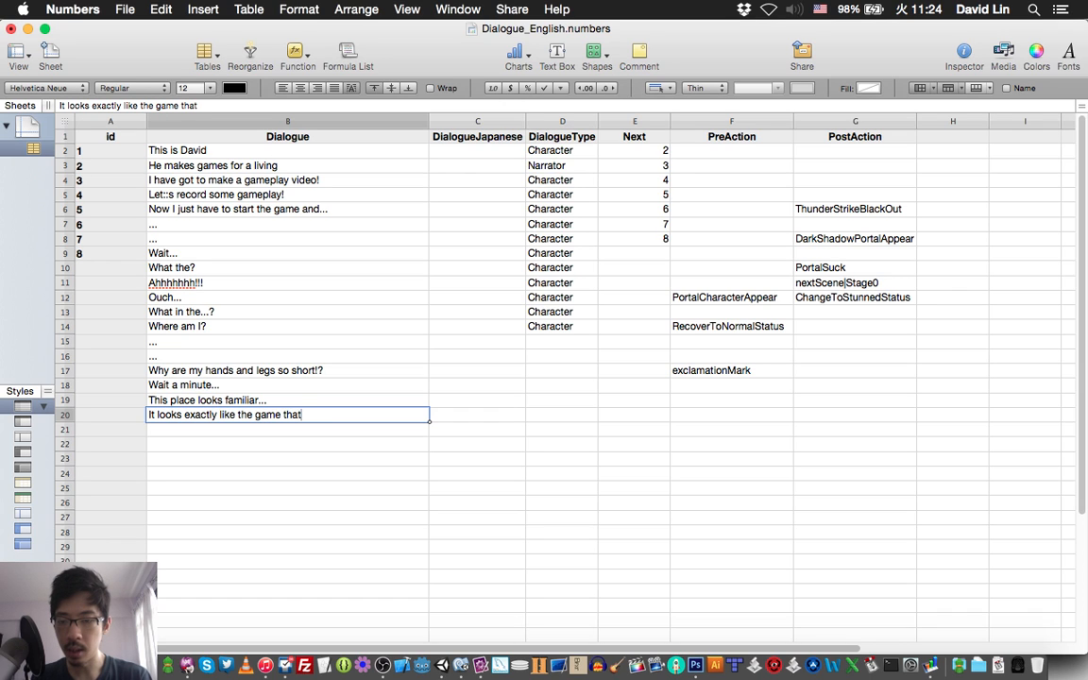
type(" I am ")
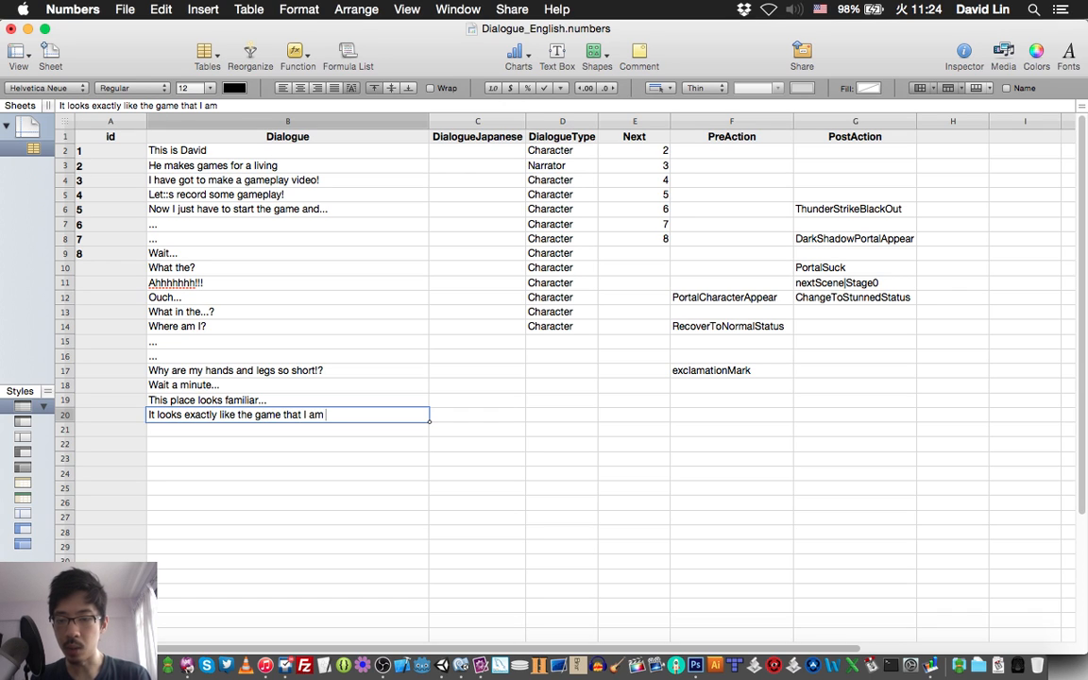
type("working on!")
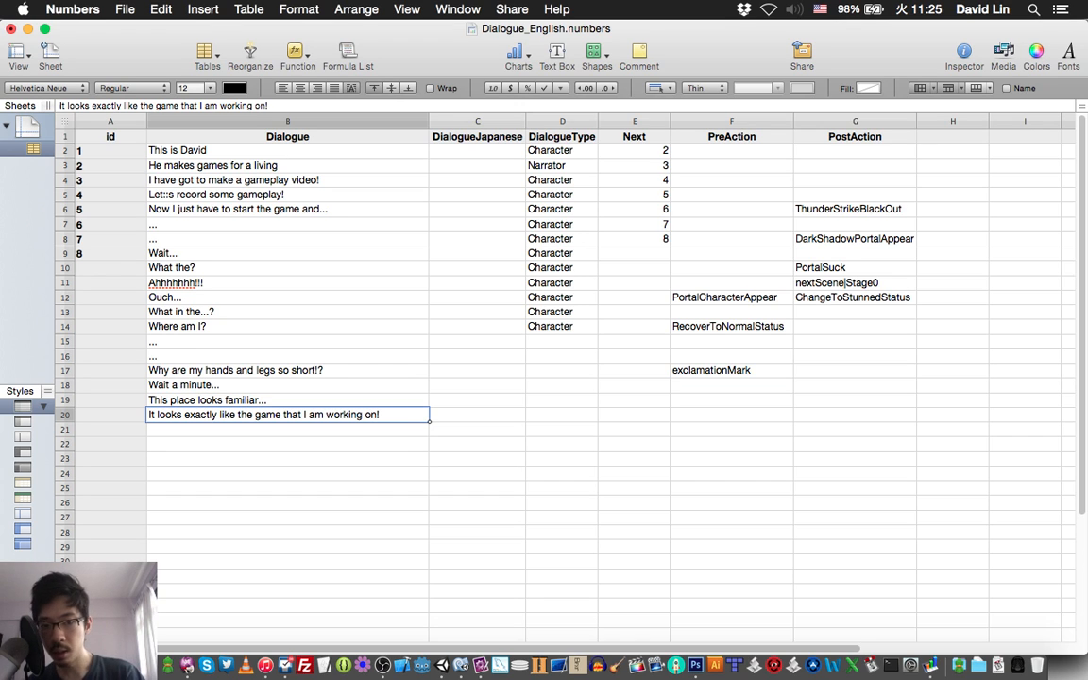
Copy the exclamationMark PreAction from row 17 to row 20 and save the spreadsheet.
left_click(731, 372)
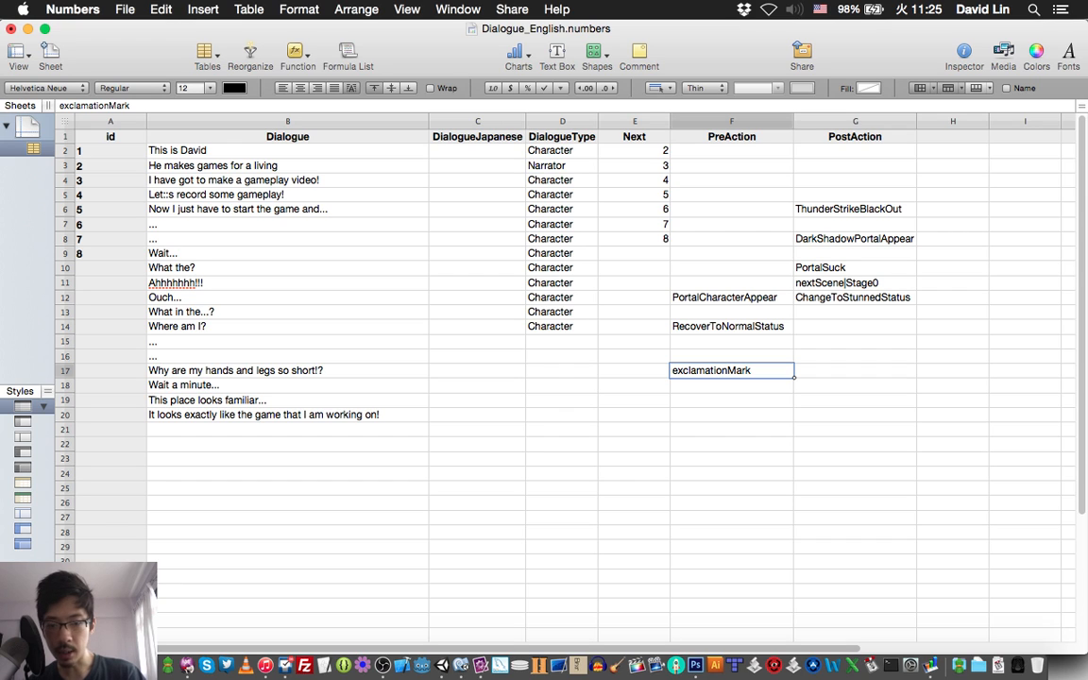
left_click(731, 415)
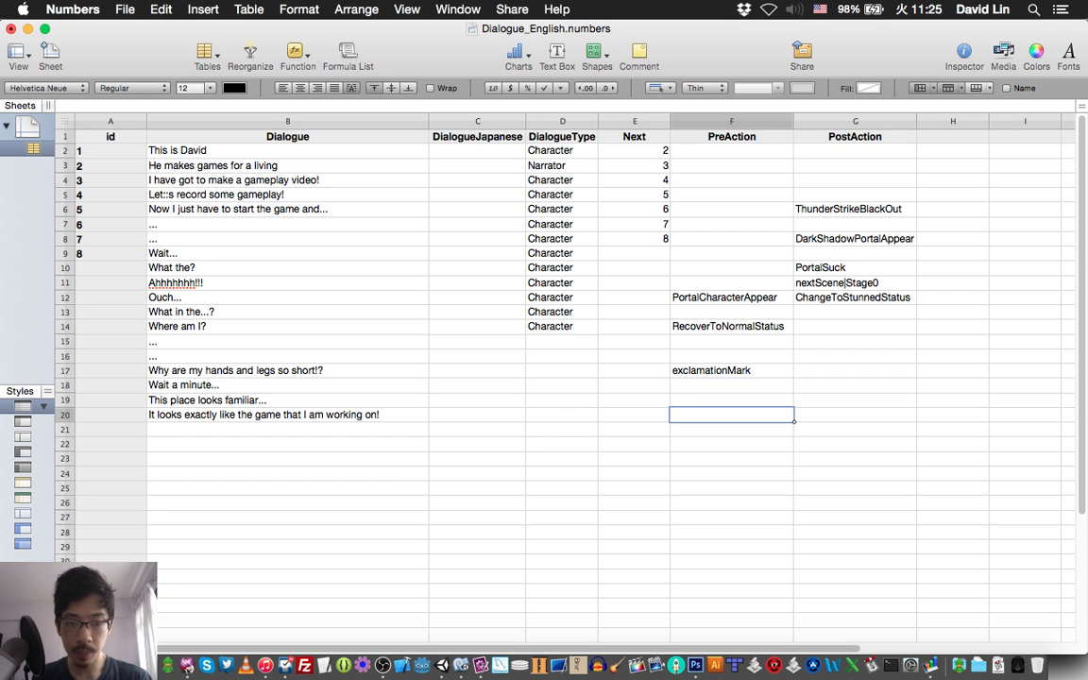
type("exclamationMark")
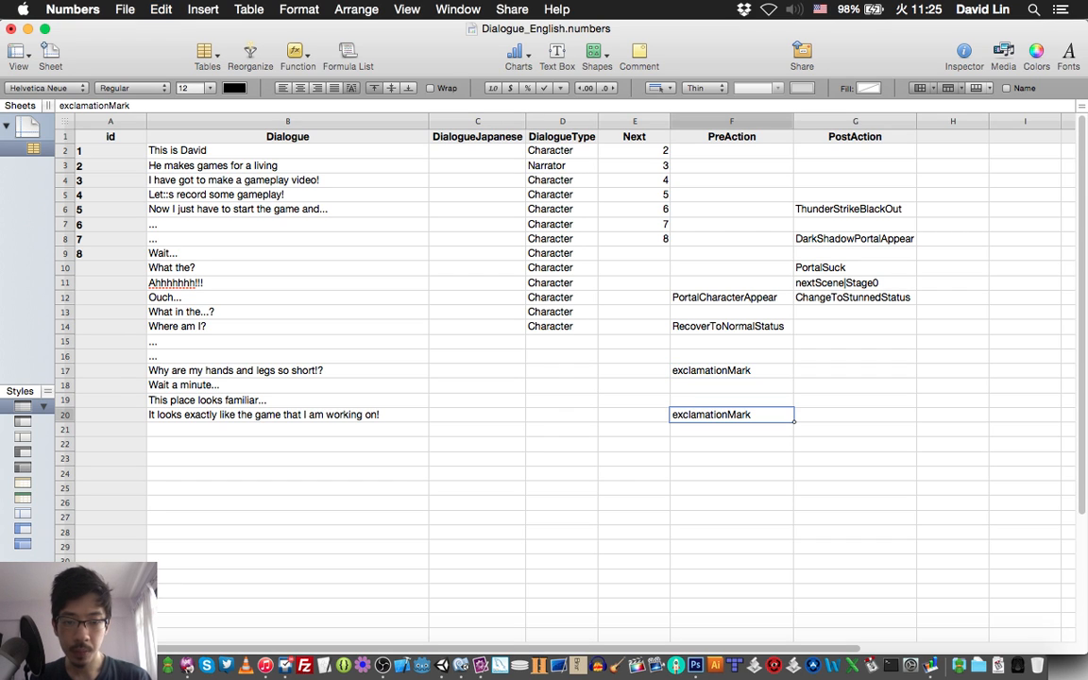
left_click(731, 401)
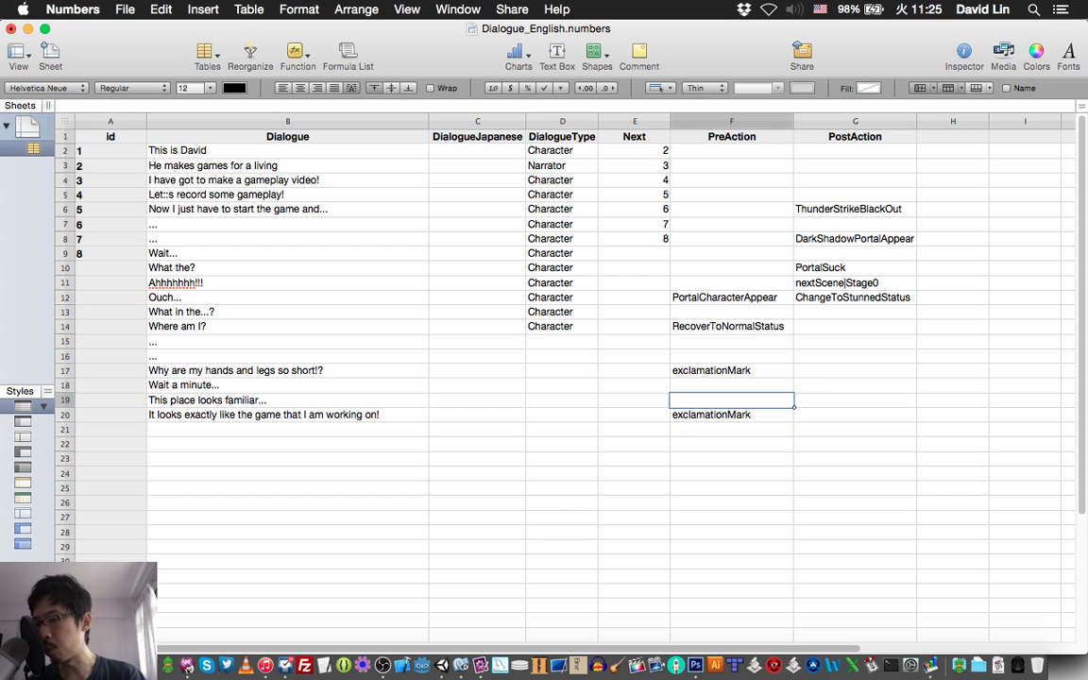
key("super+s")
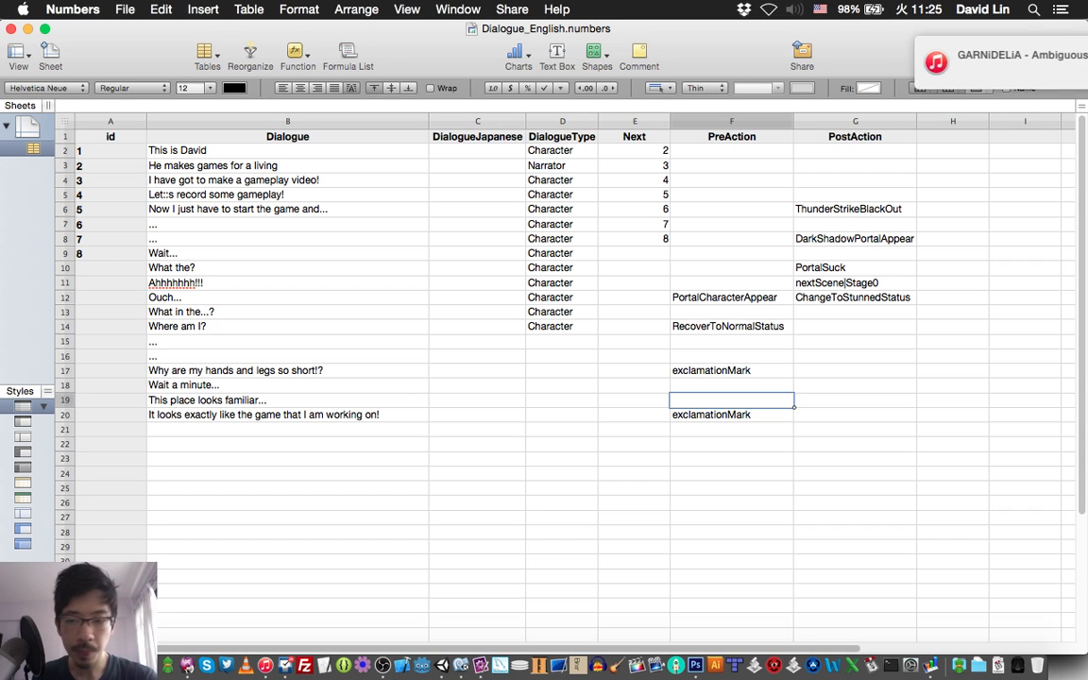
Mark the script's line 24 in TextMate, enter "Am I in my own game?" as row 21's Dialogue in Numbers, and save.
left_click(288, 430)
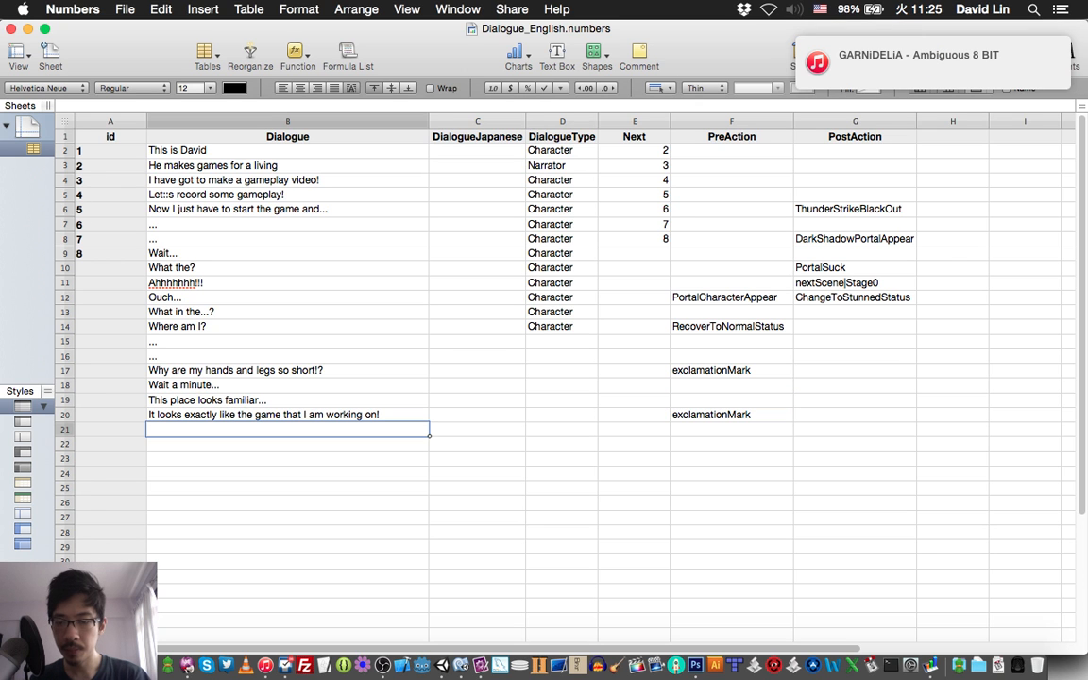
key("super+Tab")
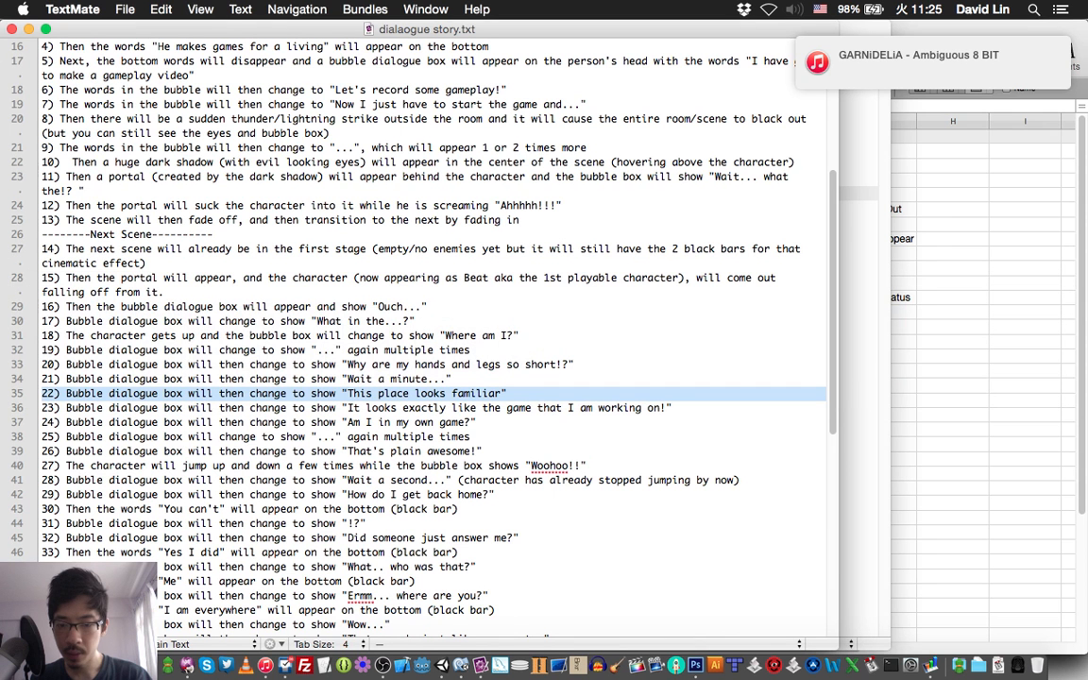
triple_click(264, 422)
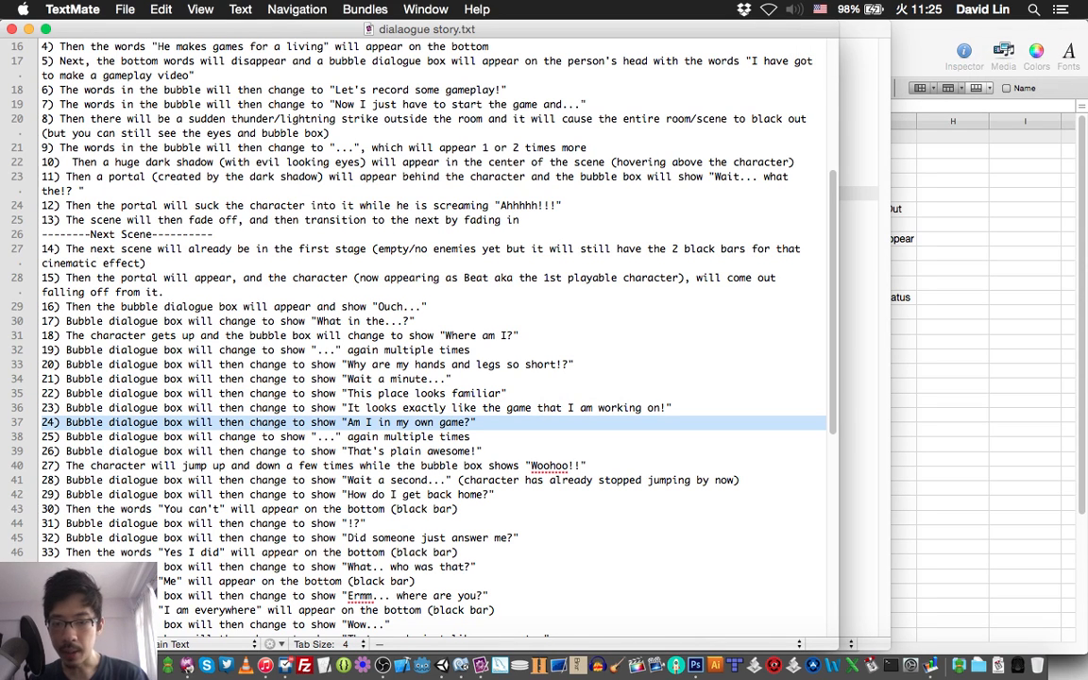
key("super+Tab")
type("Am")
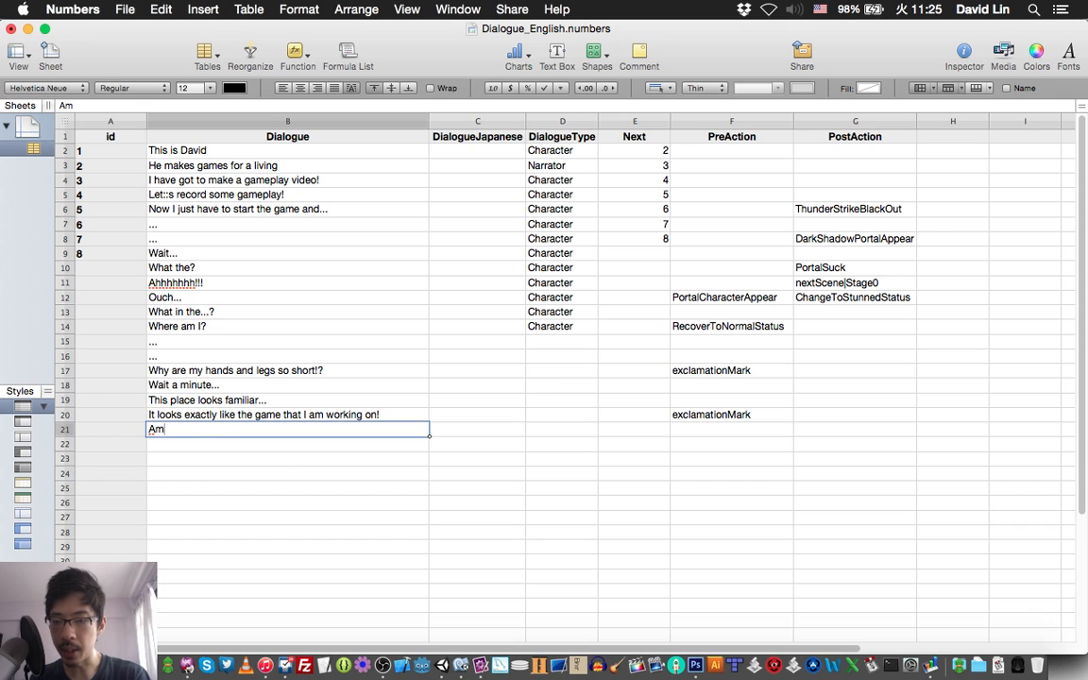
type(" I i")
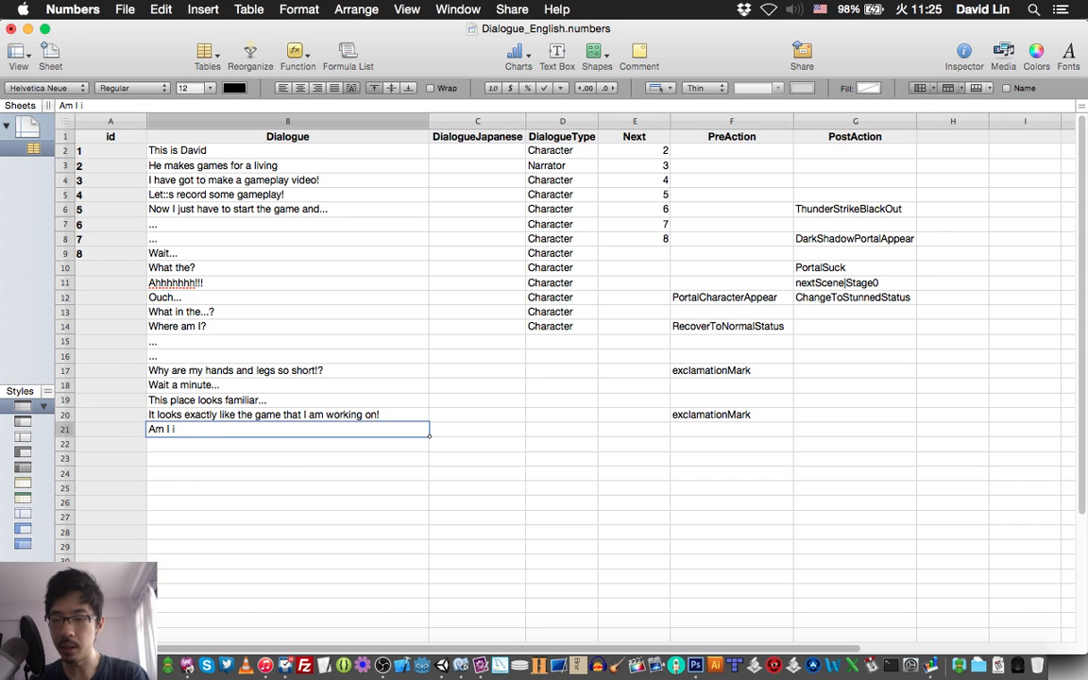
type("n my own")
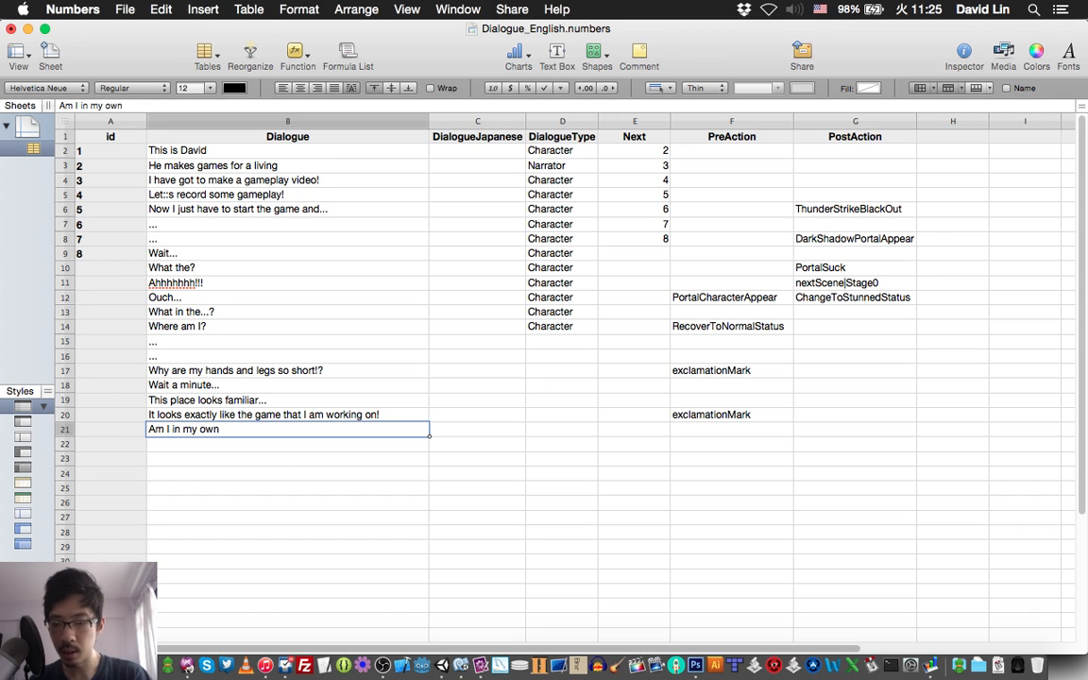
type(" game?")
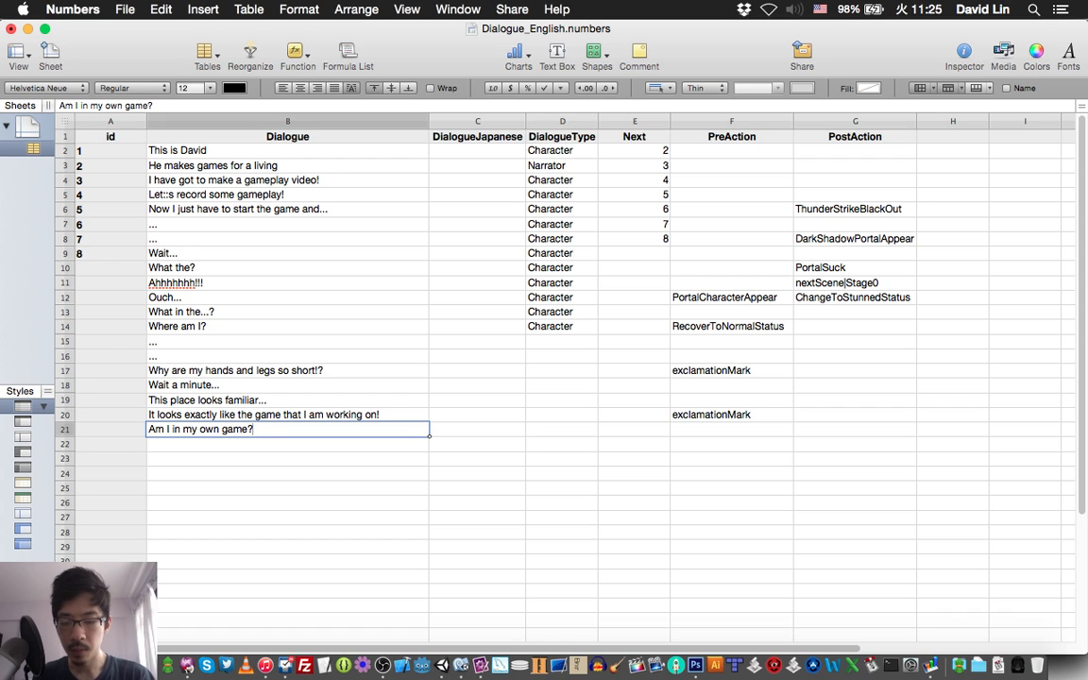
key("Return")
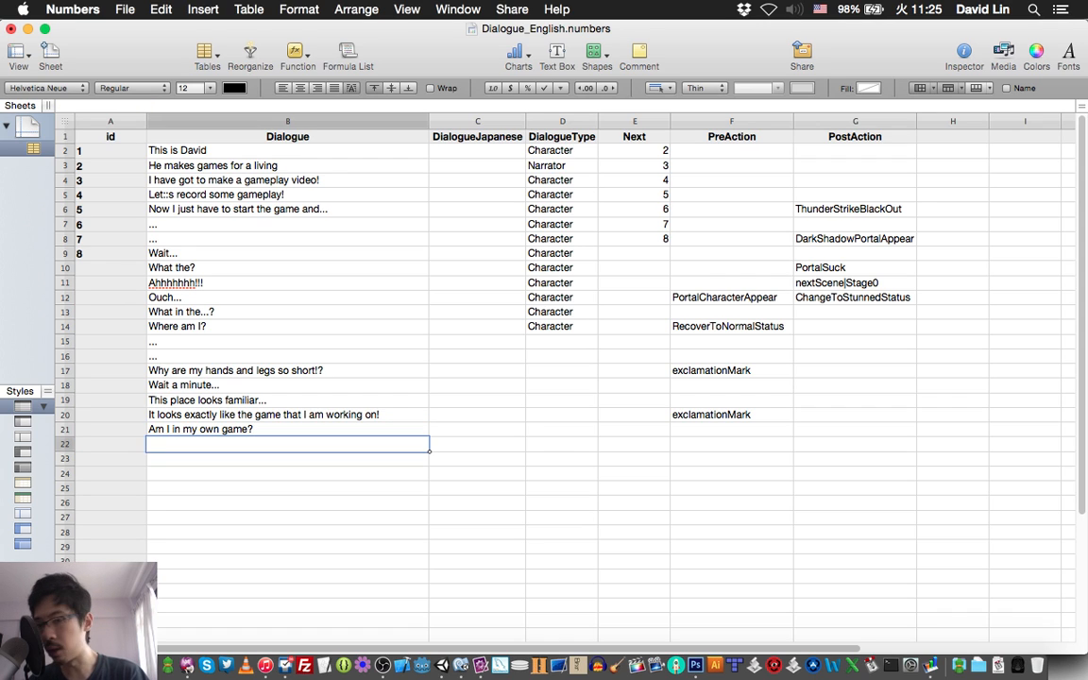
key("super+s")
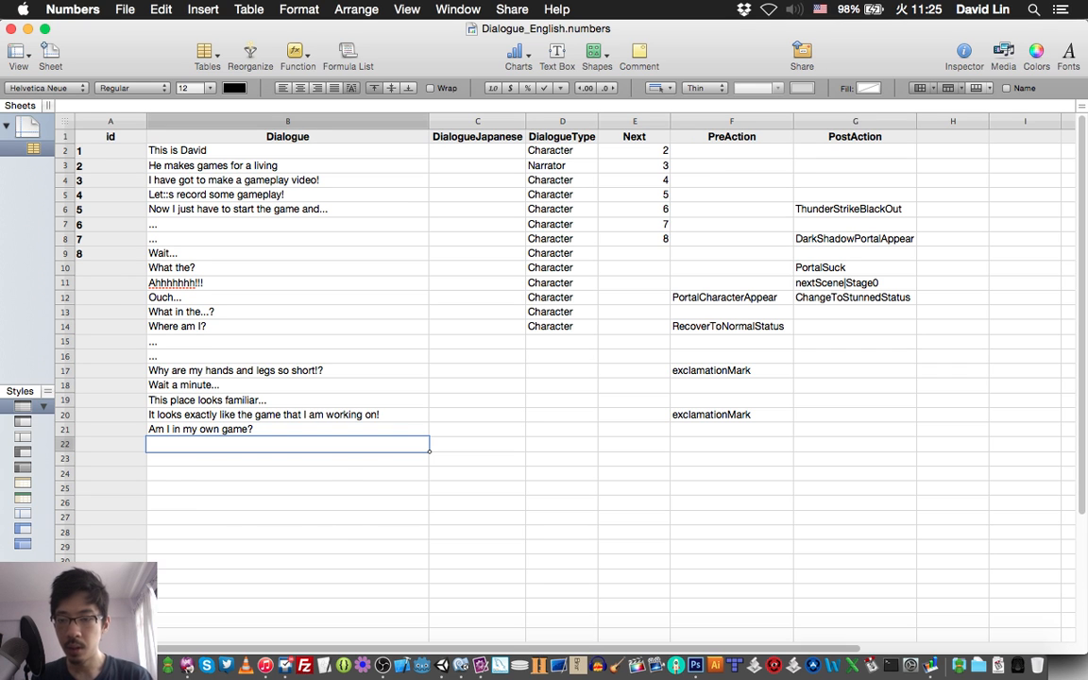
Check the next script line in TextMate, enter "..." as the Dialogue of rows 22 and 23 in Numbers, and save.
key("super+Tab")
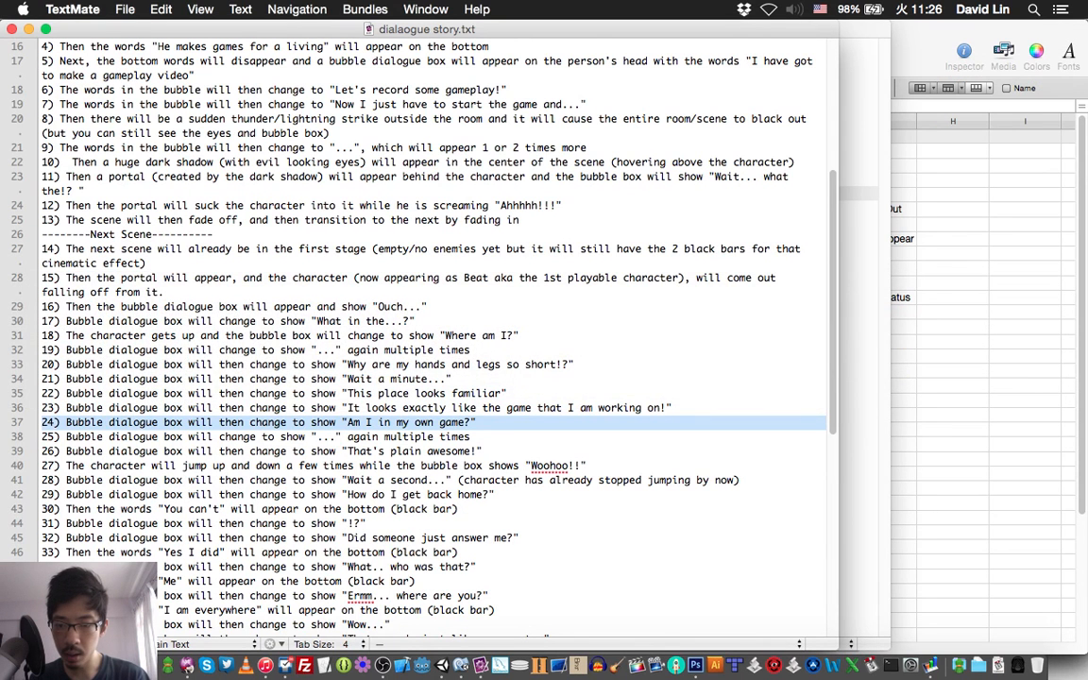
key("super+Tab")
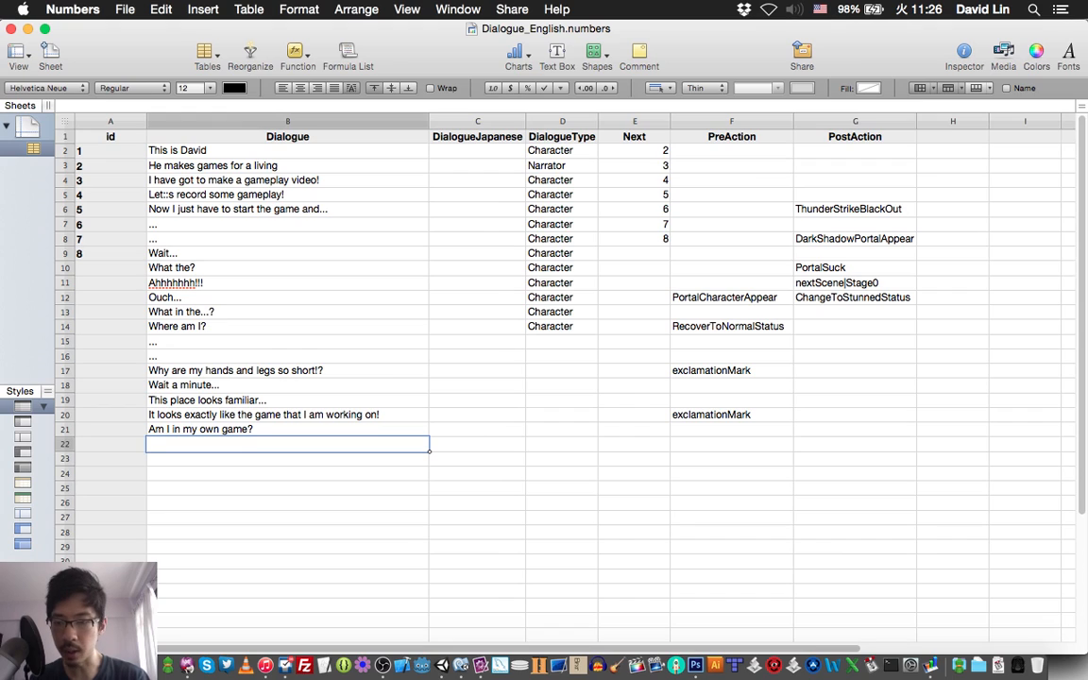
type("...")
key("Return")
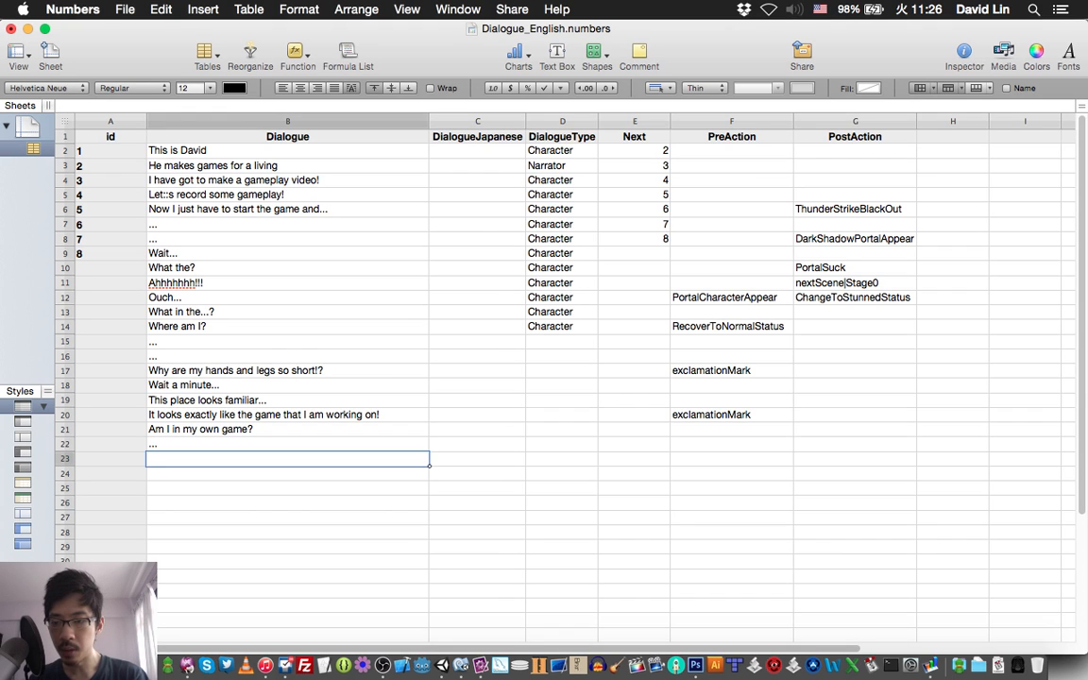
type("...")
key("Return")
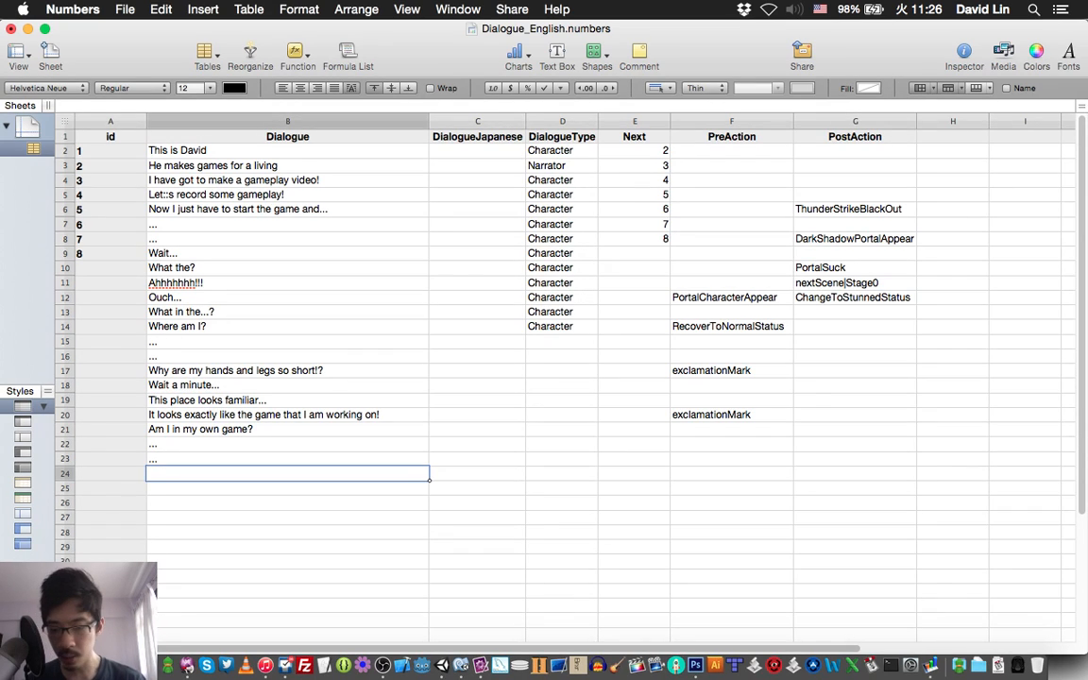
key("super+s")
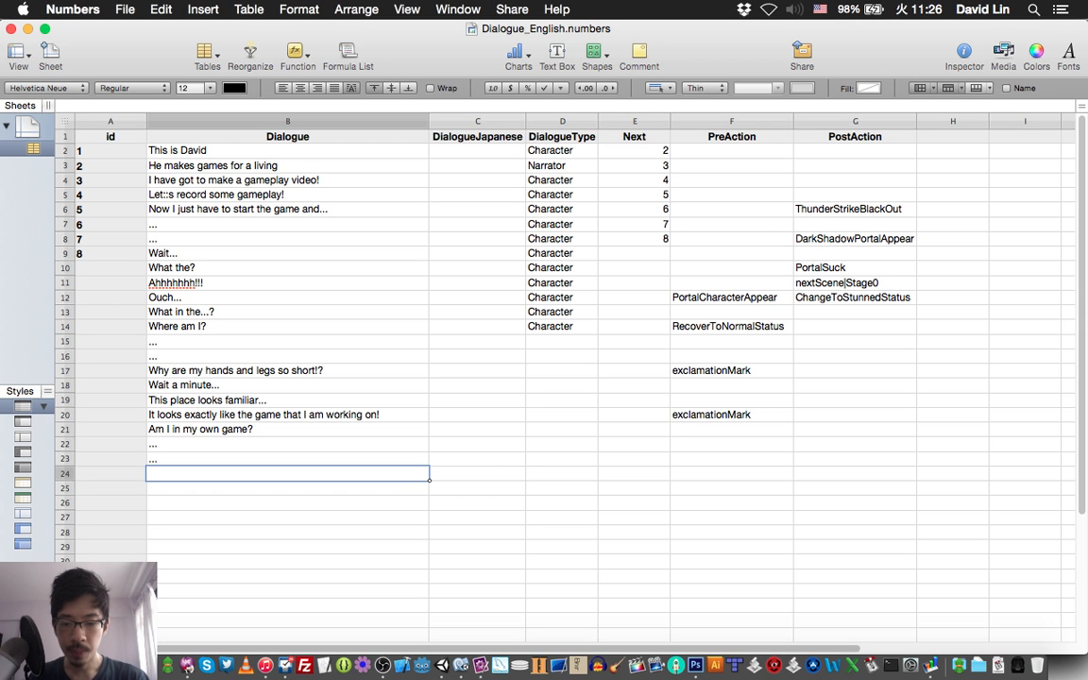
Check the script in TextMate, enter "That::s plain awesome!" as row 24's Dialogue in Numbers, and save the spreadsheet.
key("super+Tab")
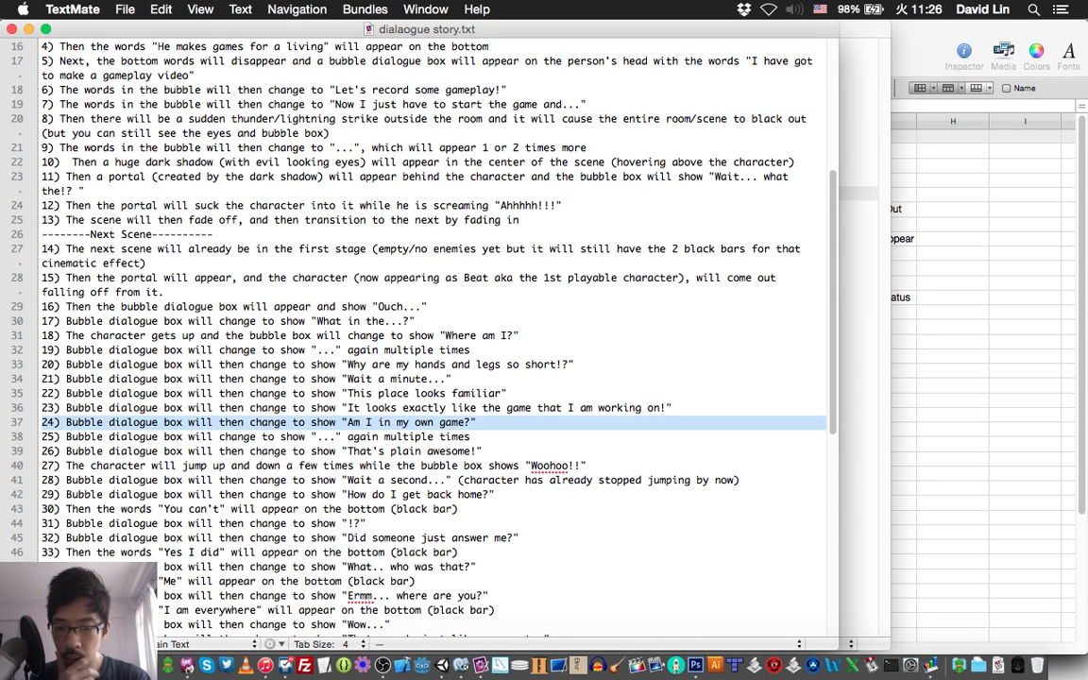
key("super+Tab")
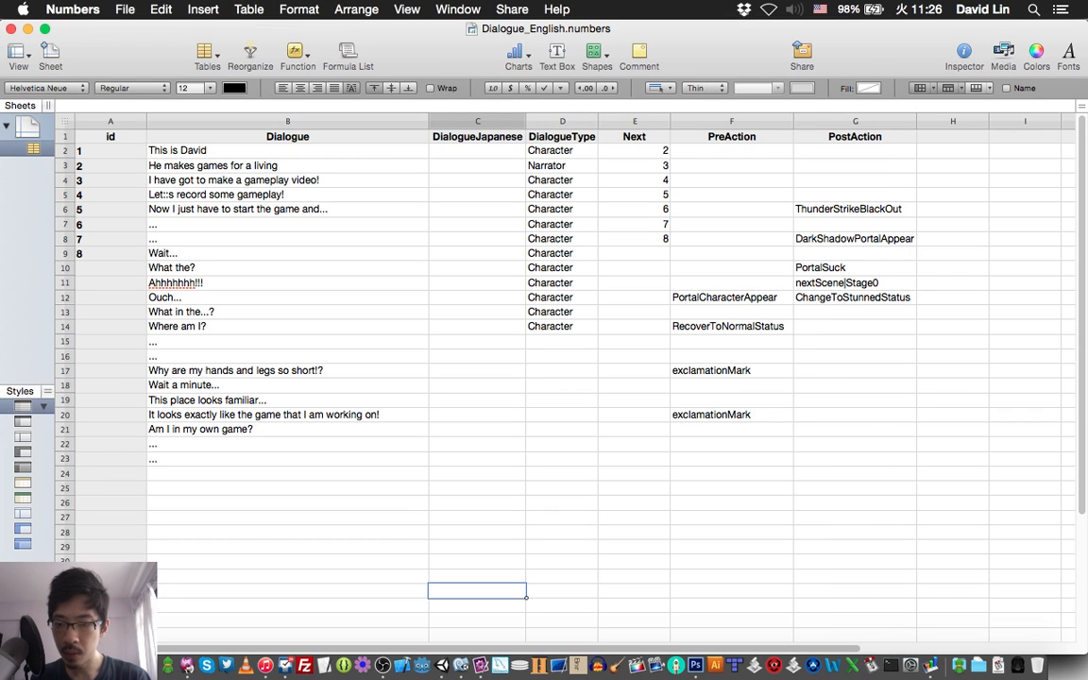
left_click(287, 475)
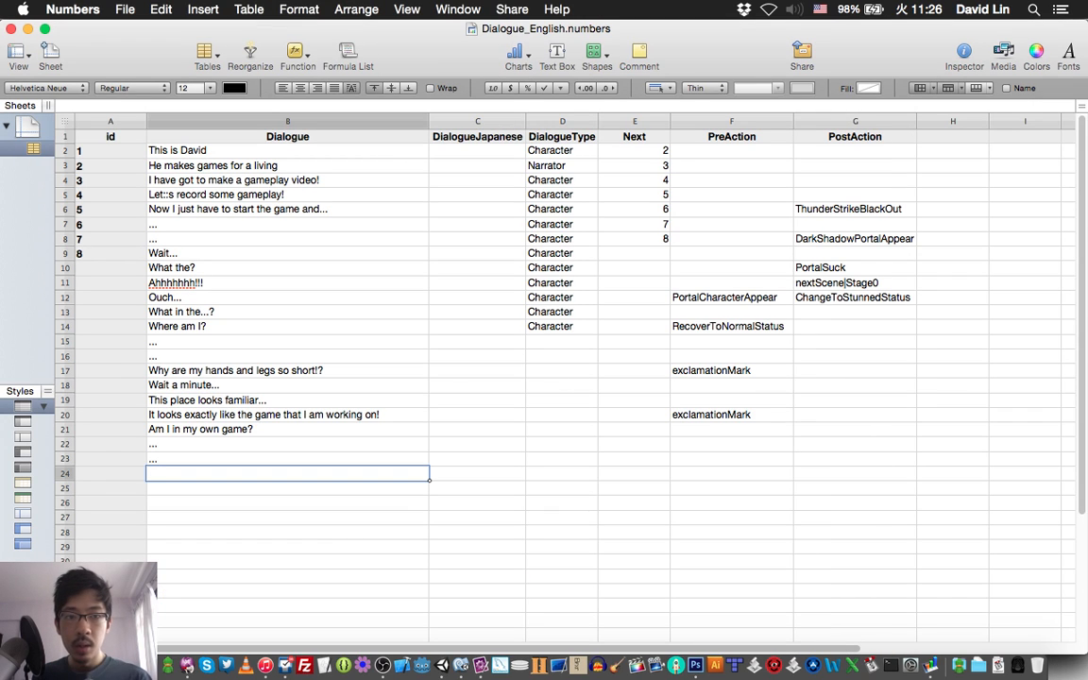
type("Tha")
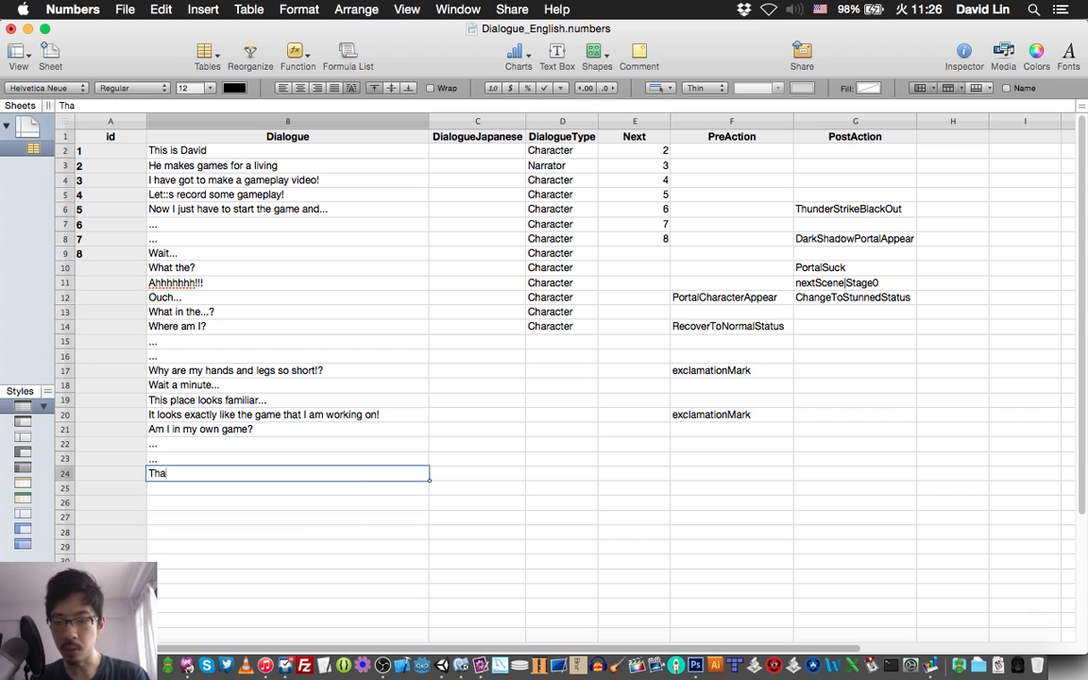
type("t's")
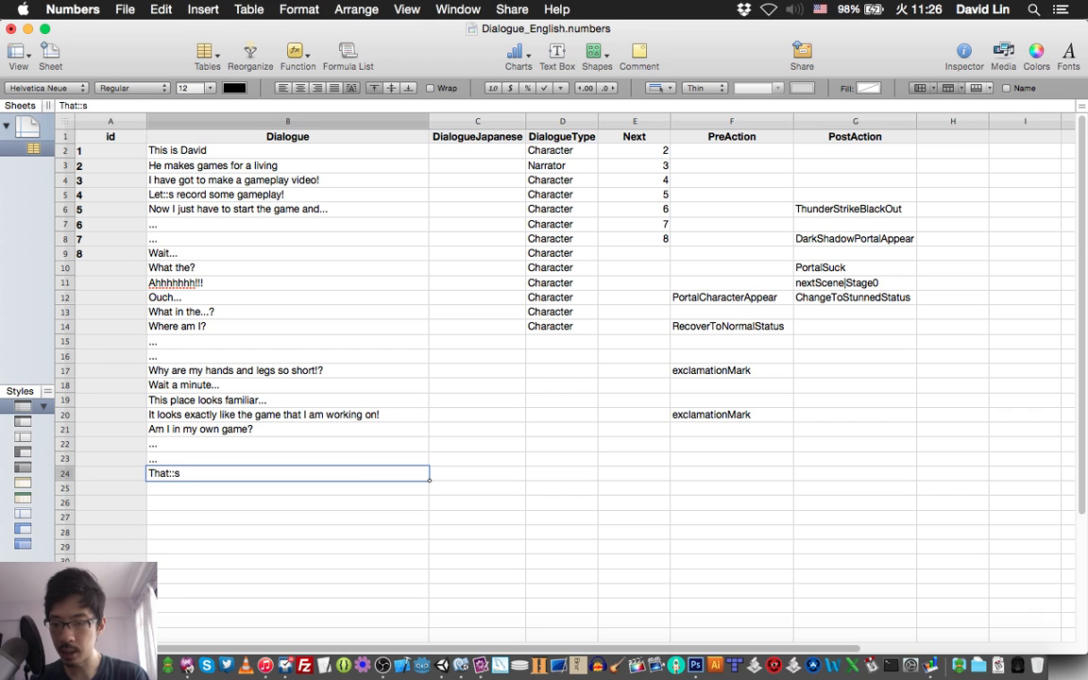
type(" plain")
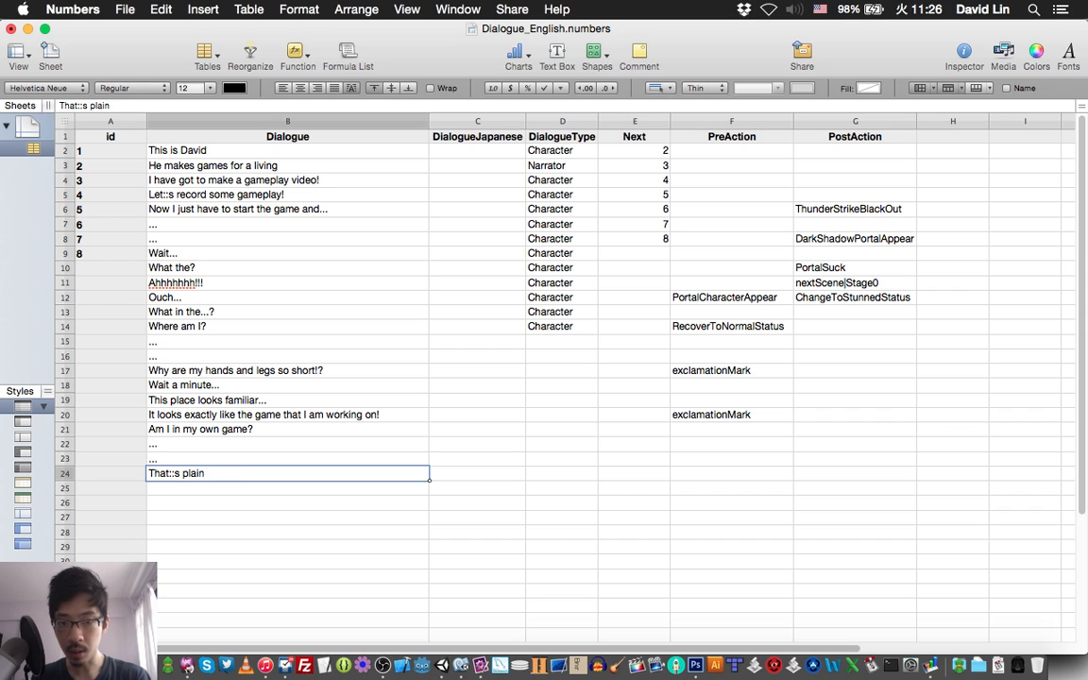
type(" awesome!")
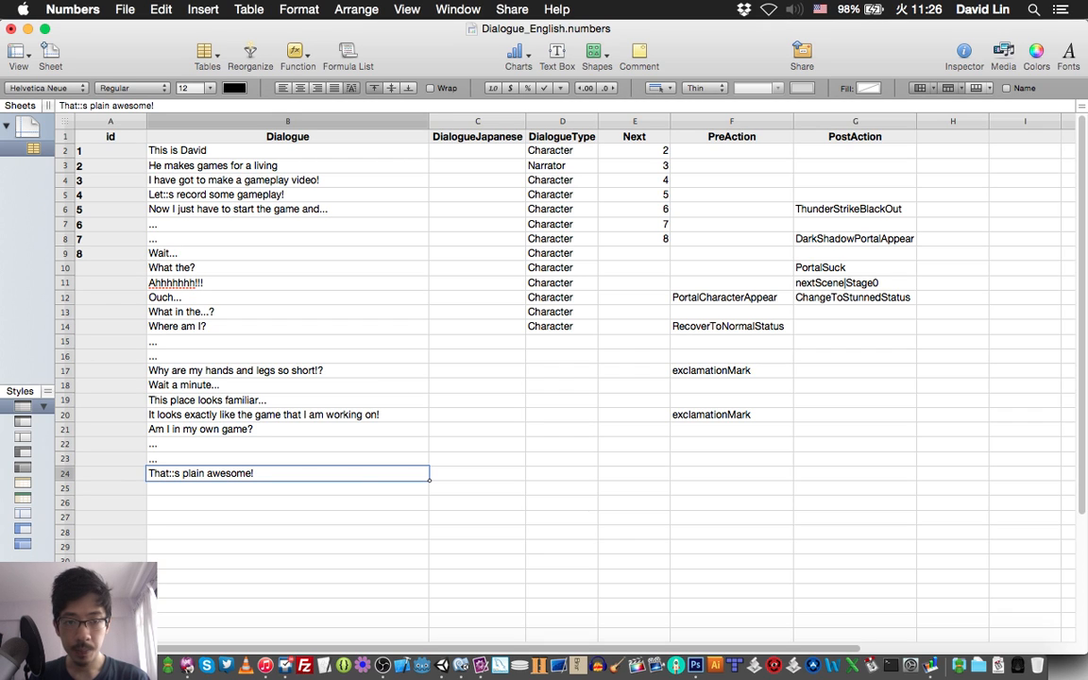
left_click(634, 473)
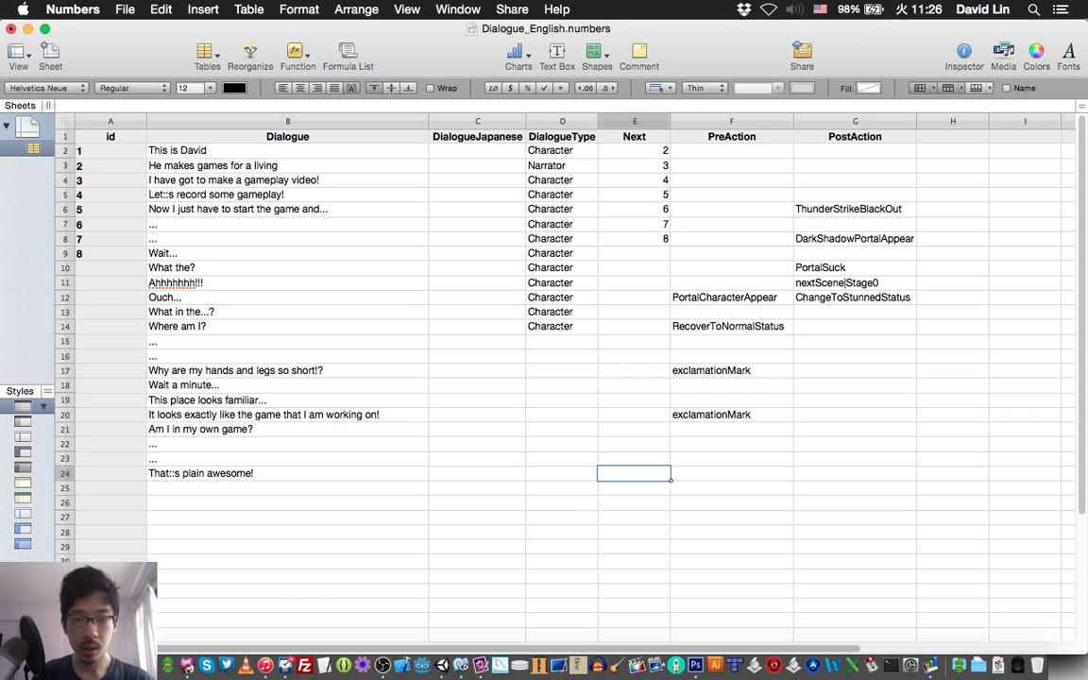
left_click(855, 474)
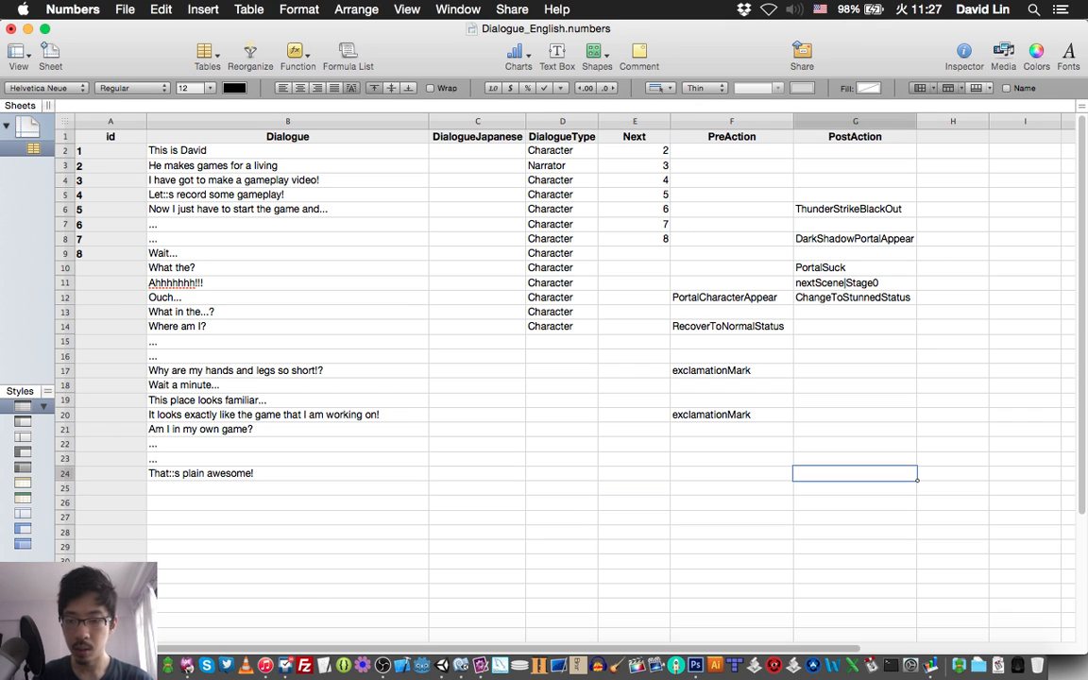
key("super+s")
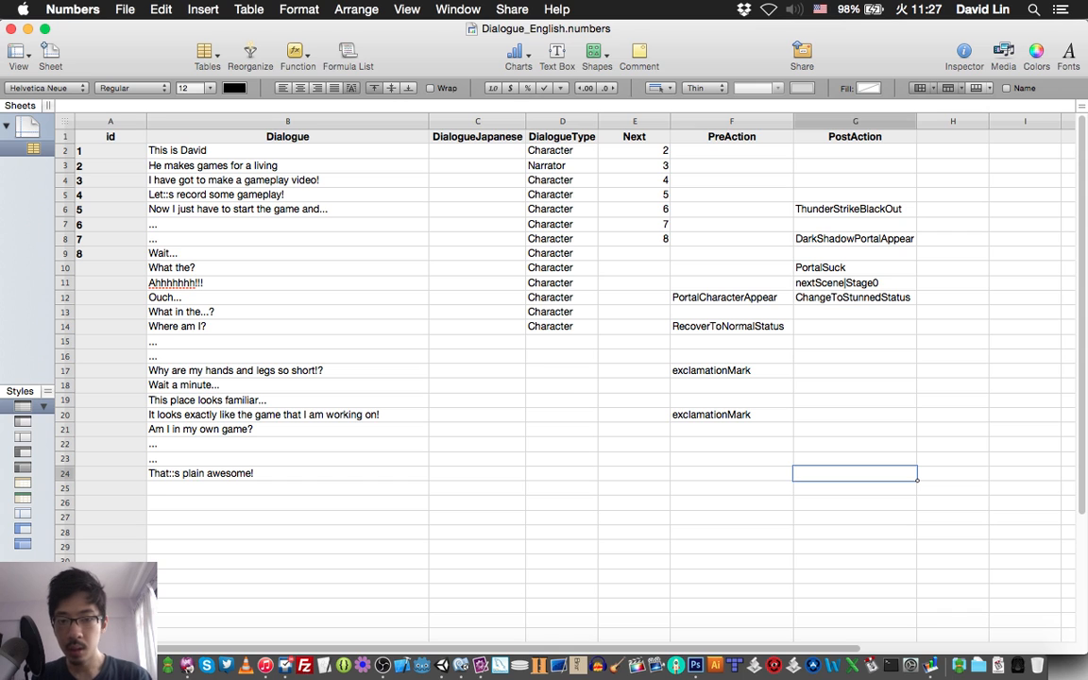
Check script line 27 in TextMate and enter "Woohoo!!" as row 25's Dialogue in Numbers.
key("super+Tab")
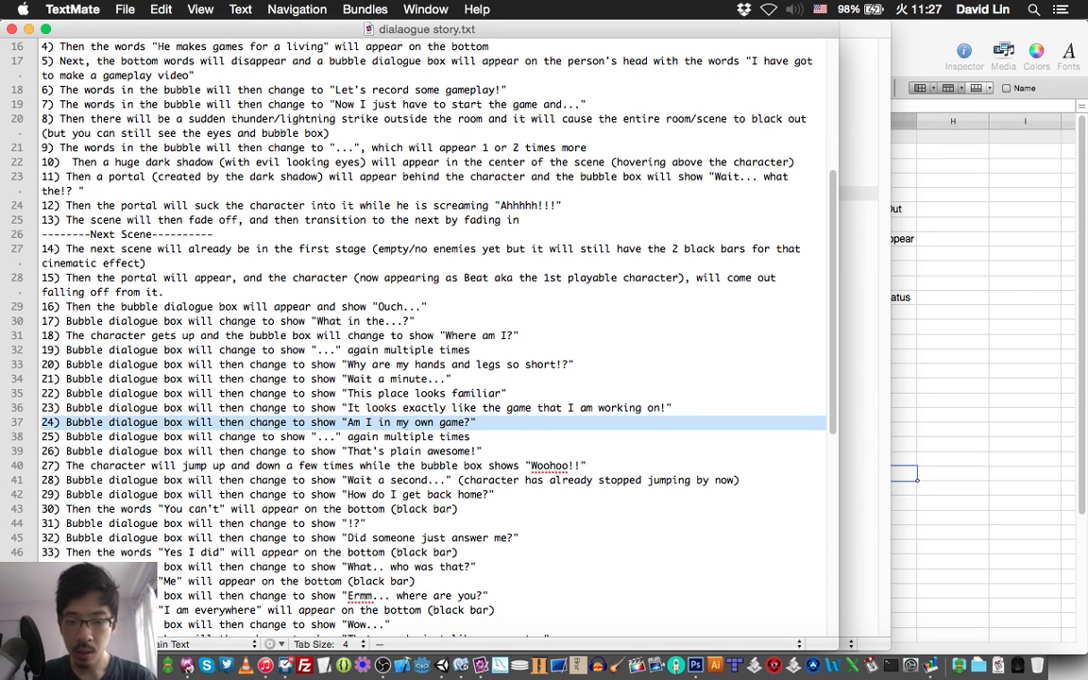
key("super+Tab")
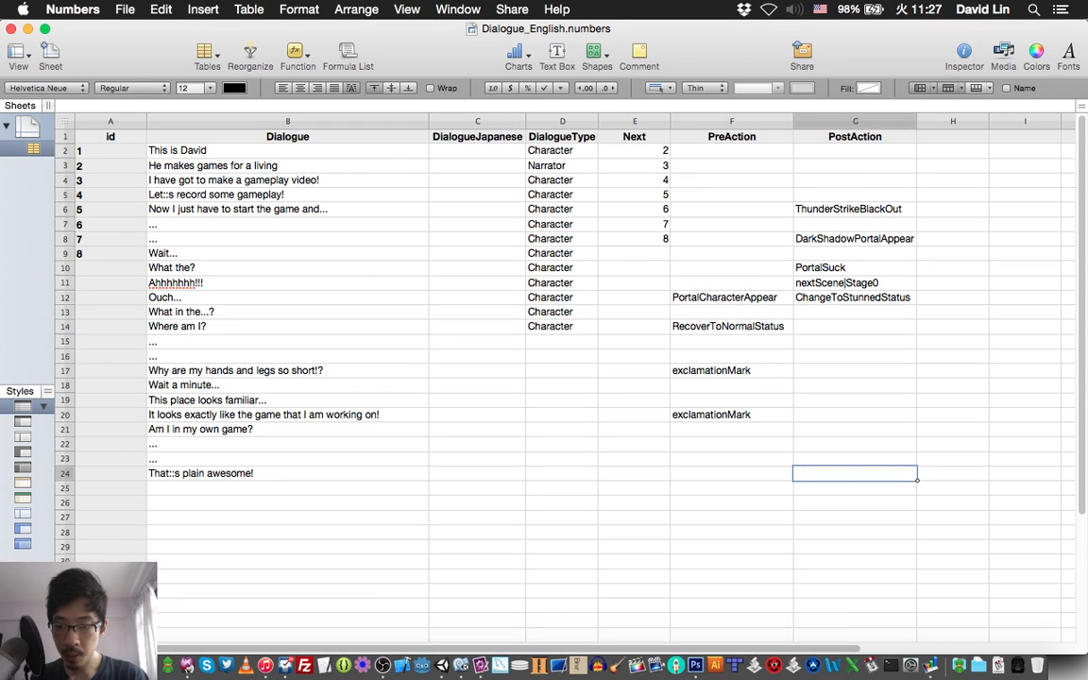
key("Return")
type("W")
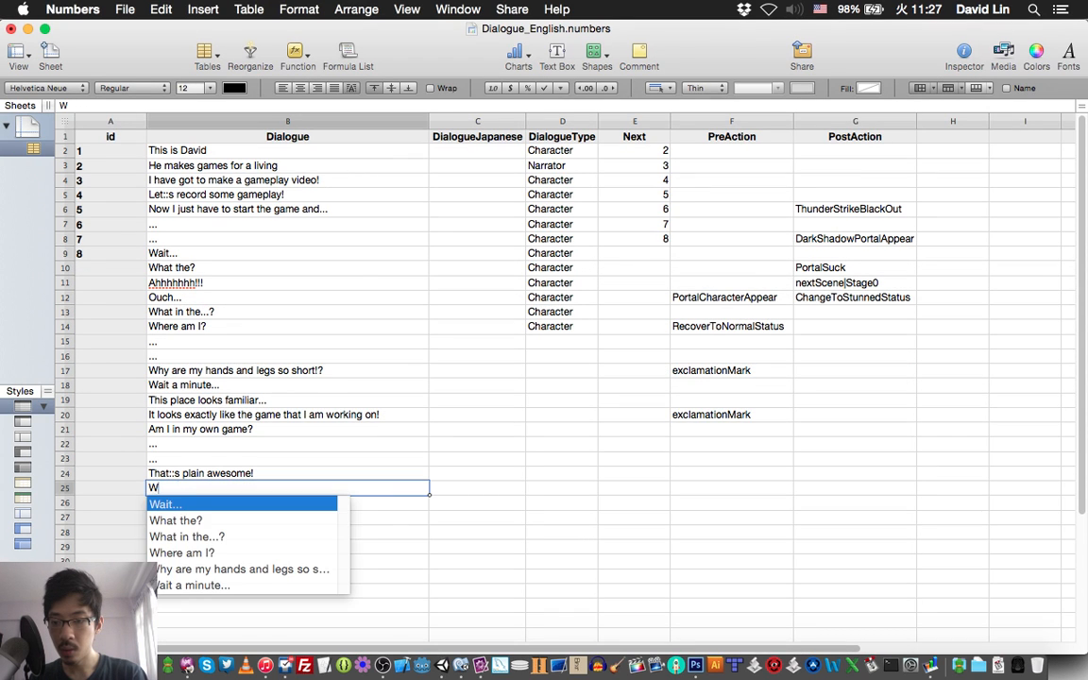
type("ooho")
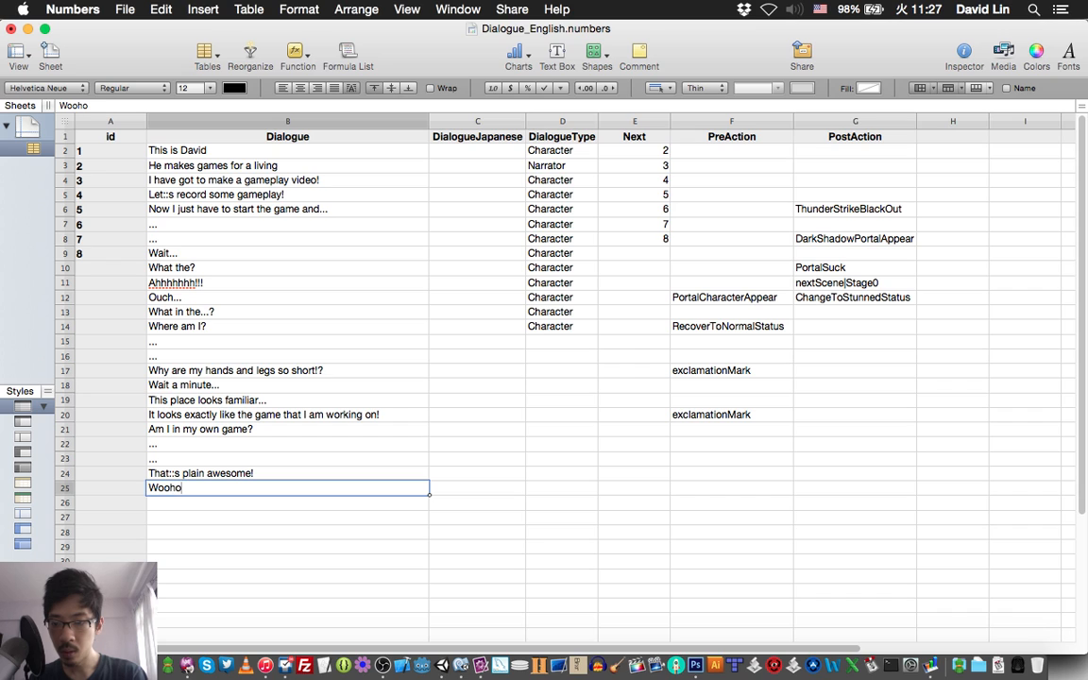
type("o!!")
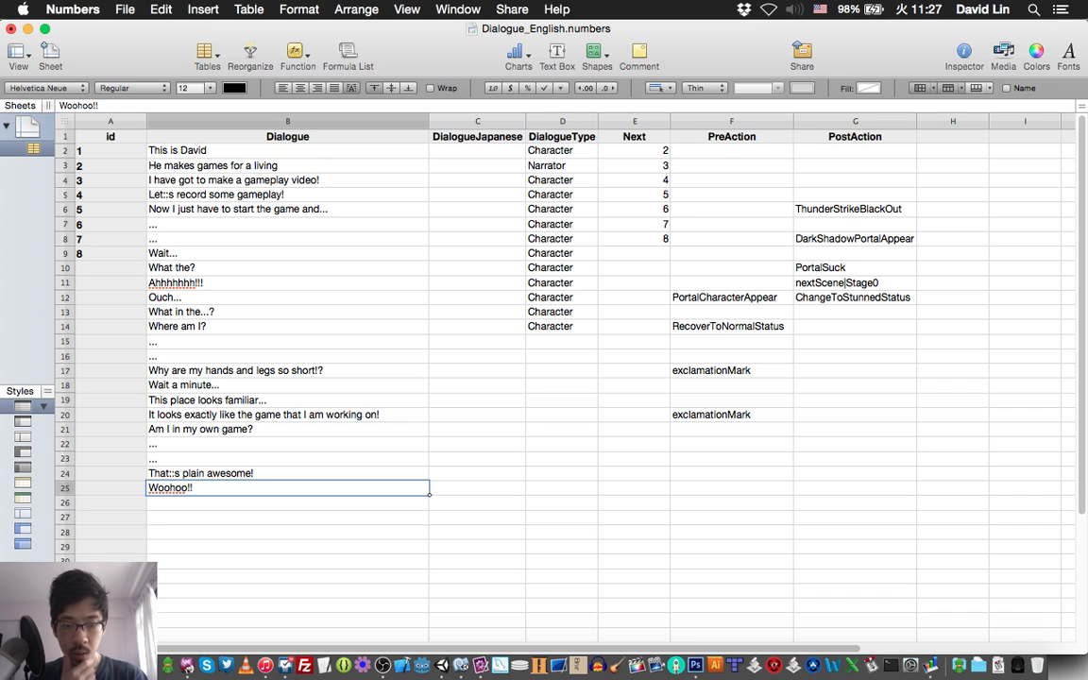
Add a column after PreAction and title its header "Action".
key("Tab")
key("Tab")
key("Tab")
key("Tab")
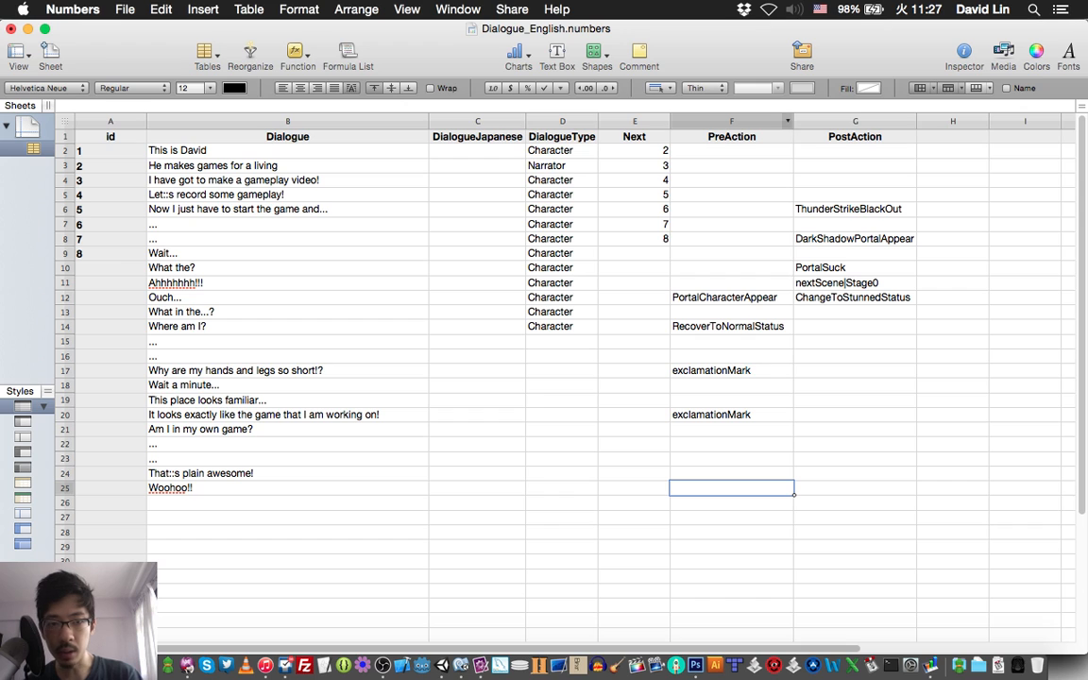
left_click(756, 121)
left_click(787, 121)
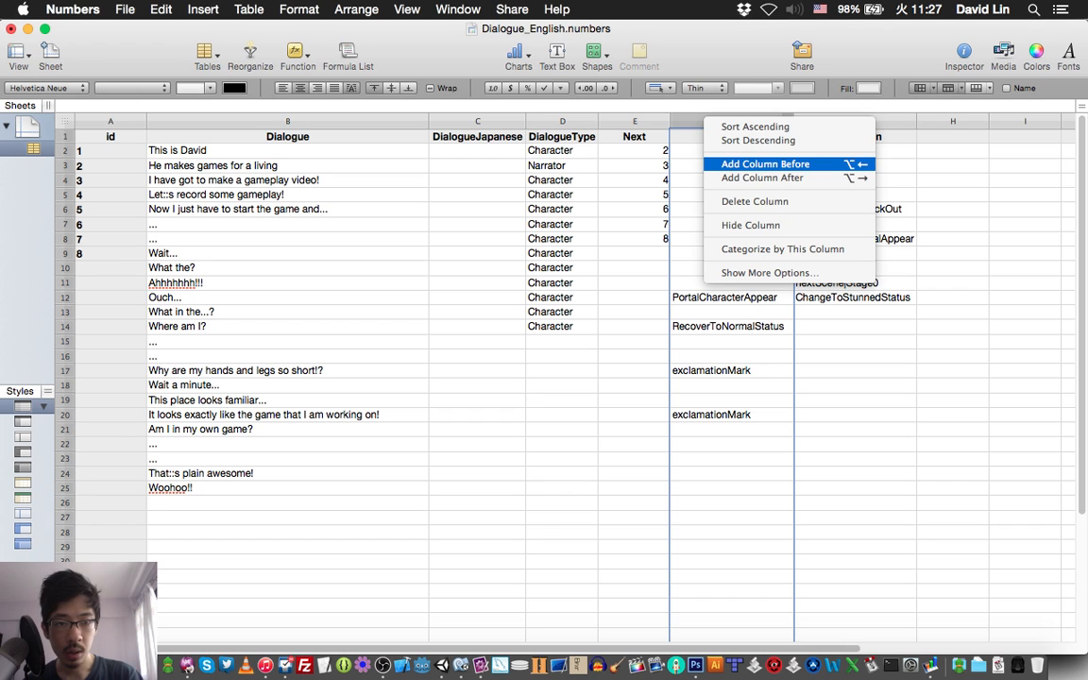
left_click(762, 178)
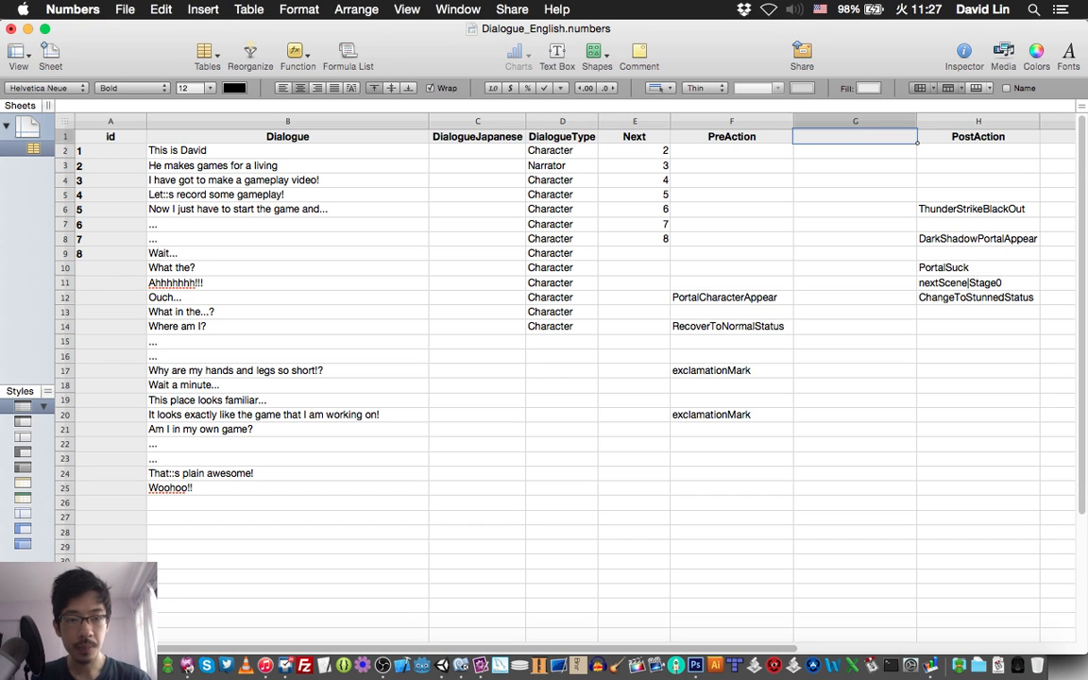
type("Action")
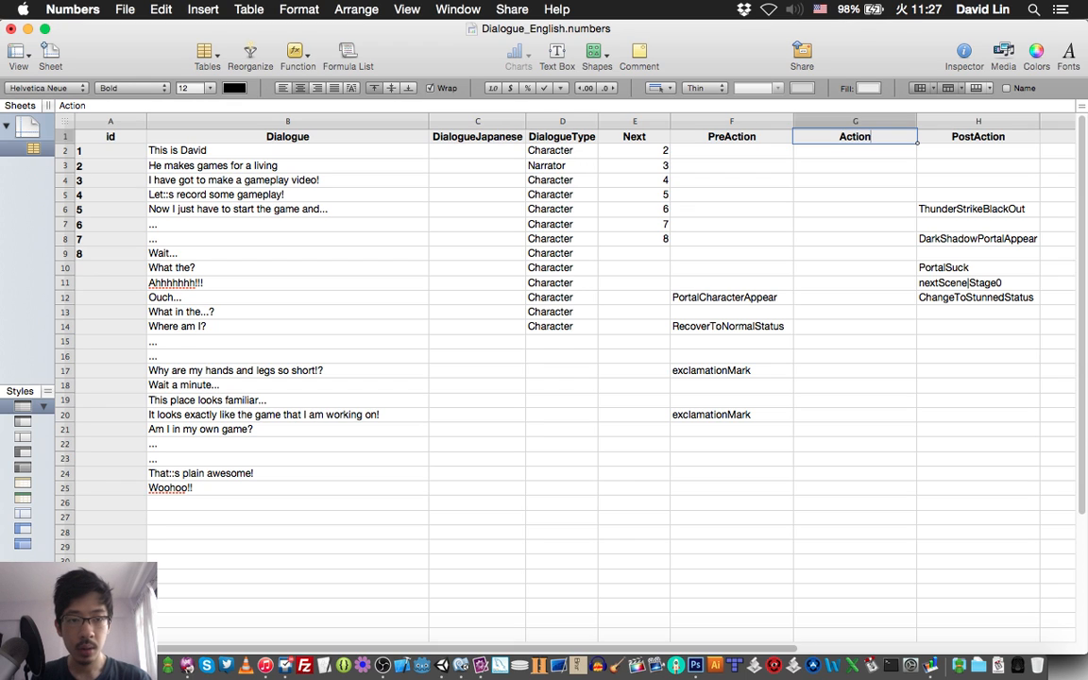
left_click(855, 180)
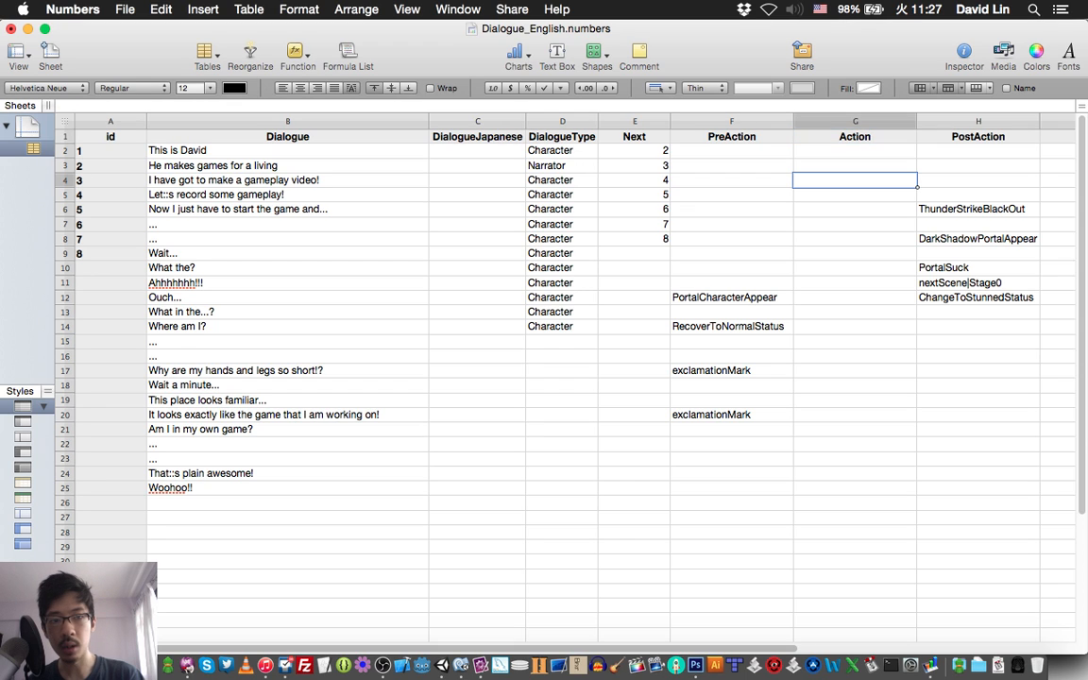
left_click(855, 137)
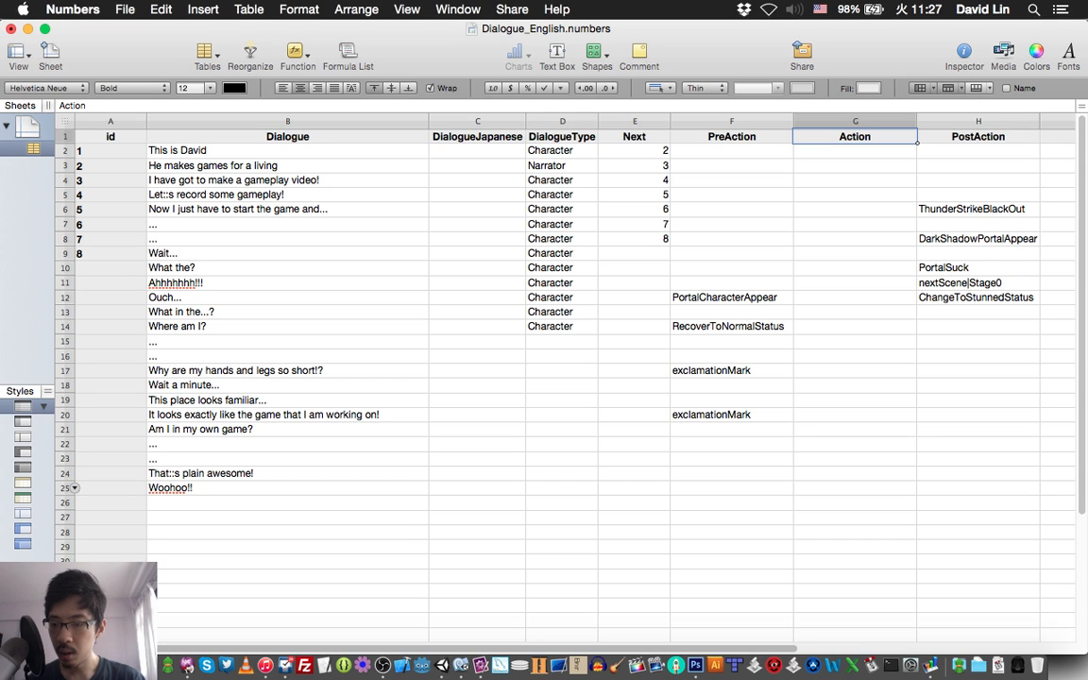
Enter "JumpUpDown|4" as the Action of row 25, the "Woohoo!!" line, and save the spreadsheet.
left_click(66, 488)
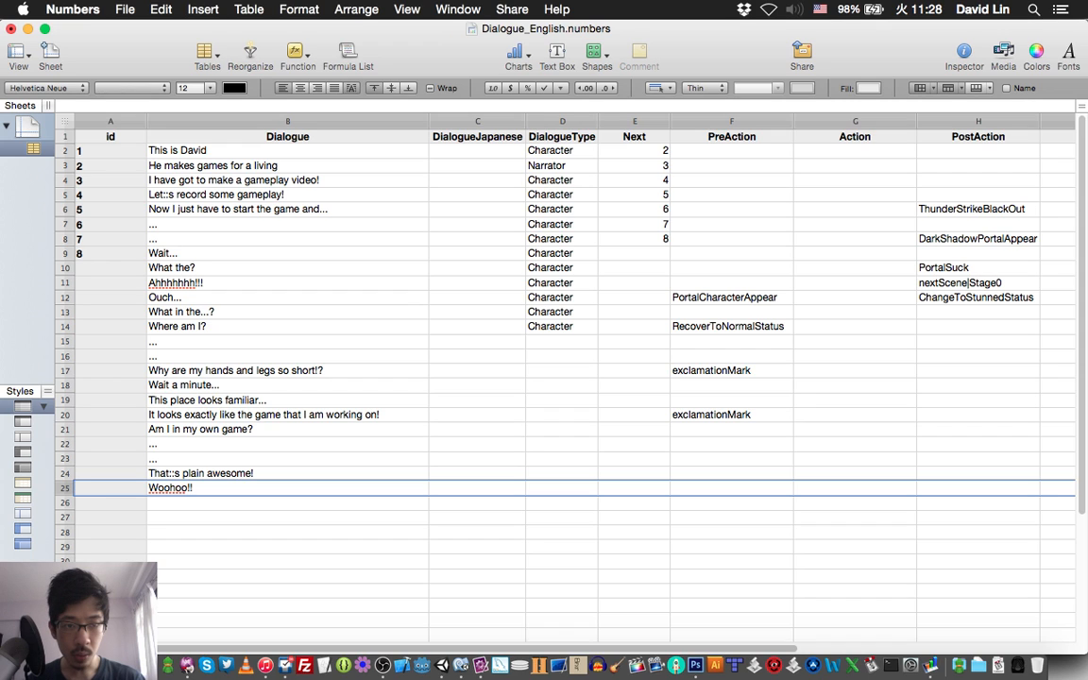
left_click(855, 489)
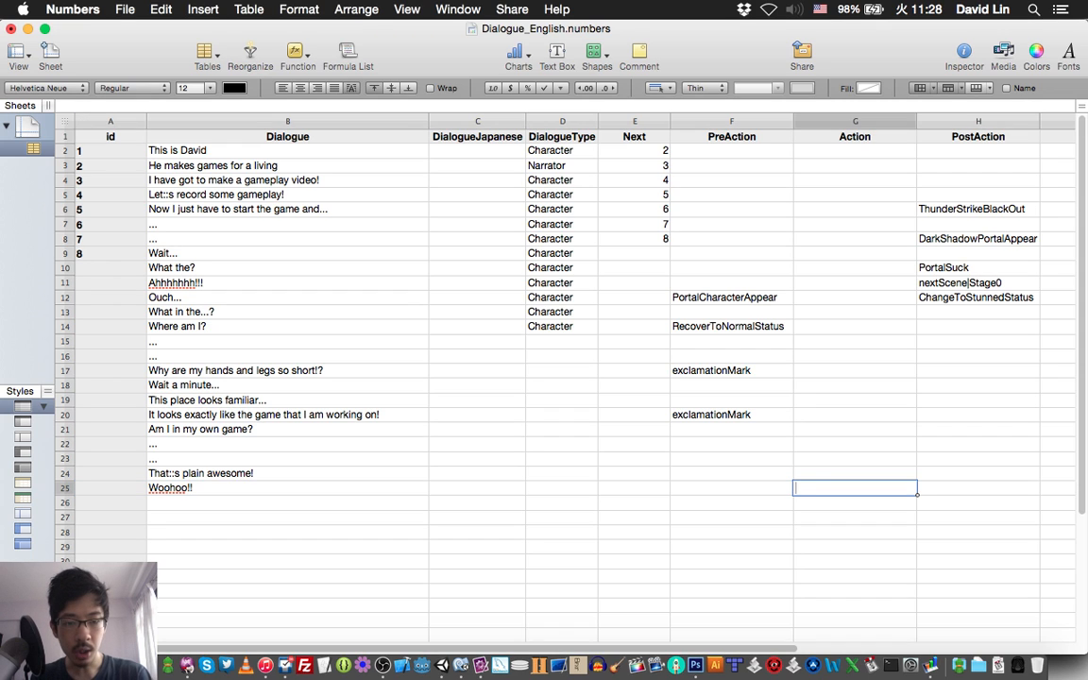
type("JumpUpDown")
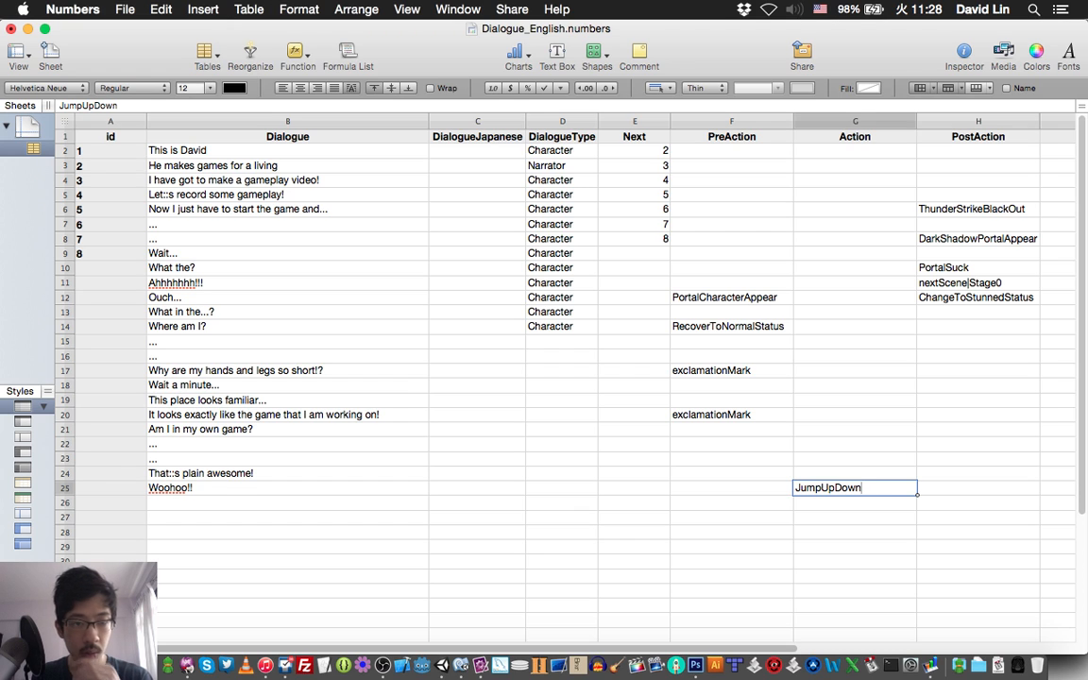
type("|")
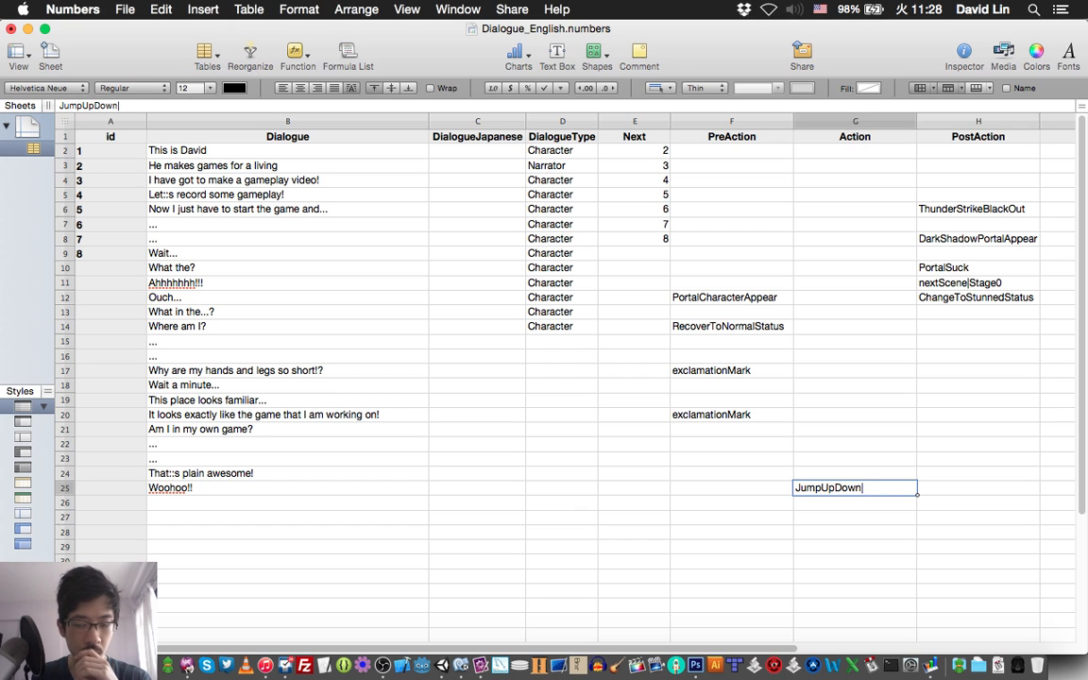
type("4")
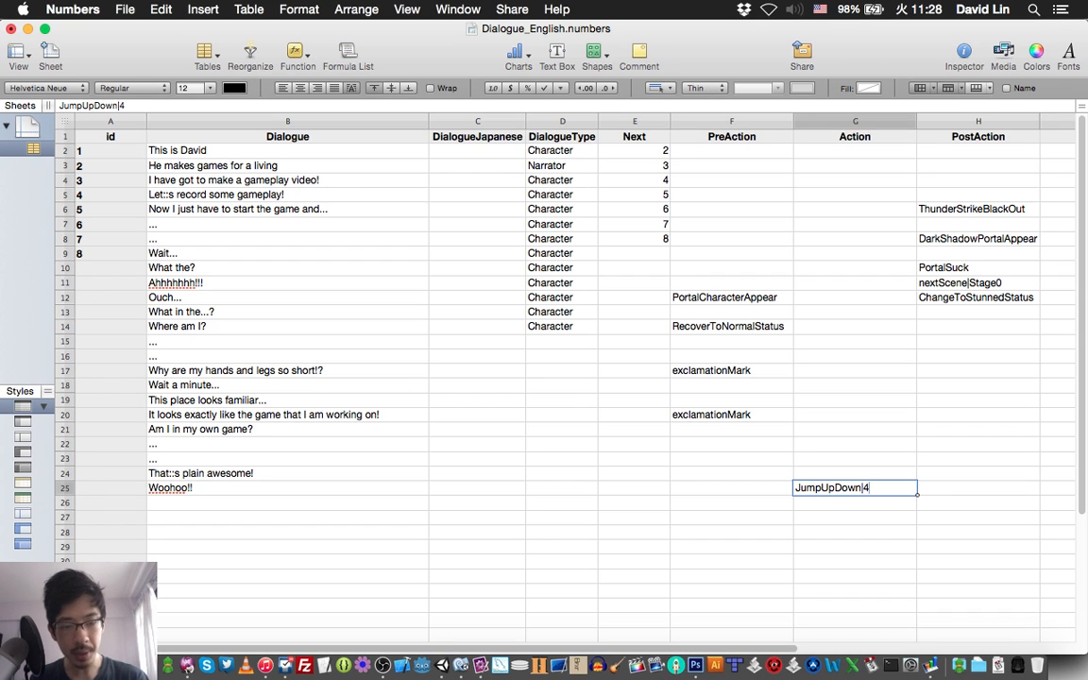
key("Return")
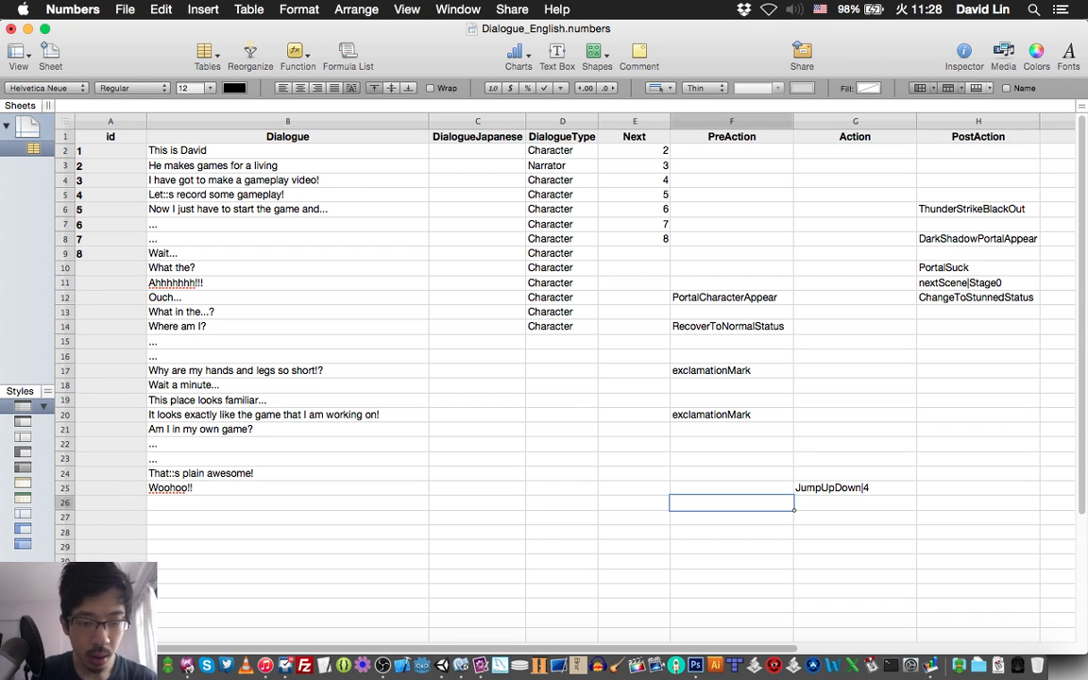
key("super+s")
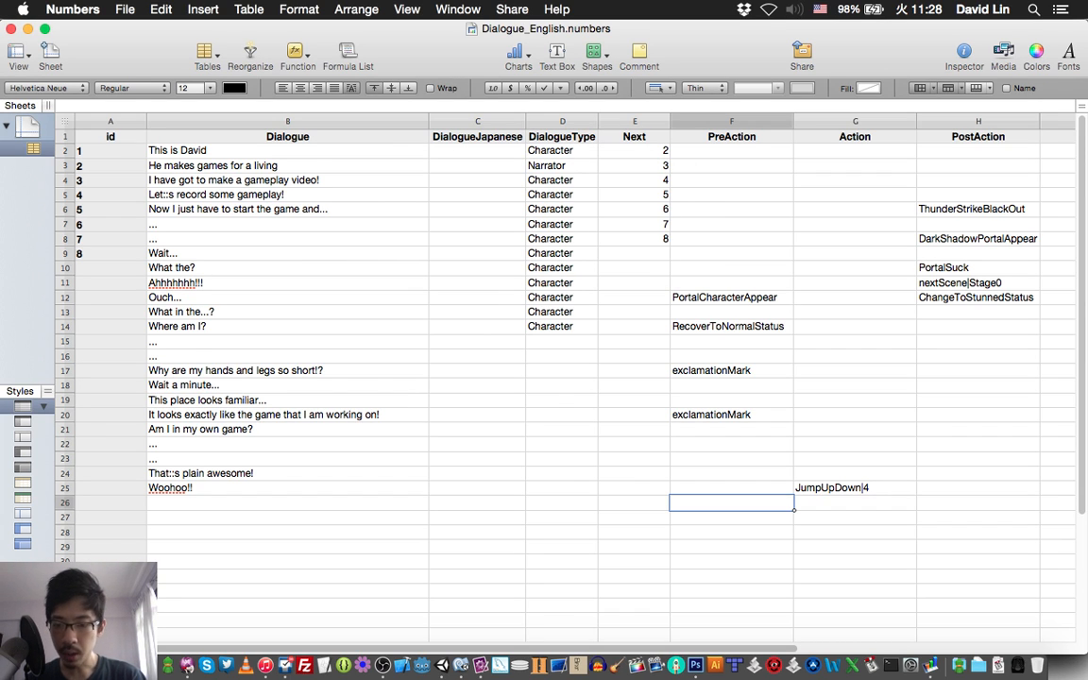
Check script line 28 in TextMate, enter "Wait a second..." as row 26's Dialogue in Numbers, and save the spreadsheet.
left_click(287, 503)
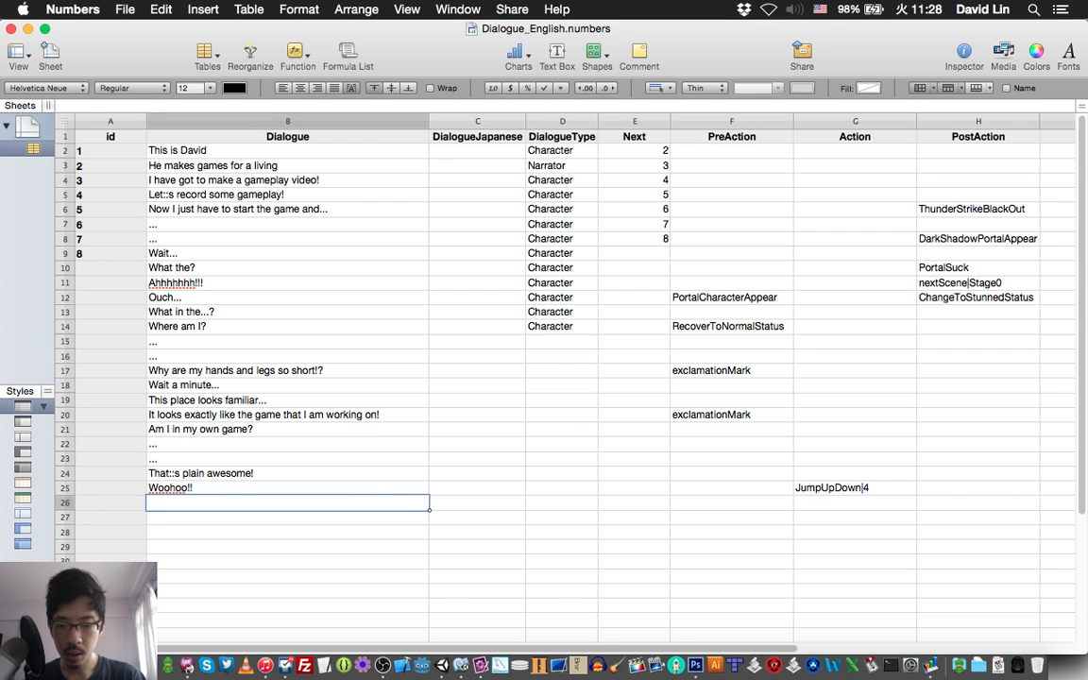
key("super+Tab")
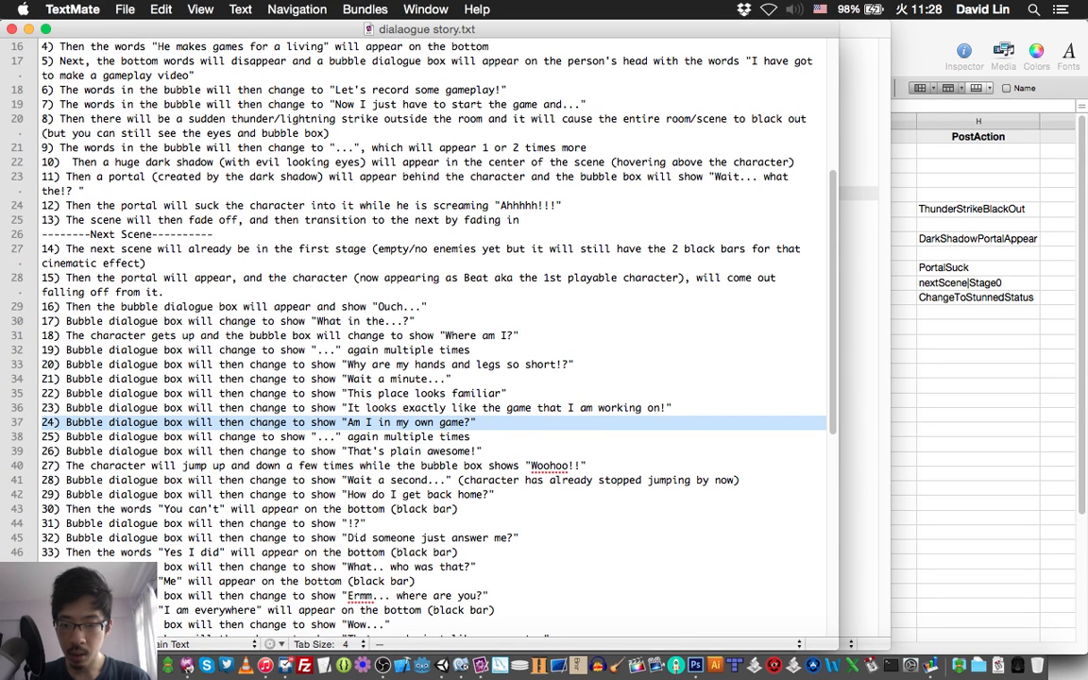
key("super+Tab")
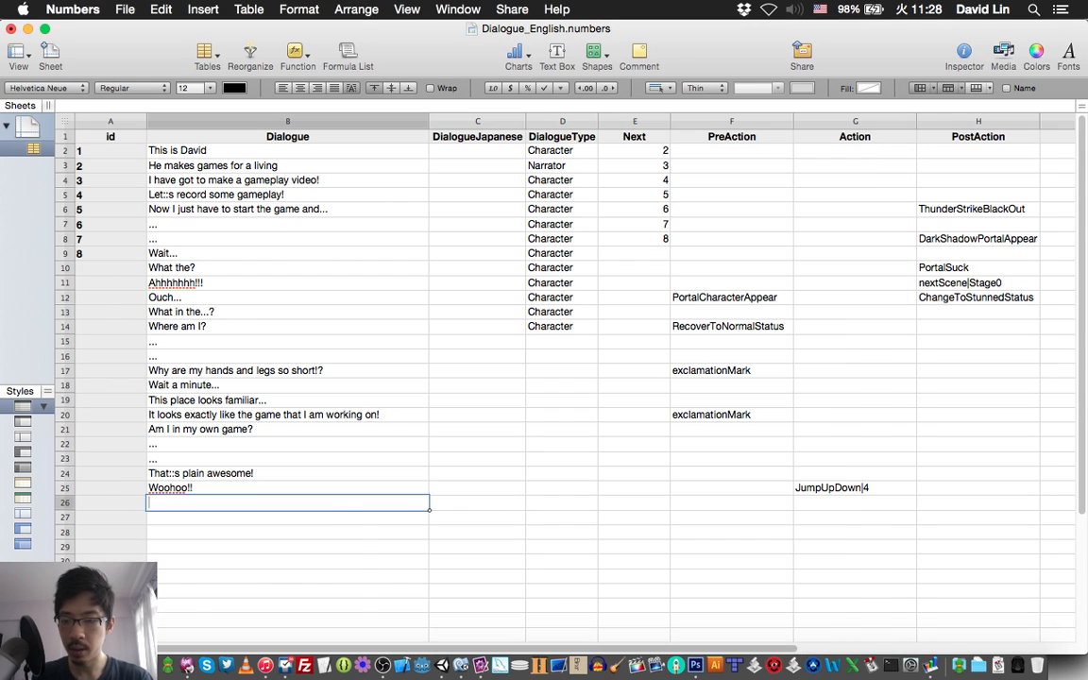
type("Wait a ")
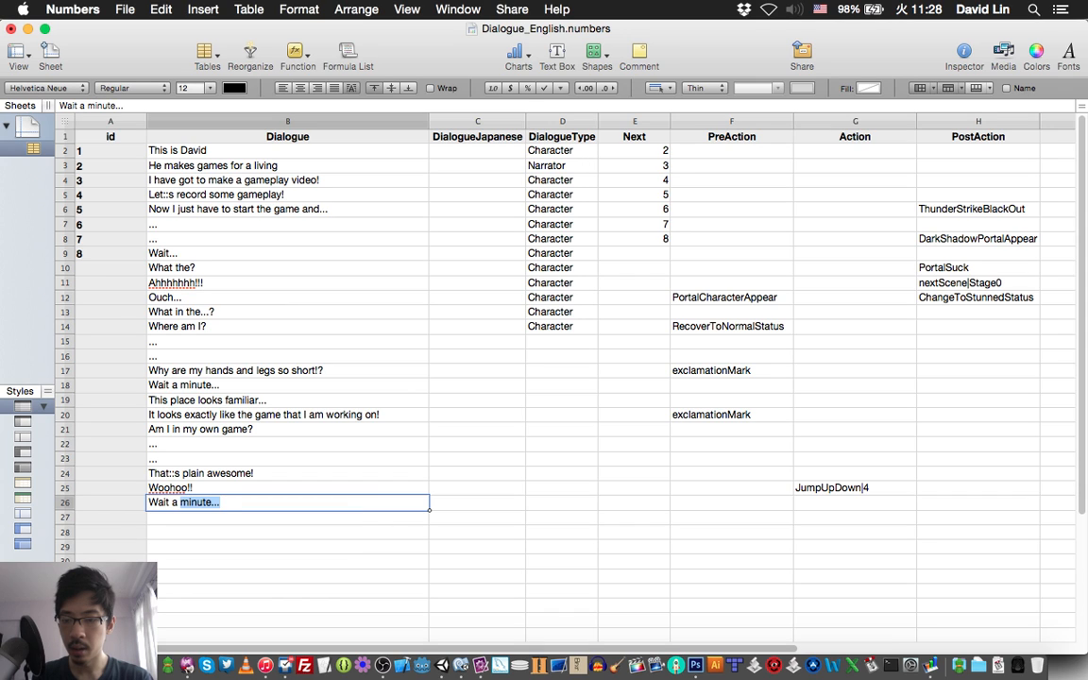
type("second...")
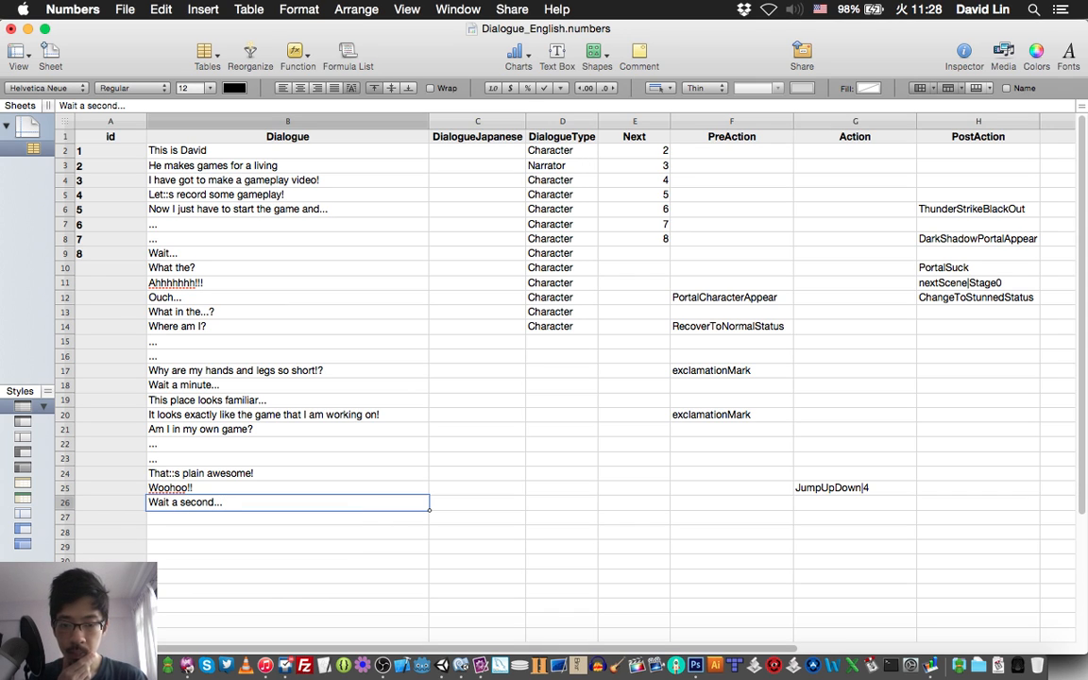
key("Tab")
key("Tab")
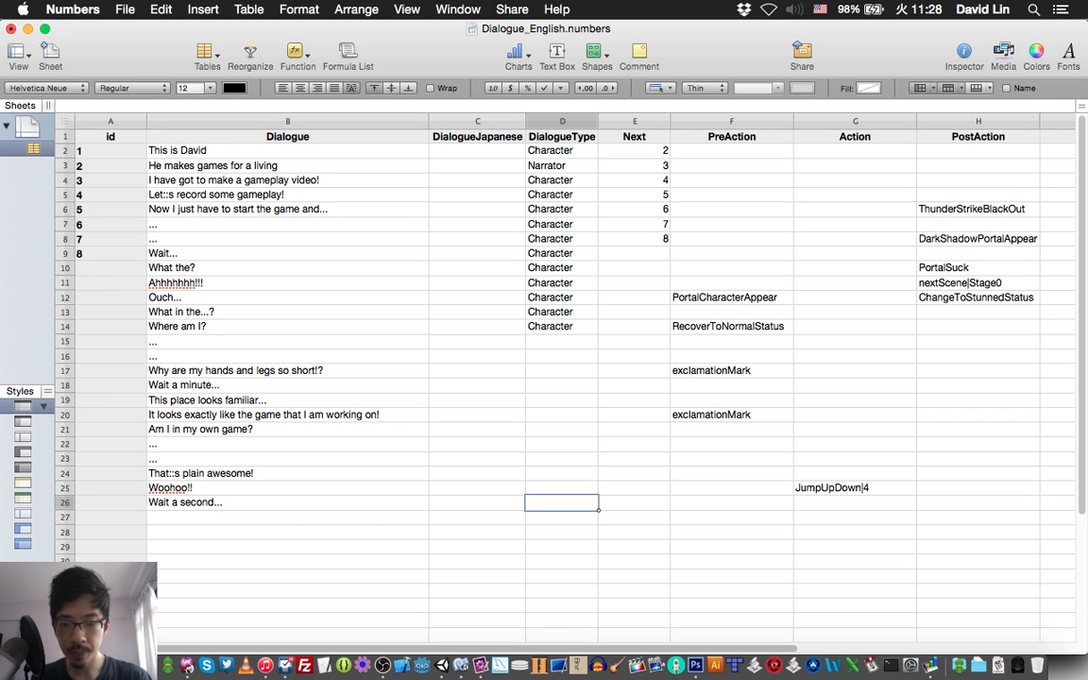
key("super+s")
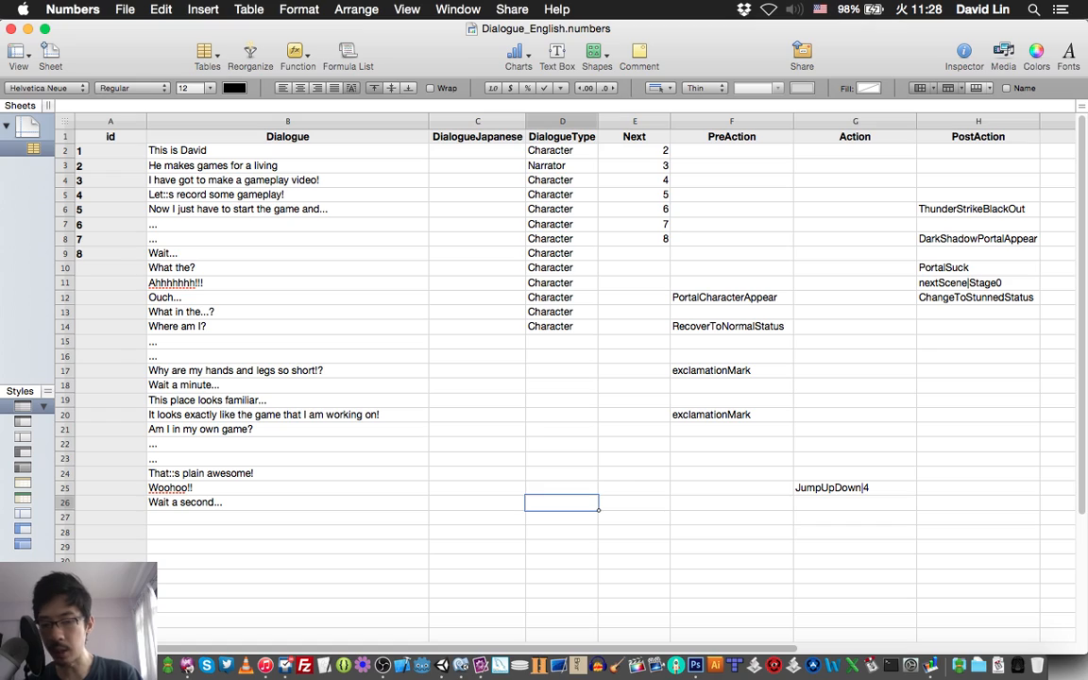
Mark script line 29 in TextMate, enter "How do I get back home?" as row 27's Dialogue in Numbers, and save the spreadsheet.
key("super+Tab")
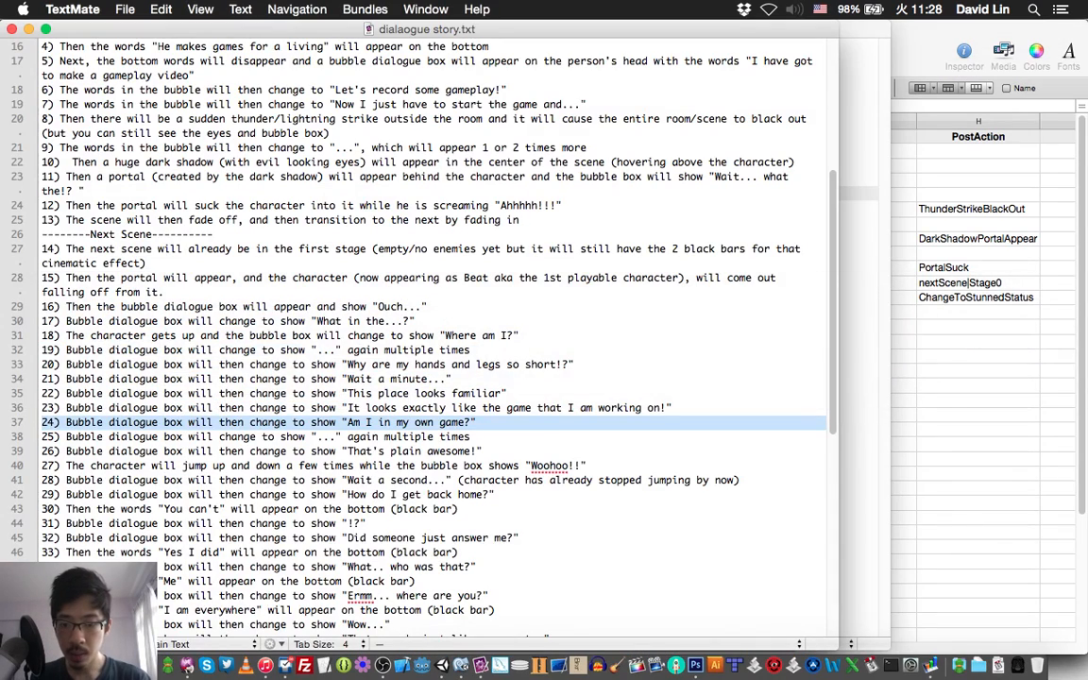
scroll(435, 331, "down", 3)
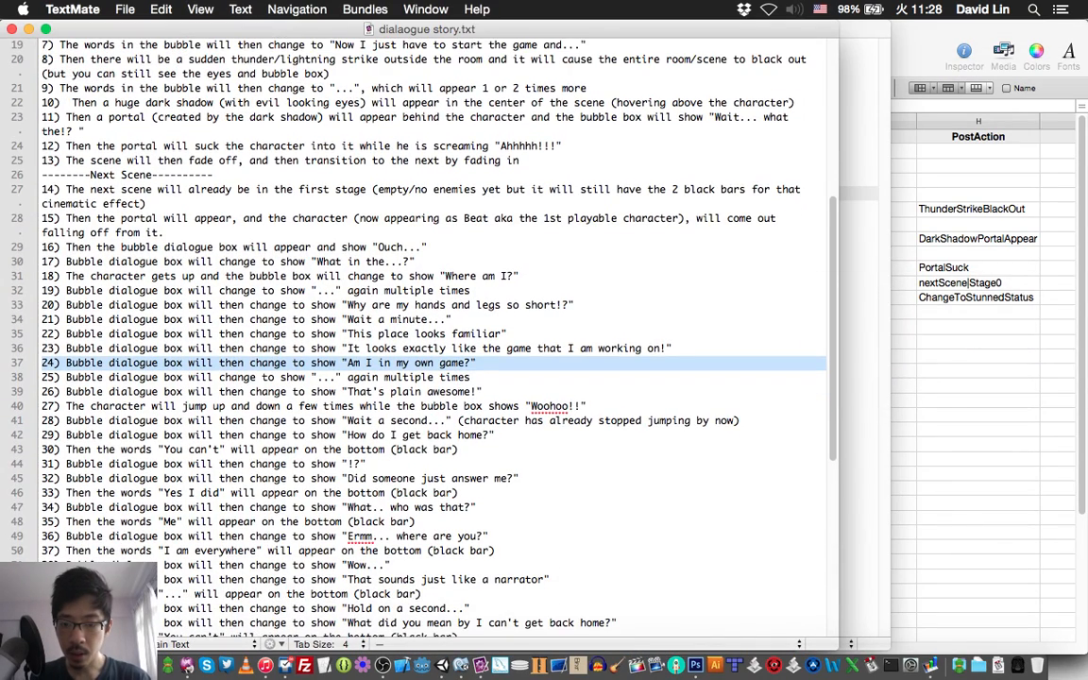
triple_click(356, 436)
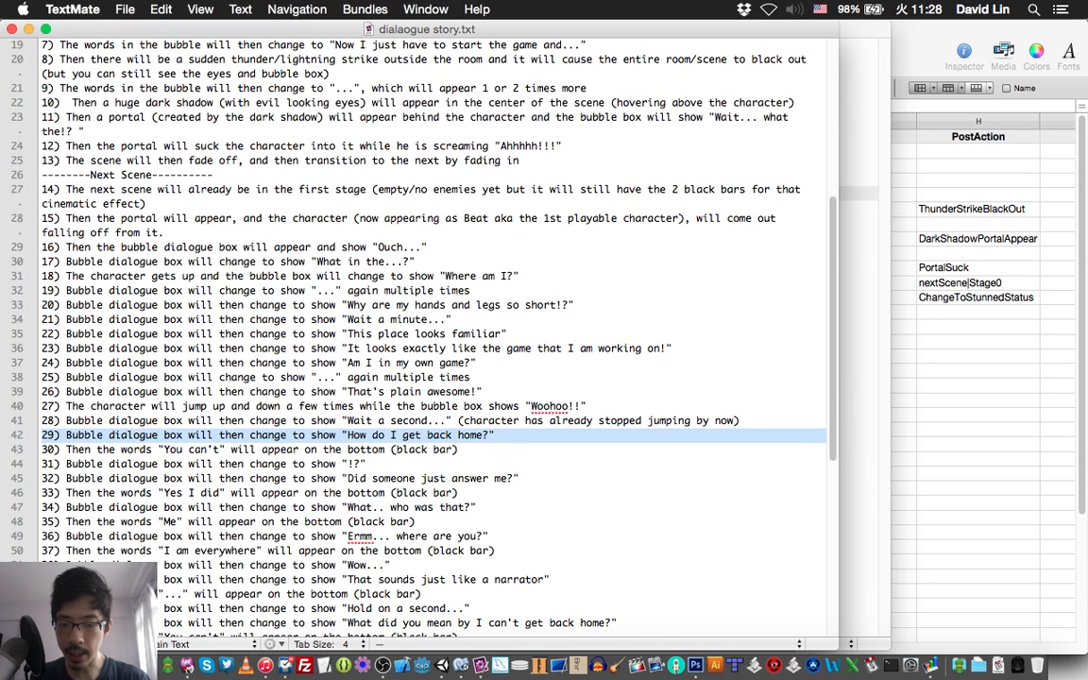
key("super+Tab")
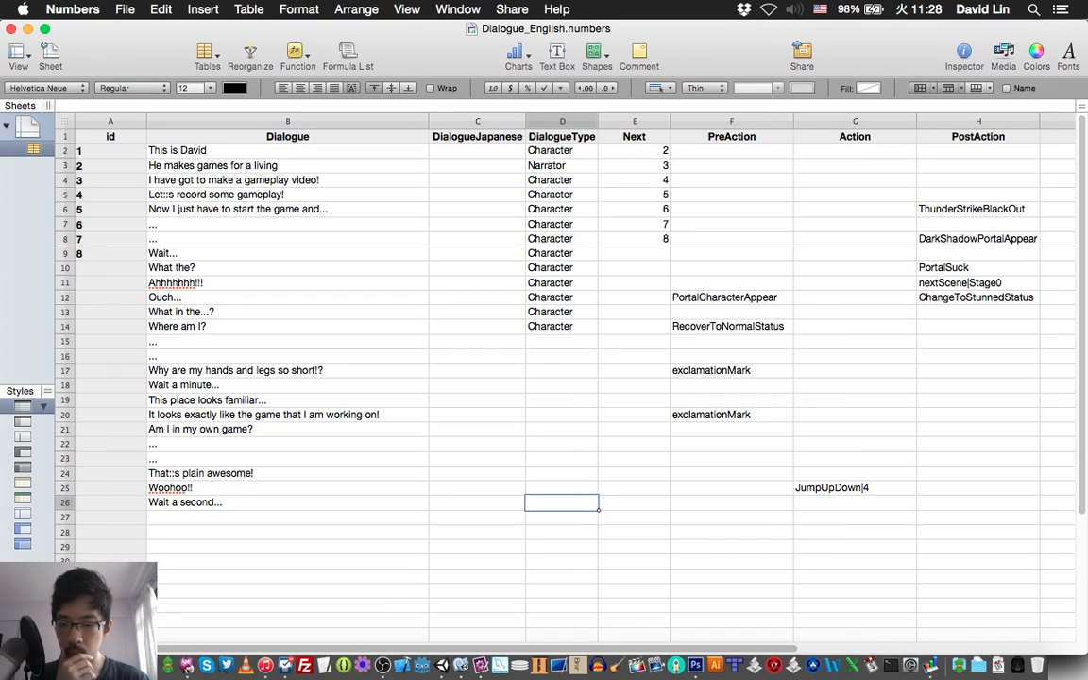
left_click(287, 518)
type("How")
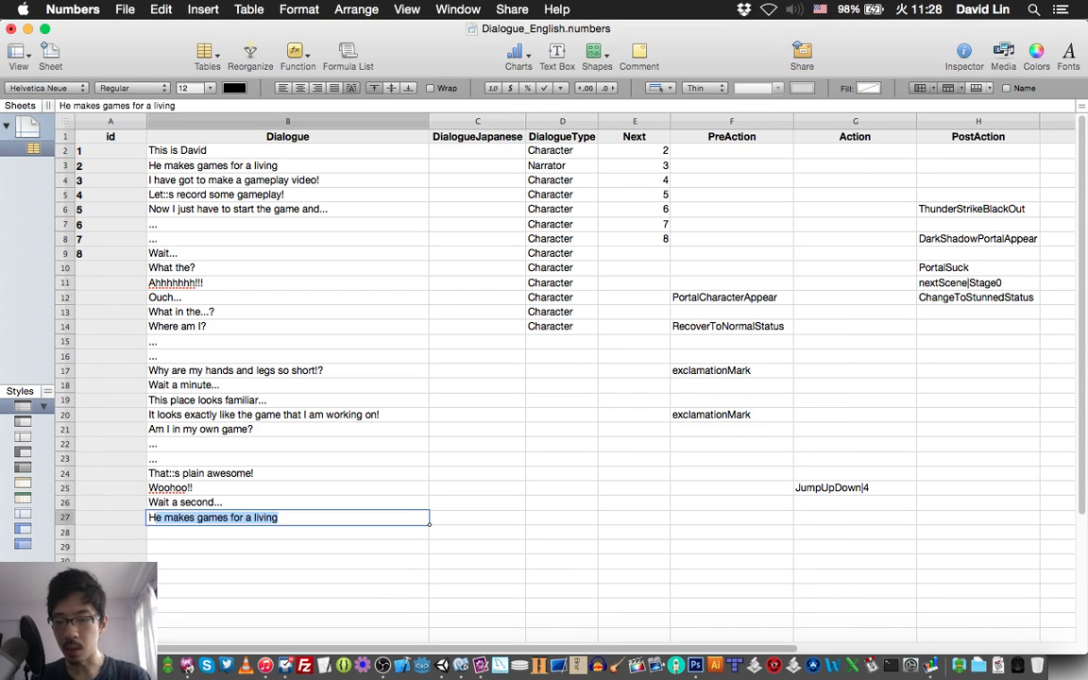
type(" d")
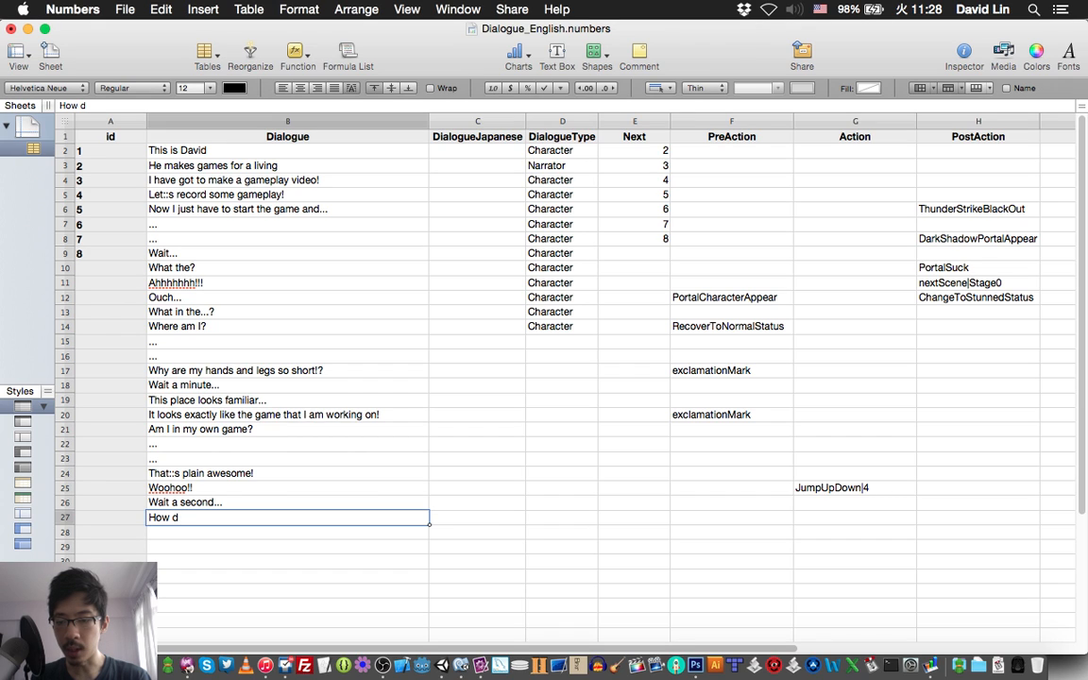
type("o I g")
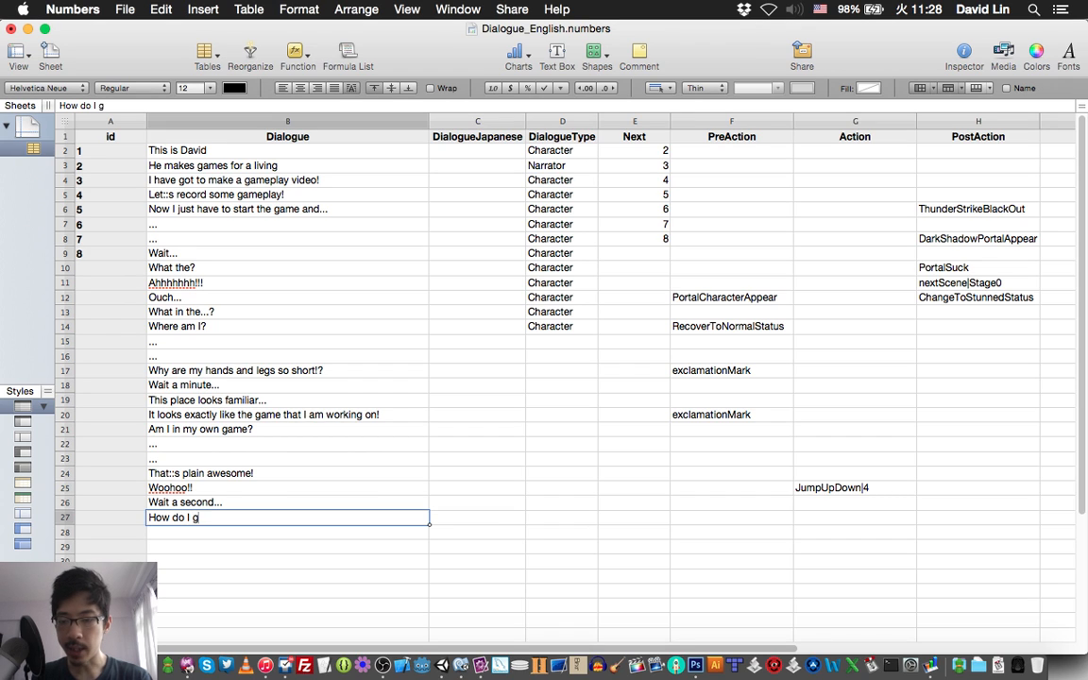
type("et b")
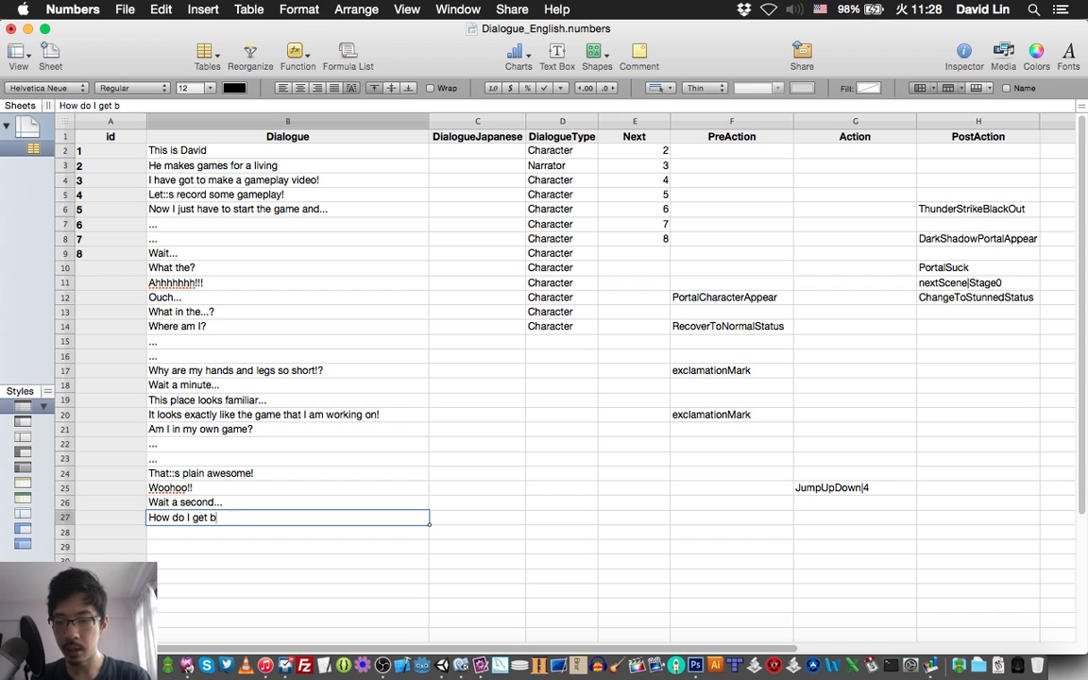
type("ack ho")
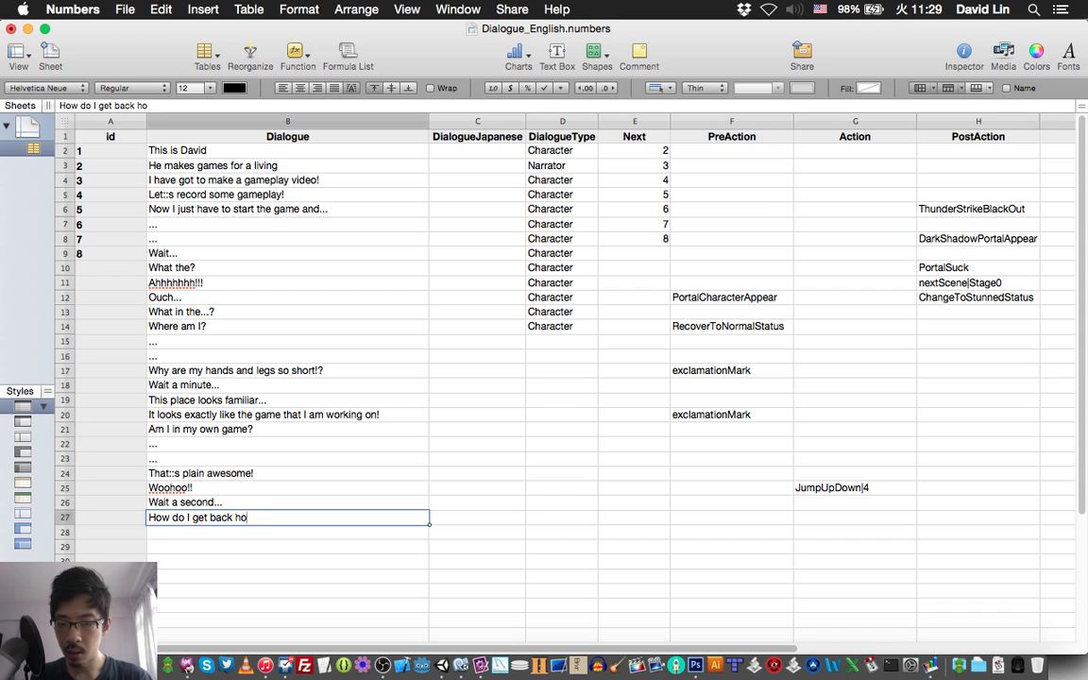
type("me?")
key("Return")
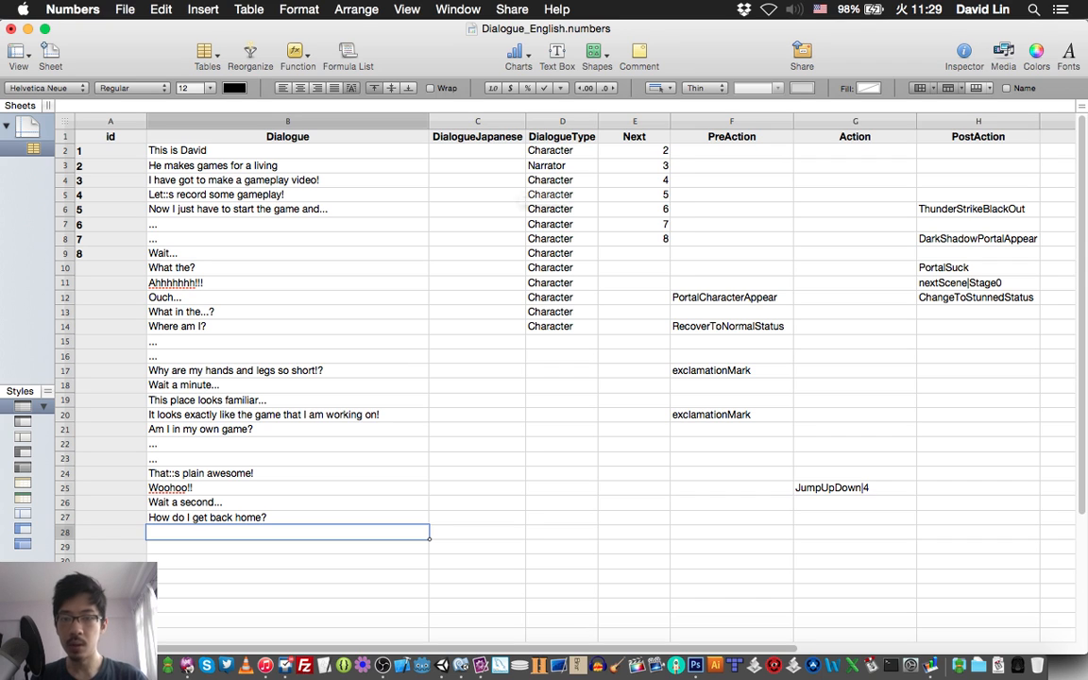
key("super+s")
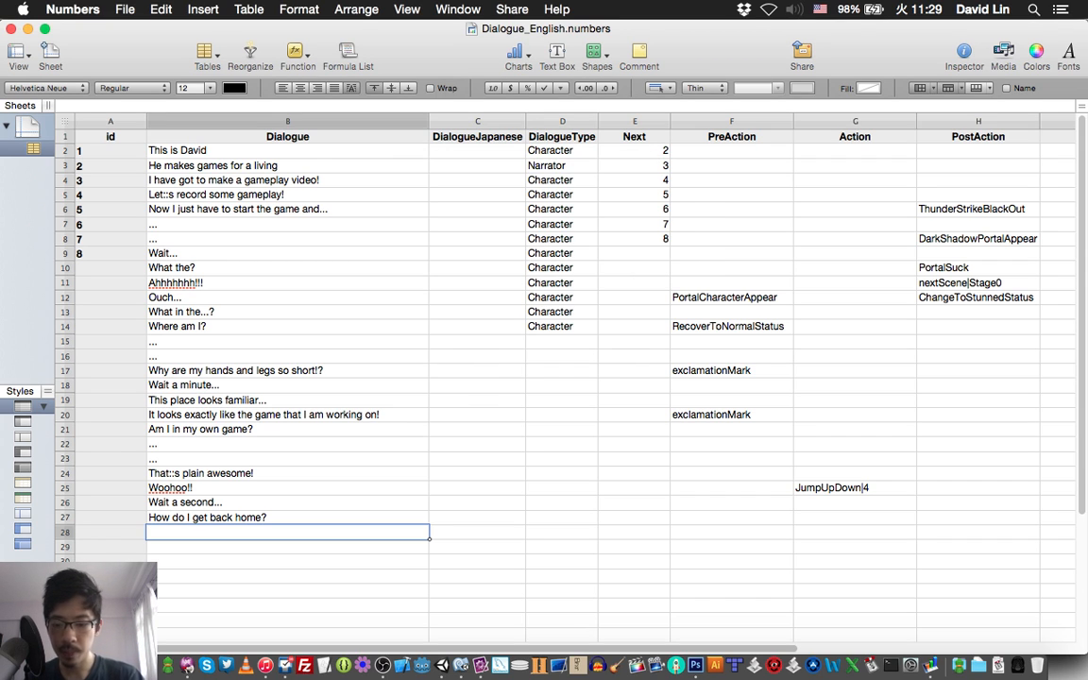
Copy the DialogueType "Character" from row 14 into rows 15 through 27 and save the spreadsheet.
key("super+Tab")
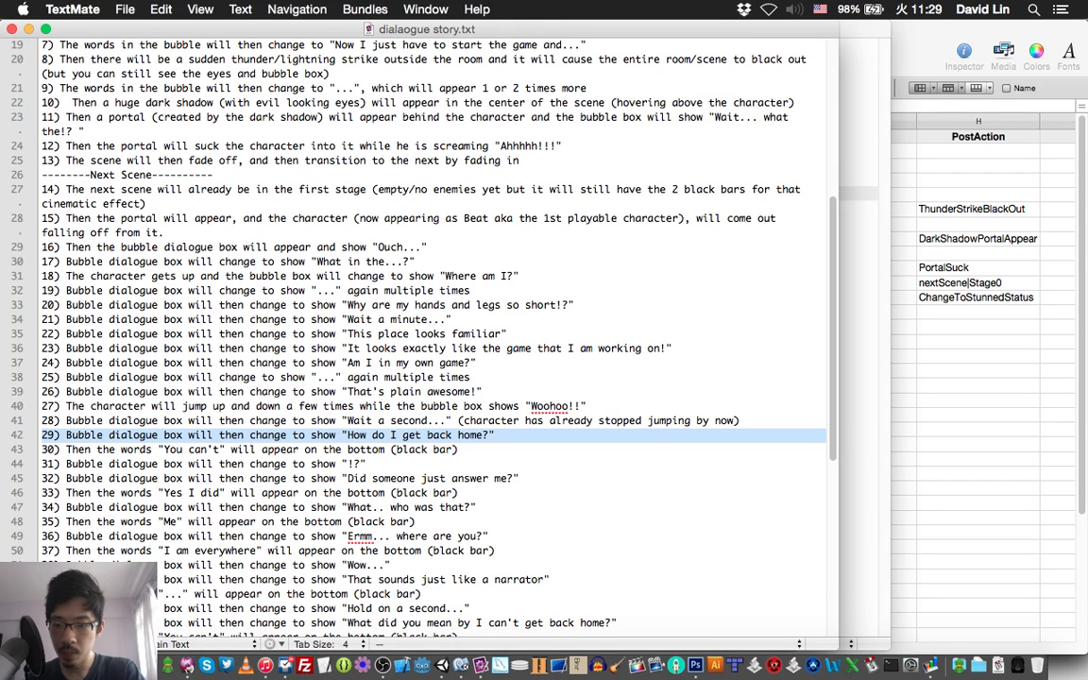
key("super+Tab")
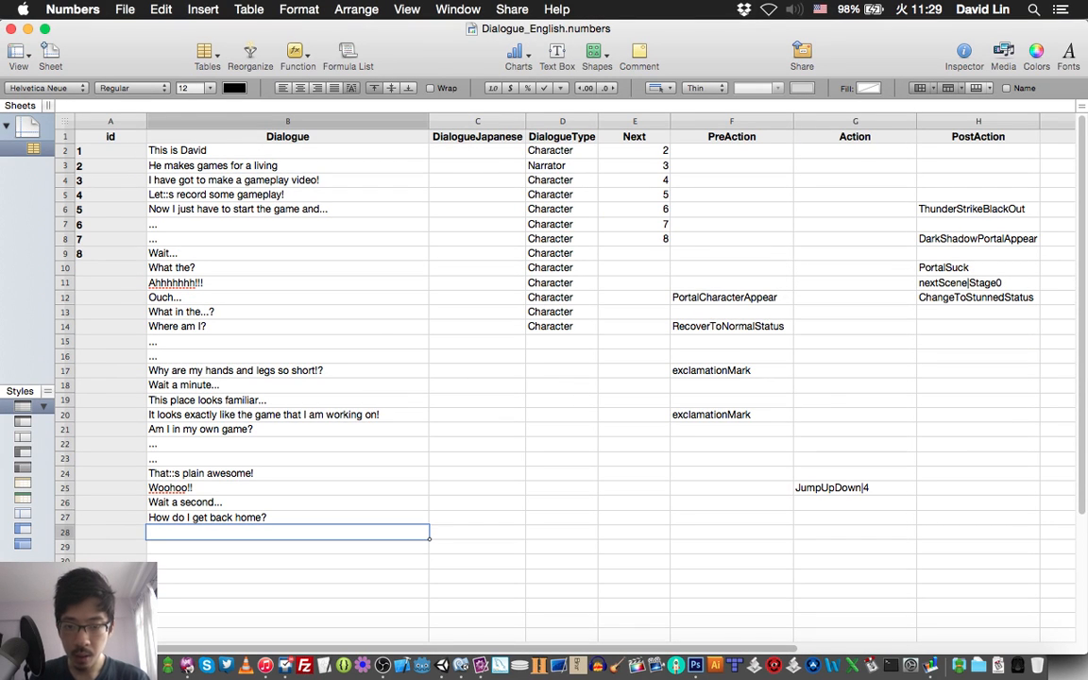
left_click(562, 327)
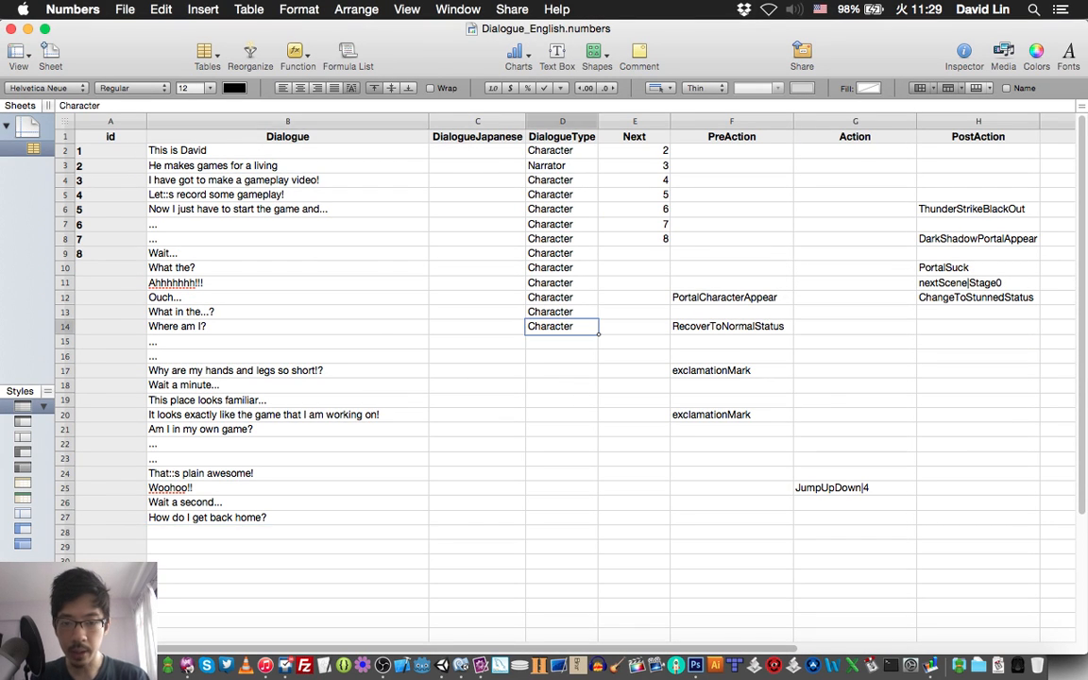
key("Down")
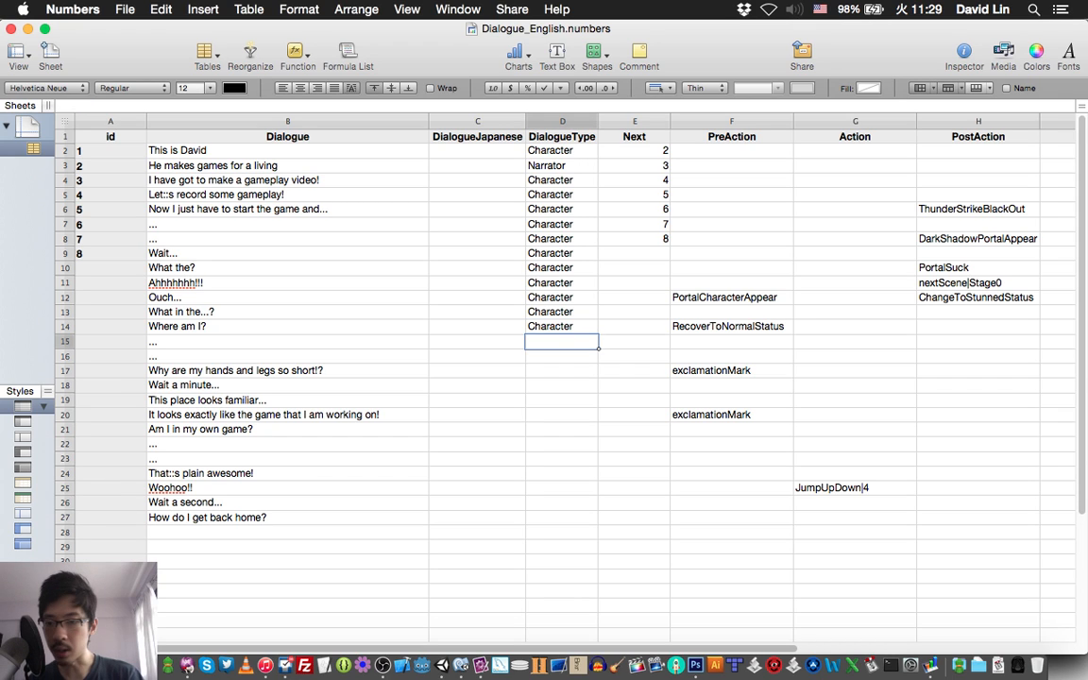
key("shift+Down")
key("shift+Down")
key("shift+Down")
key("shift+Down")
key("shift+Down")
key("shift+Down")
key("shift+Down")
key("shift+Down")
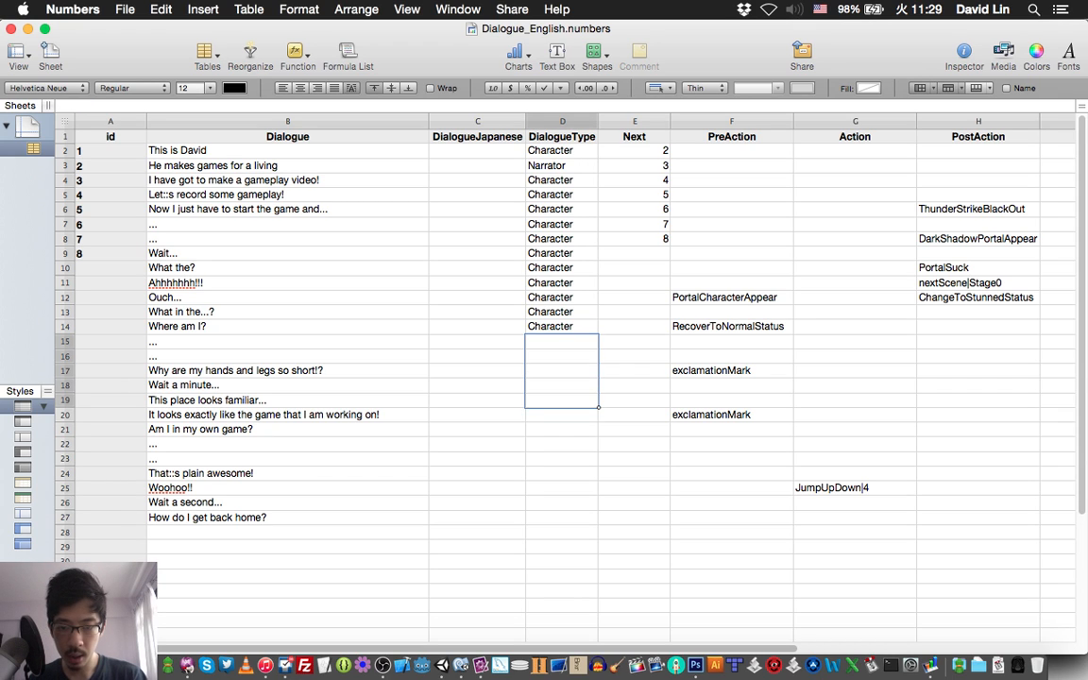
key("shift+Down")
key("shift+Down")
key("shift+Down")
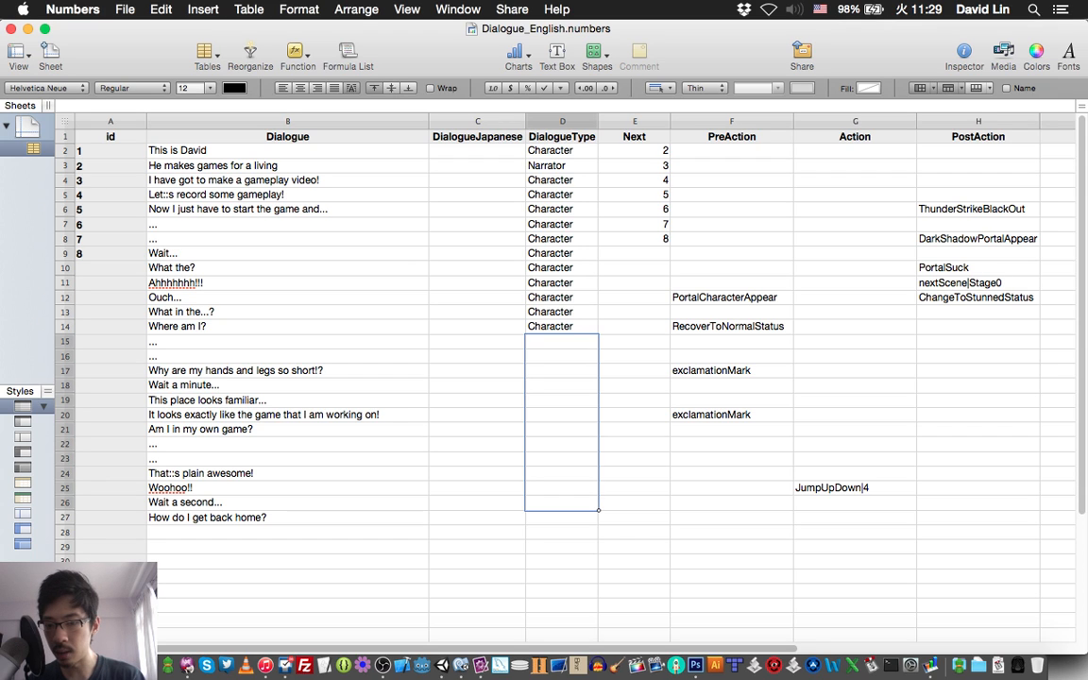
key("shift+Down")
type("Character Character Character Character Character Character Character Character Character Character Character Character Character")
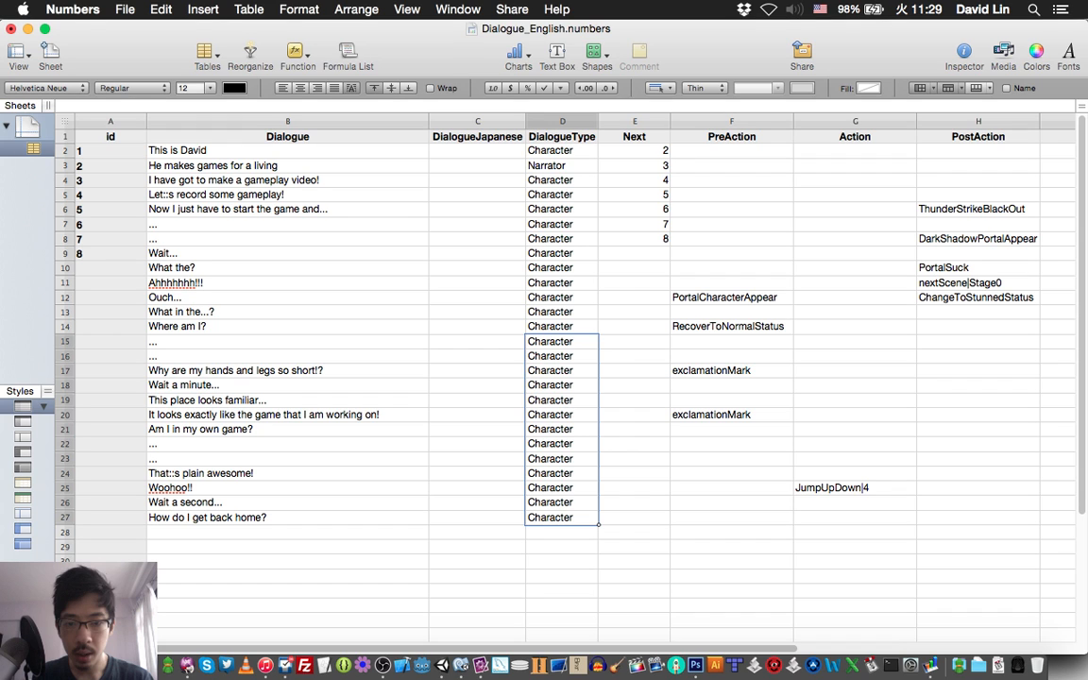
key("Left")
key("Up")
key("super+s")
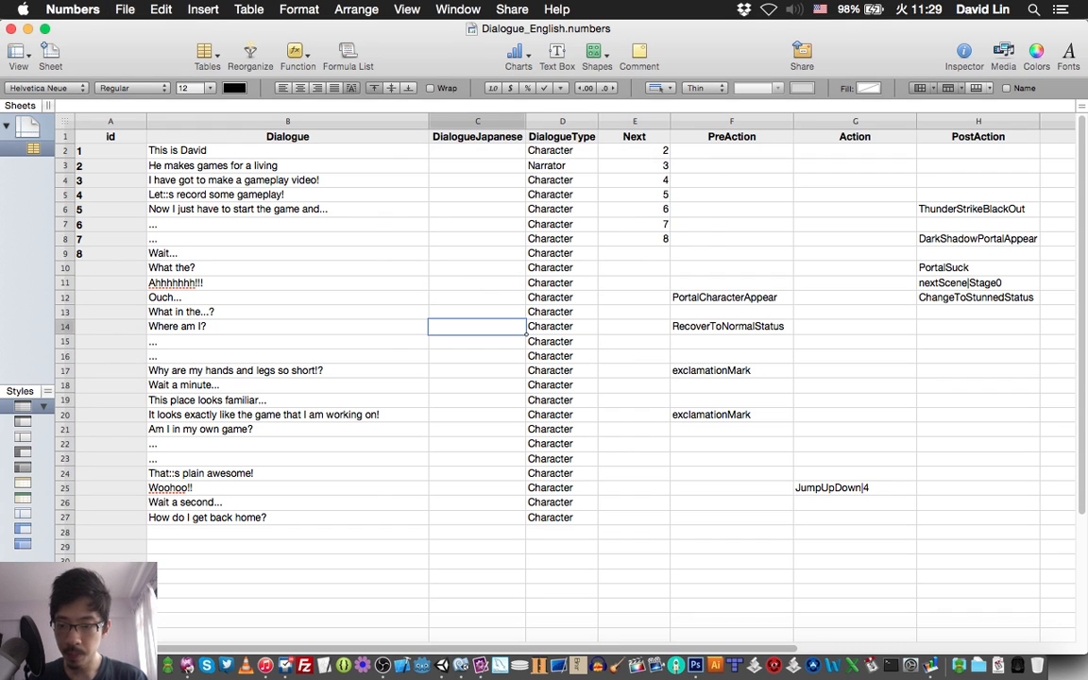
Check script line 30 in TextMate and enter "You can::t" as row 28's Dialogue in Numbers.
left_click(288, 533)
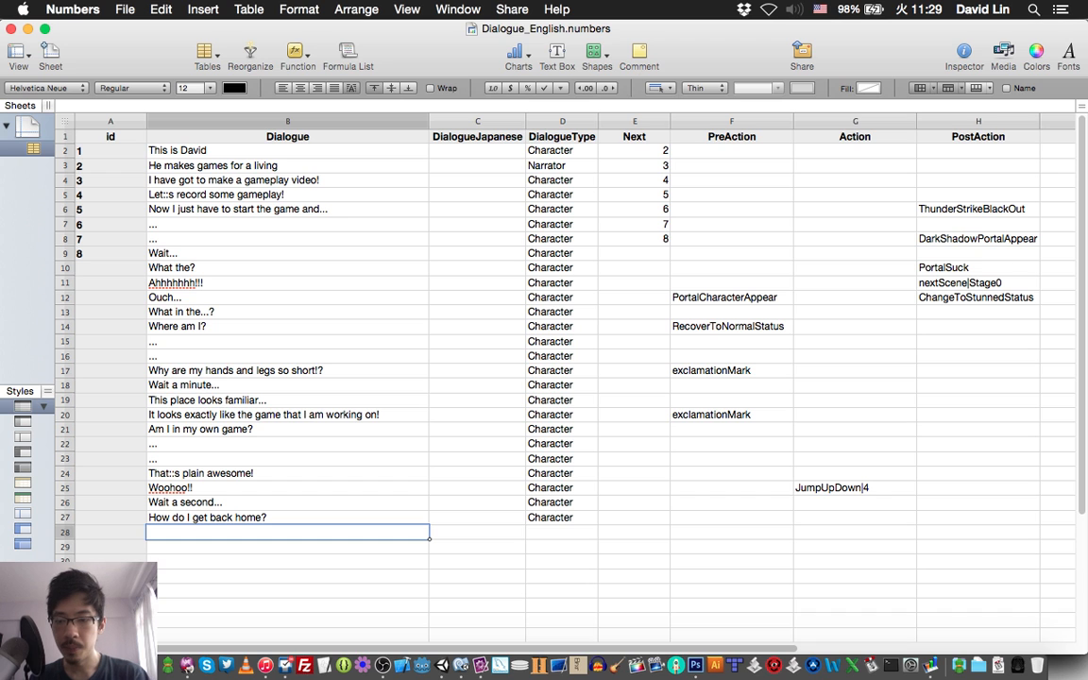
key("super+Tab")
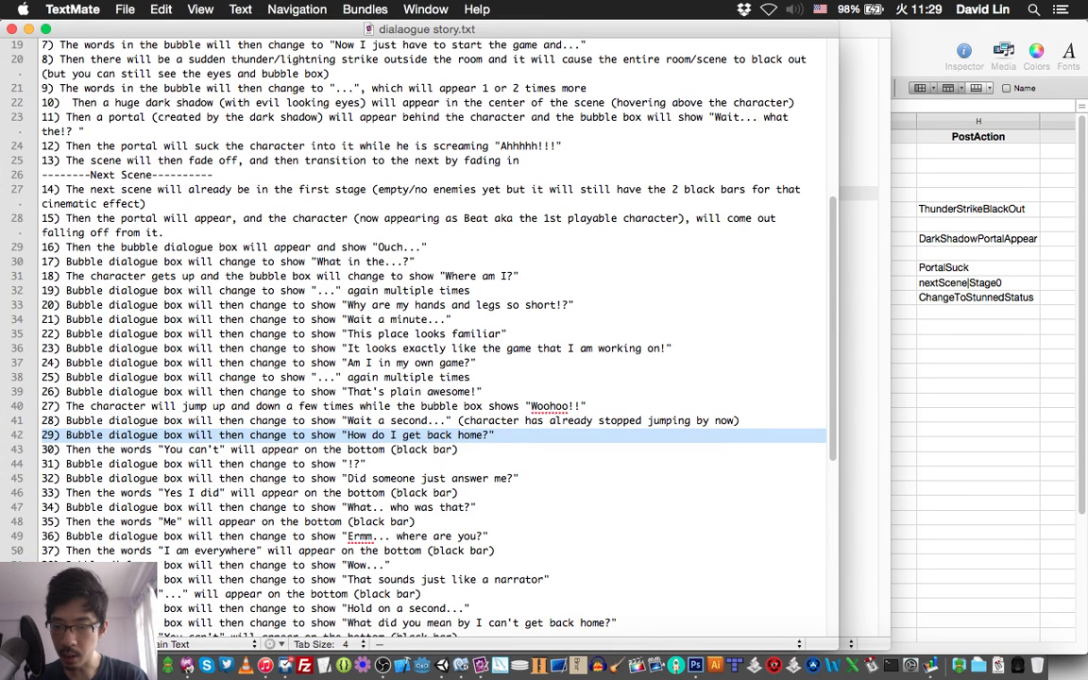
key("Down")
key("super+Tab")
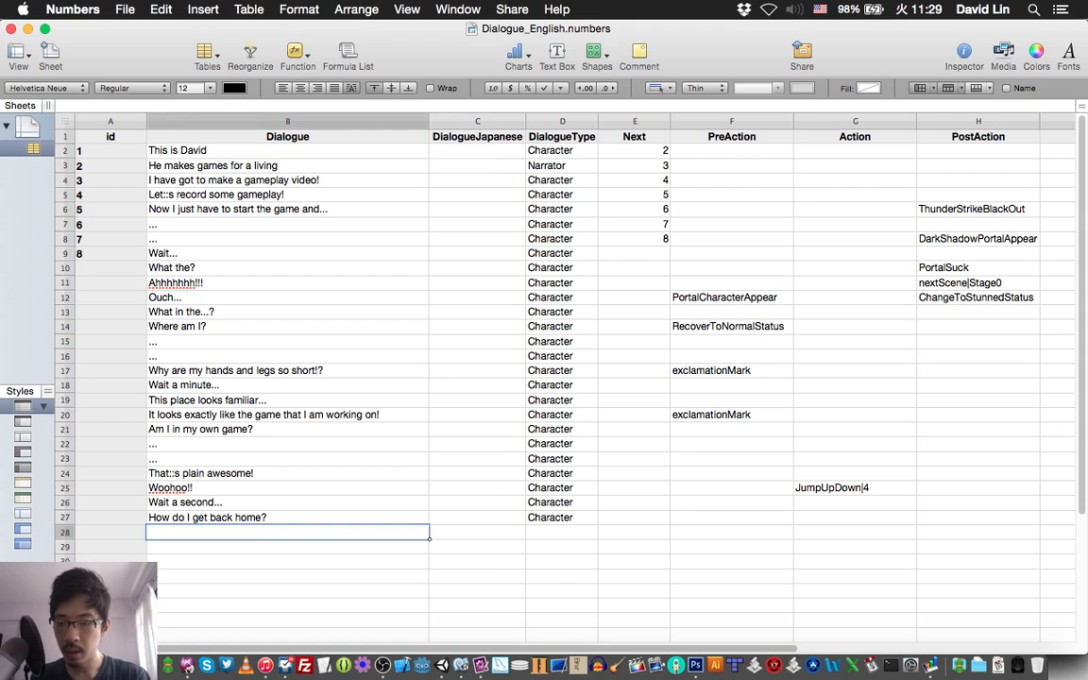
type("You c")
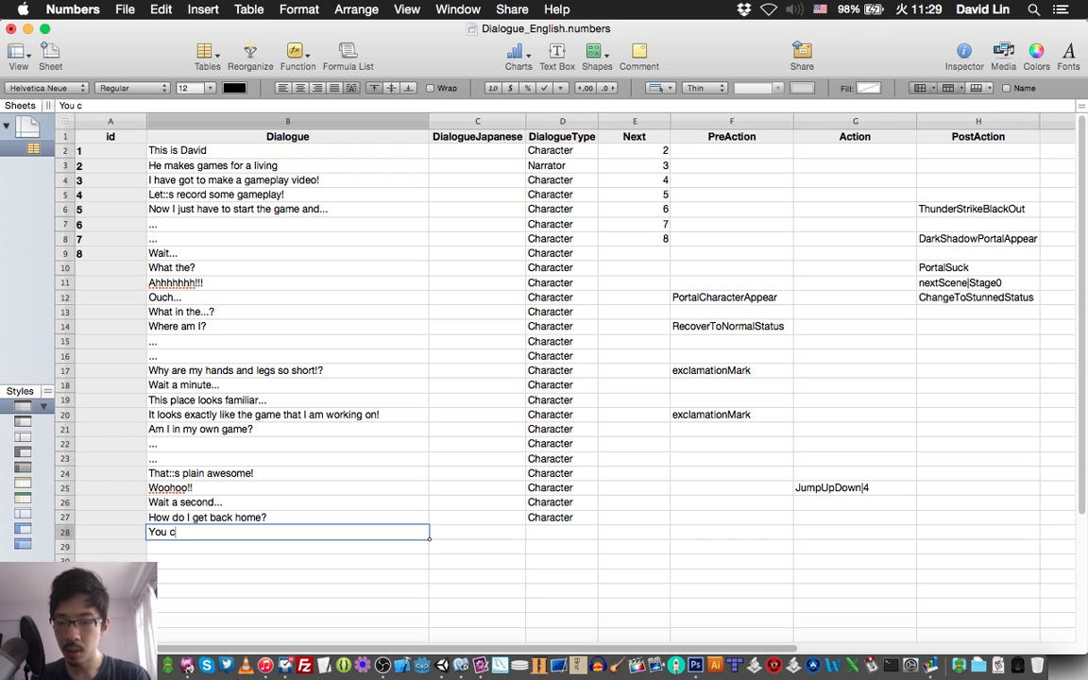
type("an't")
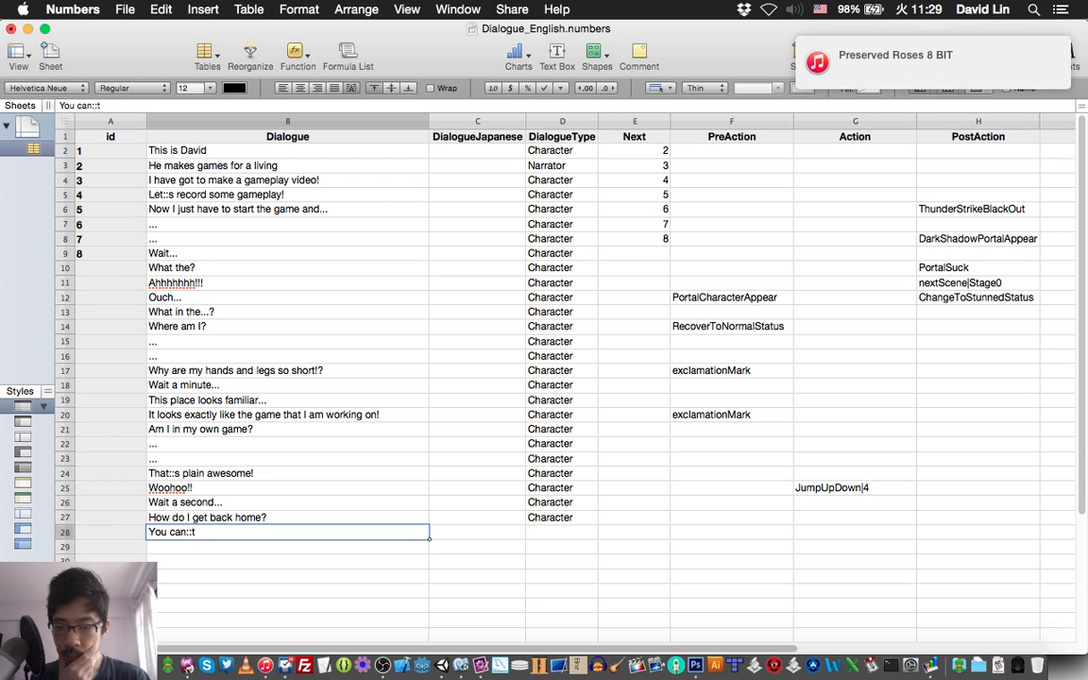
Set the DialogueType of row 28, the "You can::t" line, to "Narrator" and save the spreadsheet.
key("Tab")
key("Tab")
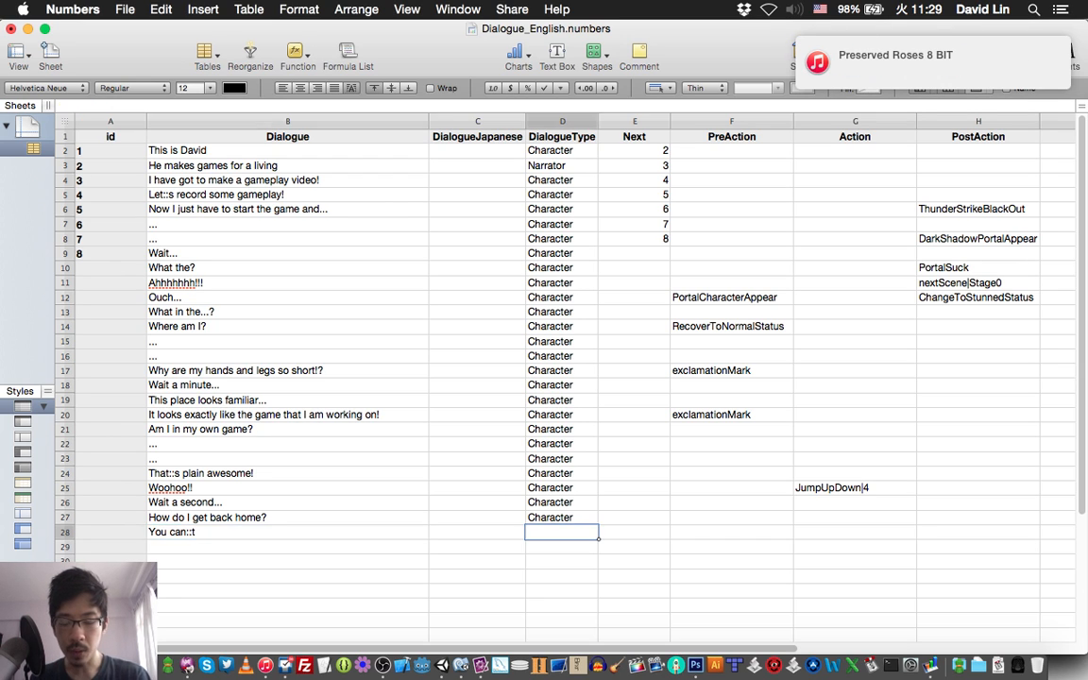
type("Narrator")
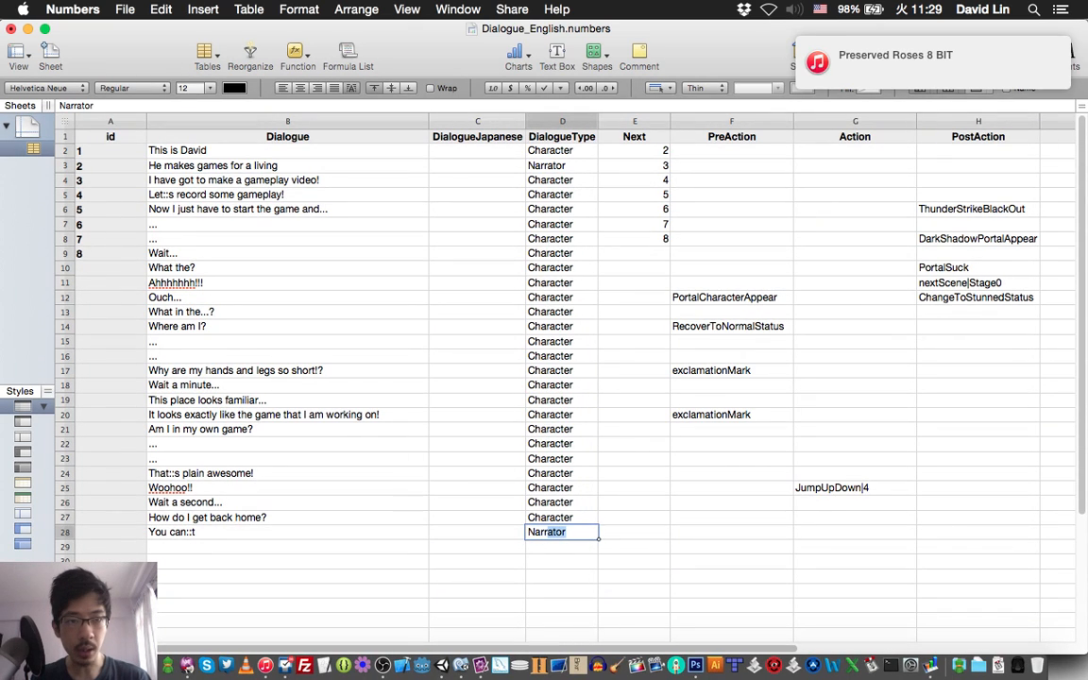
key("Tab")
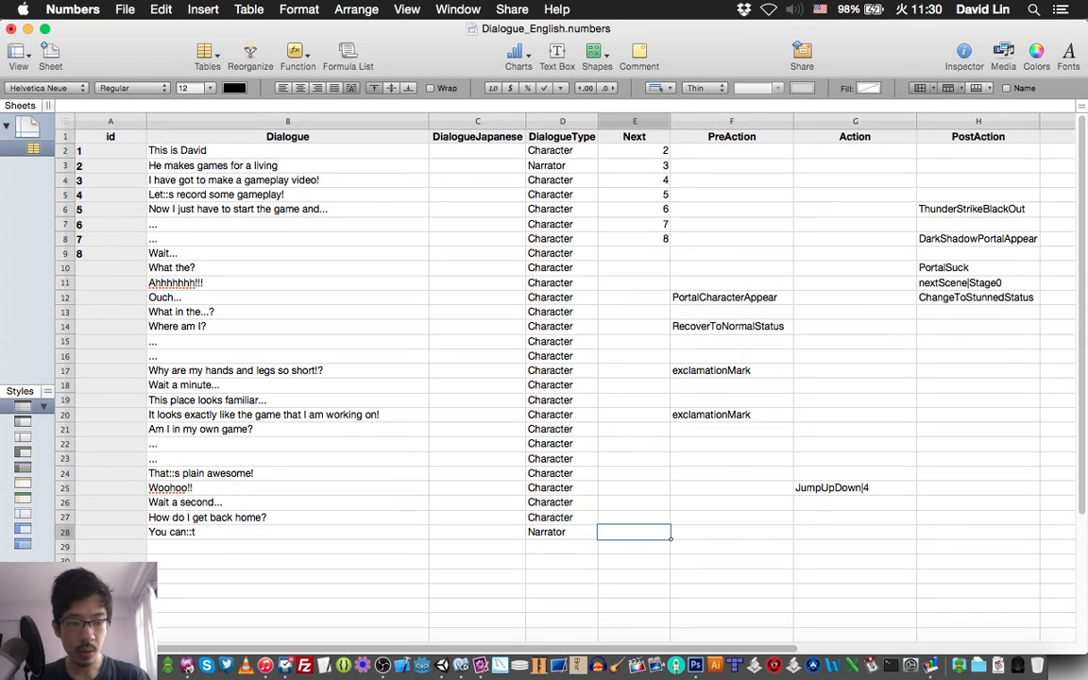
key("super+s")
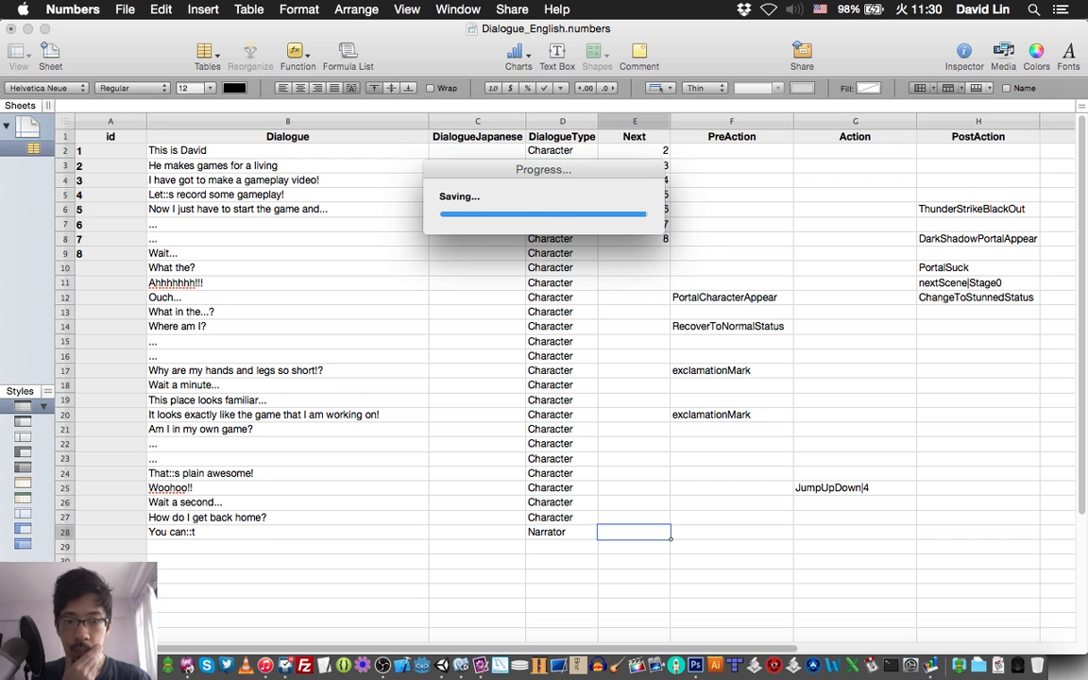
scroll(544, 340, "down", 2)
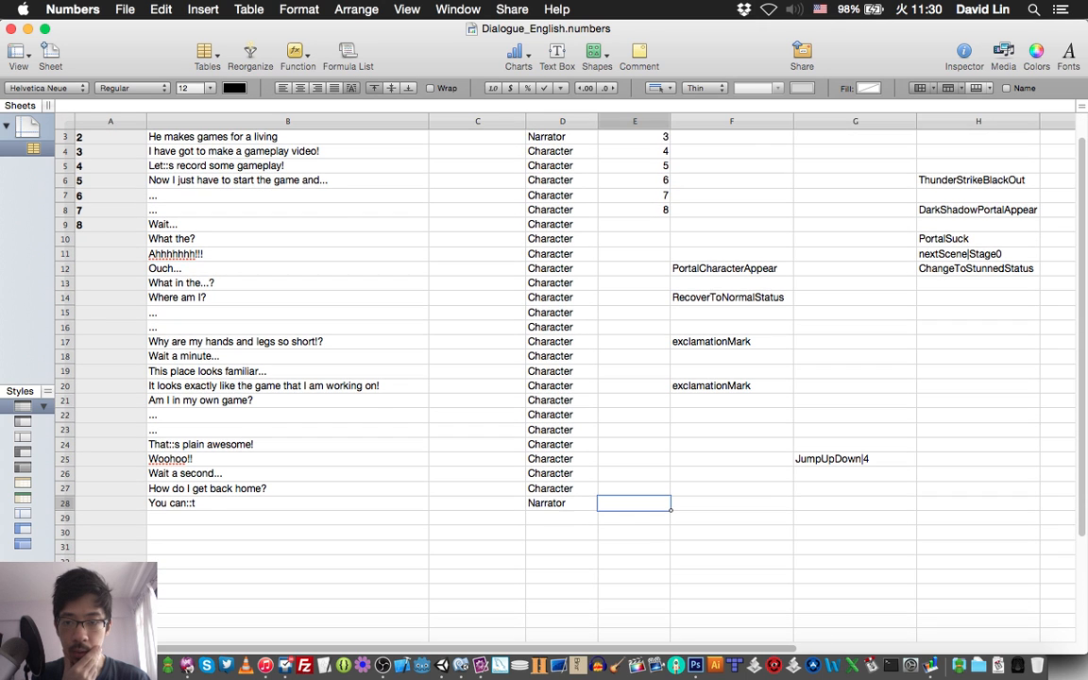
scroll(544, 340, "up", 2)
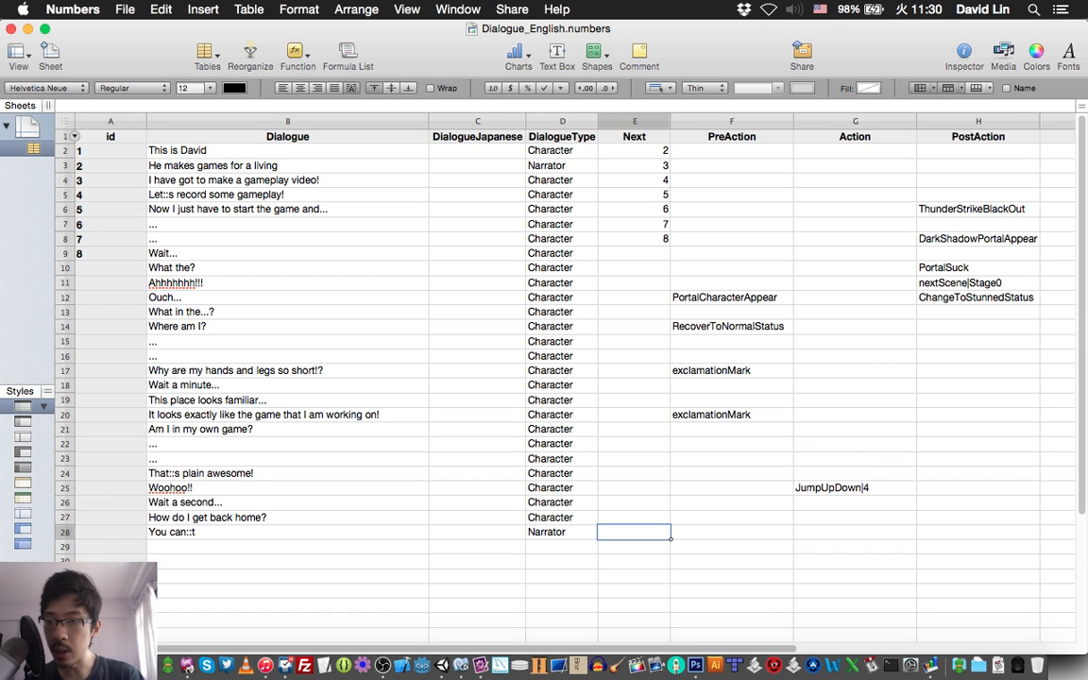
left_click(65, 137)
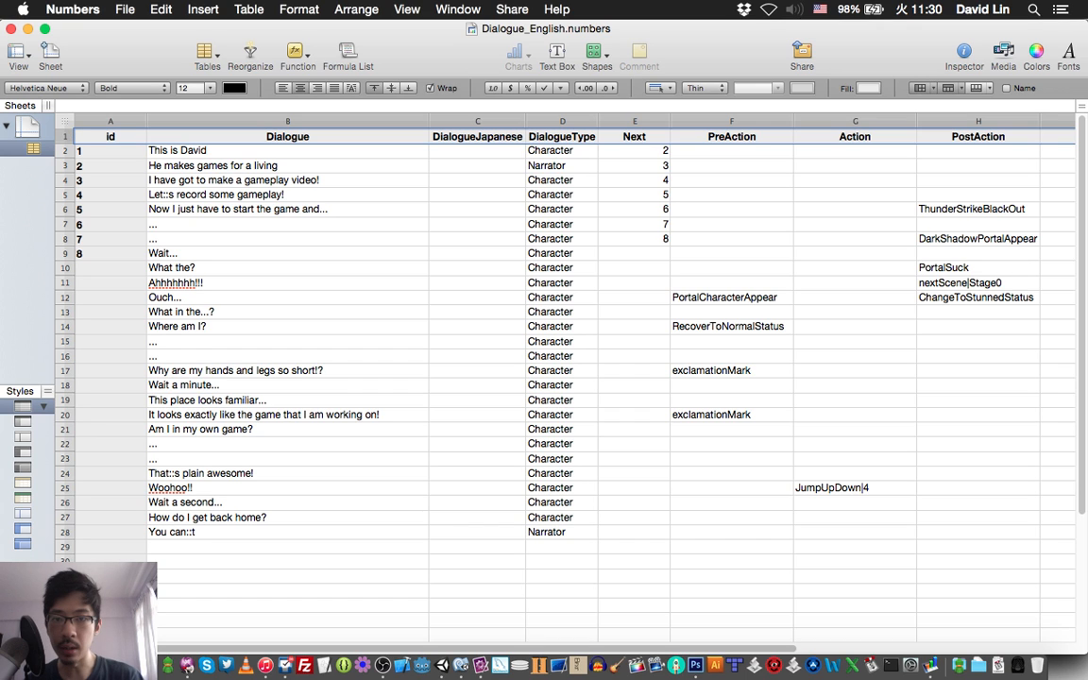
left_click(407, 8)
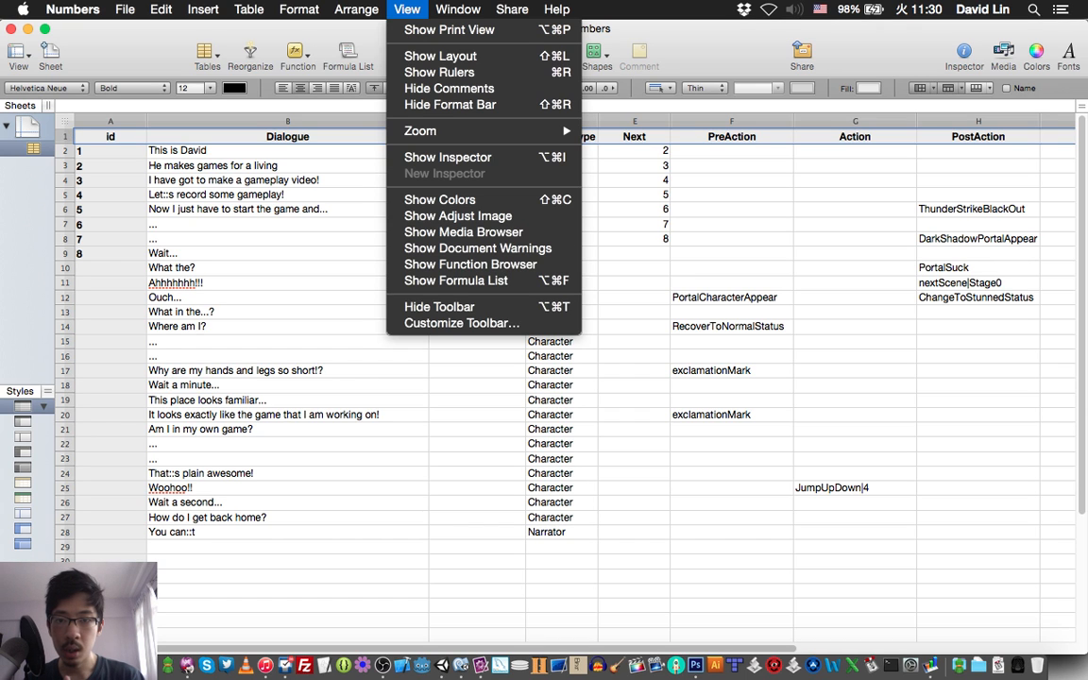
mouse_move(457, 8)
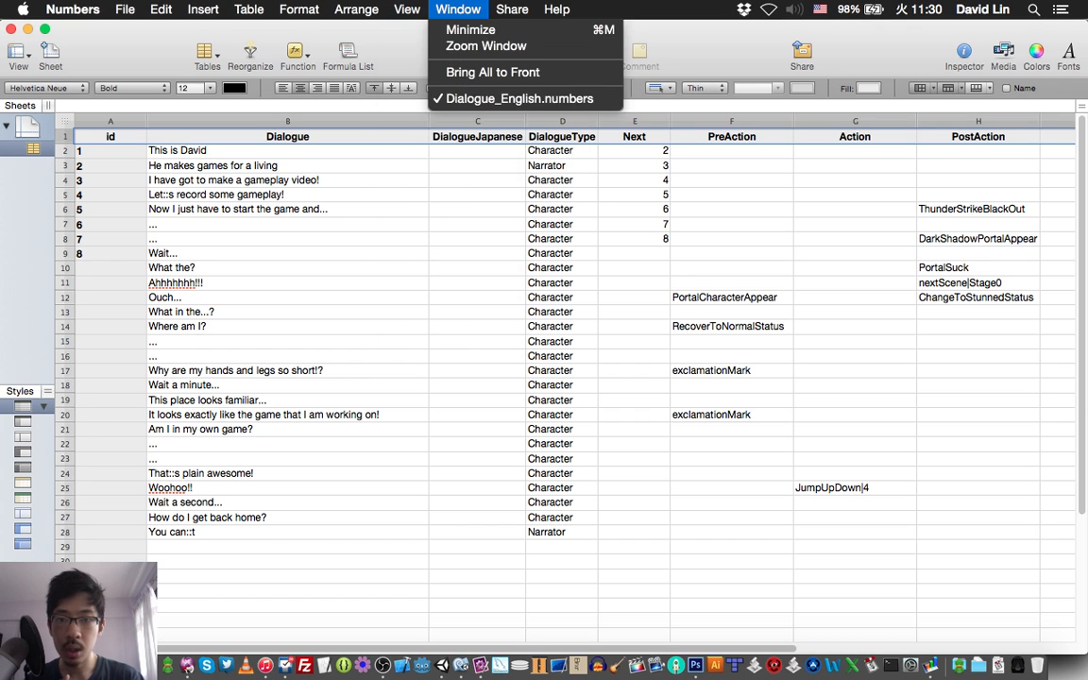
mouse_move(356, 9)
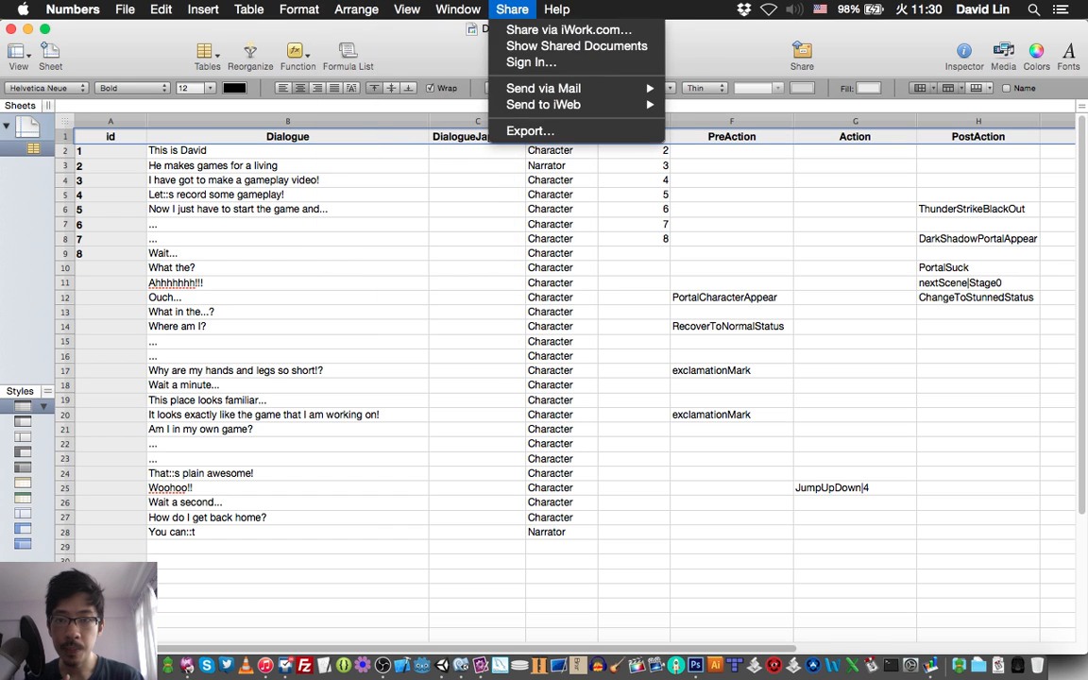
mouse_move(299, 9)
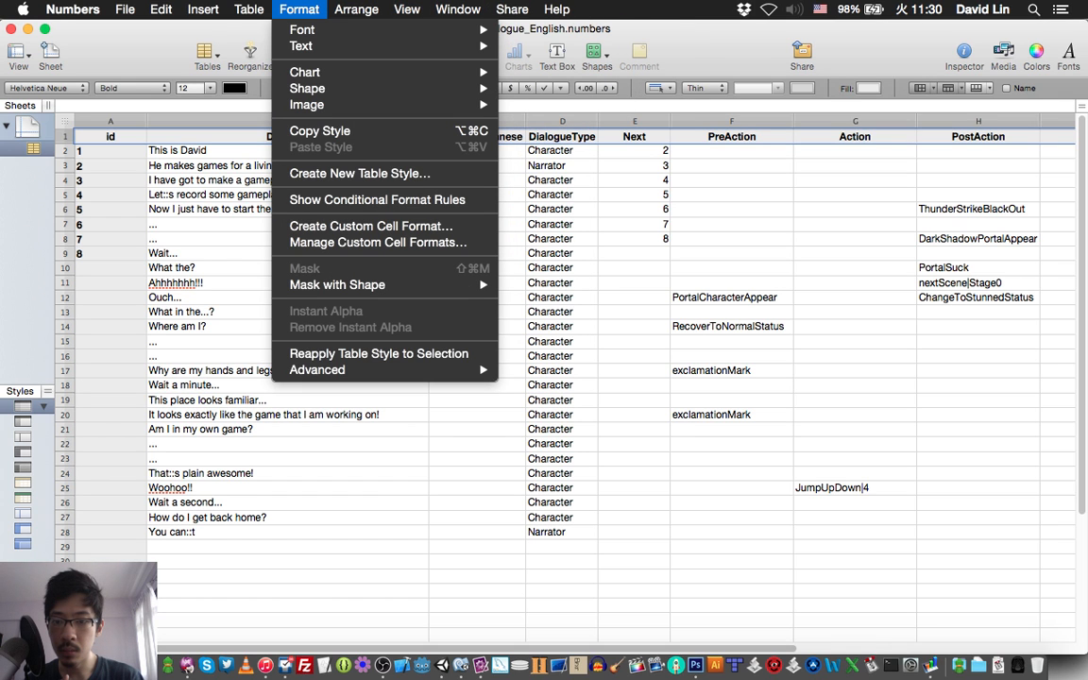
mouse_move(249, 8)
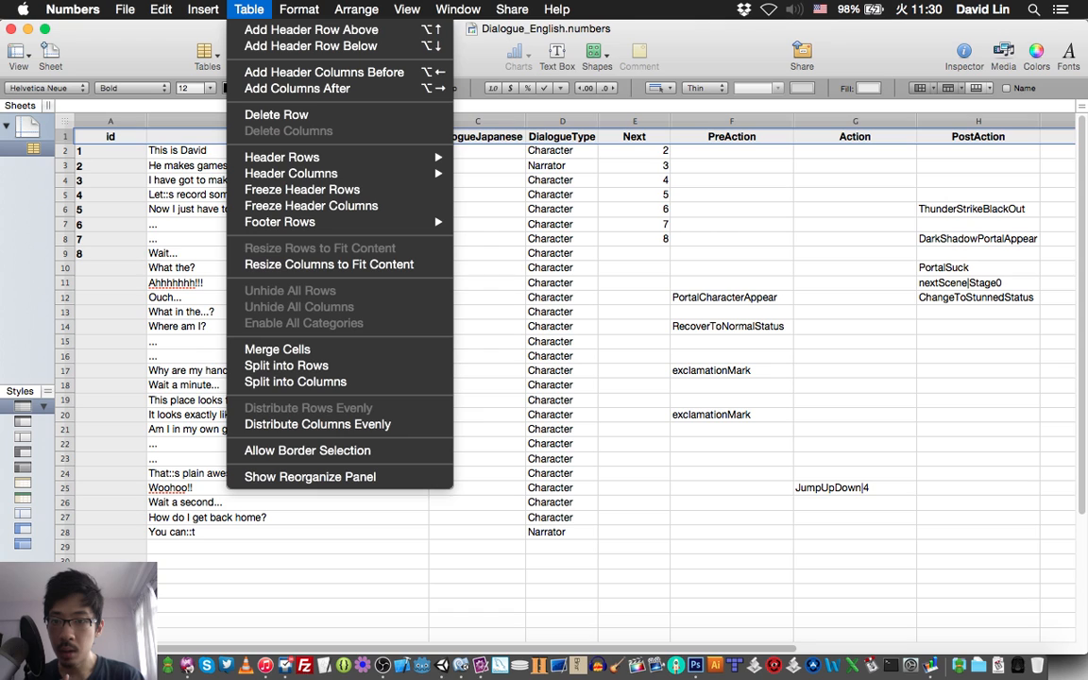
mouse_move(282, 157)
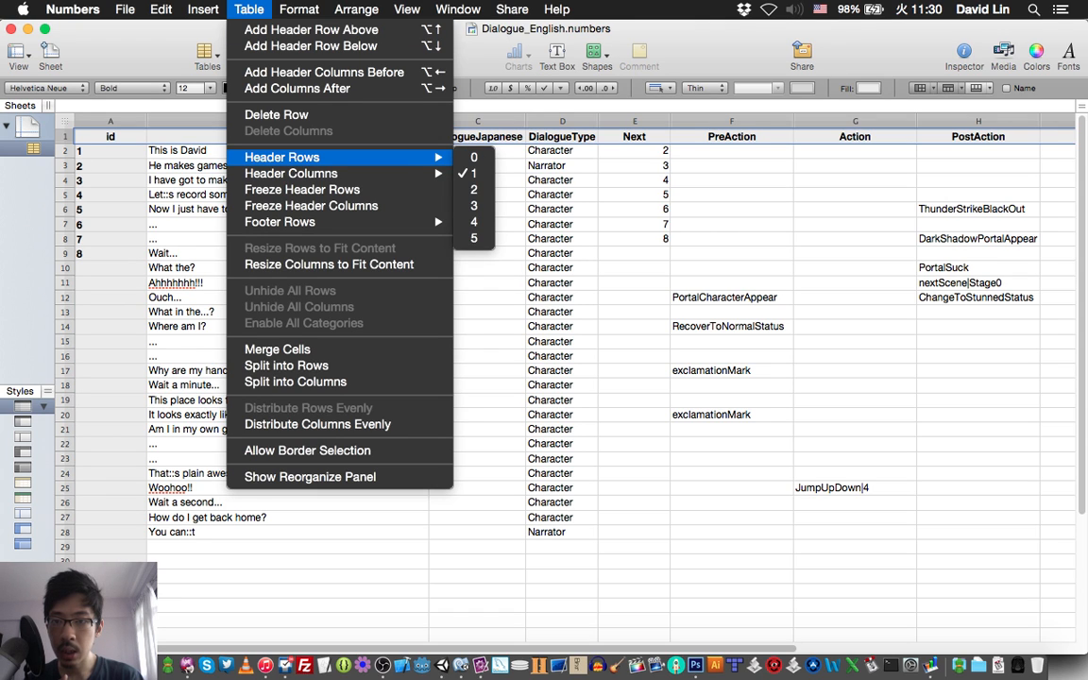
left_click(204, 8)
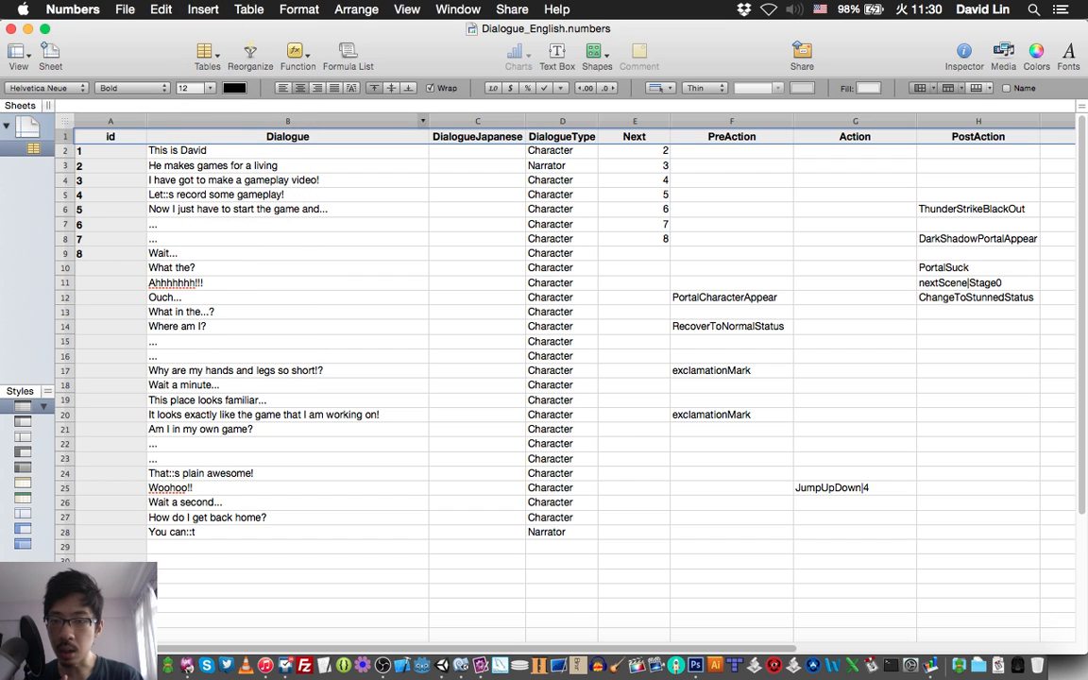
Freeze the header row of the dialogue table and save the spreadsheet.
right_click(281, 135)
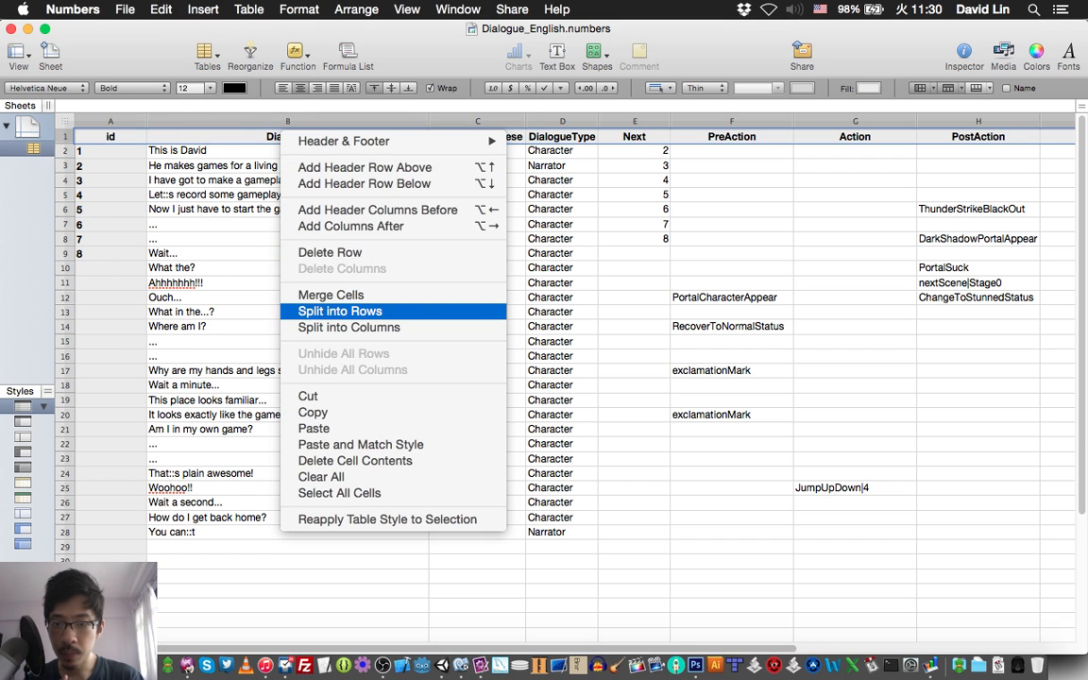
mouse_move(344, 141)
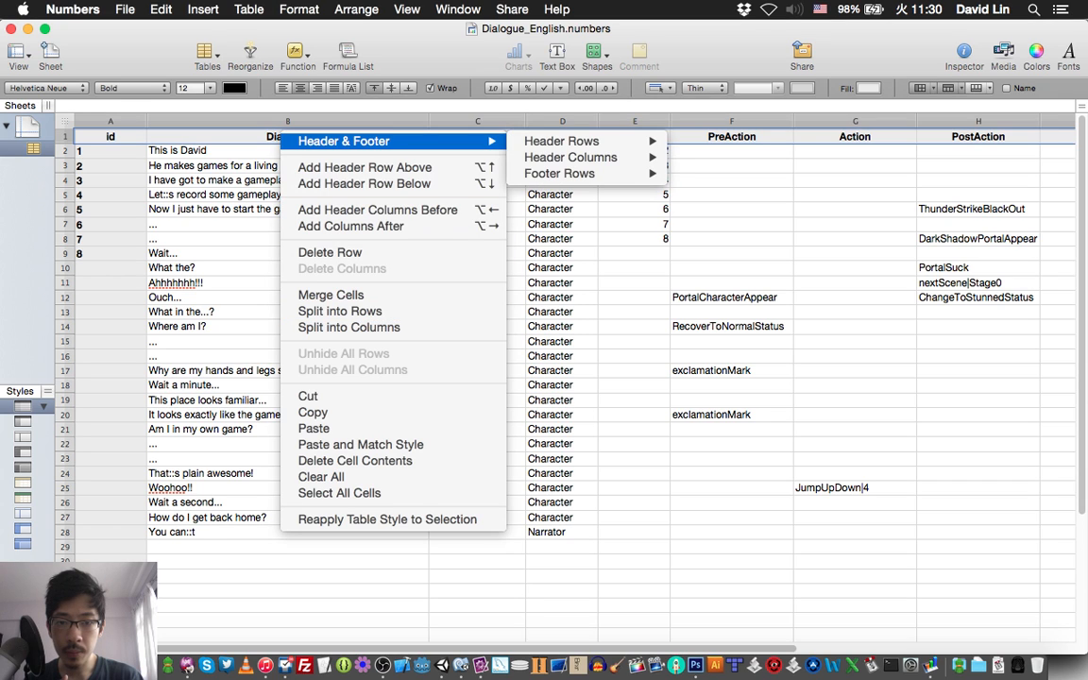
mouse_move(561, 141)
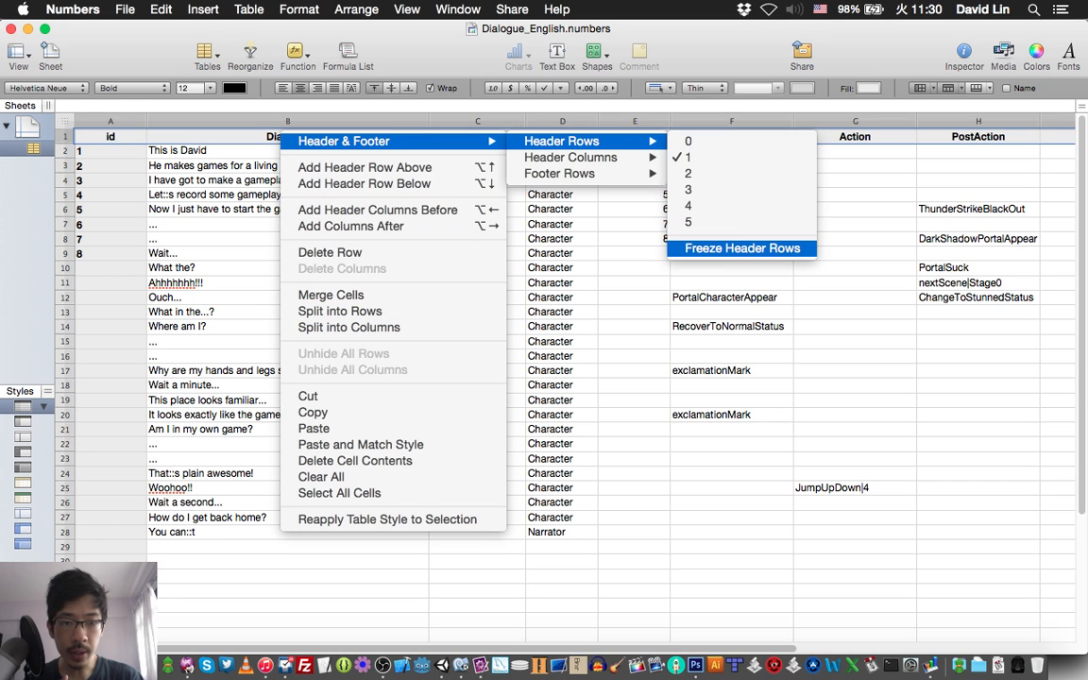
left_click(743, 248)
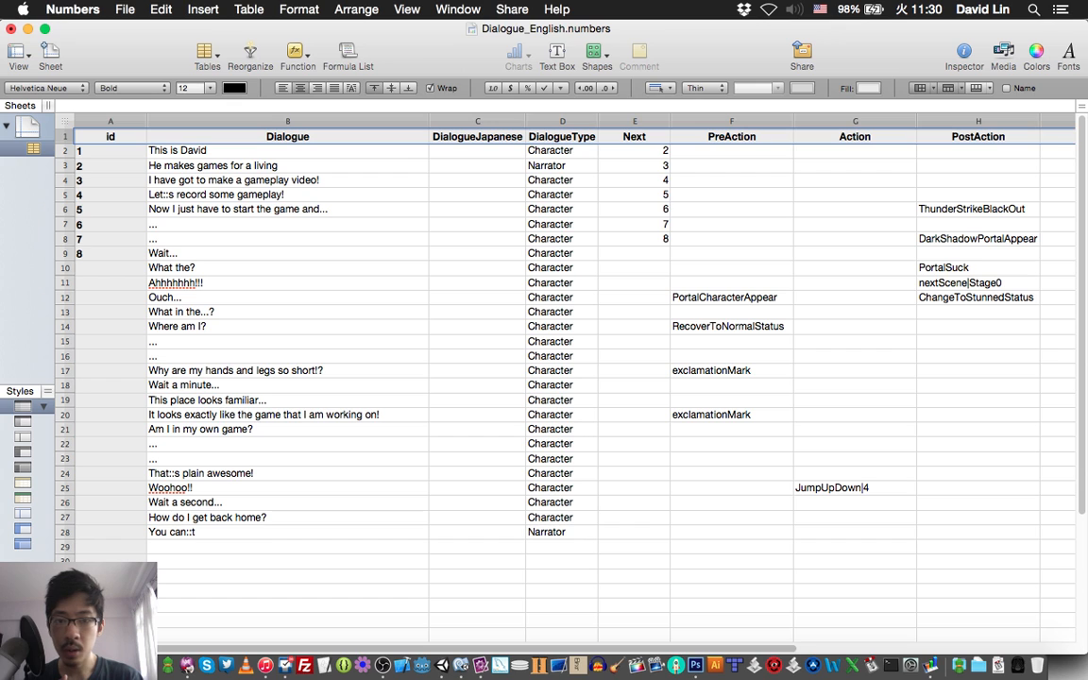
left_click(478, 239)
scroll(477, 239, "down", 3)
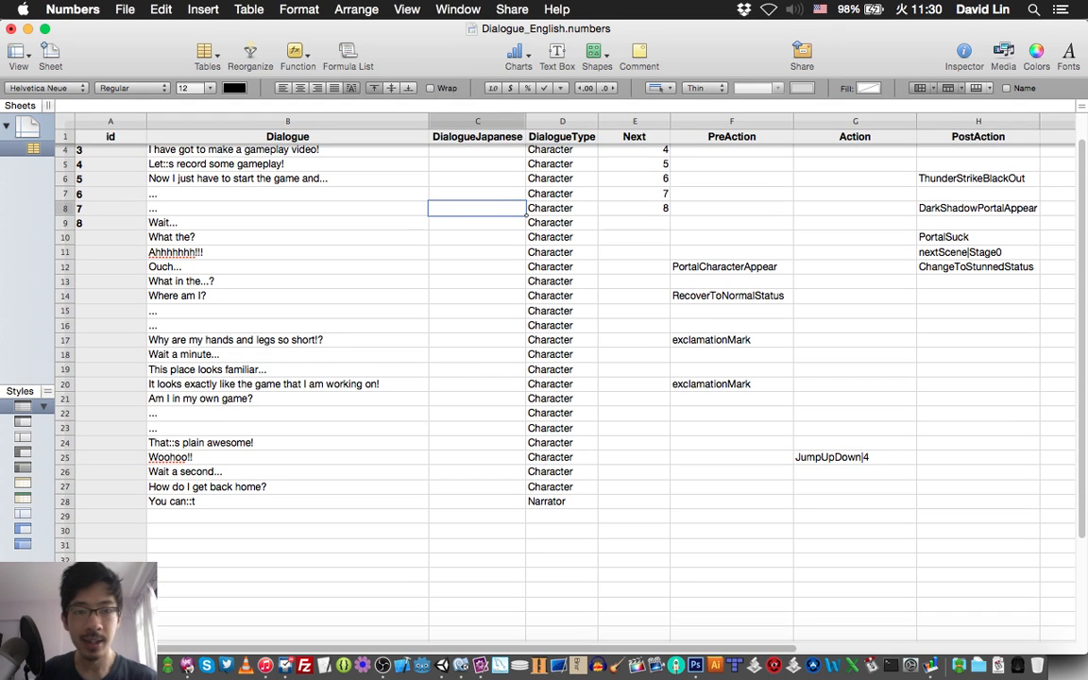
scroll(563, 369, "down", 1)
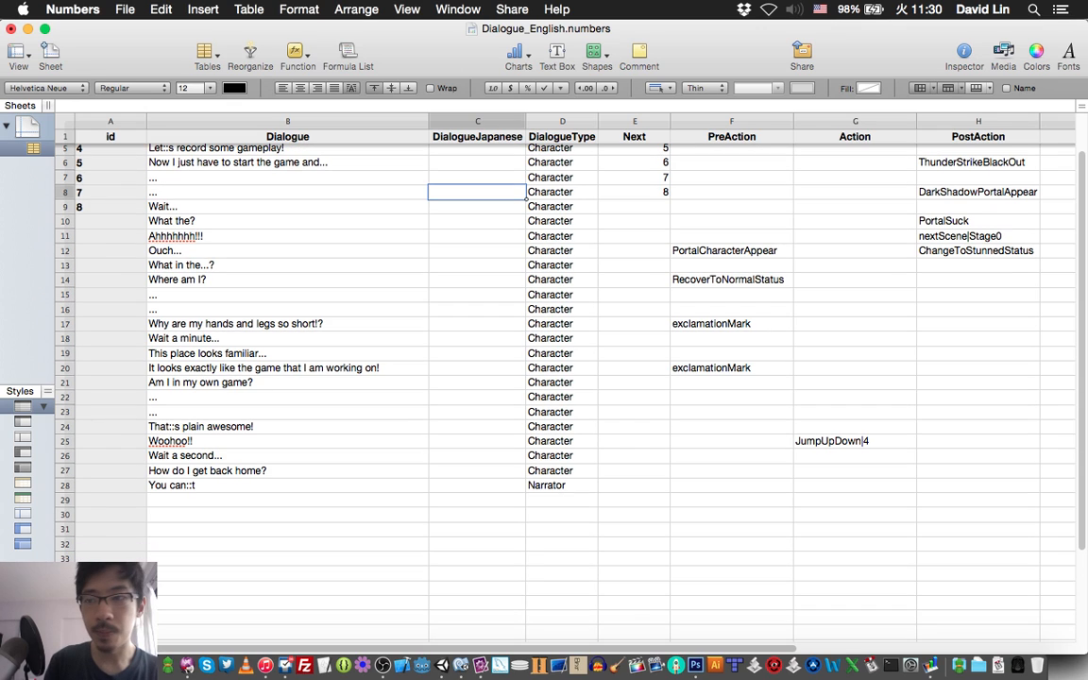
key("super+s")
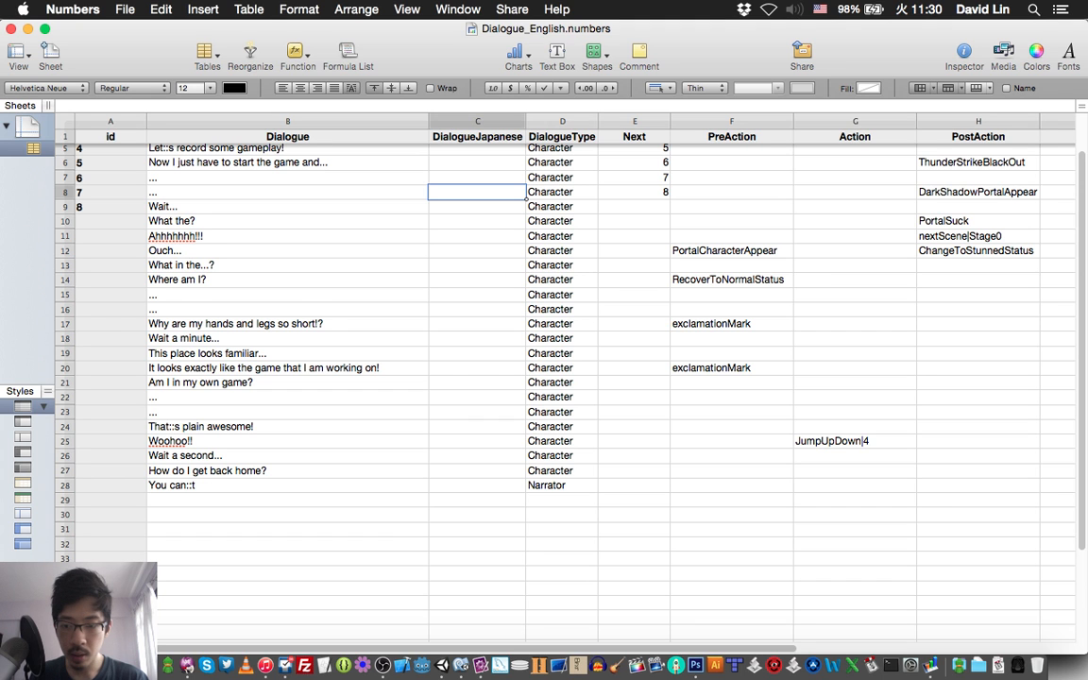
Mark script line 31 in TextMate and enter "!?" as row 29's Dialogue in Numbers.
key("super+Tab")
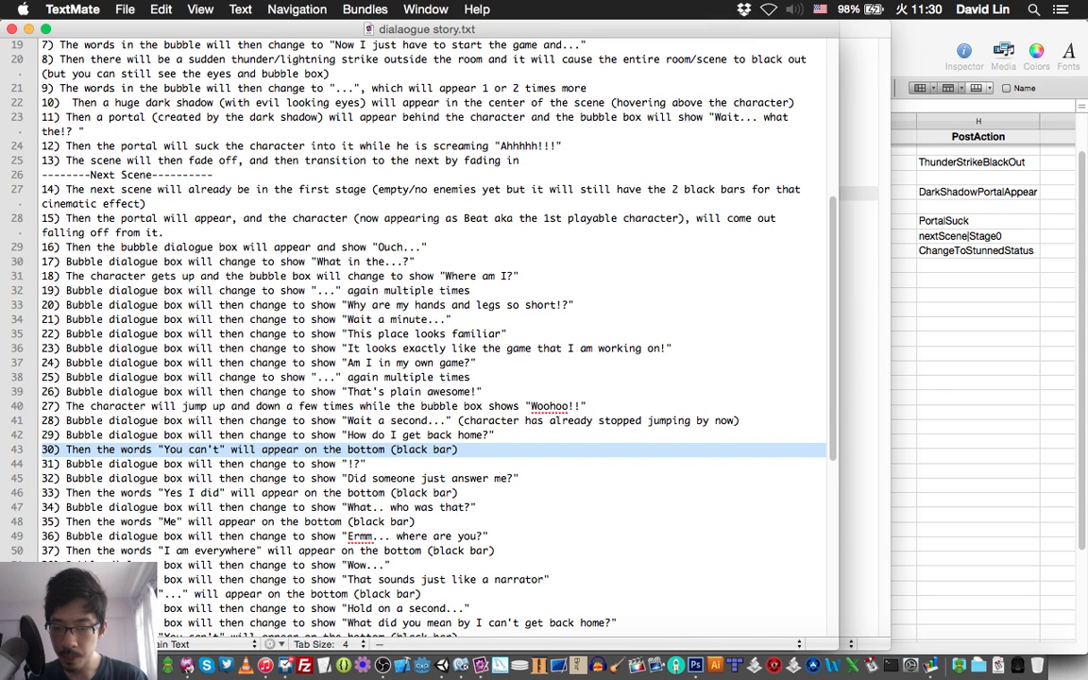
left_click(367, 464)
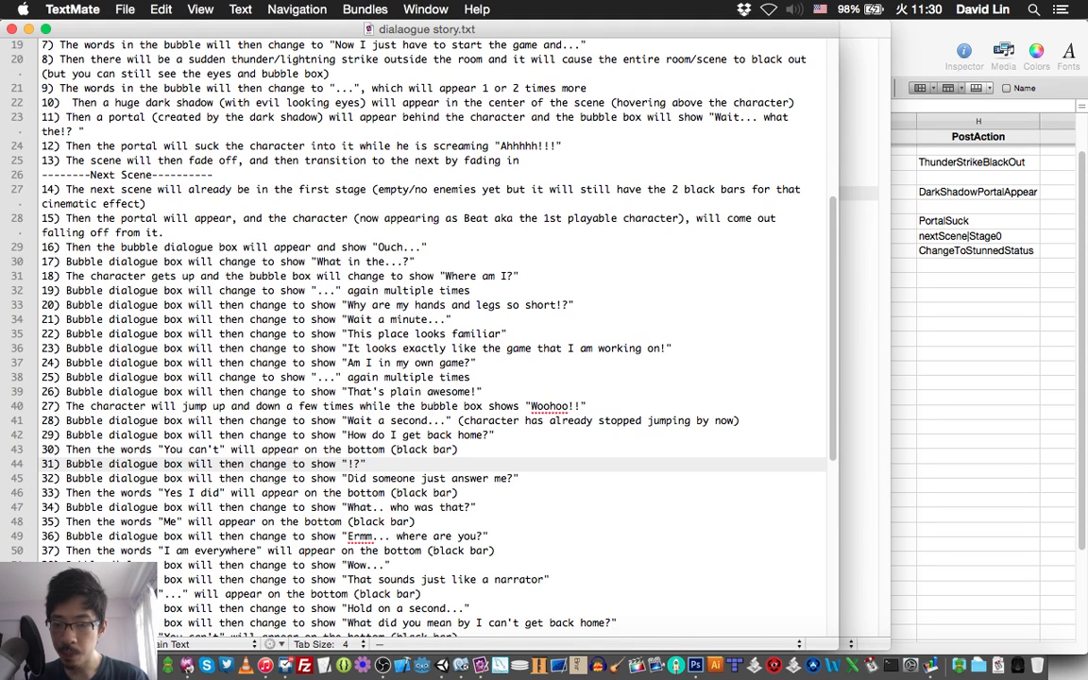
key("super+Tab")
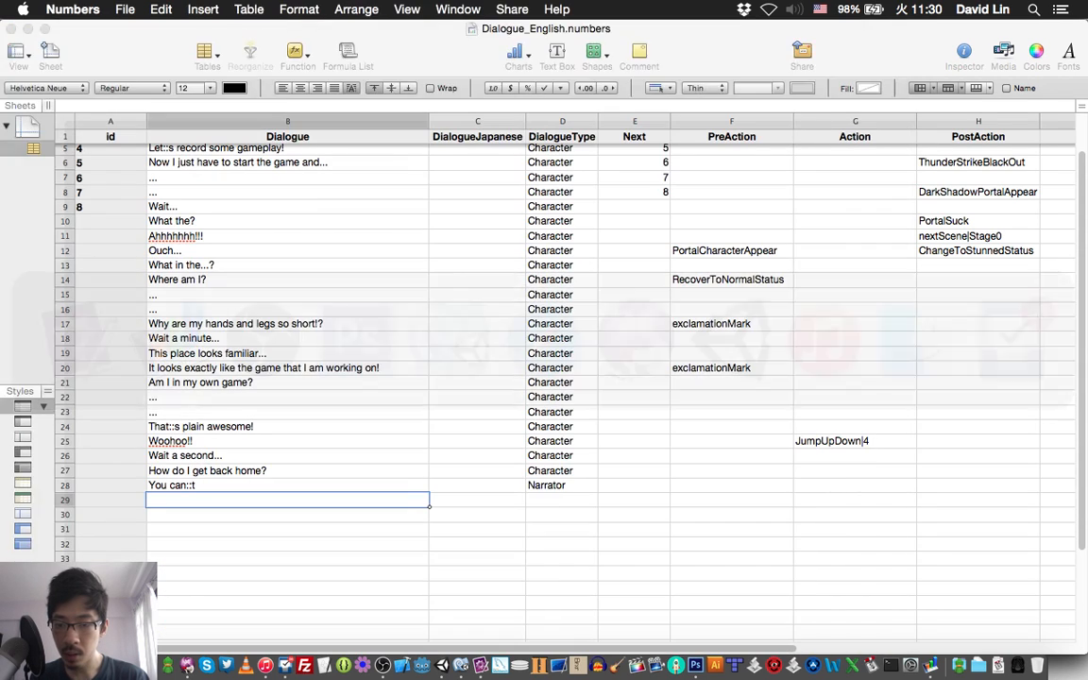
type("!?")
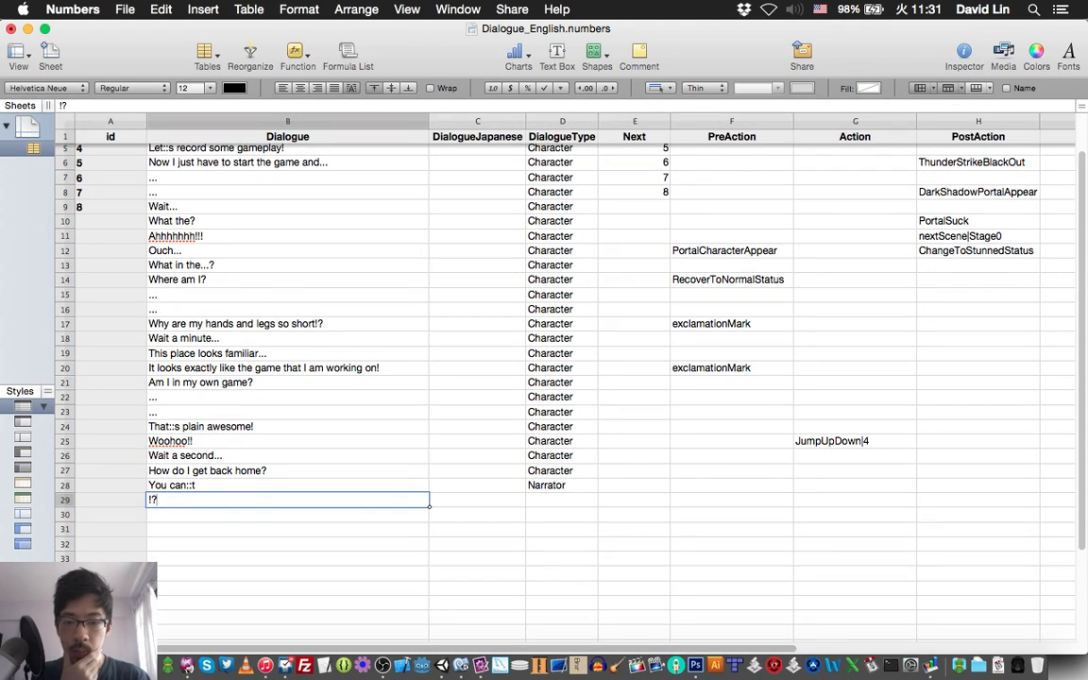
Set the DialogueType of row 29, the "!?" line, to "Character".
type("C")
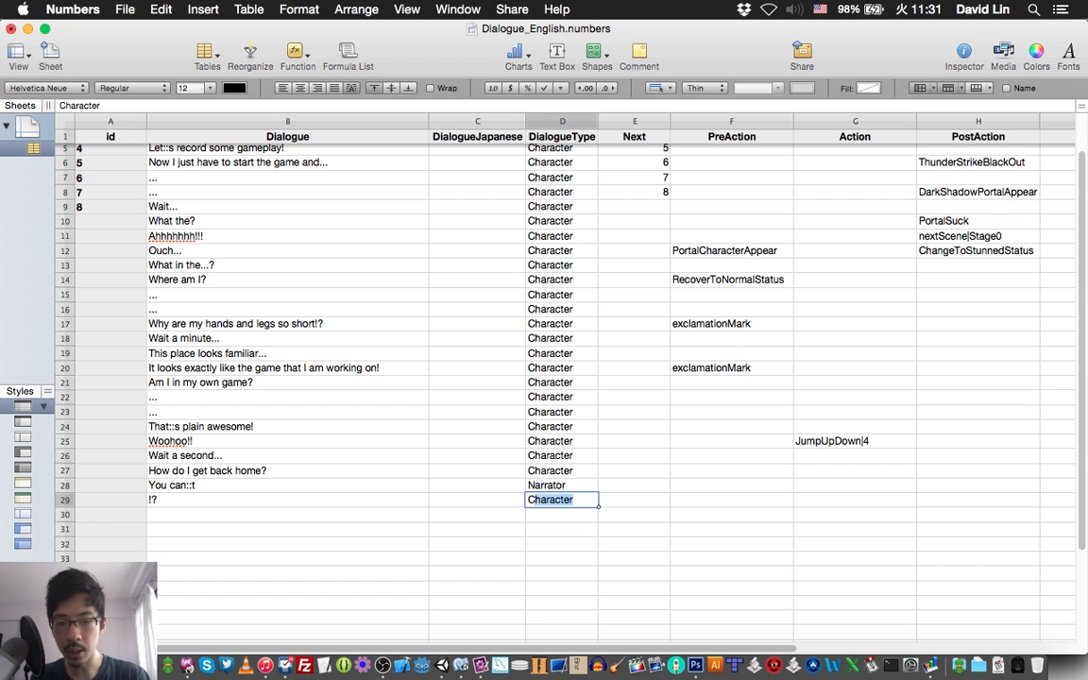
type("harac")
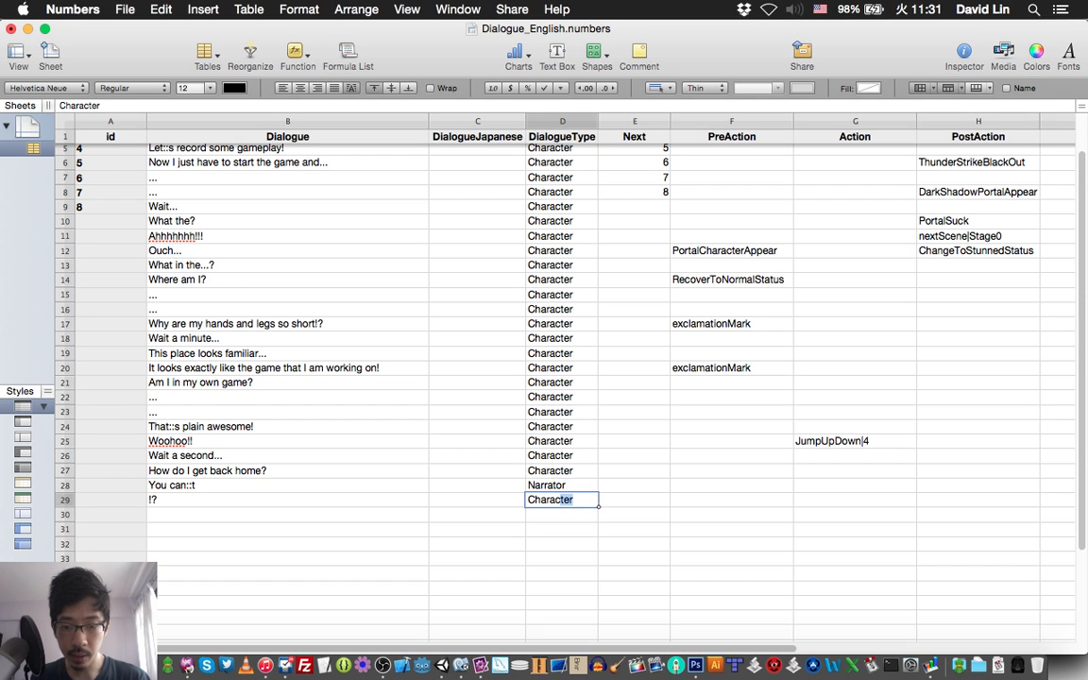
key("Return")
Check script line 32 in TextMate and enter "Did someone just answer me?" as row 30's Dialogue in Numbers.
key("Right")
key("Left")
key("Left")
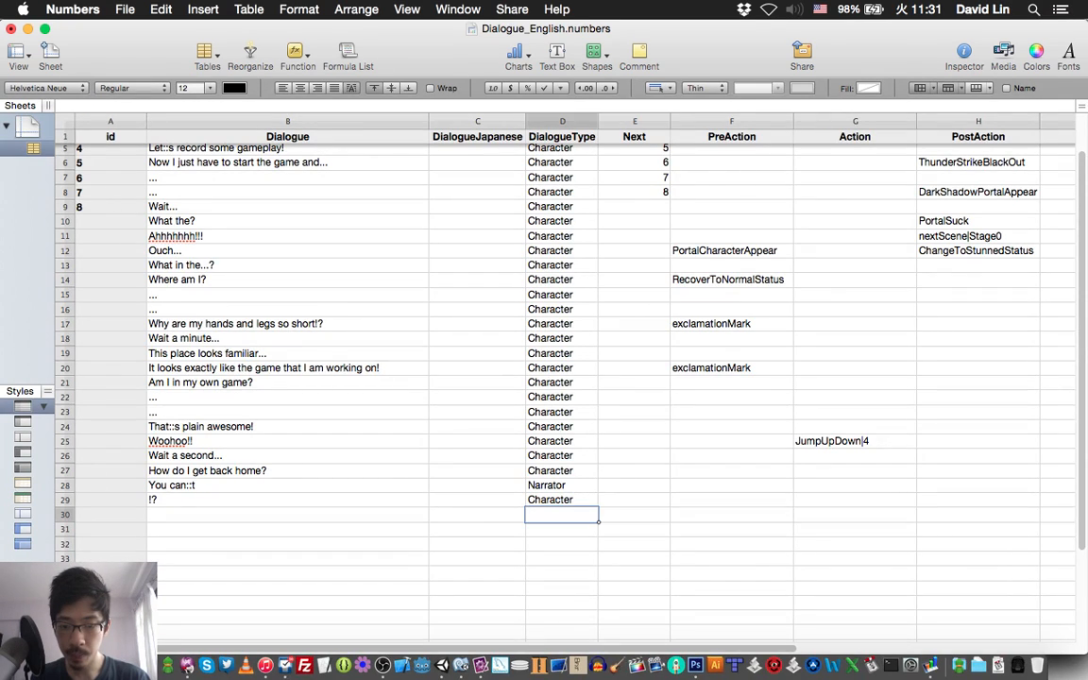
key("Left")
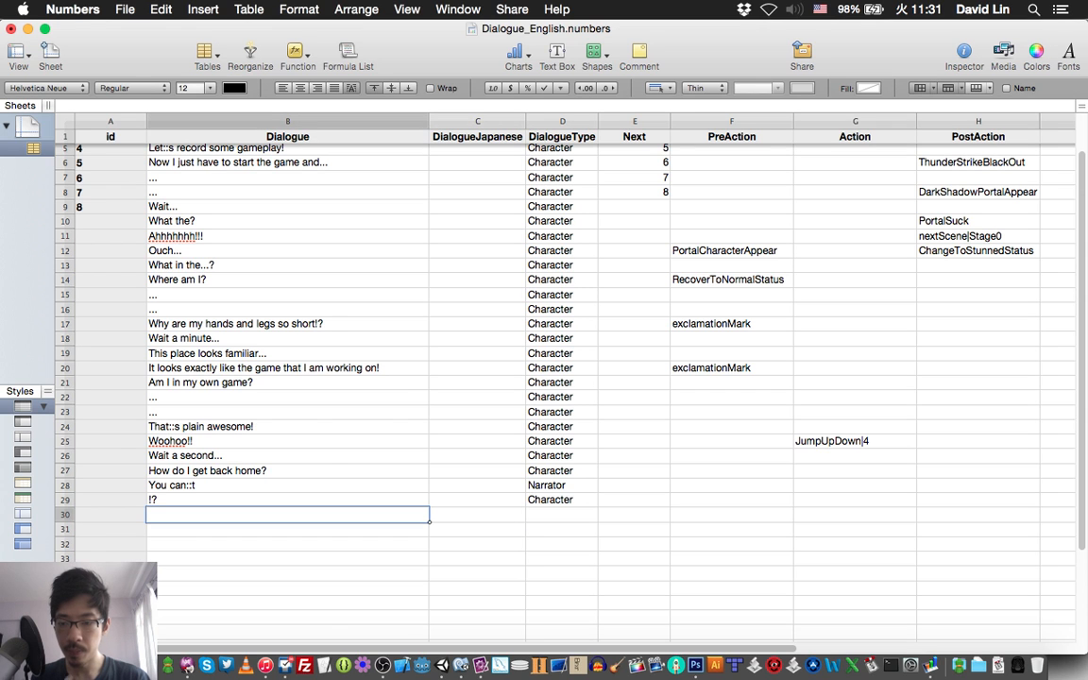
key("super+Tab")
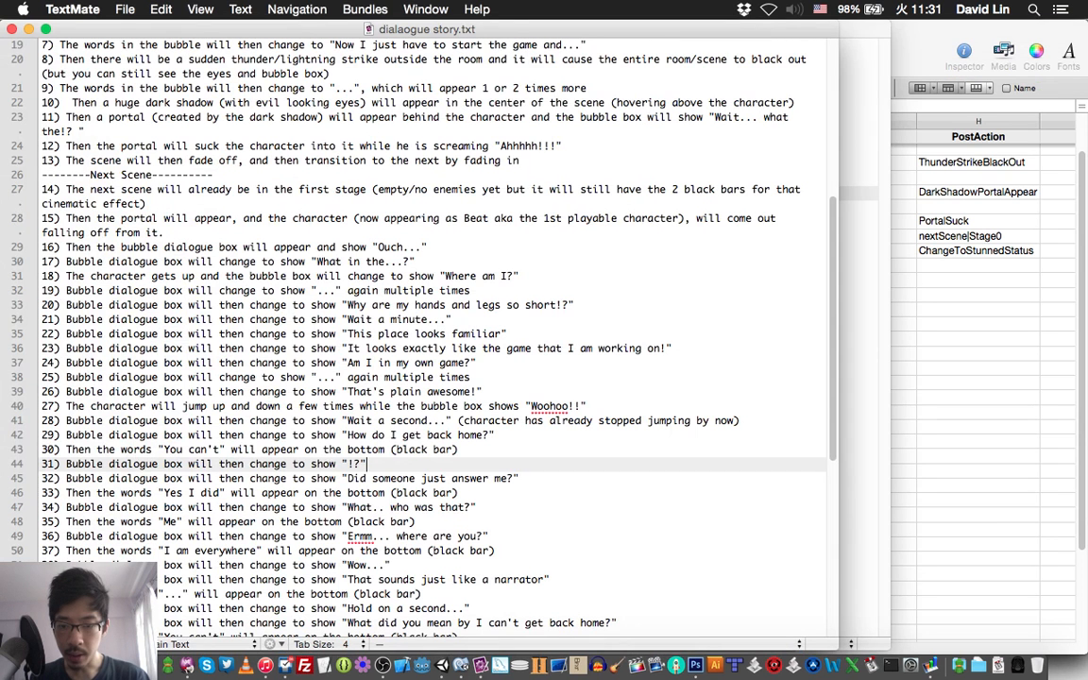
key("super+Tab")
type("Did")
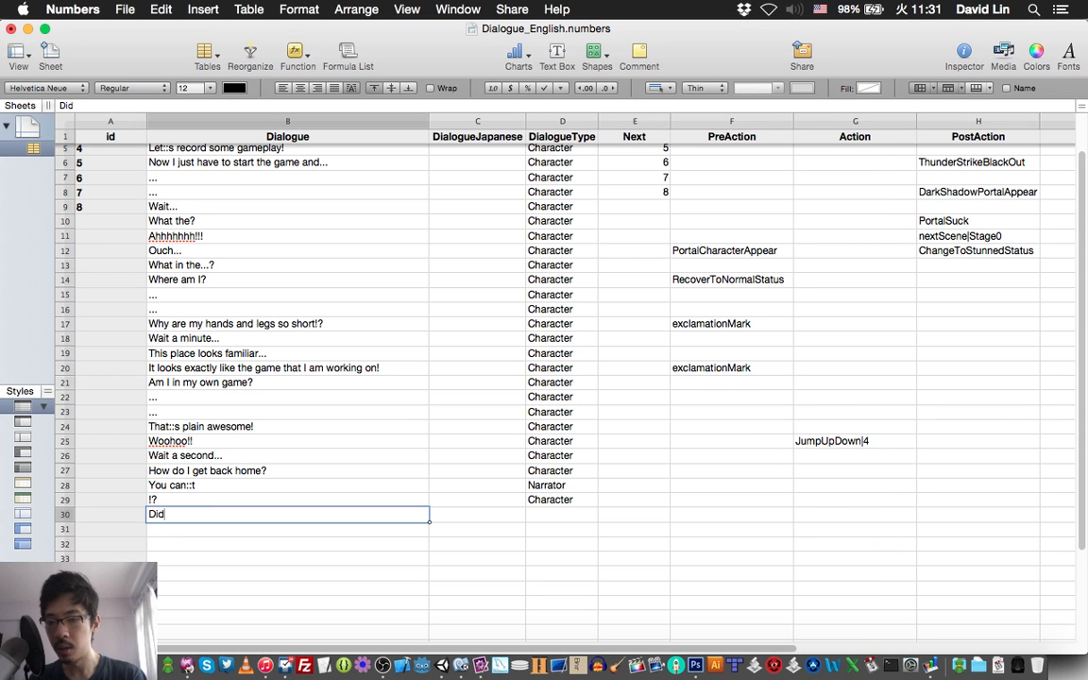
type(" someo")
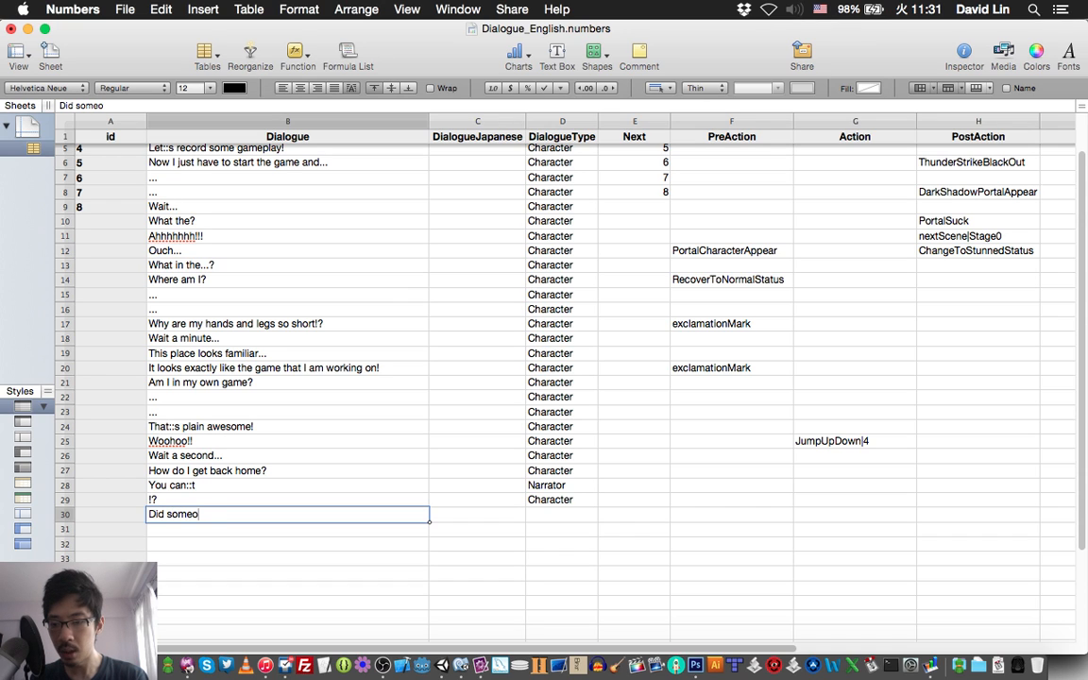
type("ne ju")
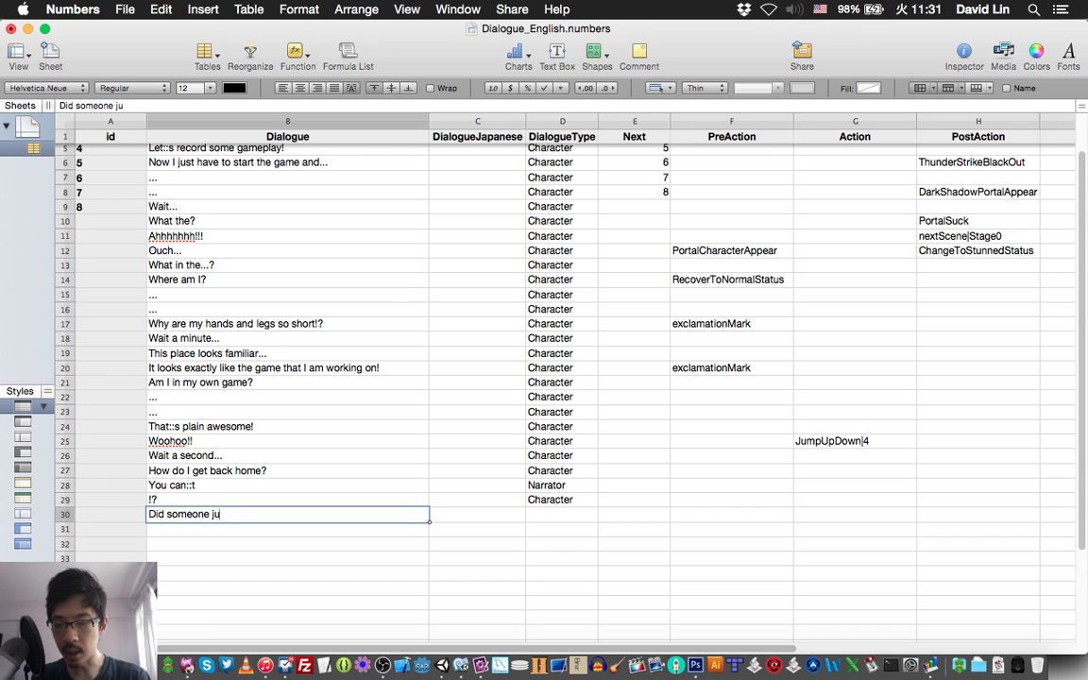
type("st answer")
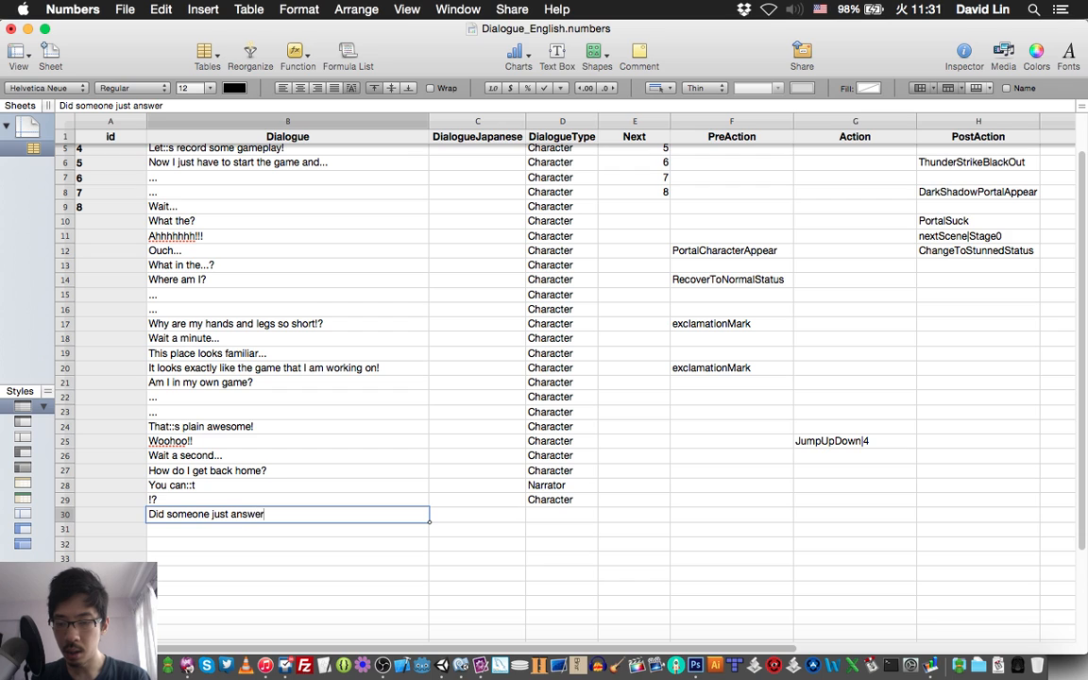
type(" me?")
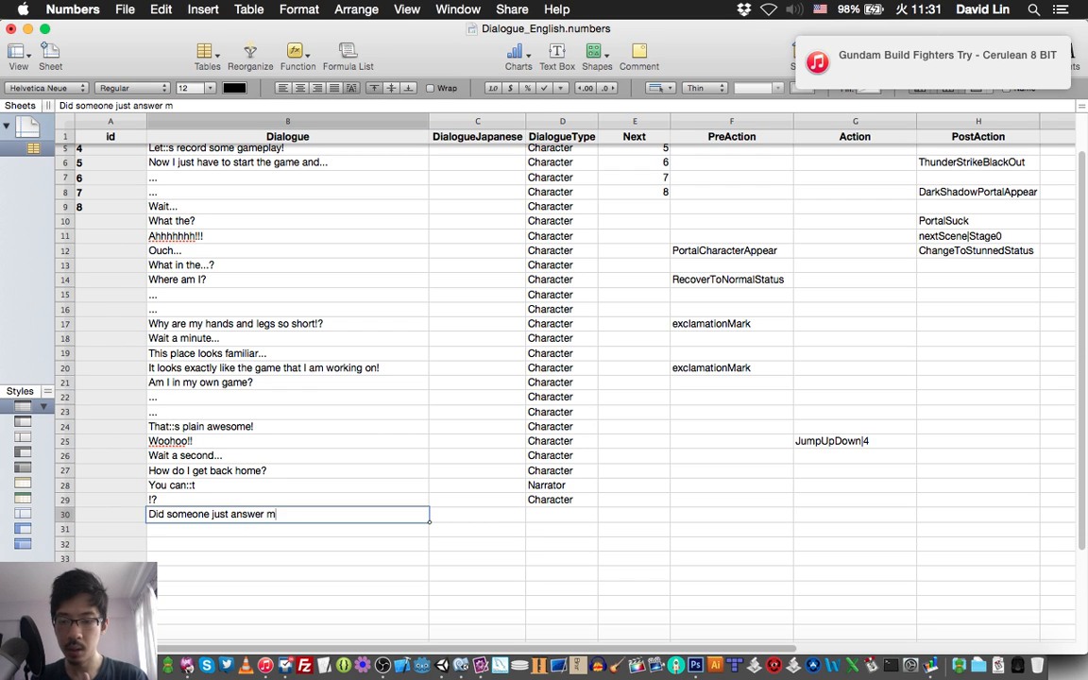
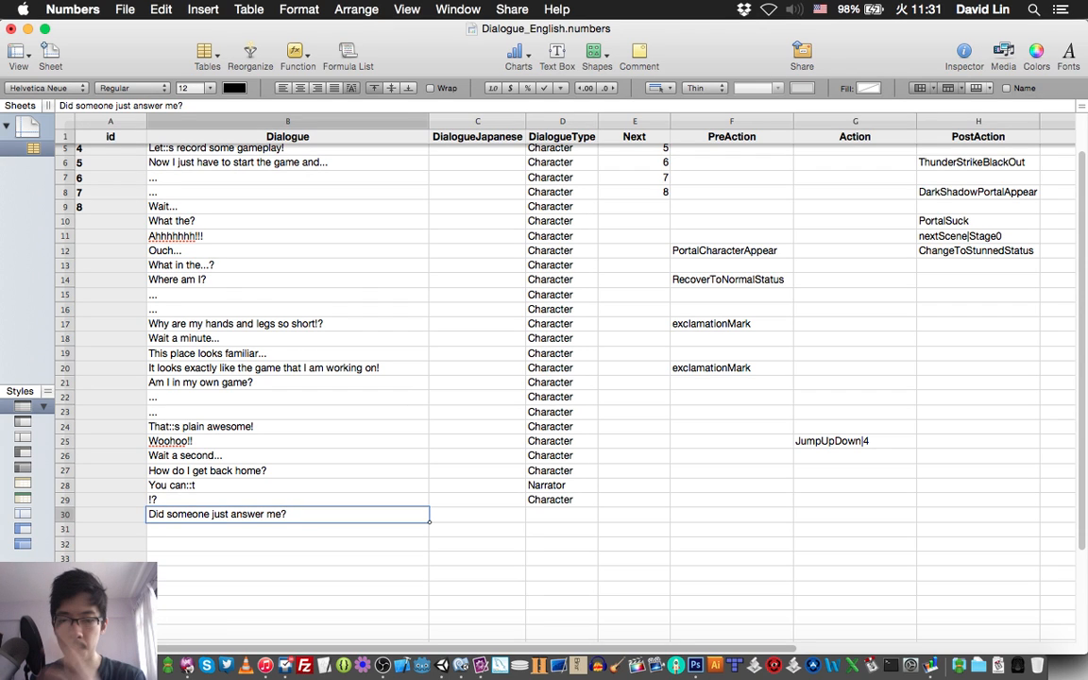
Copy the DialogueType "Character" from row 29 into row 30 and save the spreadsheet.
key("Tab")
key("Tab")
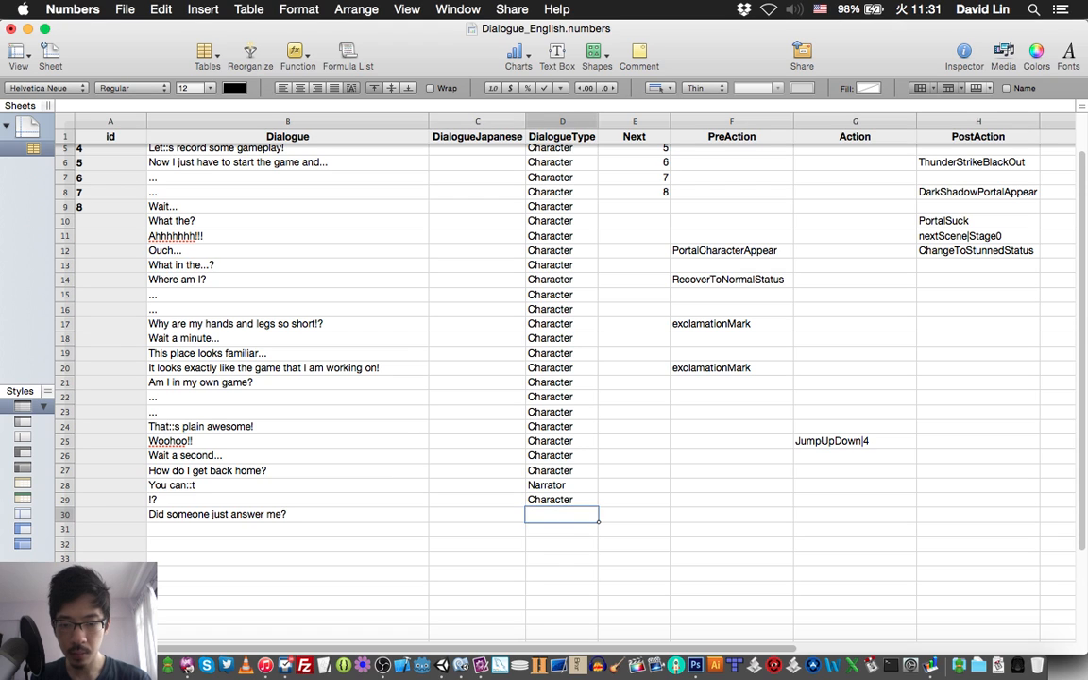
key("Up")
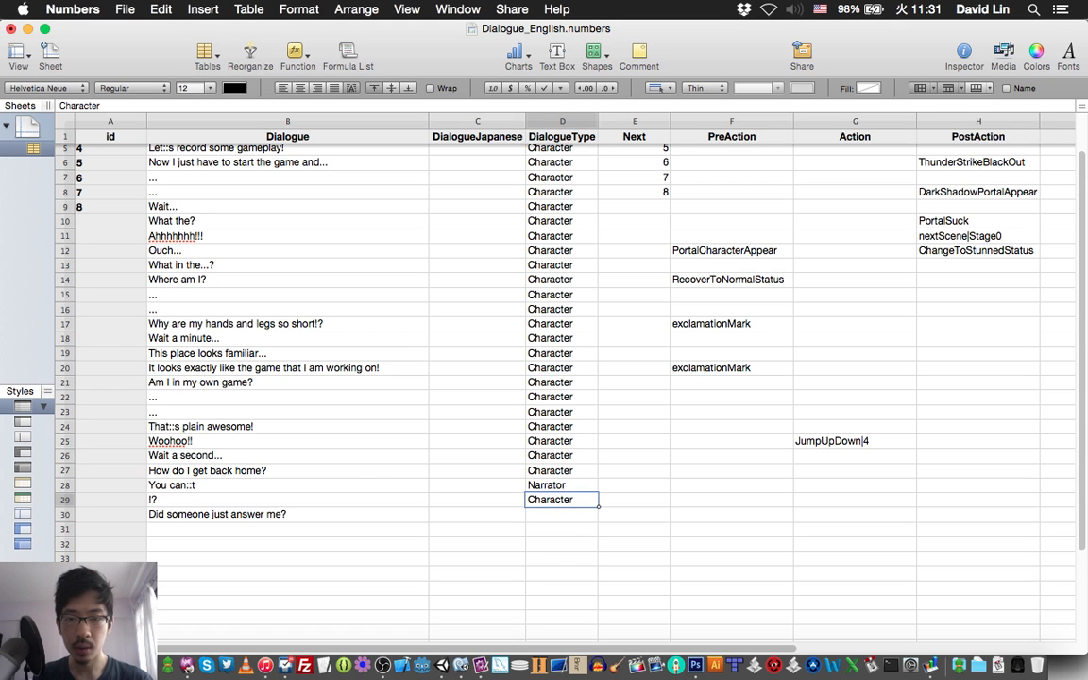
key("Down")
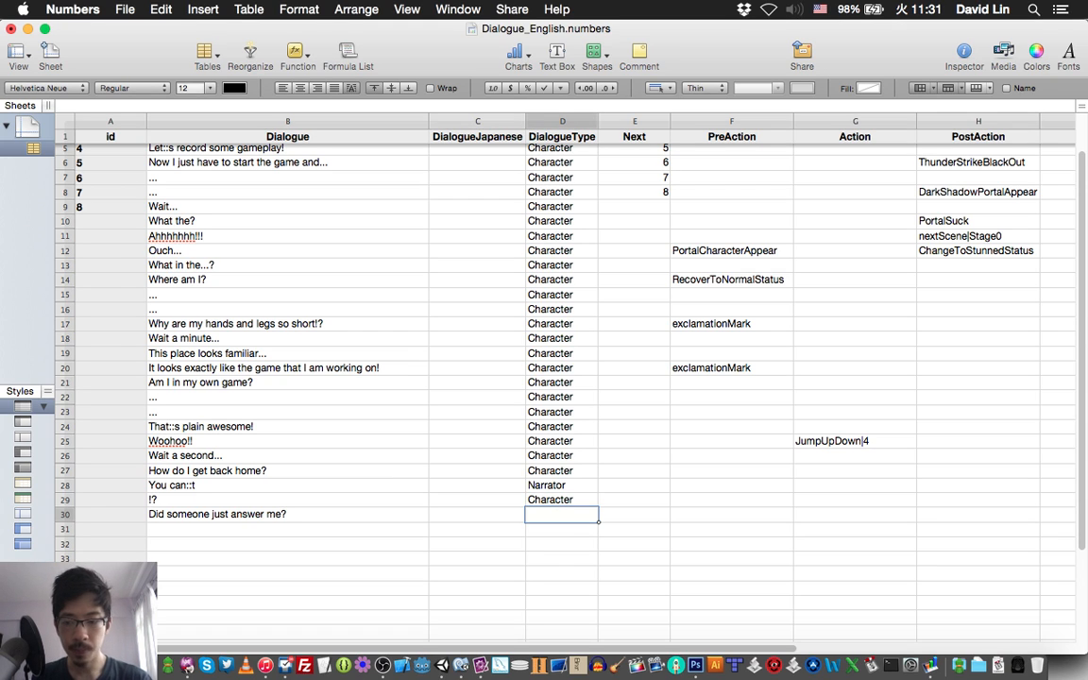
type("Character")
key("Down")
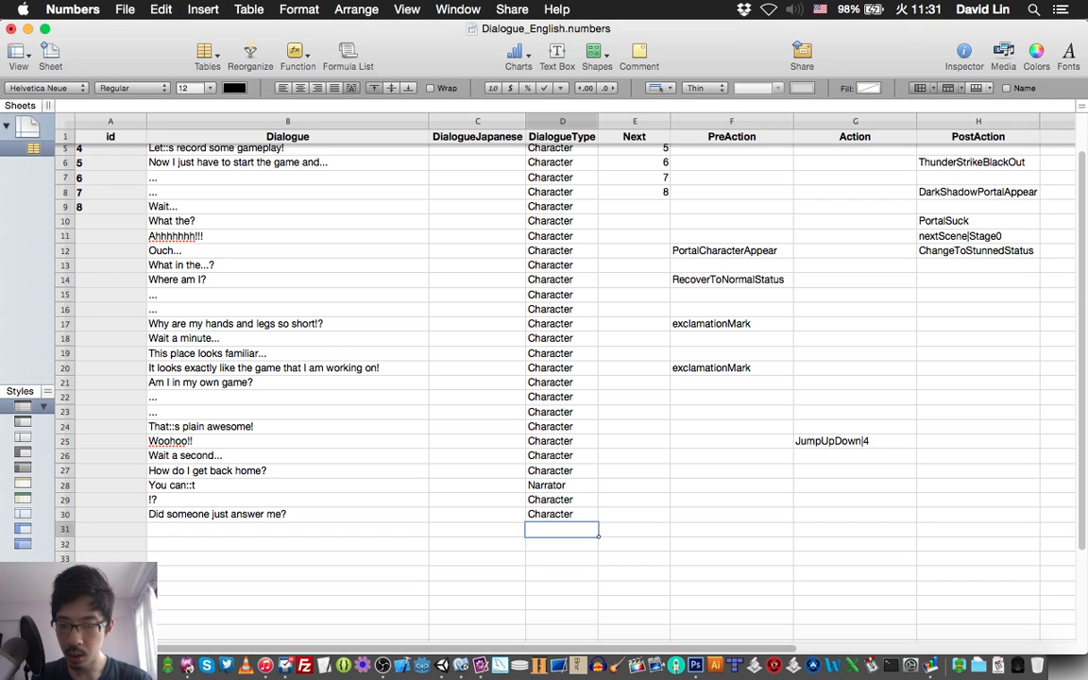
key("super+s")
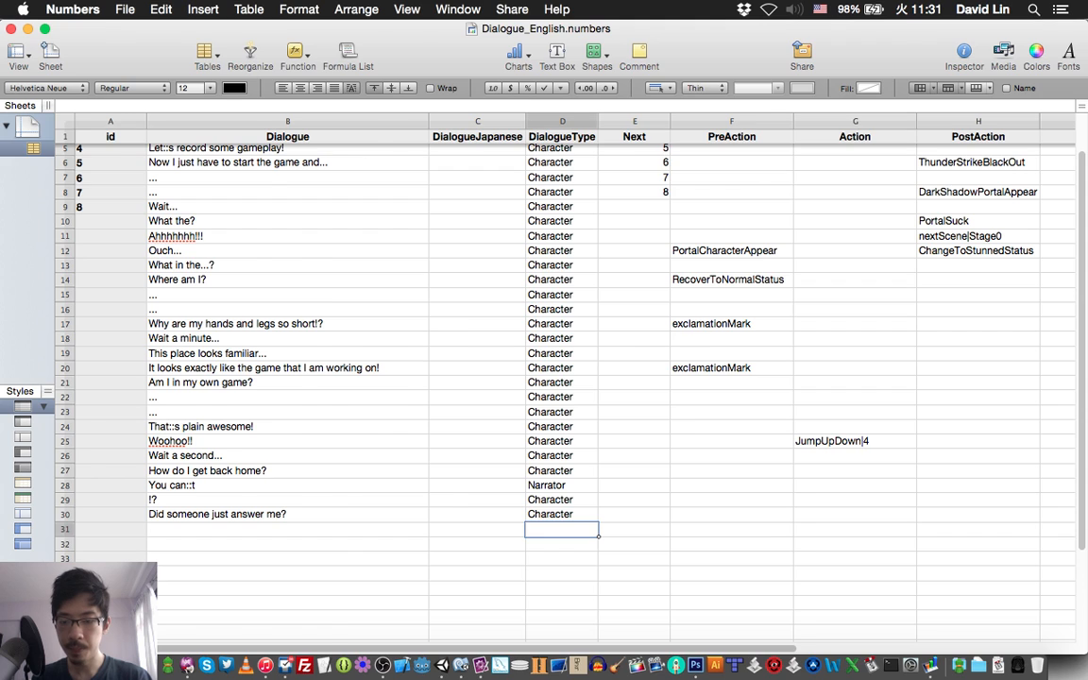
Check script line 33 in TextMate and enter "Yes I did" as row 31's Dialogue in Numbers.
key("super+Tab")
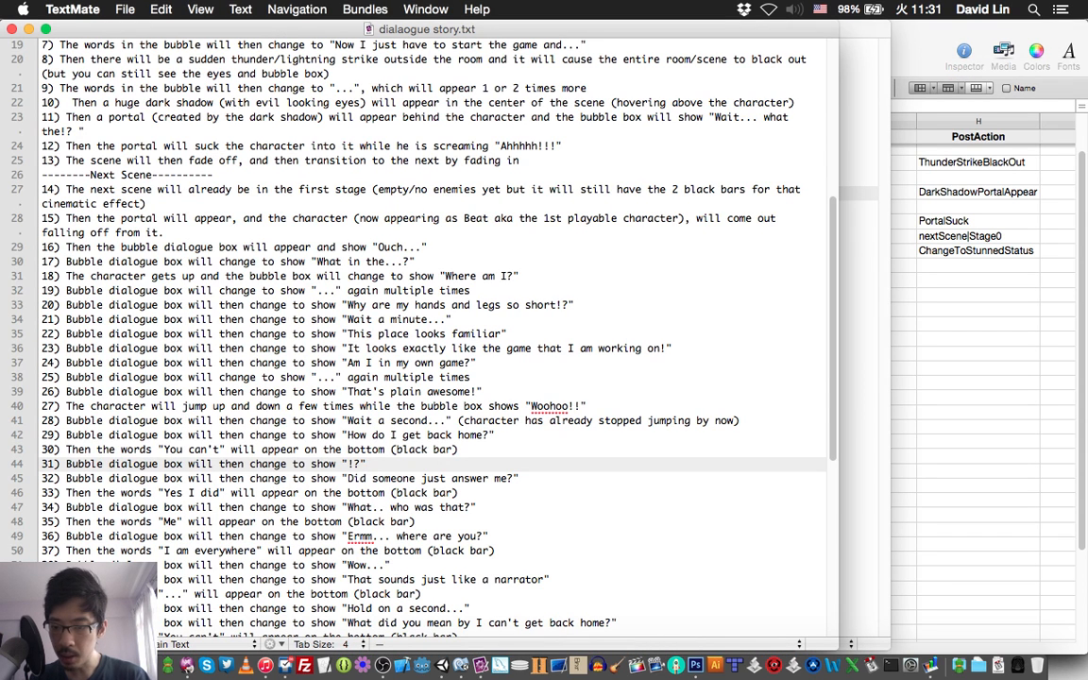
key("super+Tab")
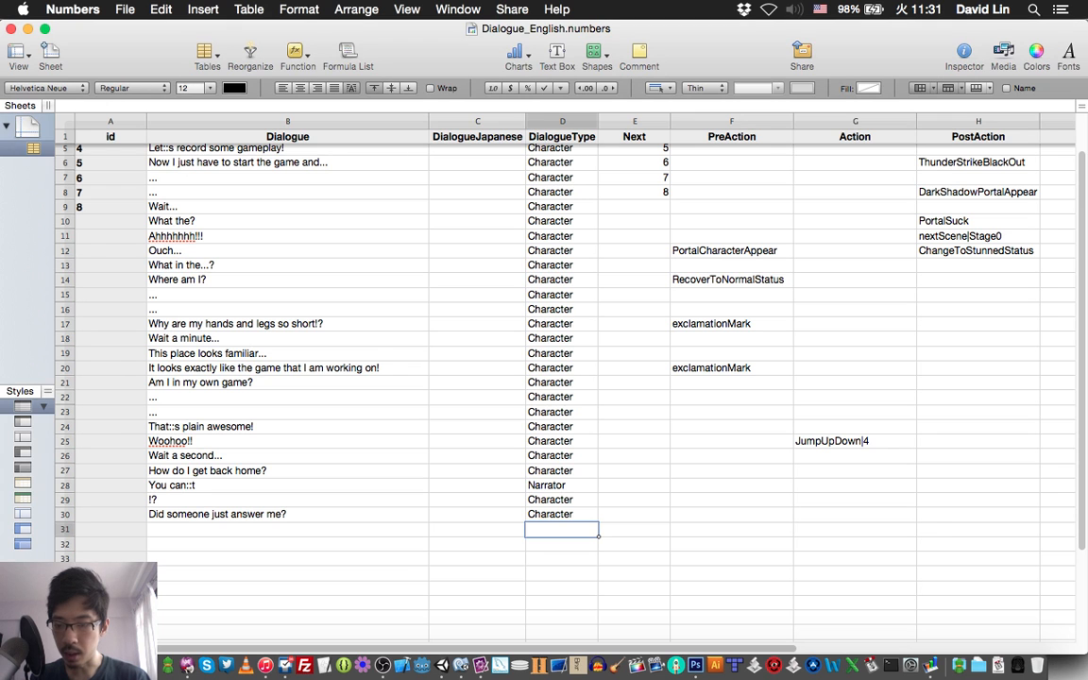
left_click(287, 529)
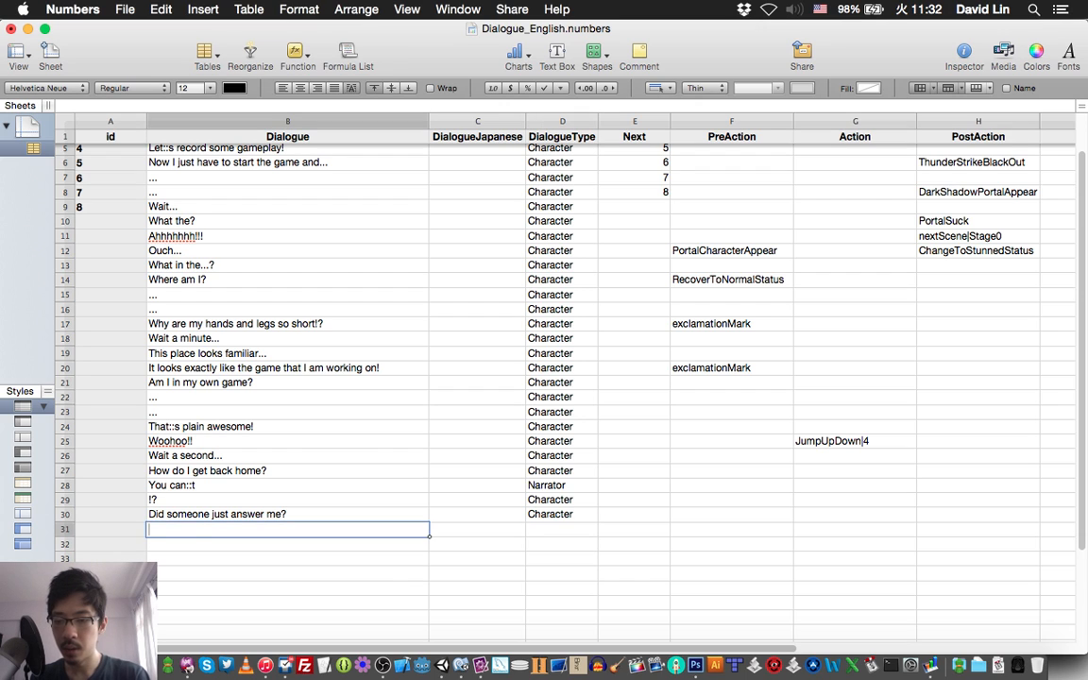
type("Yes")
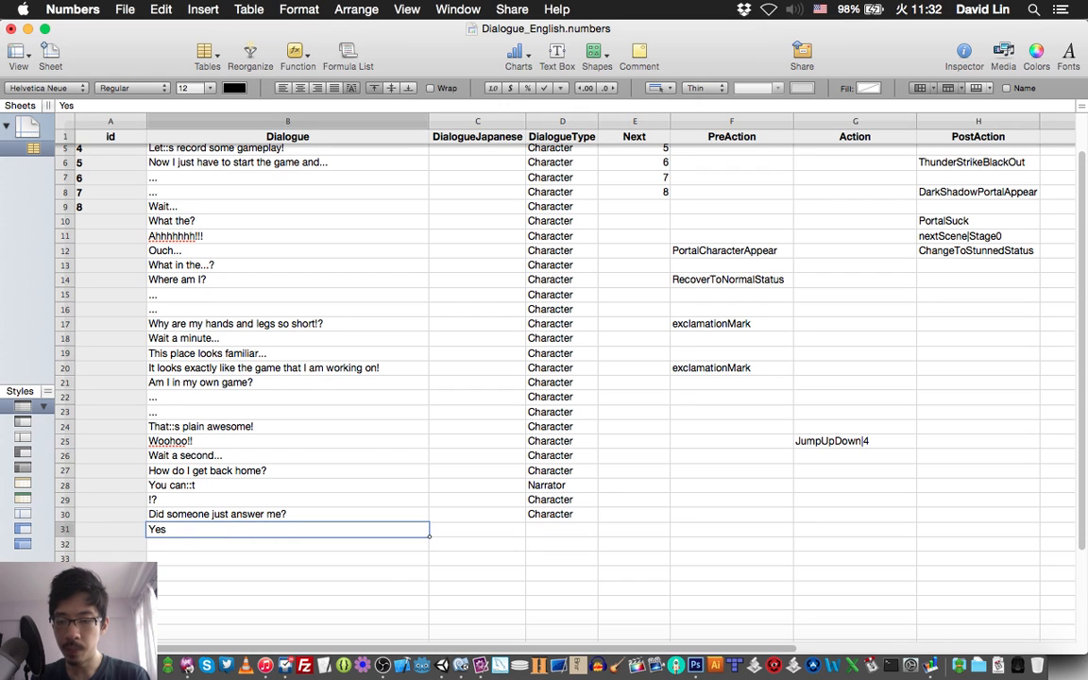
type(" I did")
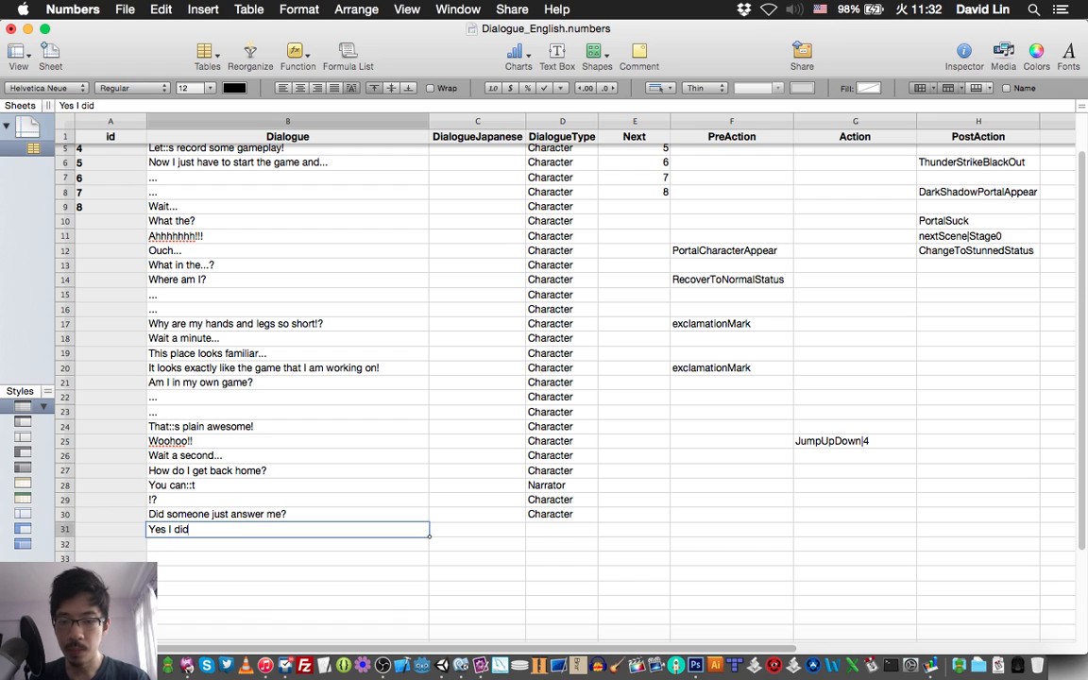
Set the DialogueType of row 31, the "Yes I did" line, to "Narrator" and save the spreadsheet.
left_click(562, 530)
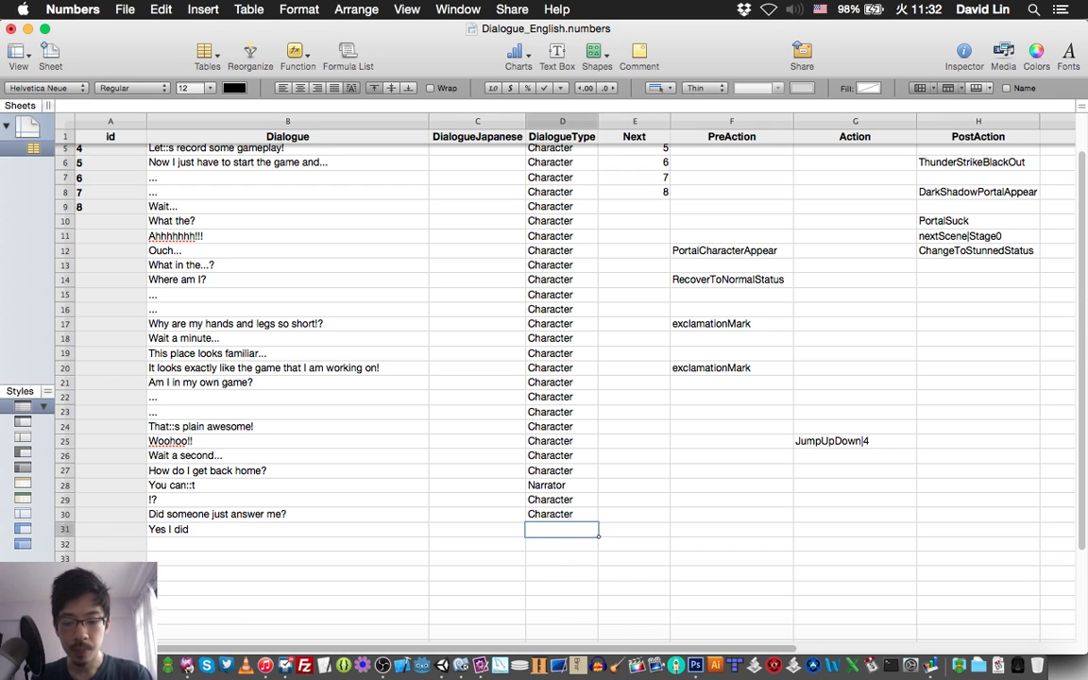
type("N")
key("Return")
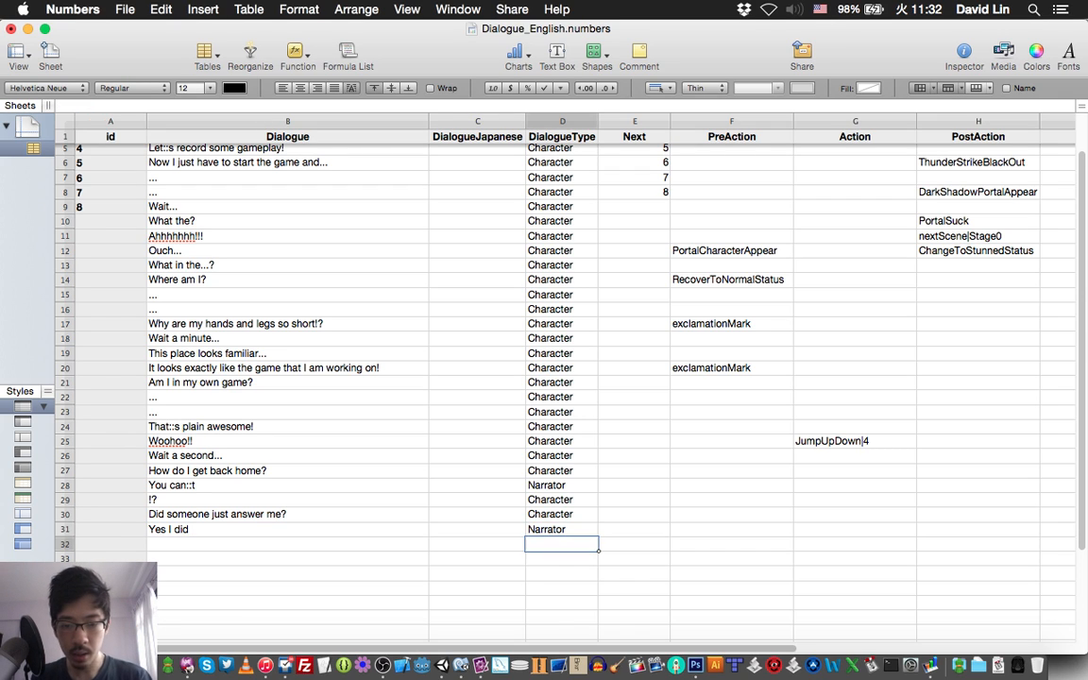
key("super+s")
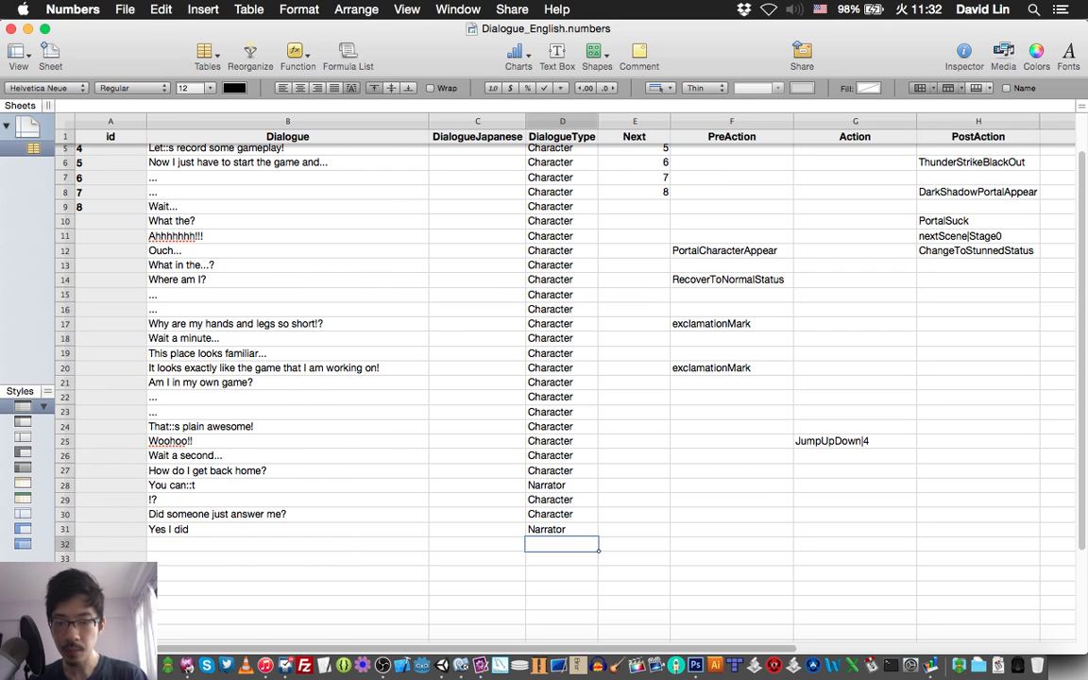
Mark "What" in script line 34 in TextMate and set row 32's PreAction to "exclamationMark" in Numbers.
key("super+Tab")
scroll(378, 302, "down", 1)
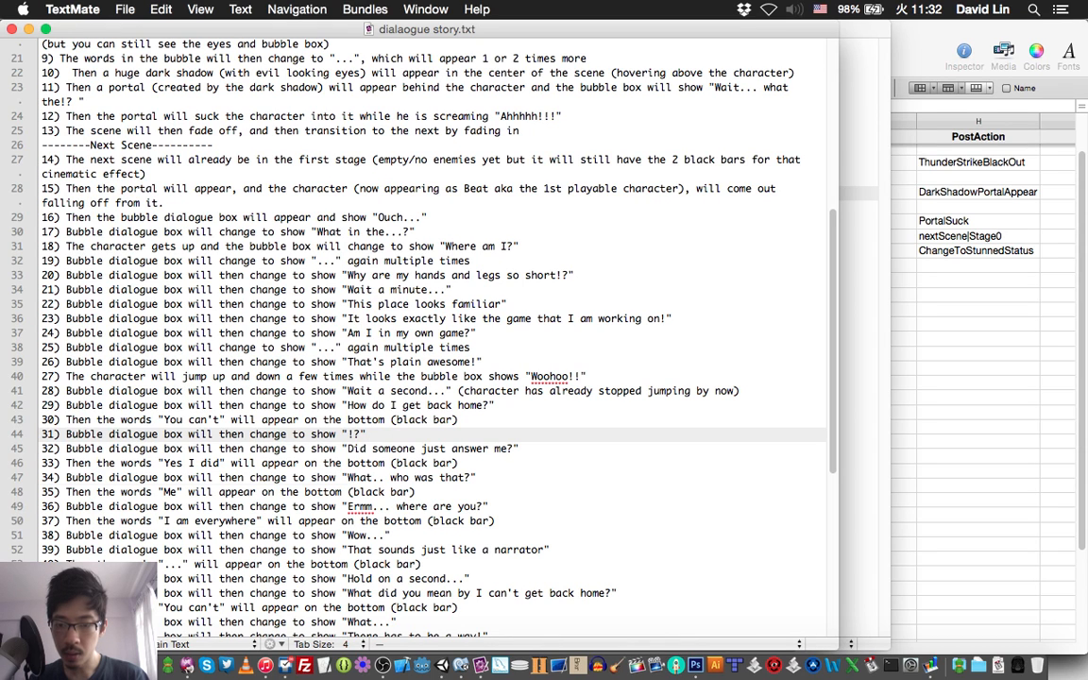
double_click(360, 478)
key("super+Tab")
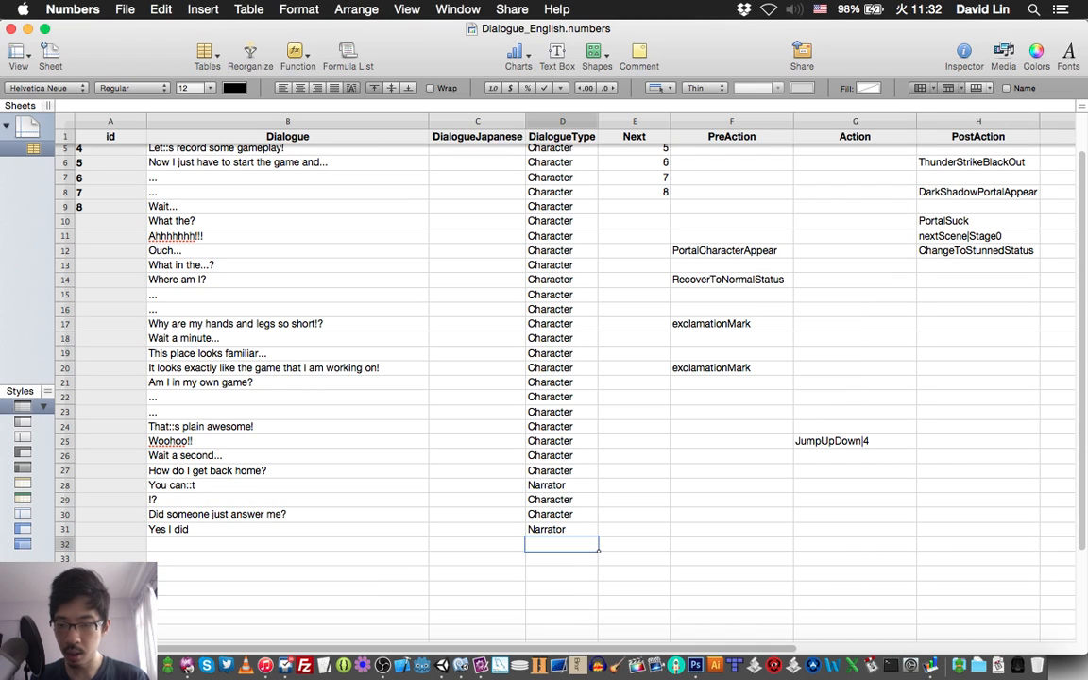
left_click(289, 544)
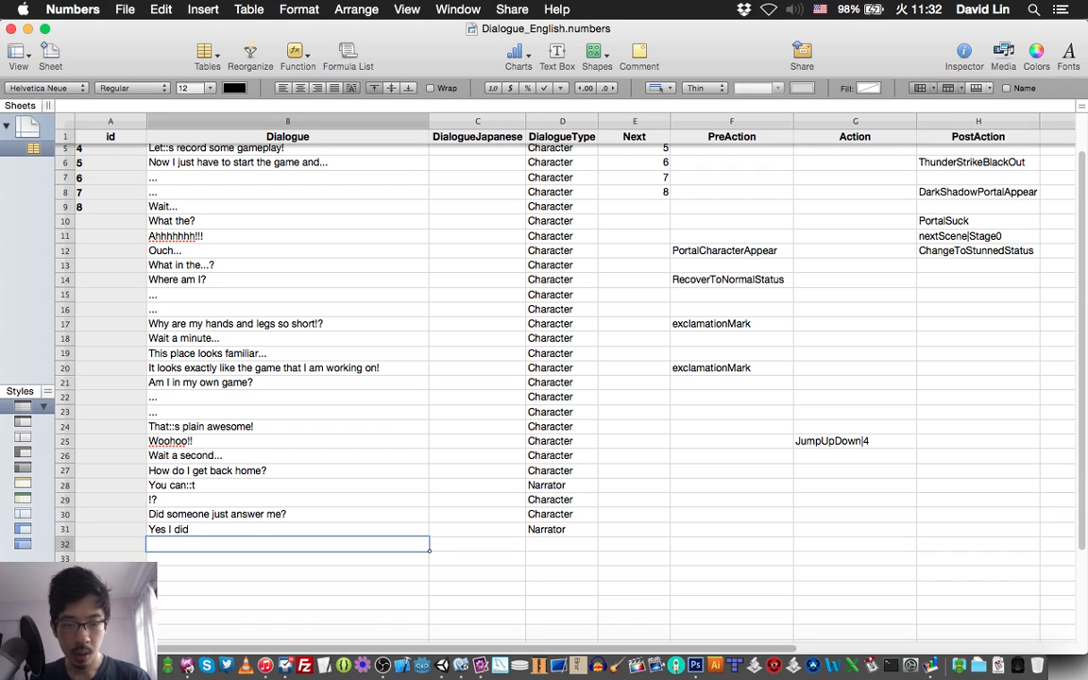
left_click(732, 544)
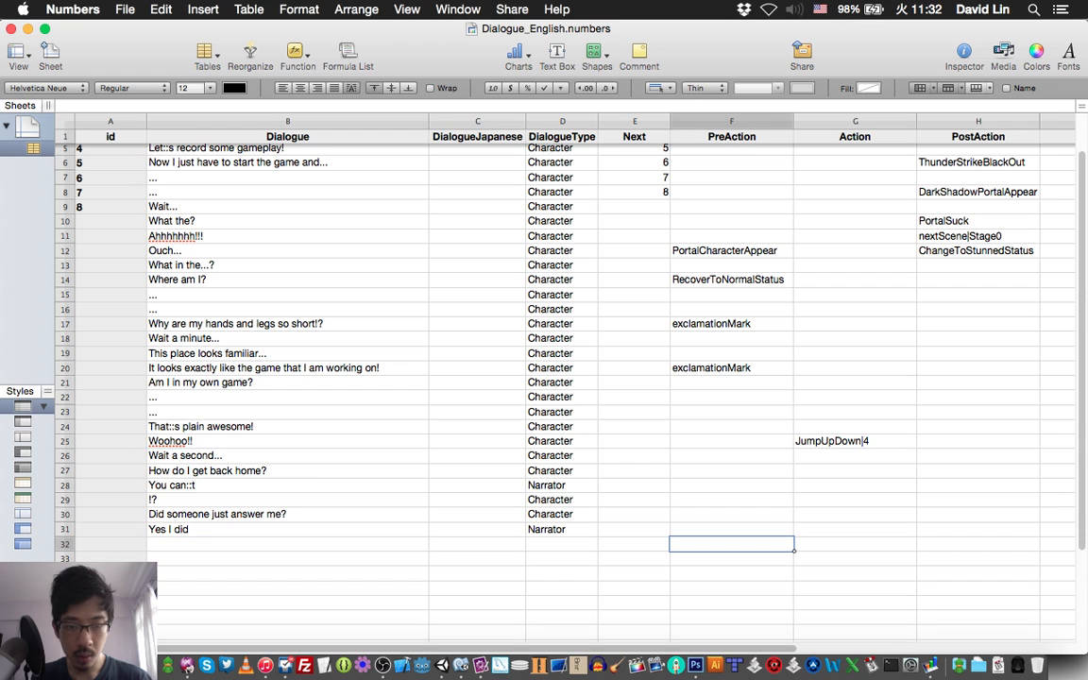
type("exc")
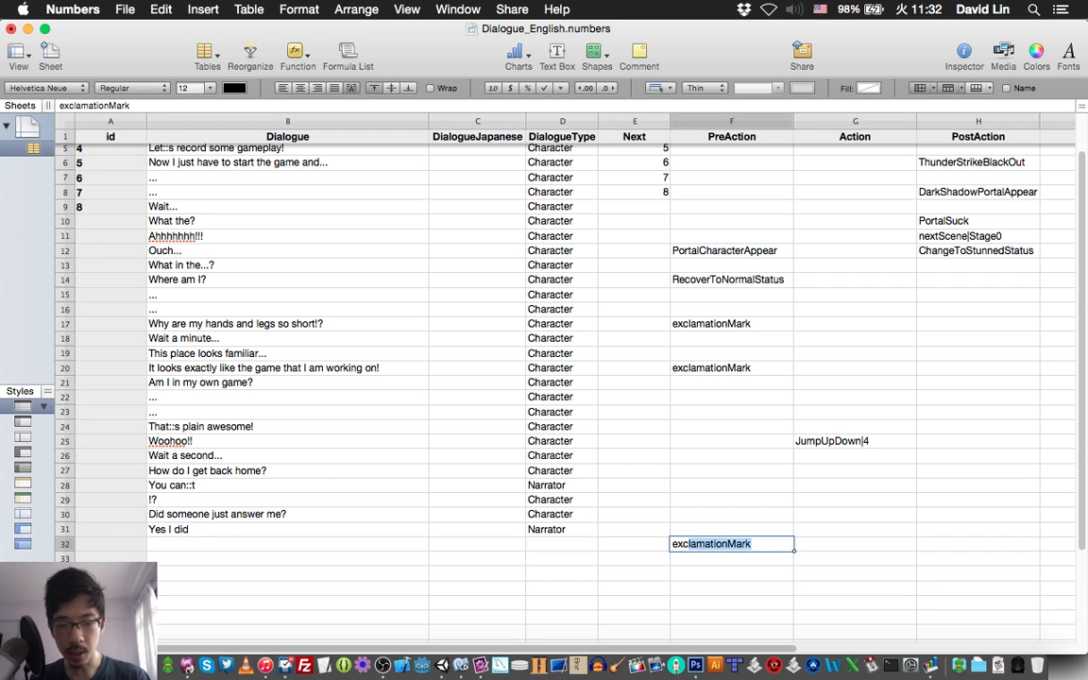
key("Tab")
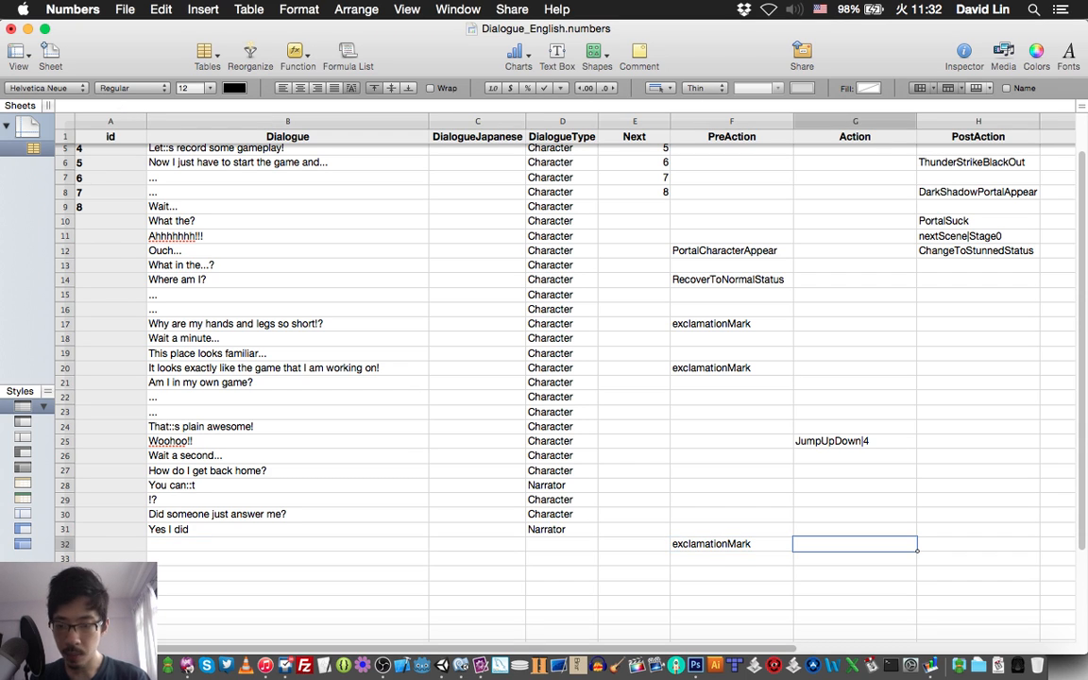
Enter "Who was that!?" as the Dialogue of row 32.
left_click(288, 544)
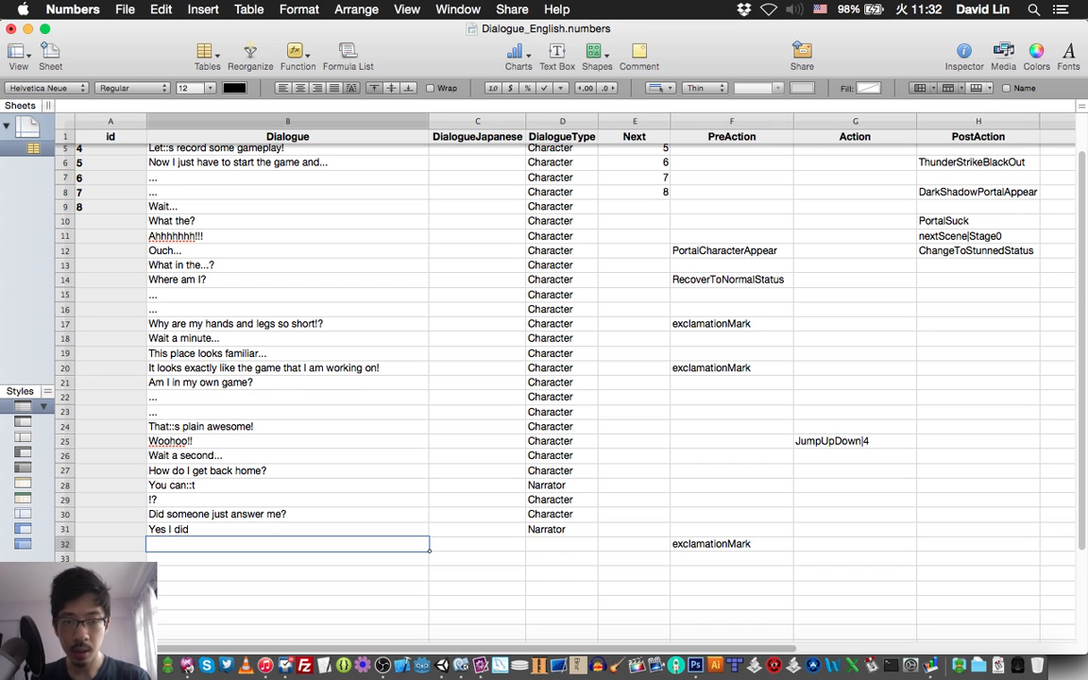
type("Who")
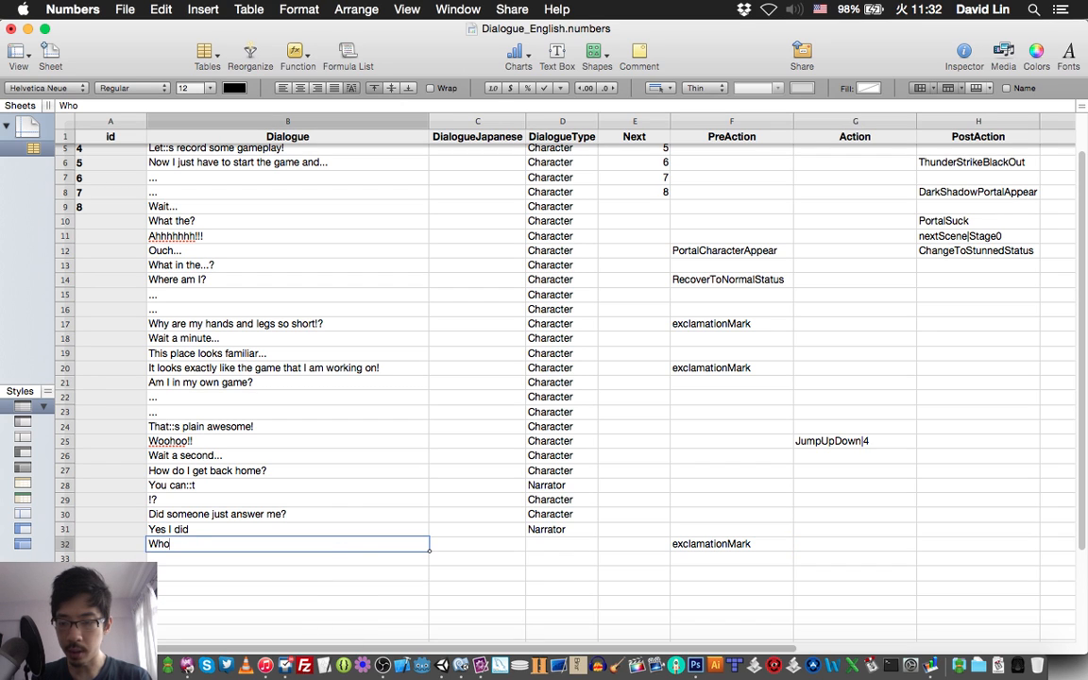
type(" was that")
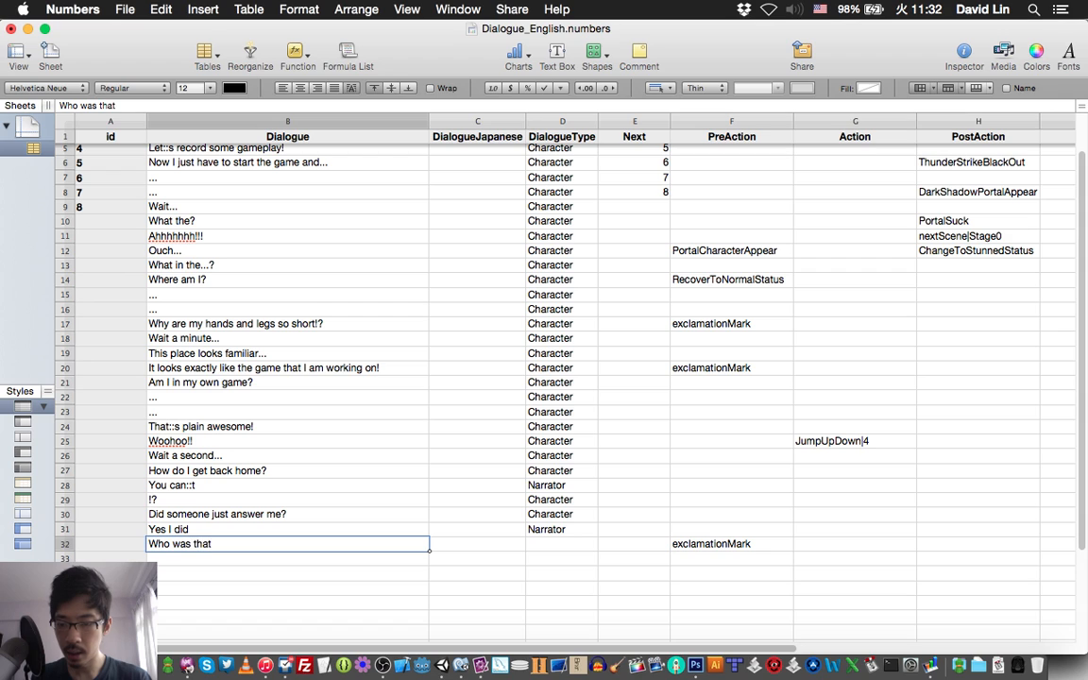
type("!?")
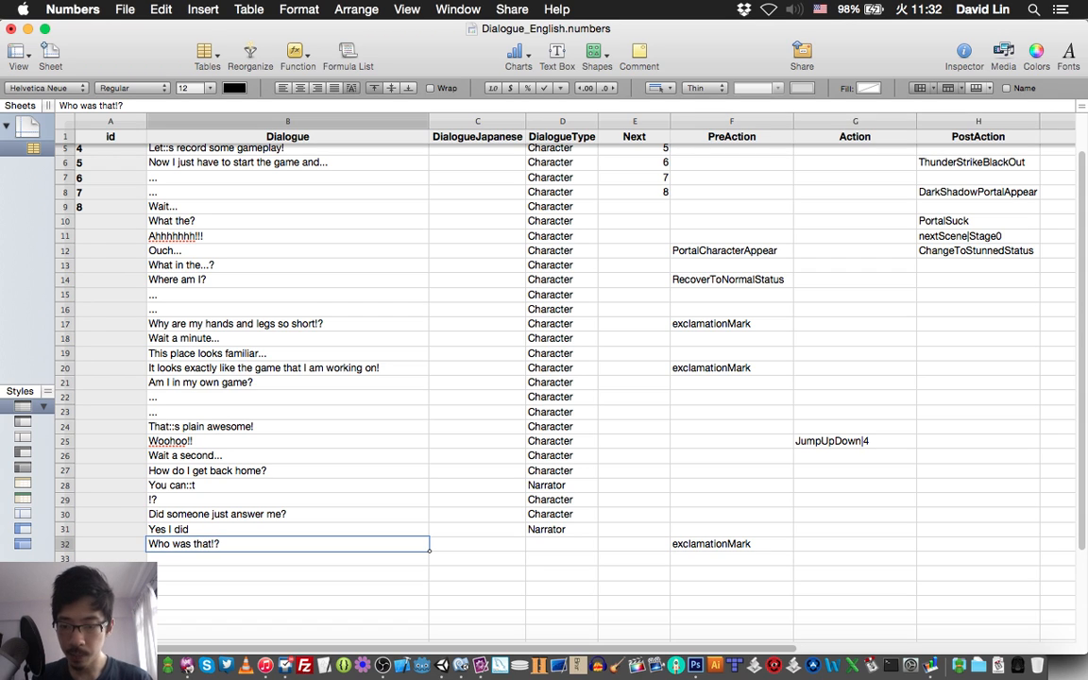
Set the DialogueType of row 32, the "Who was that!?" line, to "Character" and save the spreadsheet.
key("Tab")
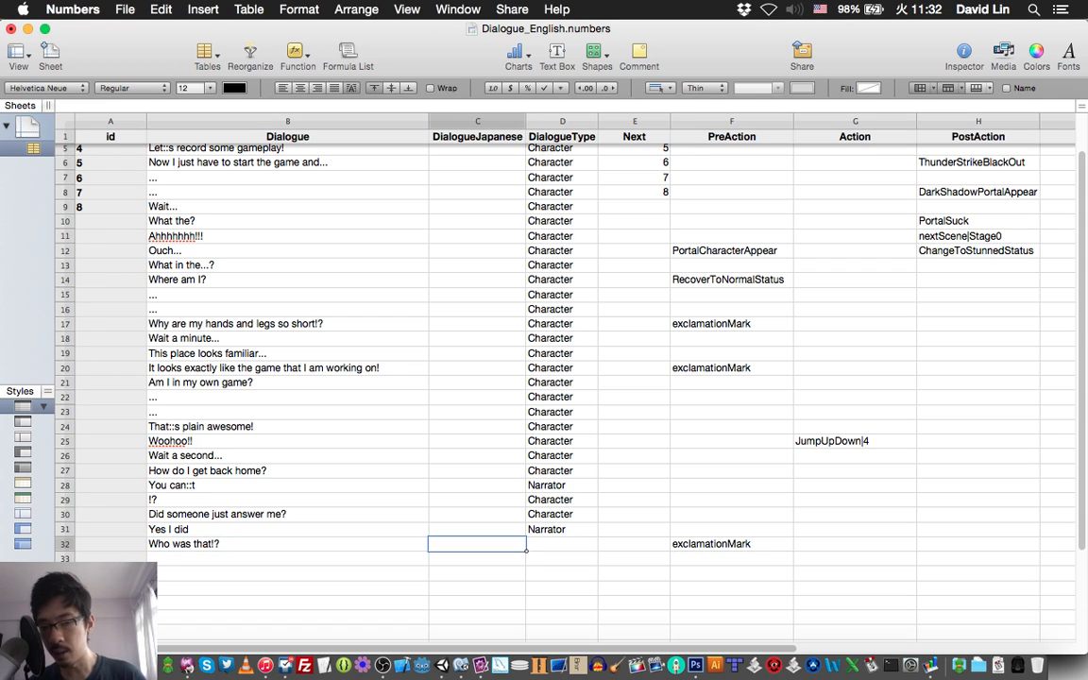
key("Tab")
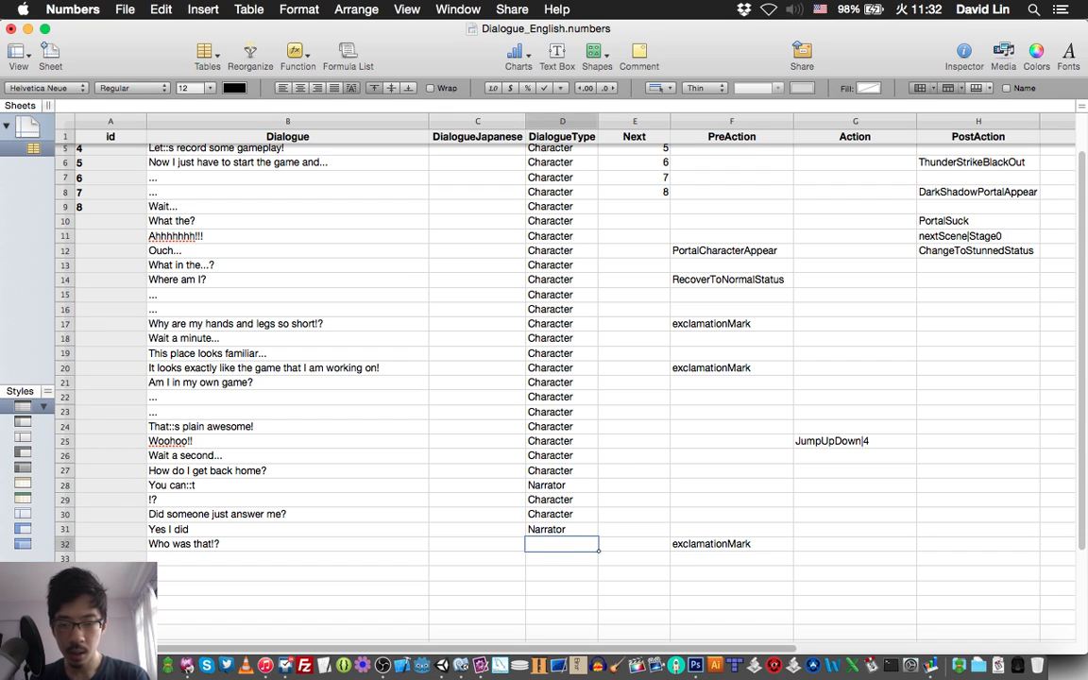
type("Char")
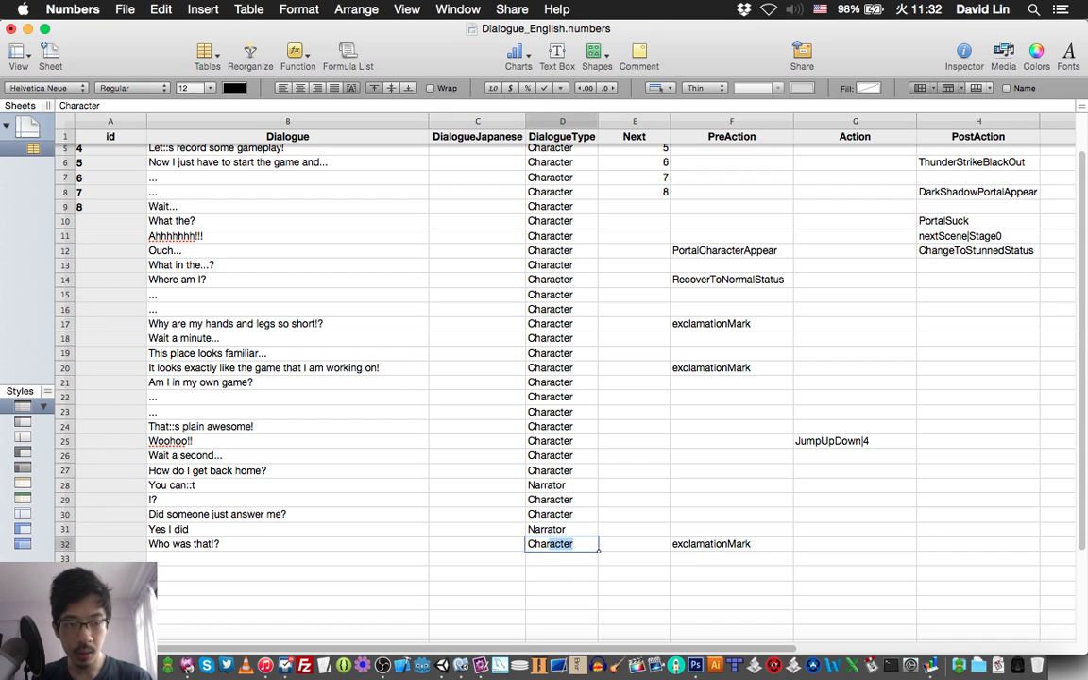
type("ac")
key("Return")
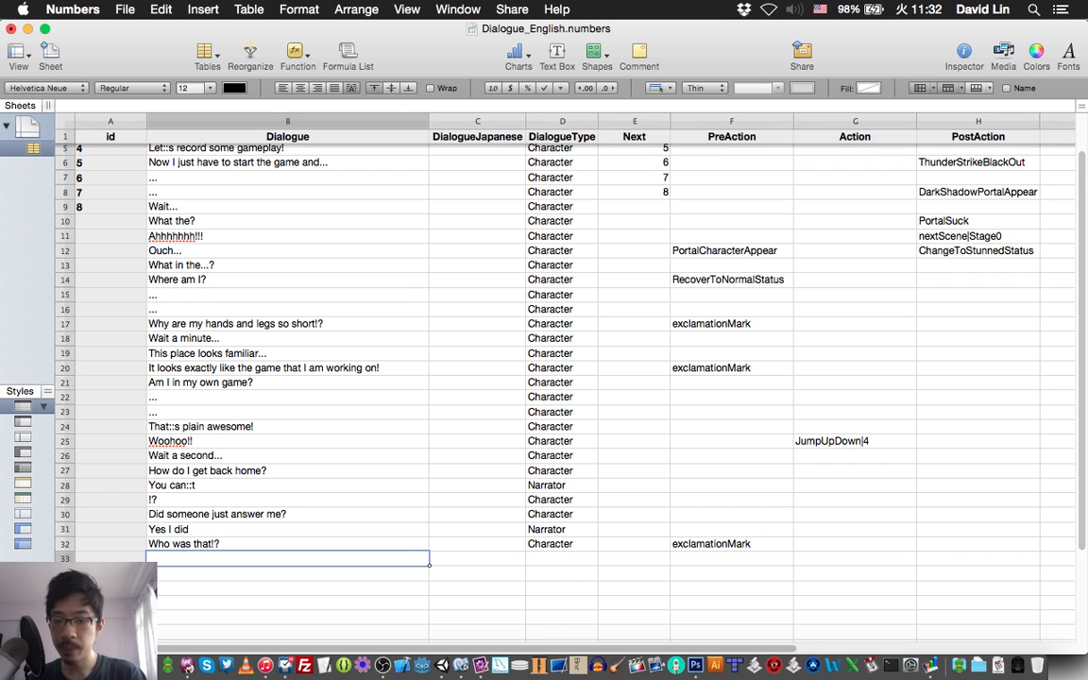
key("super+s")
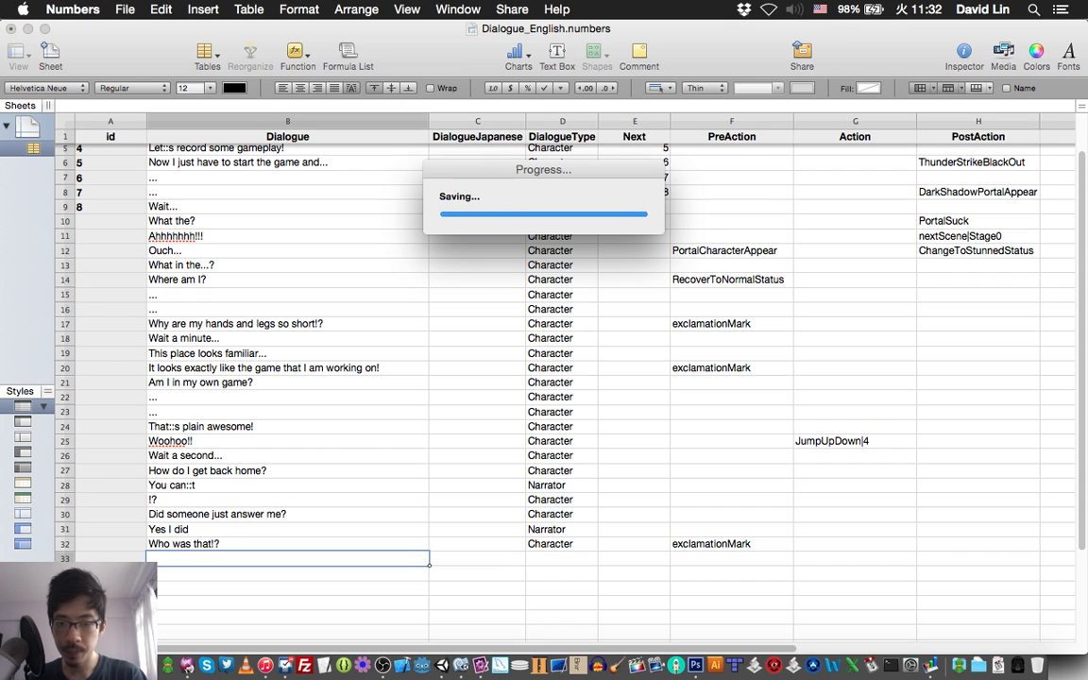
Check script line 35 in TextMate and enter "Me" as row 33's Dialogue in Numbers.
scroll(562, 349, "down", 1)
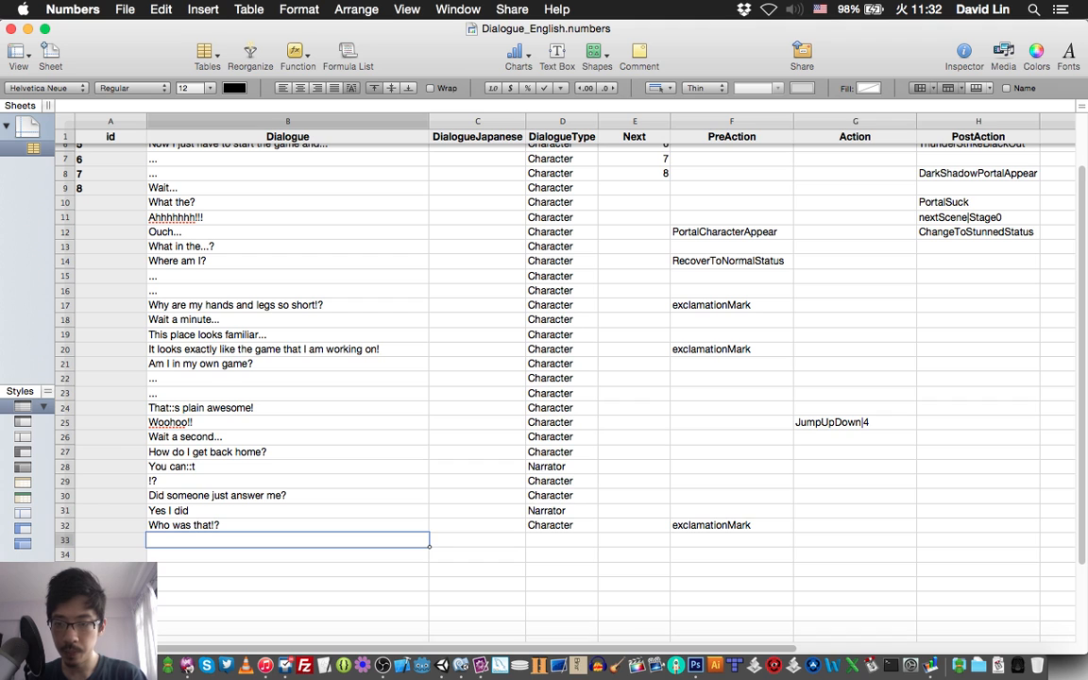
scroll(562, 349, "down", 2)
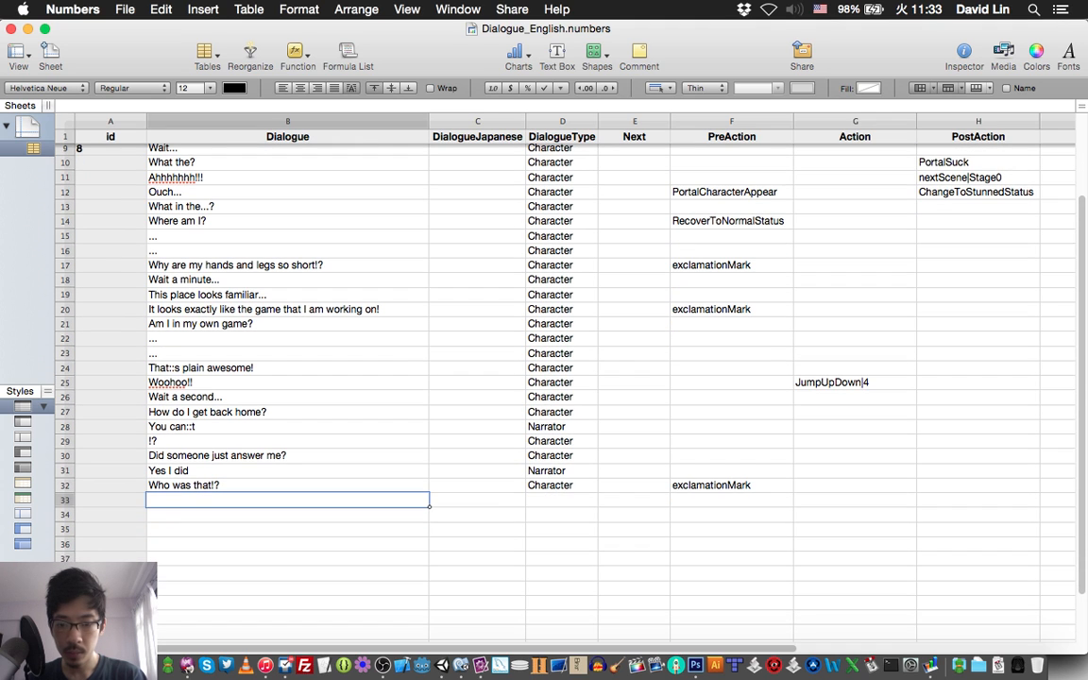
scroll(562, 350, "down", 1)
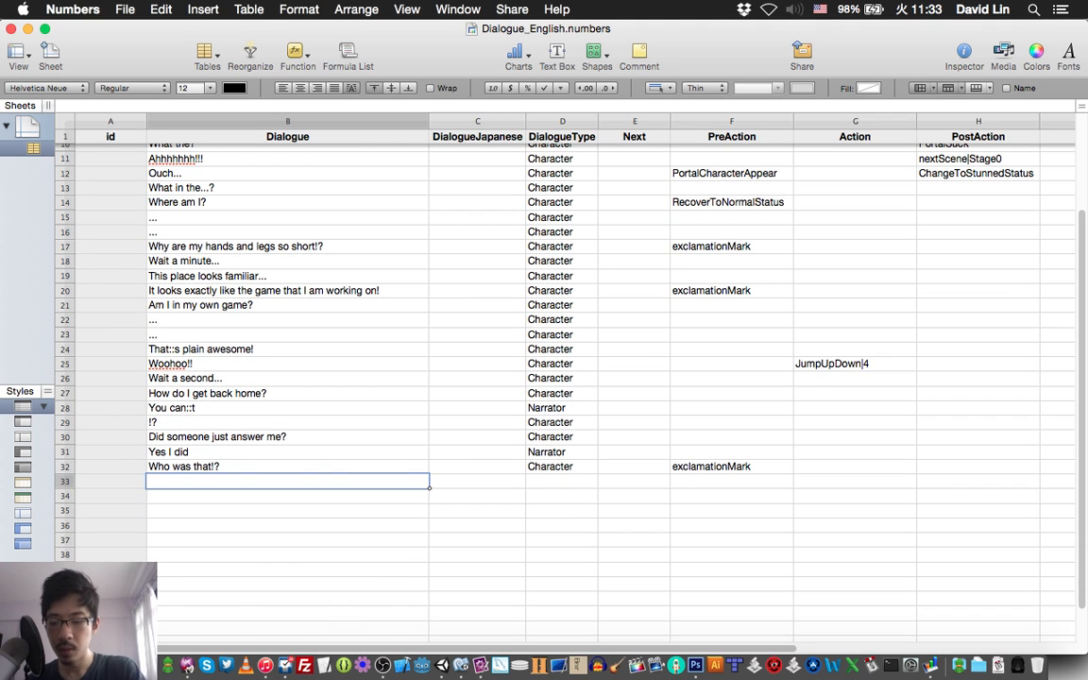
key("super+Tab")
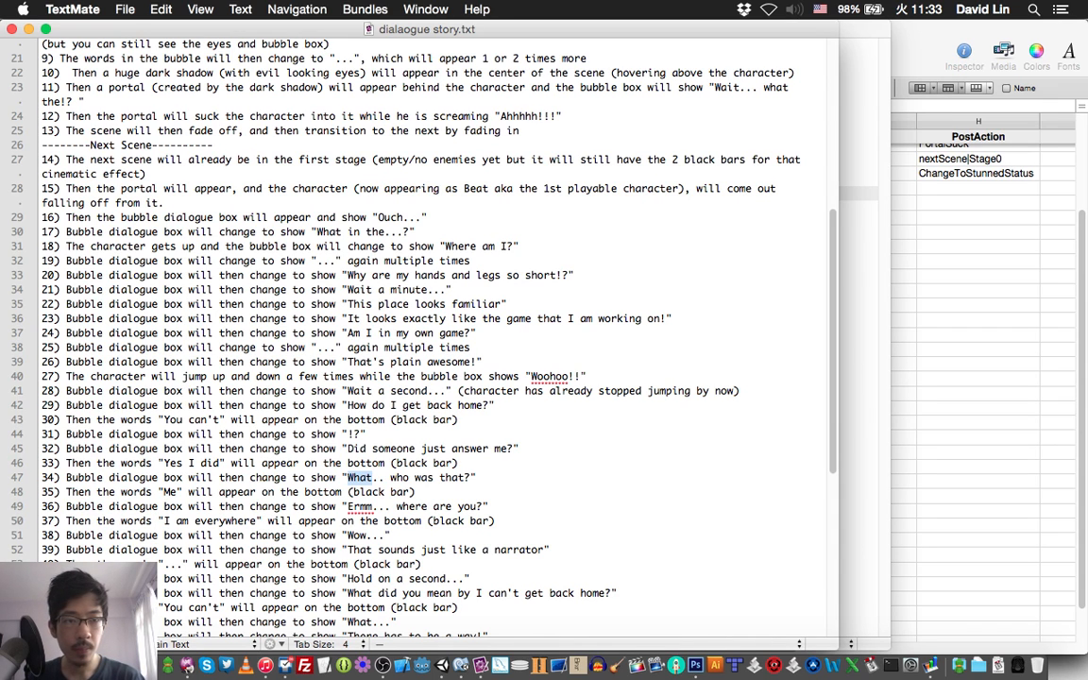
key("super+Tab")
type("Me")
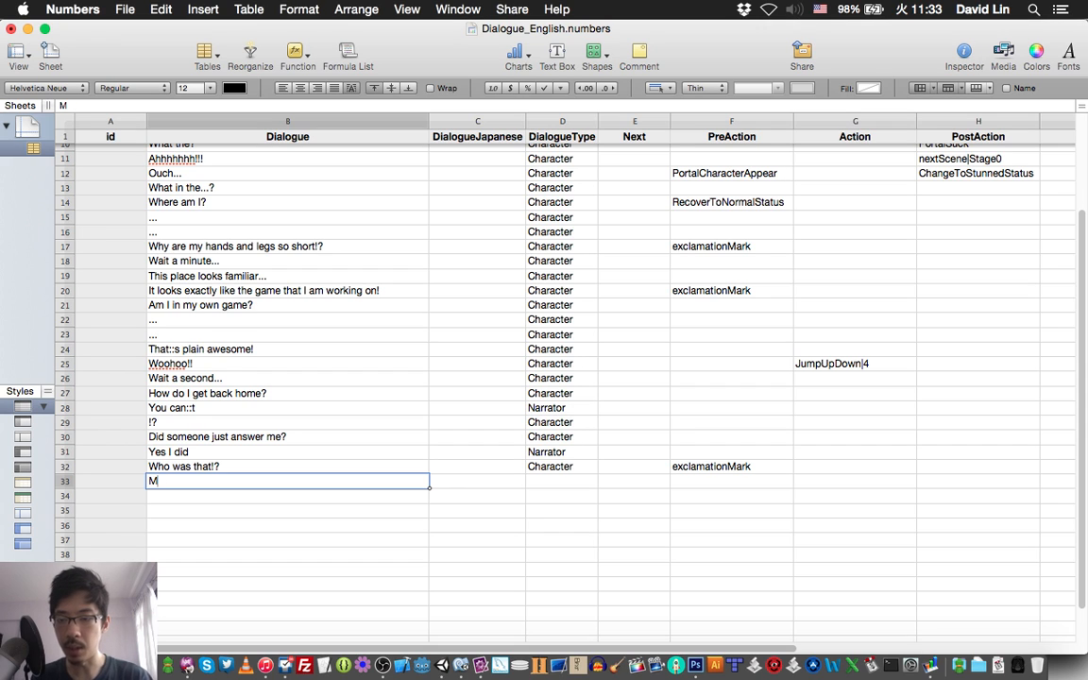
Set the DialogueType of row 33, the "Me" line, to "Narrator" and save the spreadsheet.
key("Tab")
key("Tab")
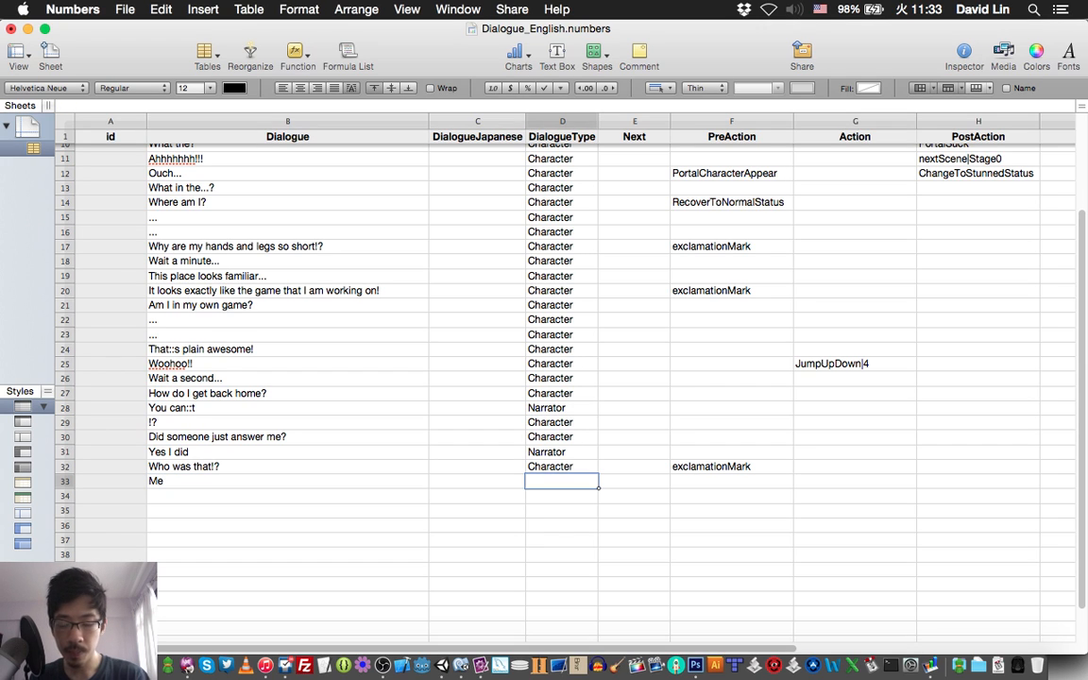
type("Narrator")
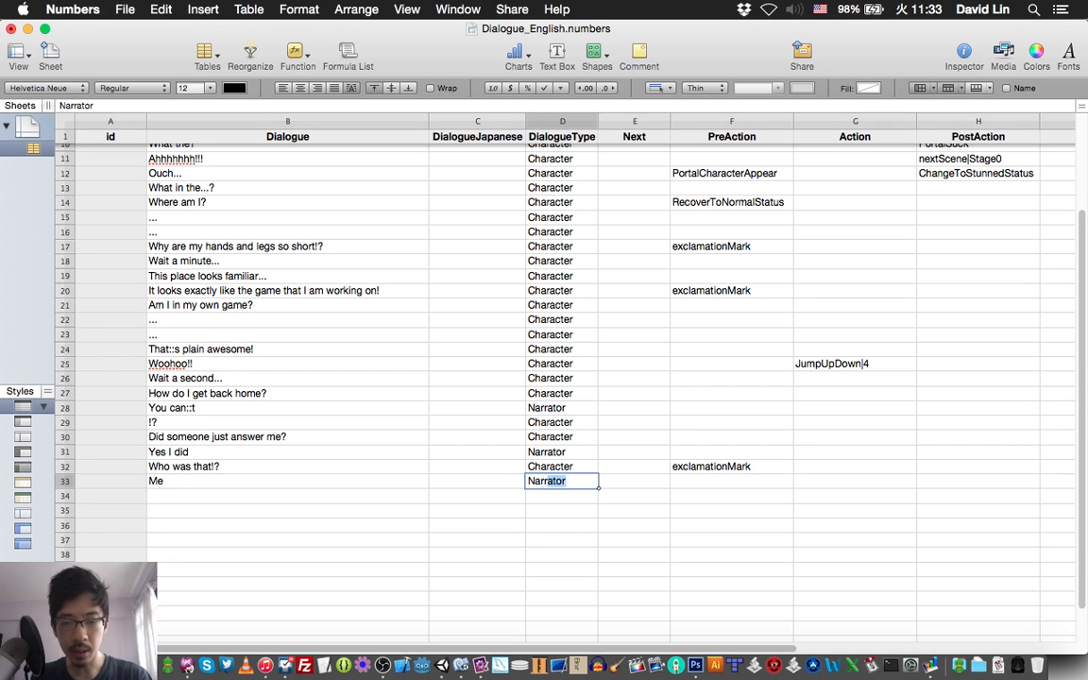
key("Tab")
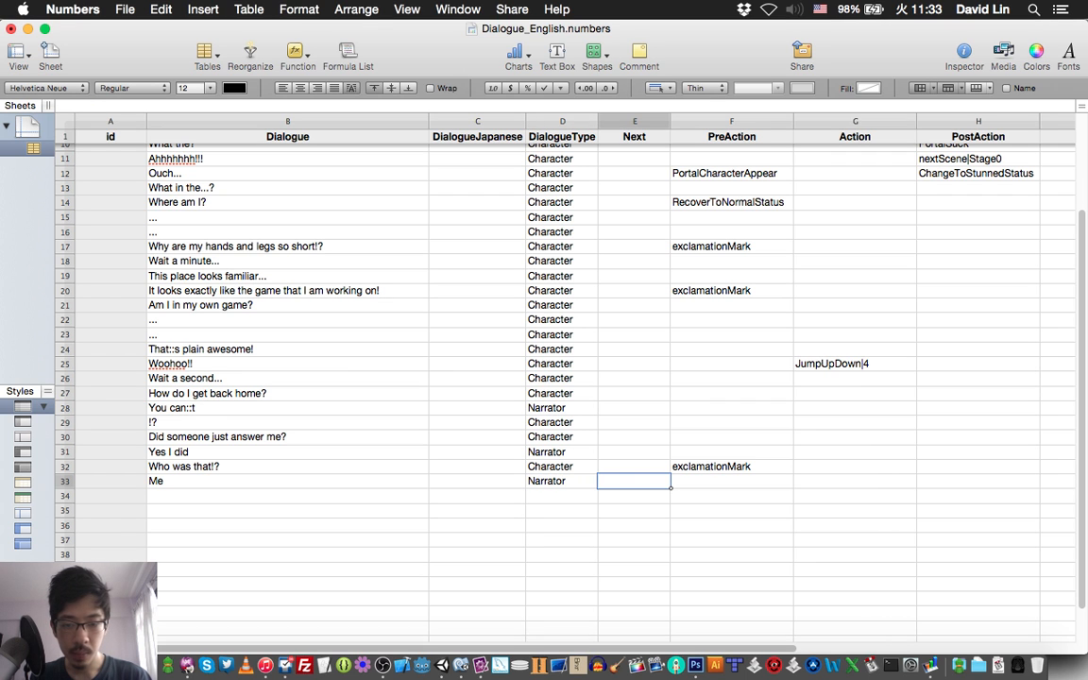
key("super+s")
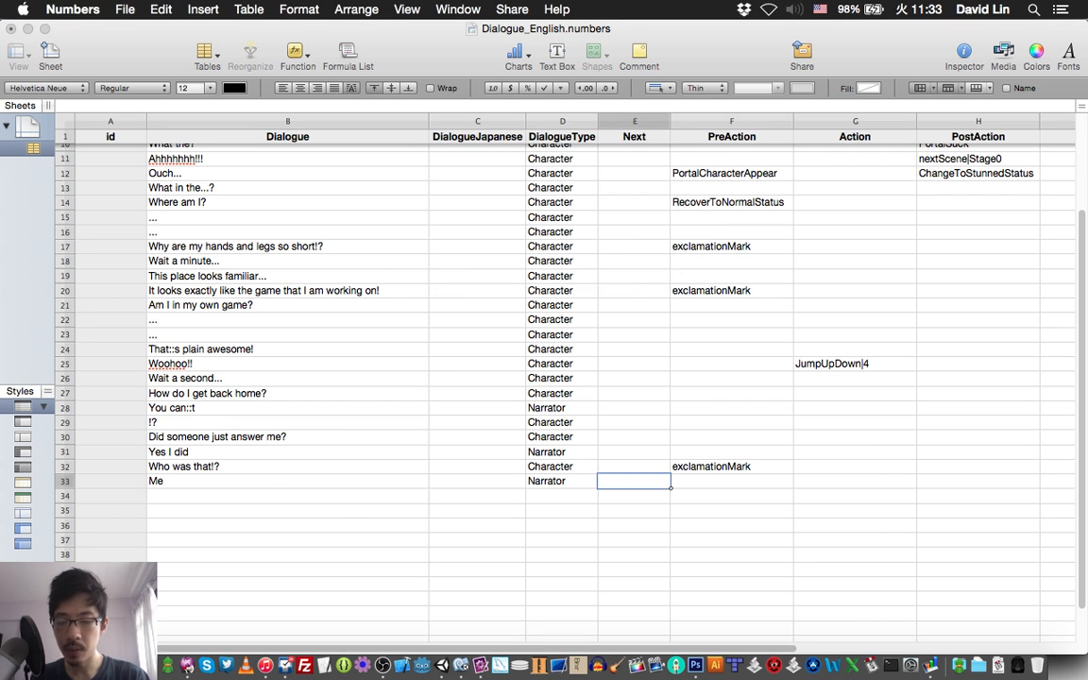
Check script line 36 in TextMate and enter "Ermm... where are you?" as row 34's Dialogue in Numbers.
key("super+Tab")
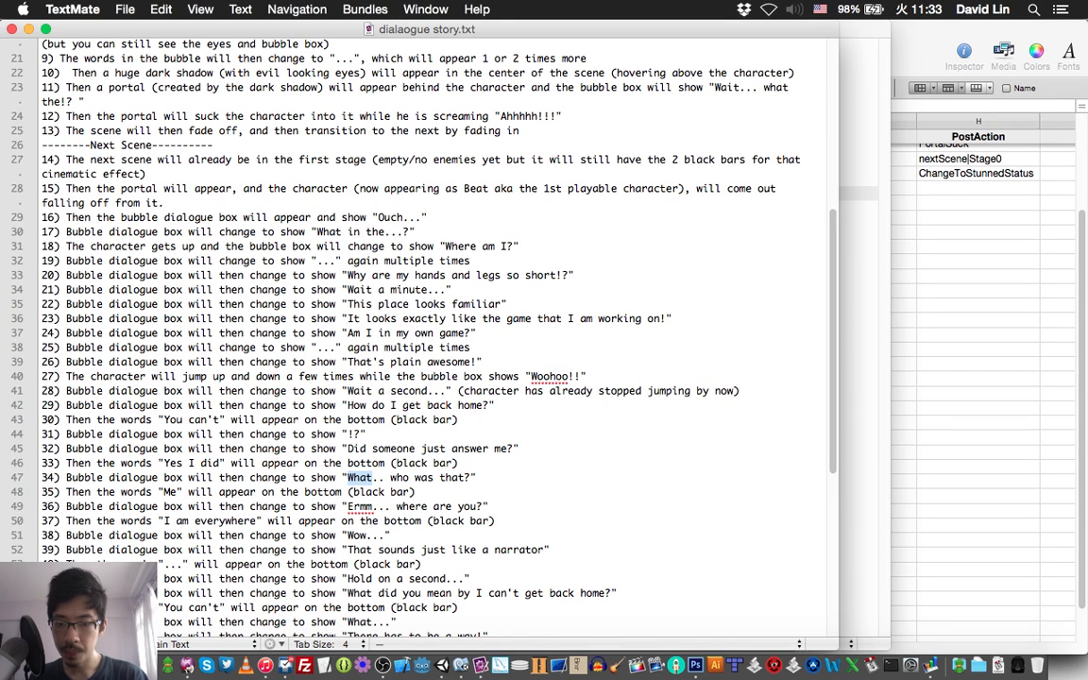
key("super+Tab")
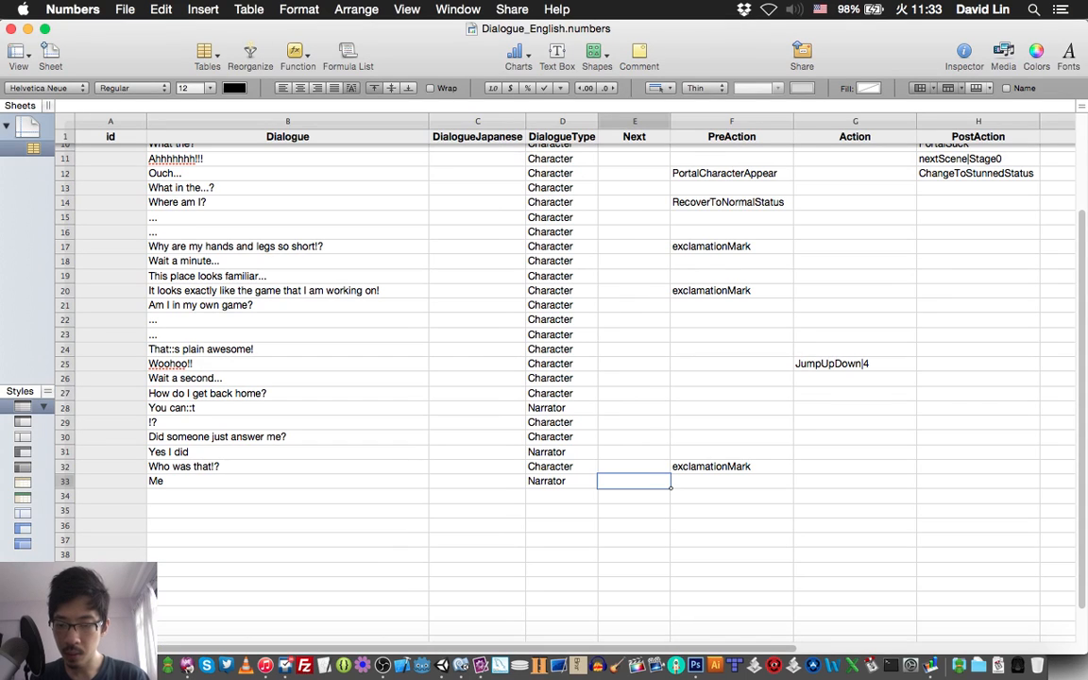
key("Return")
type("Er")
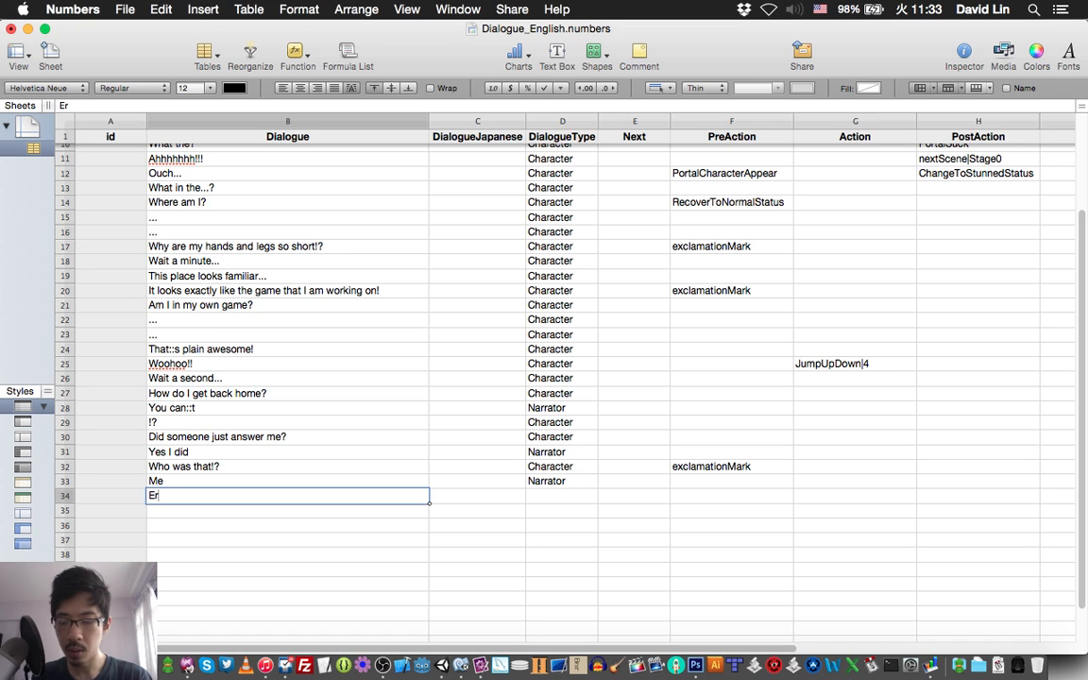
type("mmm..")
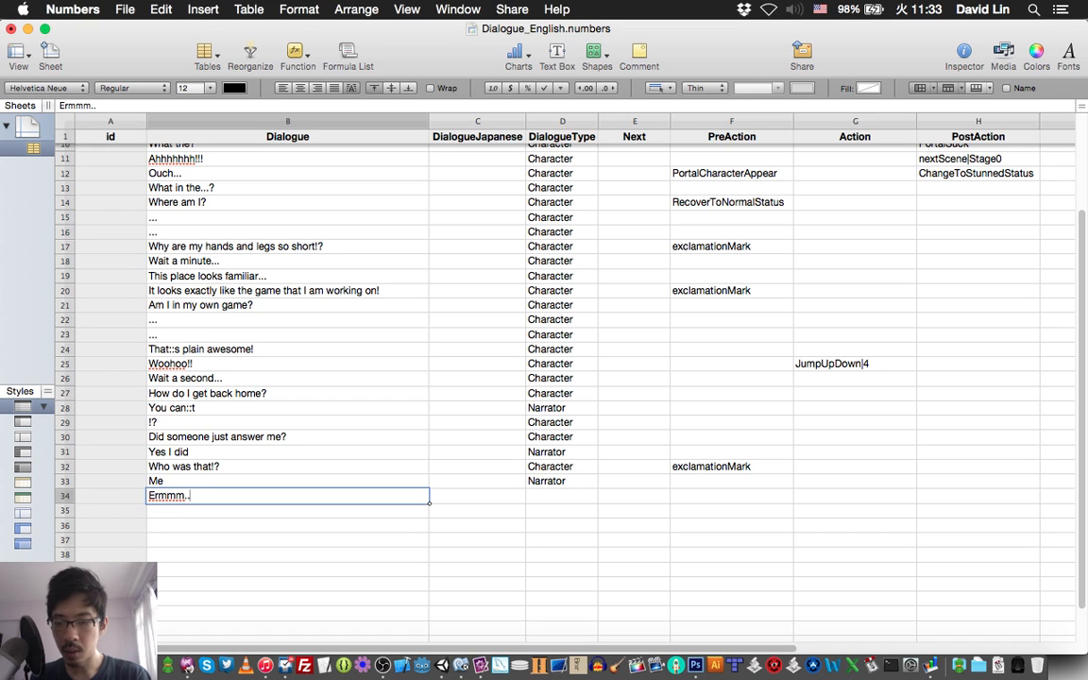
type(". where ")
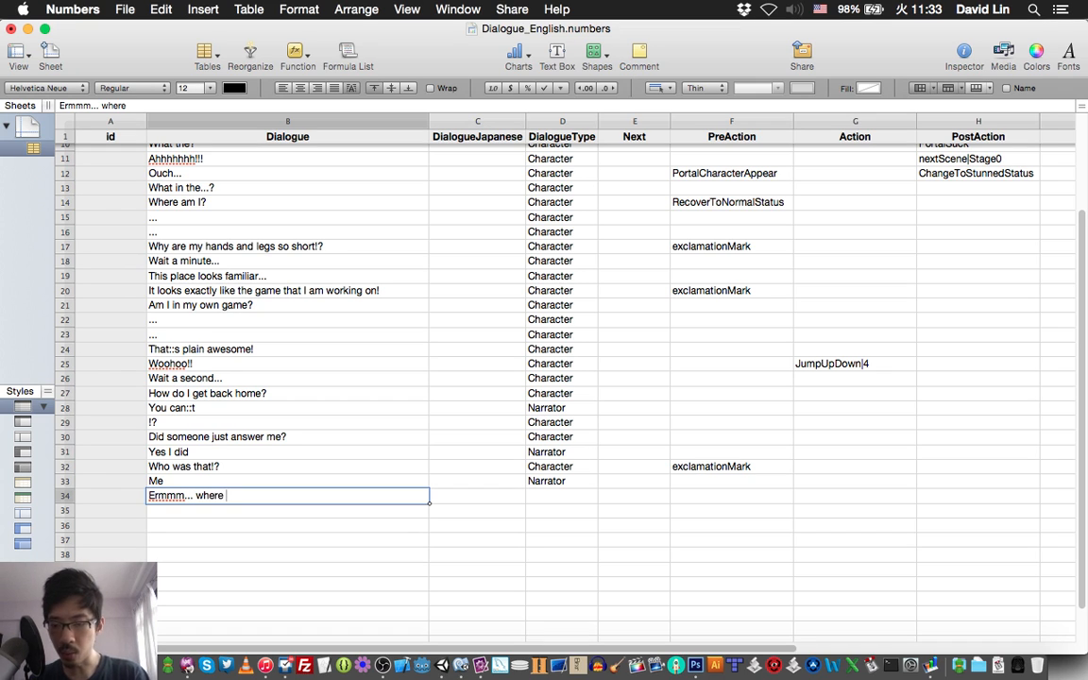
type("are you?")
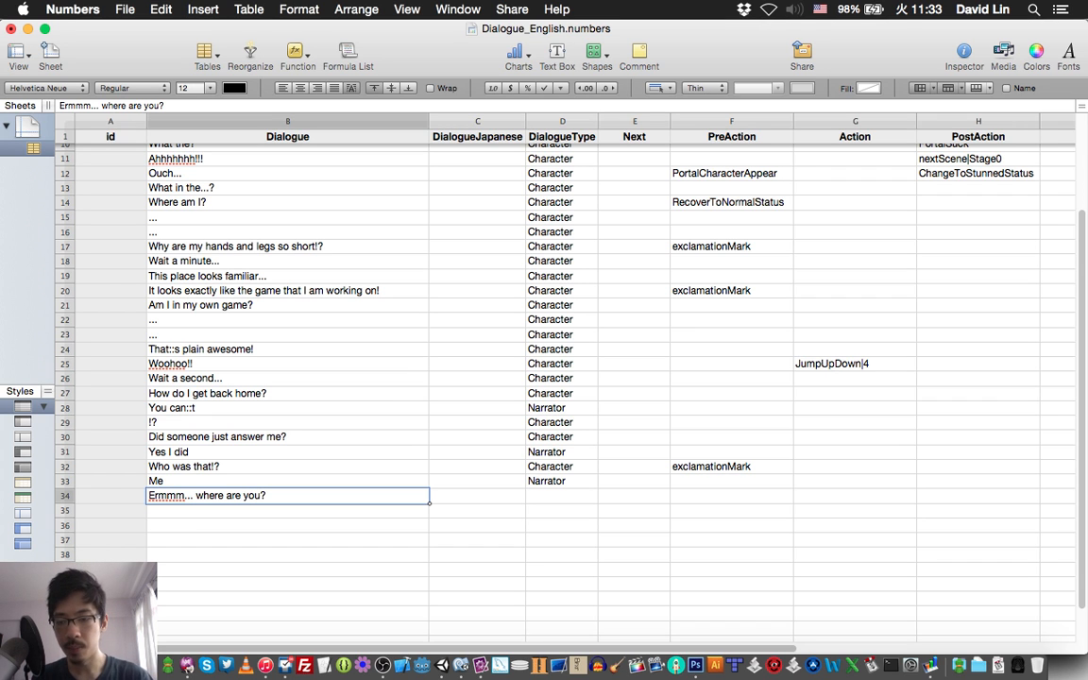
key("super+Tab")
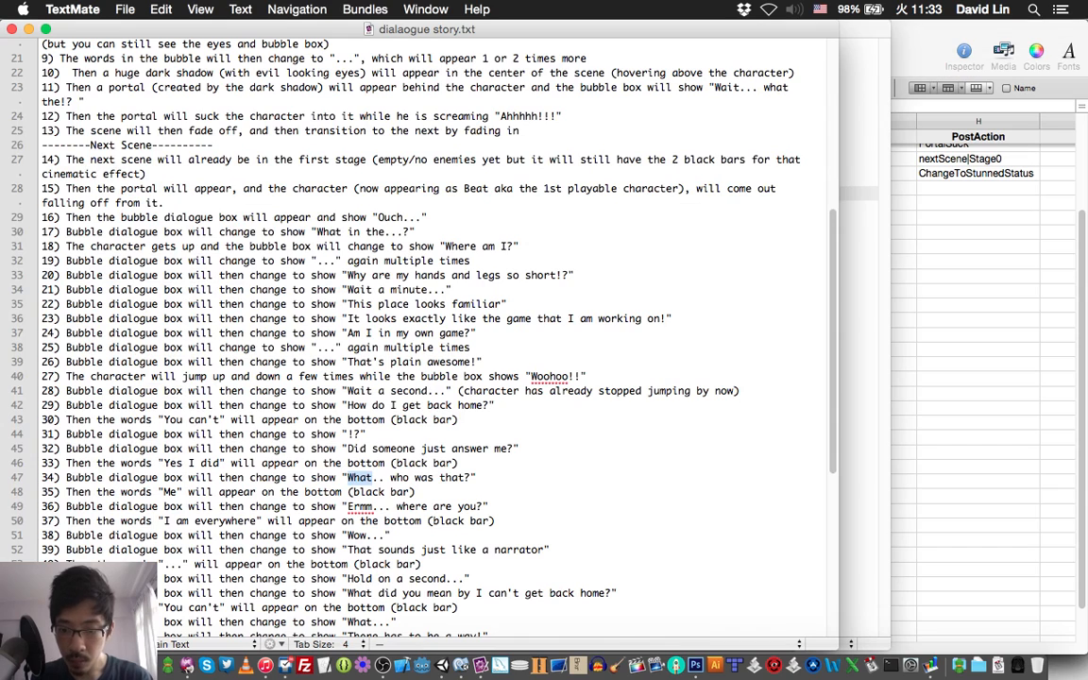
key("super+Tab")
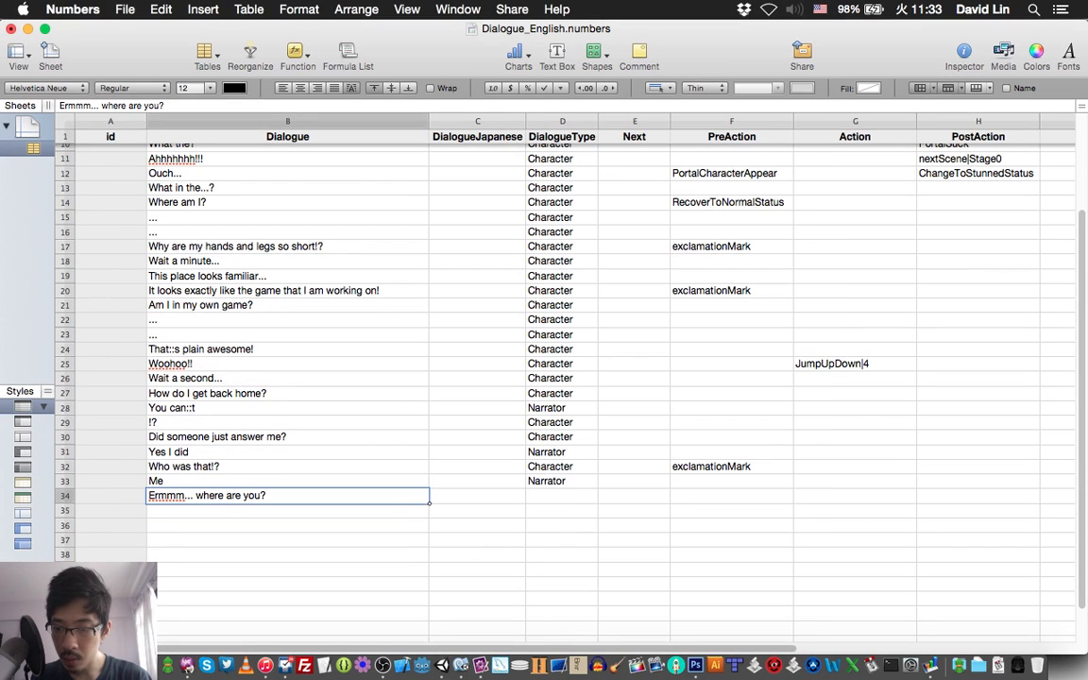
left_click(176, 496)
key("BackSpace")
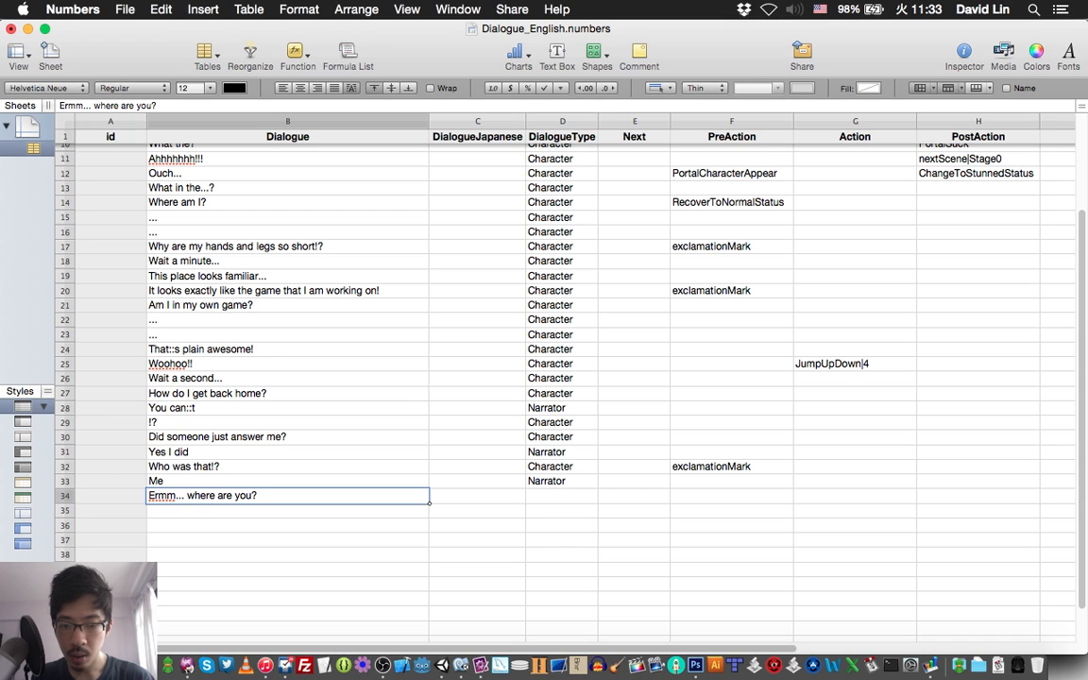
Set the DialogueType of row 34, the "Ermm... where are you?" line, to "Character" and save the spreadsheet.
left_click(562, 496)
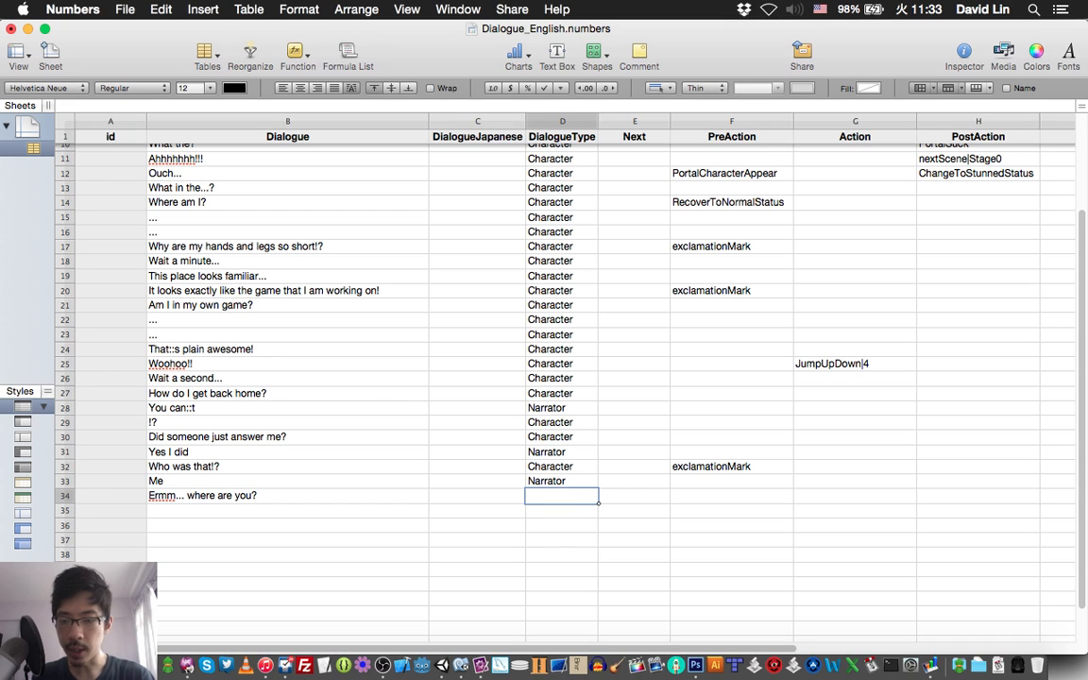
type("Charact")
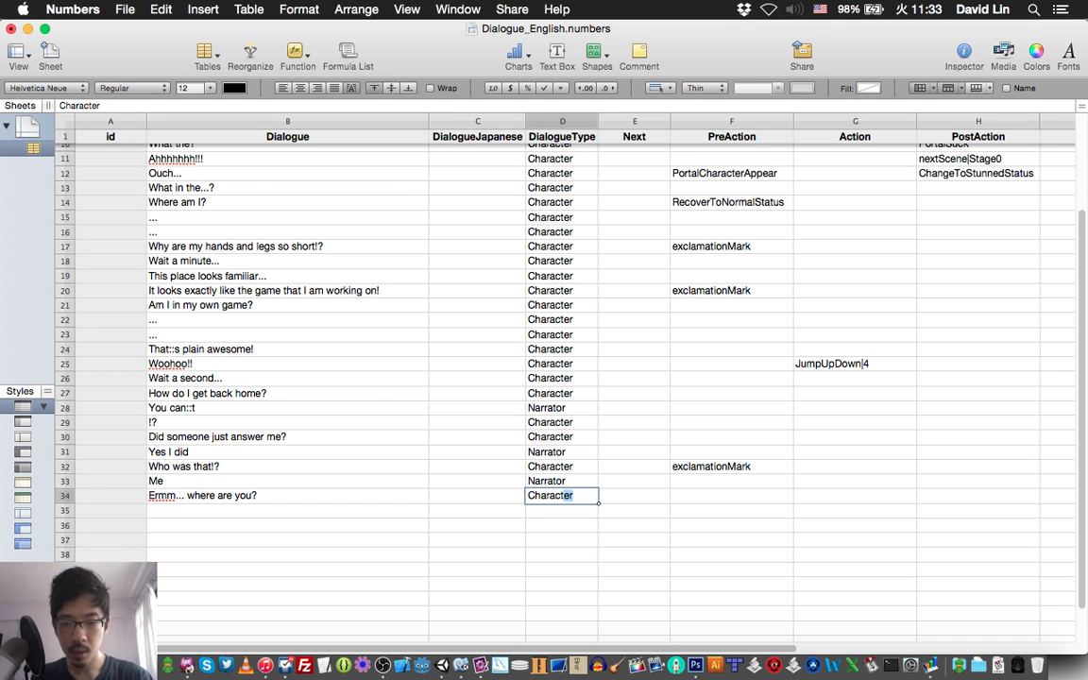
type("er")
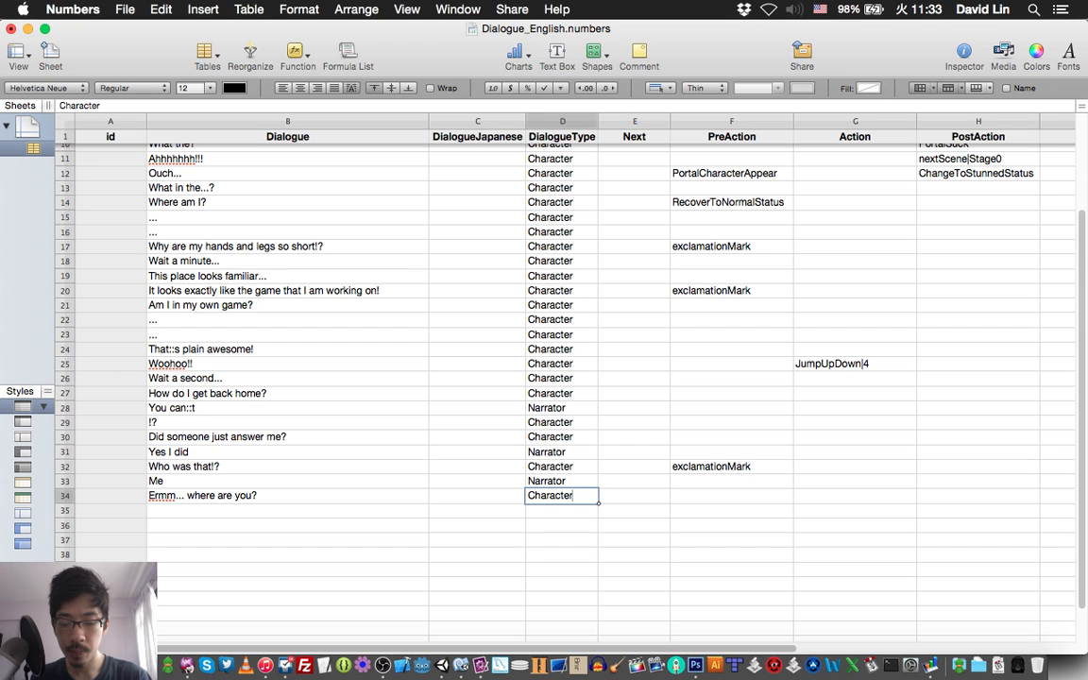
key("Return")
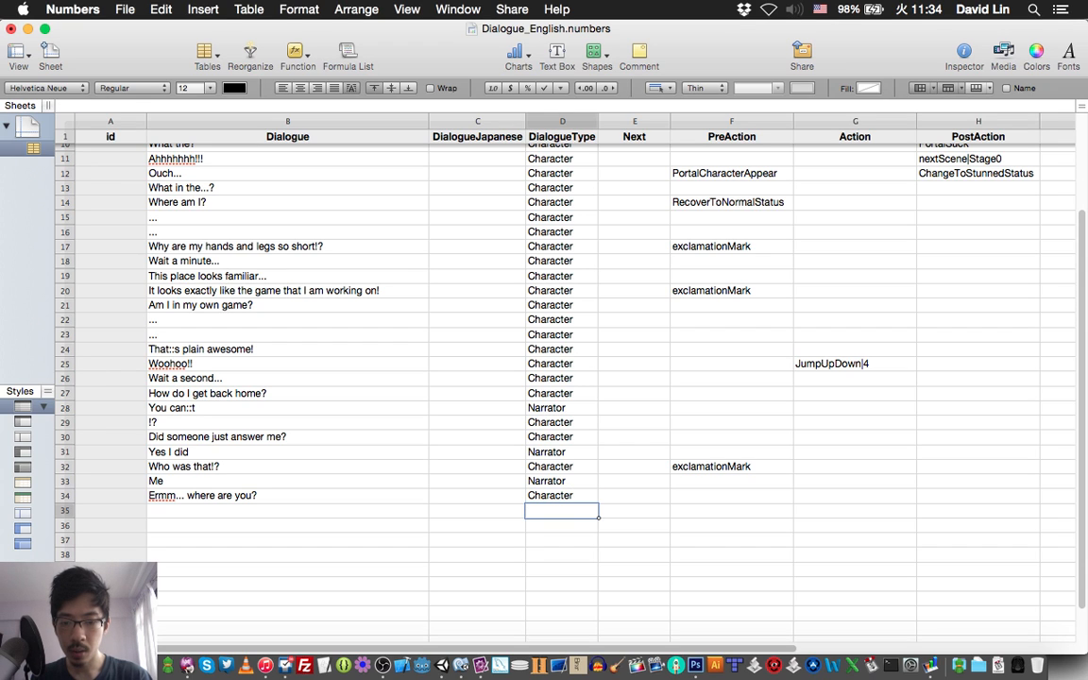
key("super+s")
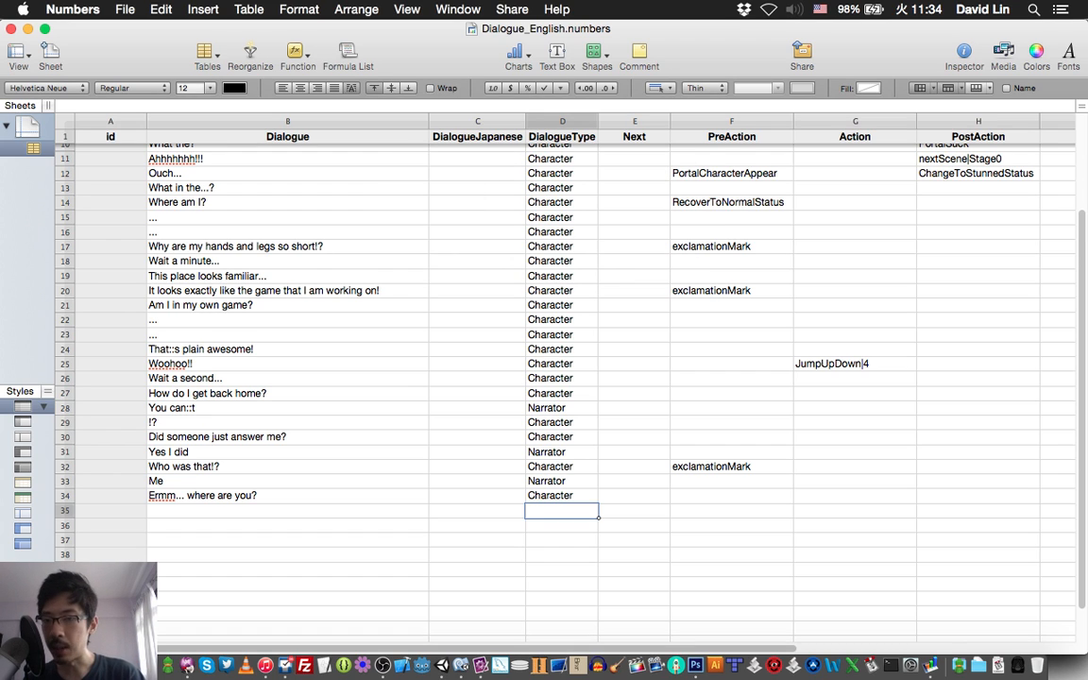
Start exporting the spreadsheet as CSV with Unicode (UTF-8) text encoding.
left_click(125, 10)
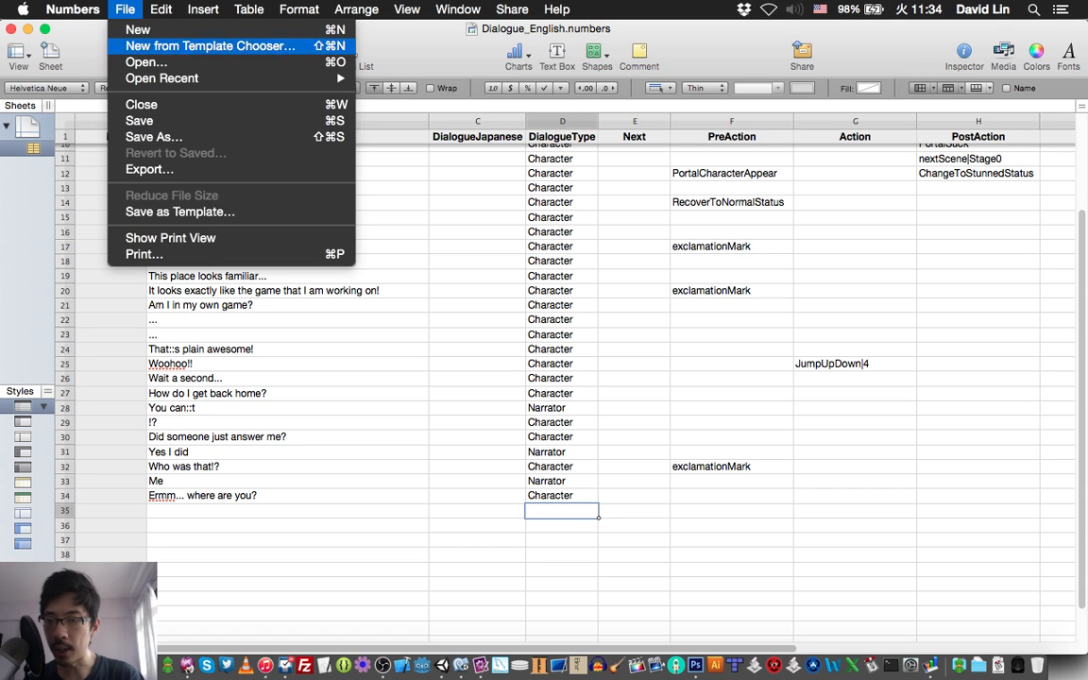
left_click(150, 169)
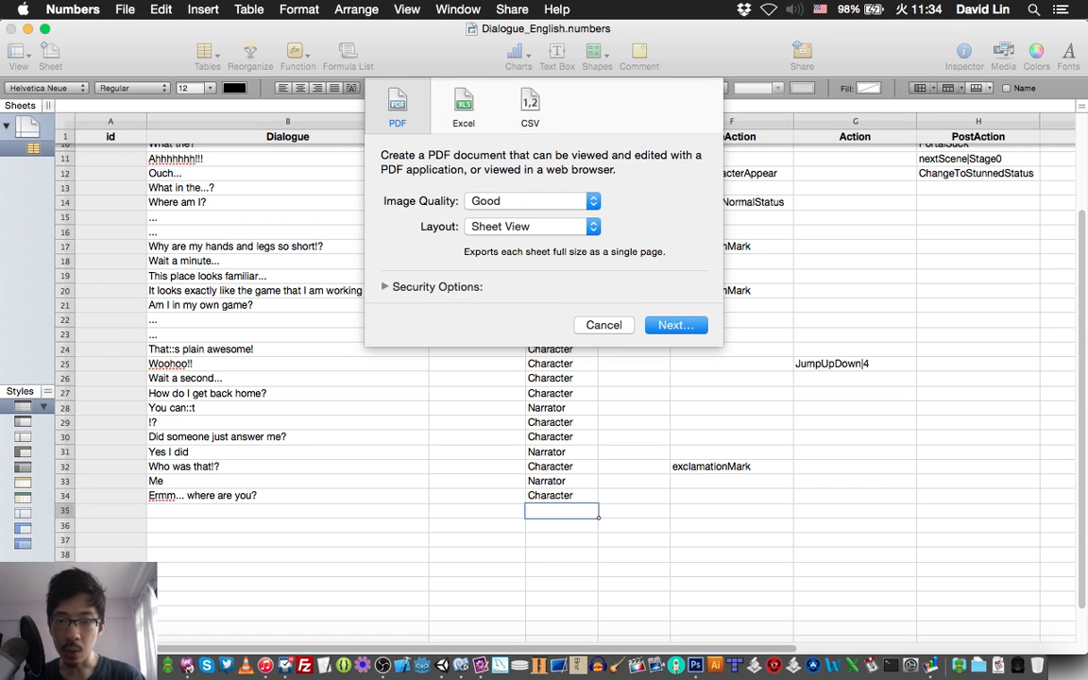
left_click(530, 107)
left_click(569, 215)
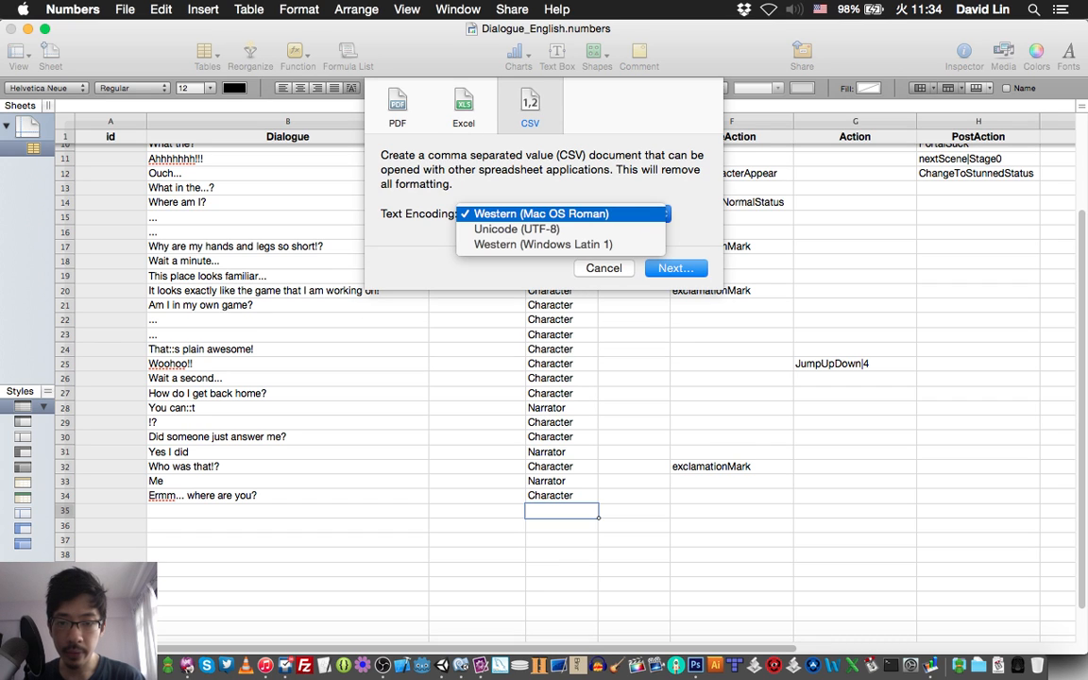
left_click(517, 229)
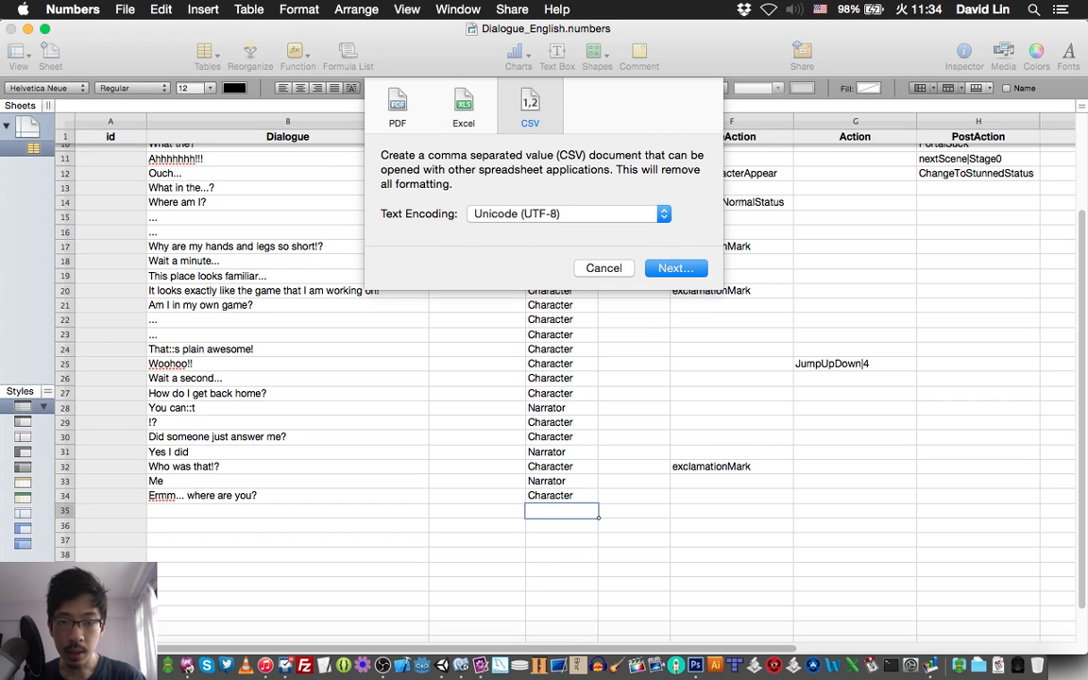
key("Return")
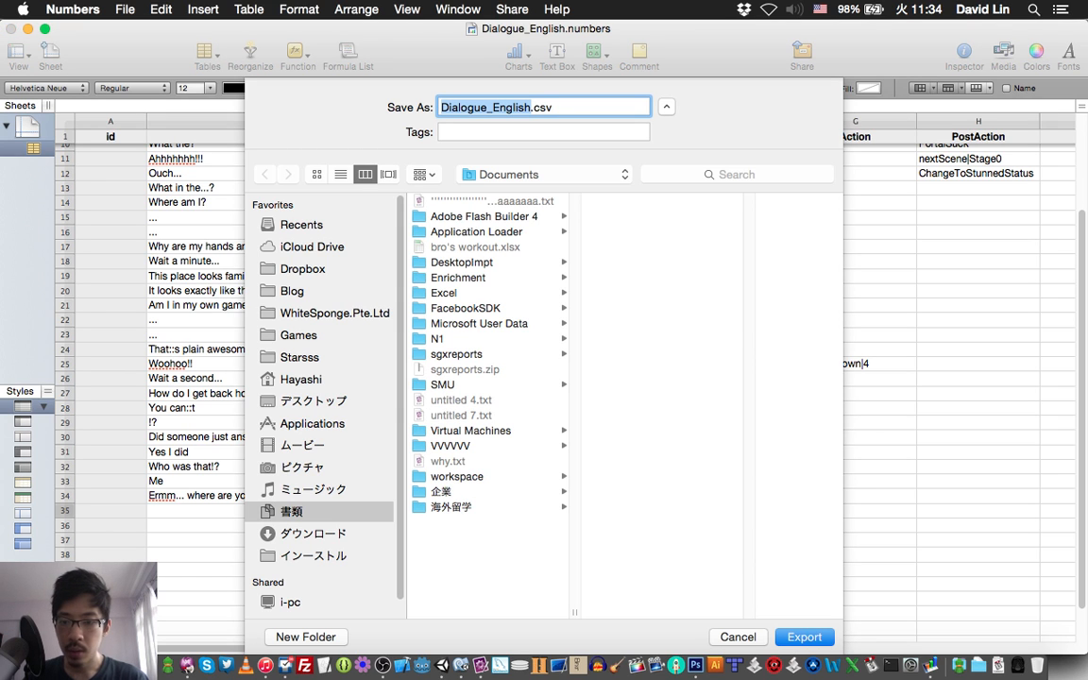
Export the file as Dialogue_English.csv into the Dialogue folder inside Starsss.
left_click(300, 357)
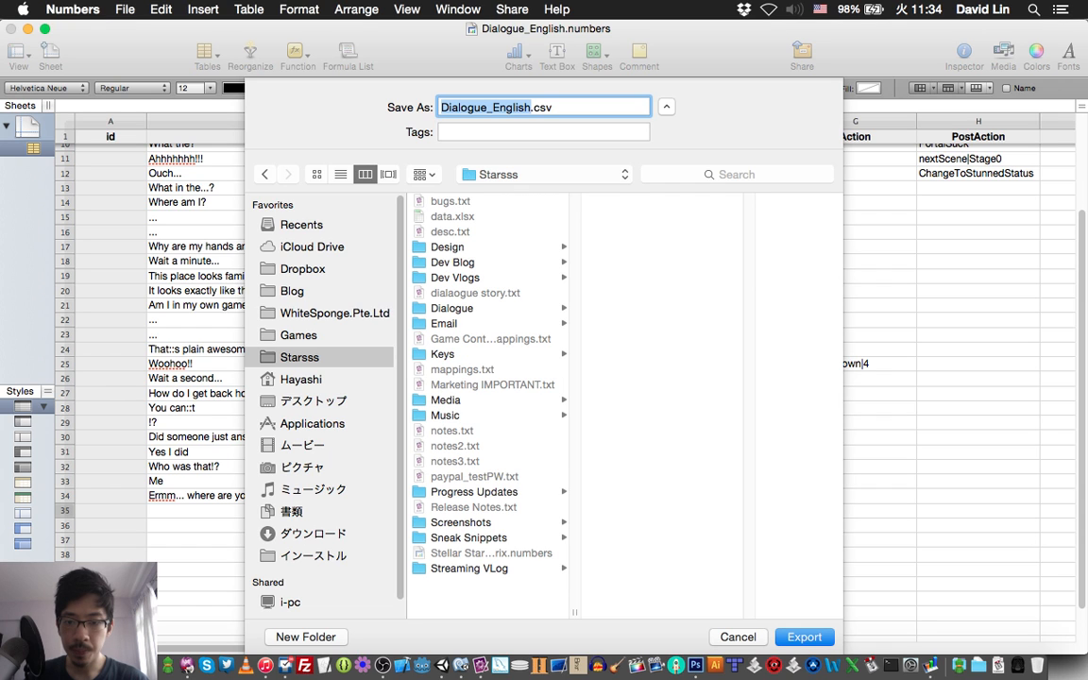
left_click(453, 309)
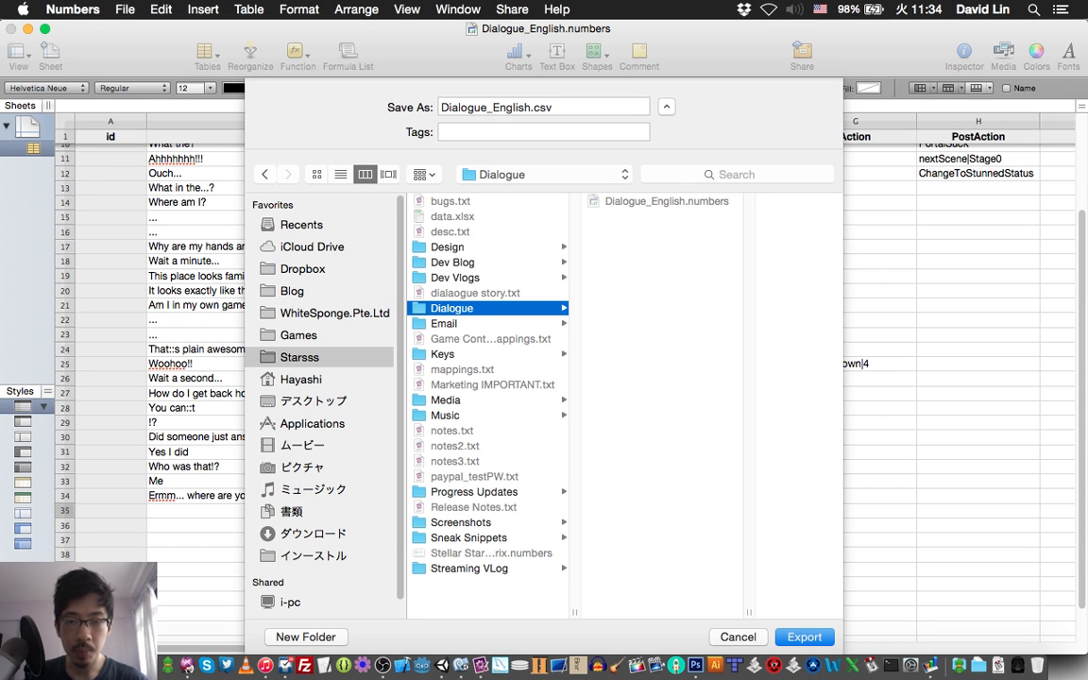
key("Return")
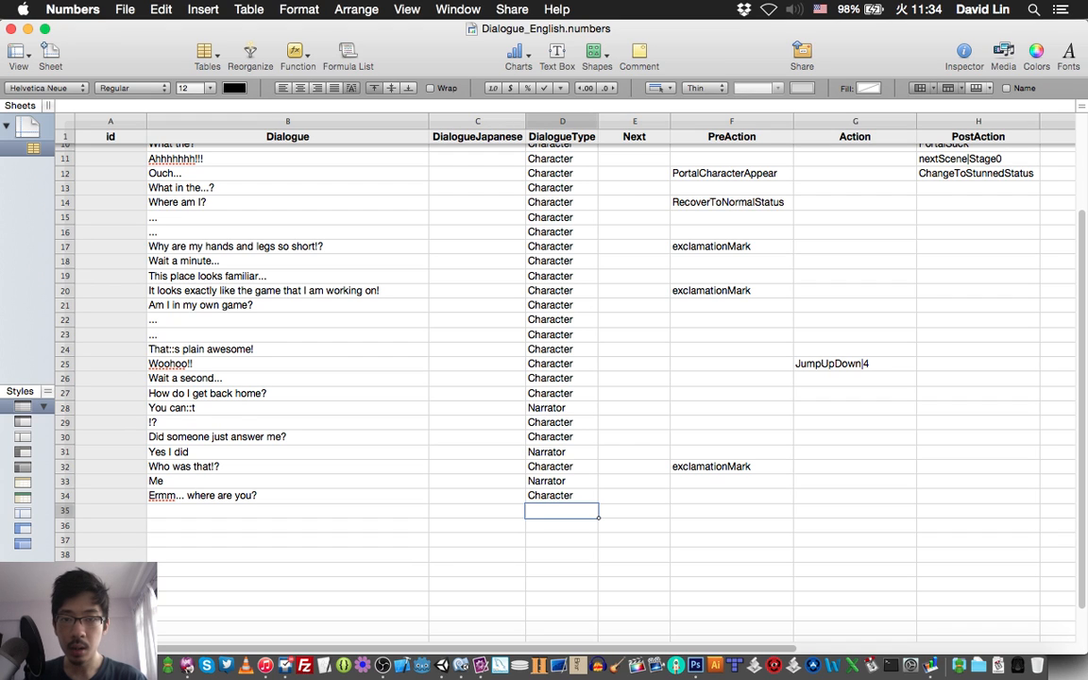
Show the spreadsheet's Dialogue folder in Finder and open Dialogue_English.csv with TextMate.
right_click(546, 29)
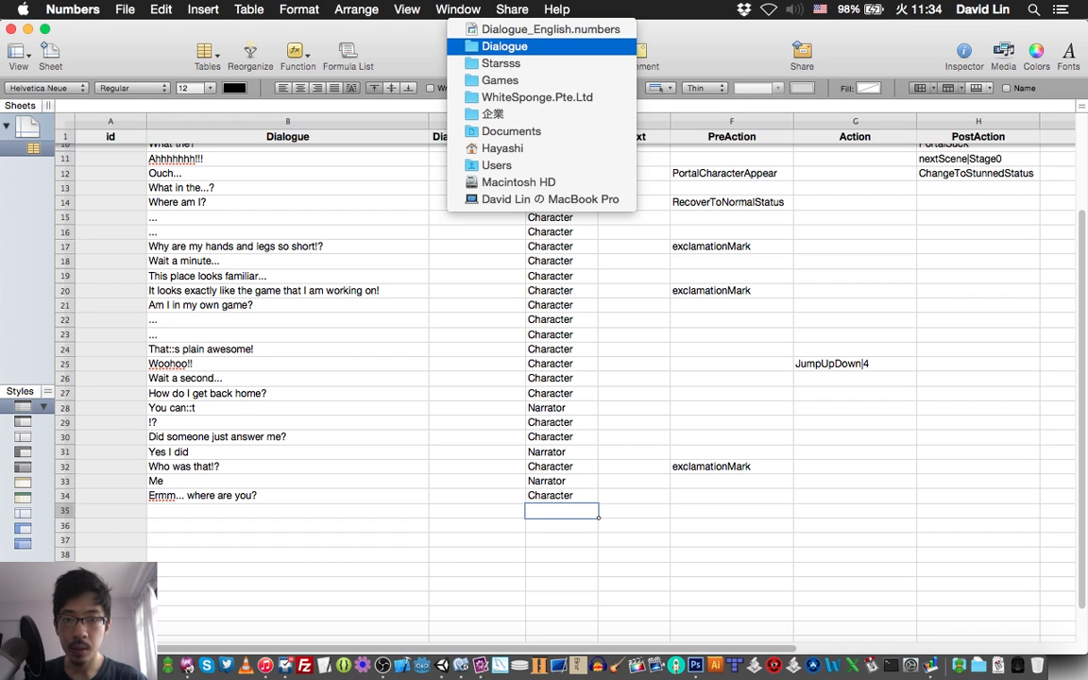
left_click(542, 47)
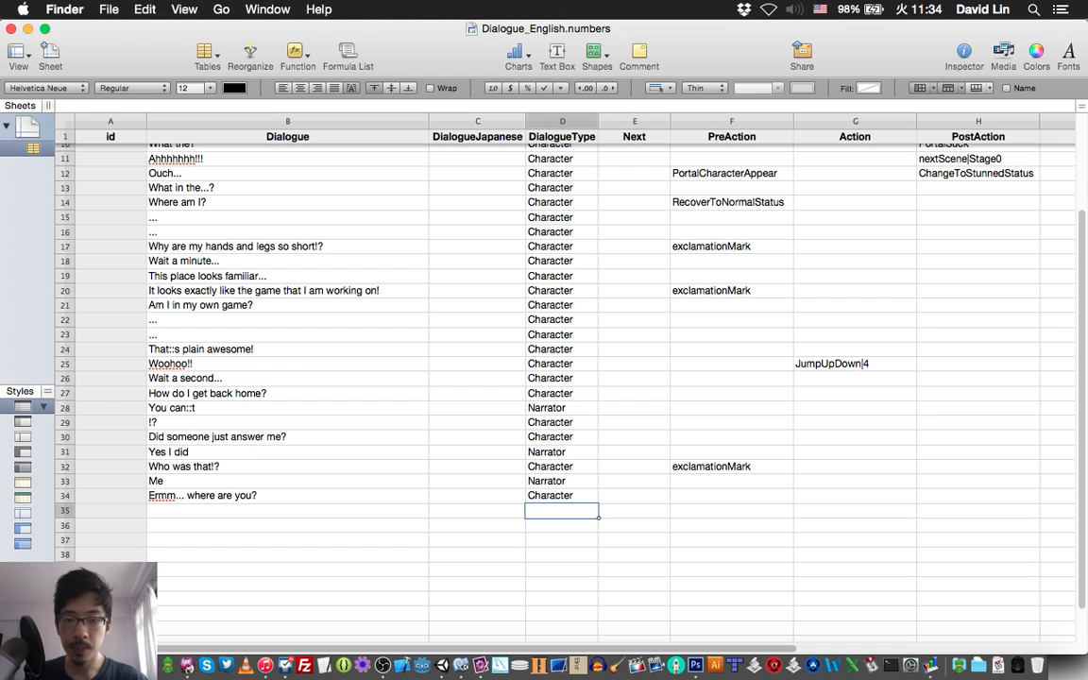
left_click(482, 181)
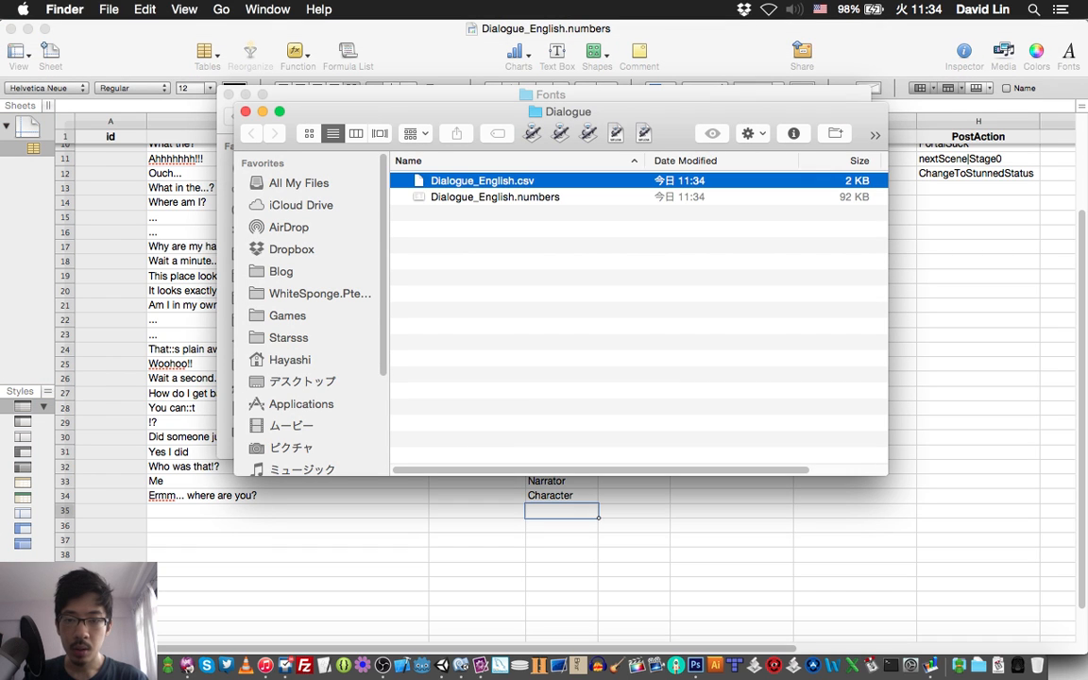
right_click(508, 182)
mouse_move(567, 208)
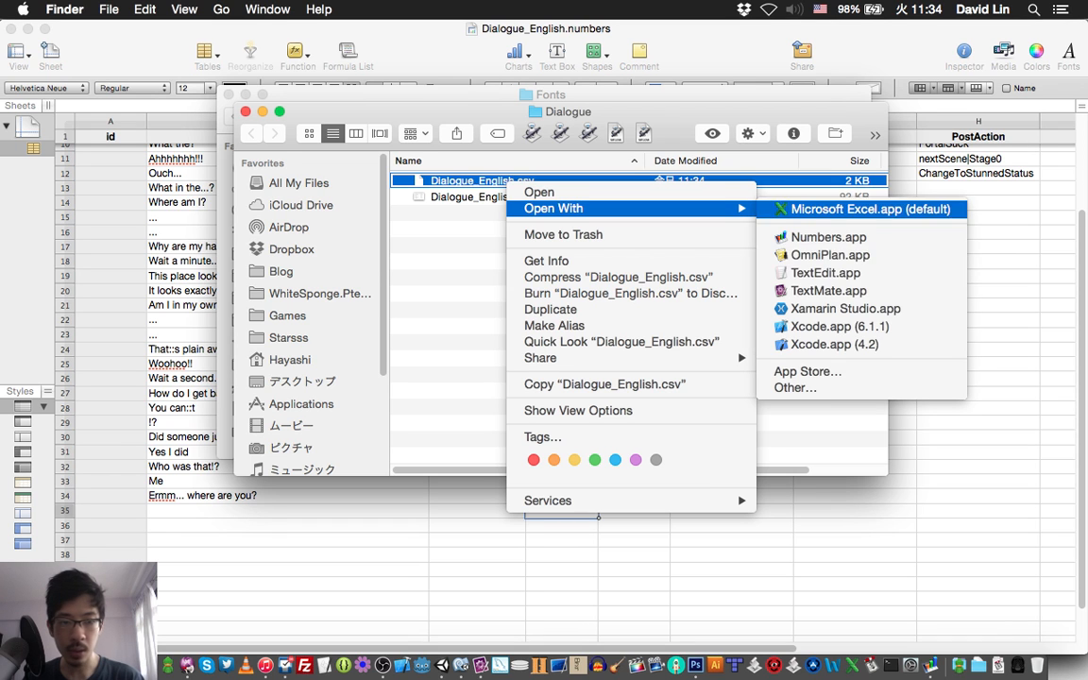
left_click(828, 291)
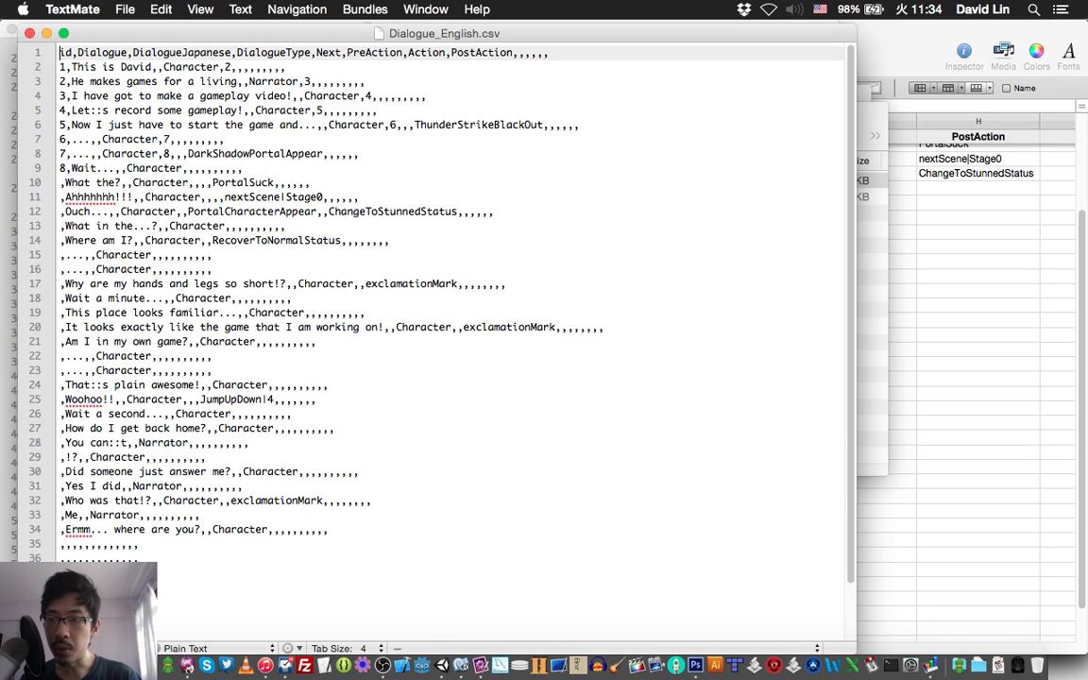
Examine the header line and the comma-separated dialogue rows in the exported Dialogue_English.csv.
left_click(286, 68)
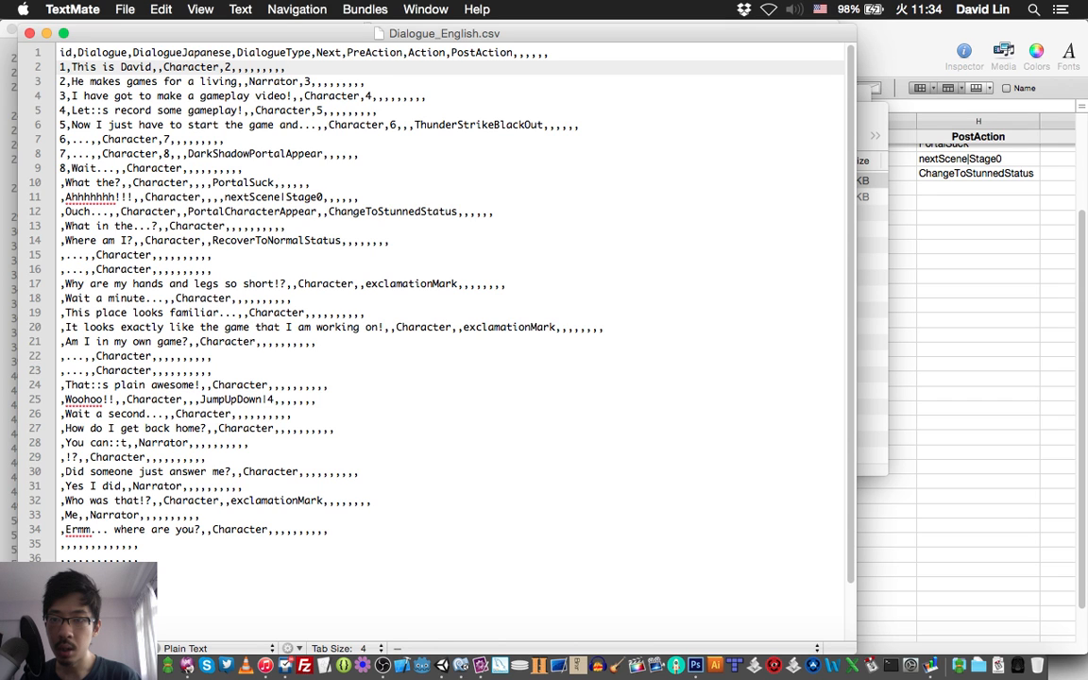
scroll(434, 293, "down", 3)
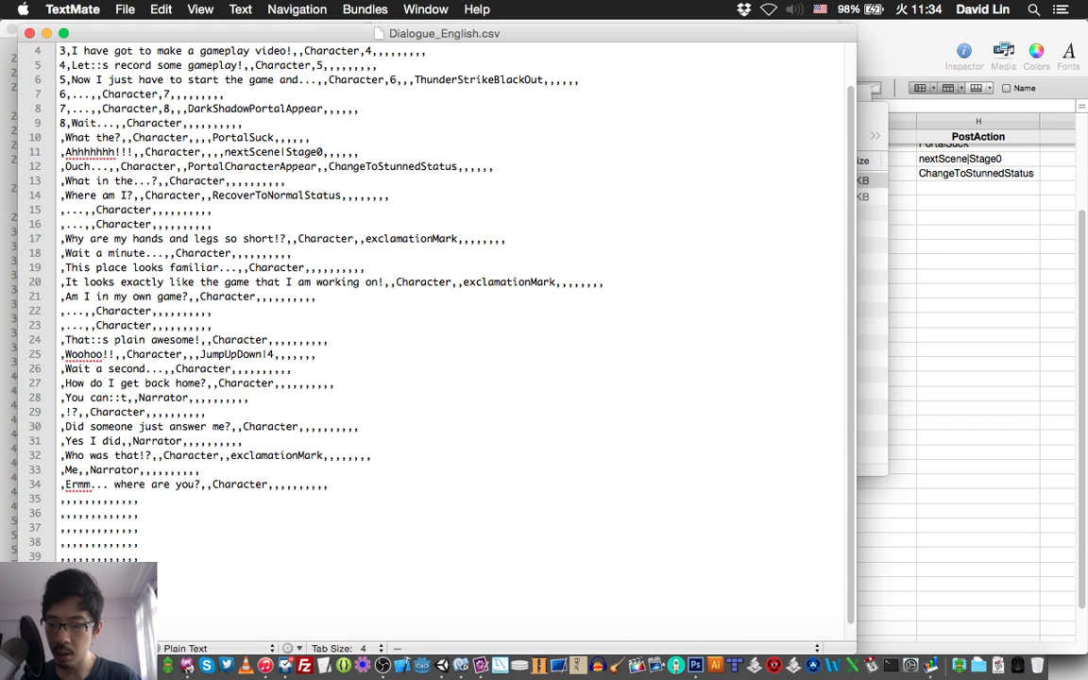
scroll(434, 292, "up", 3)
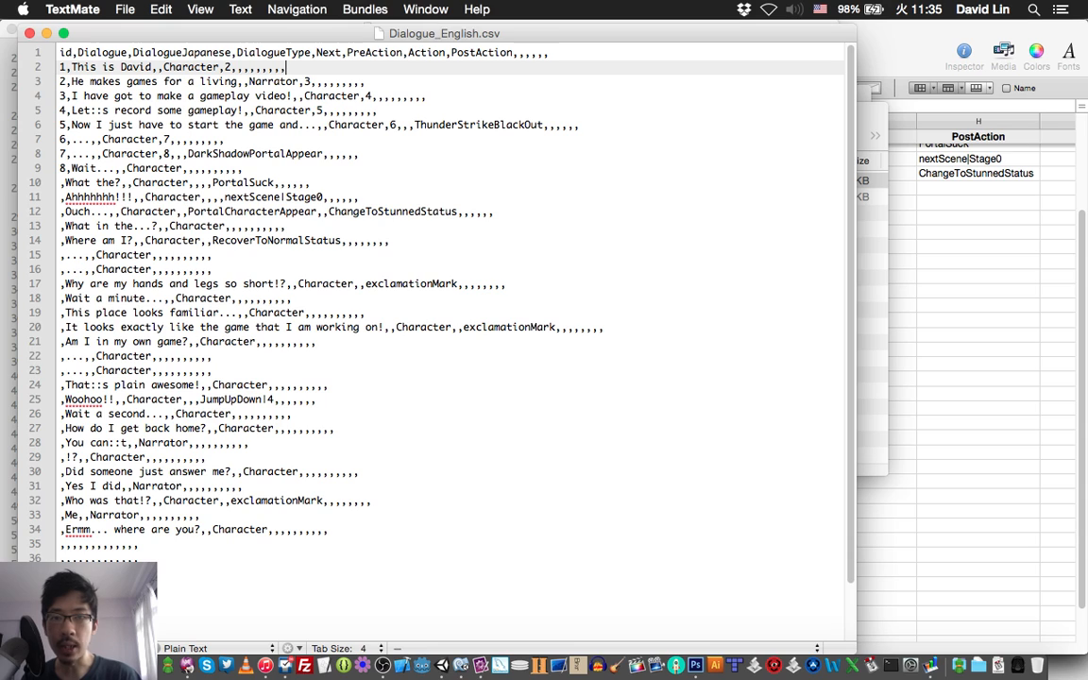
left_click(549, 53)
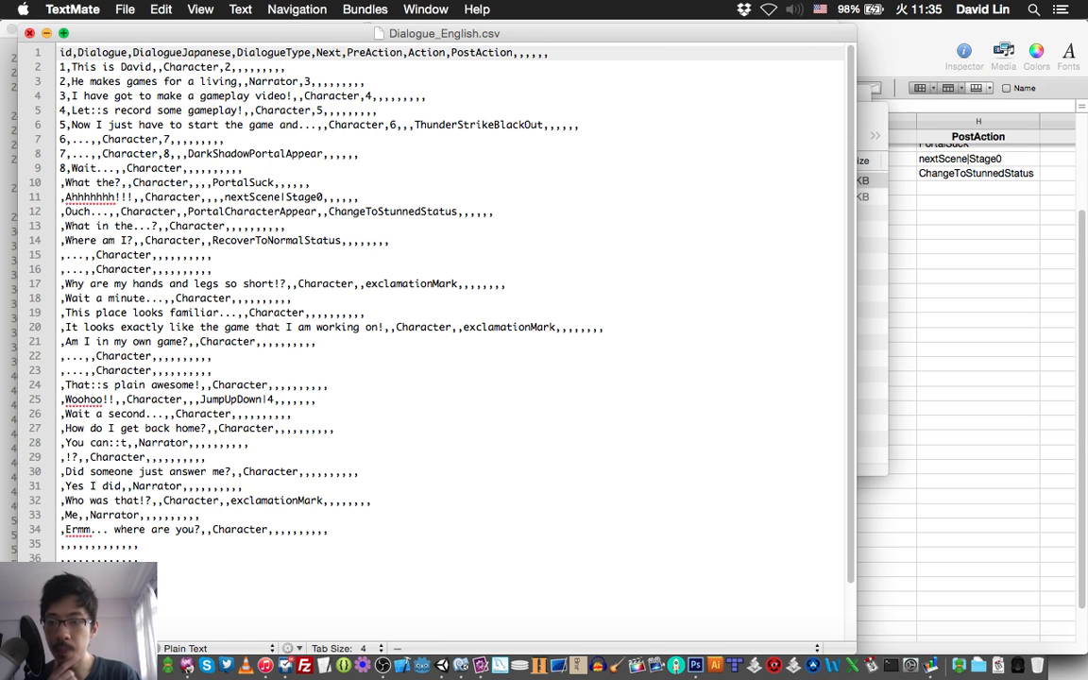
Return to the Dialogue_English spreadsheet and look across its dialogue, type and action columns.
key("super+grave")
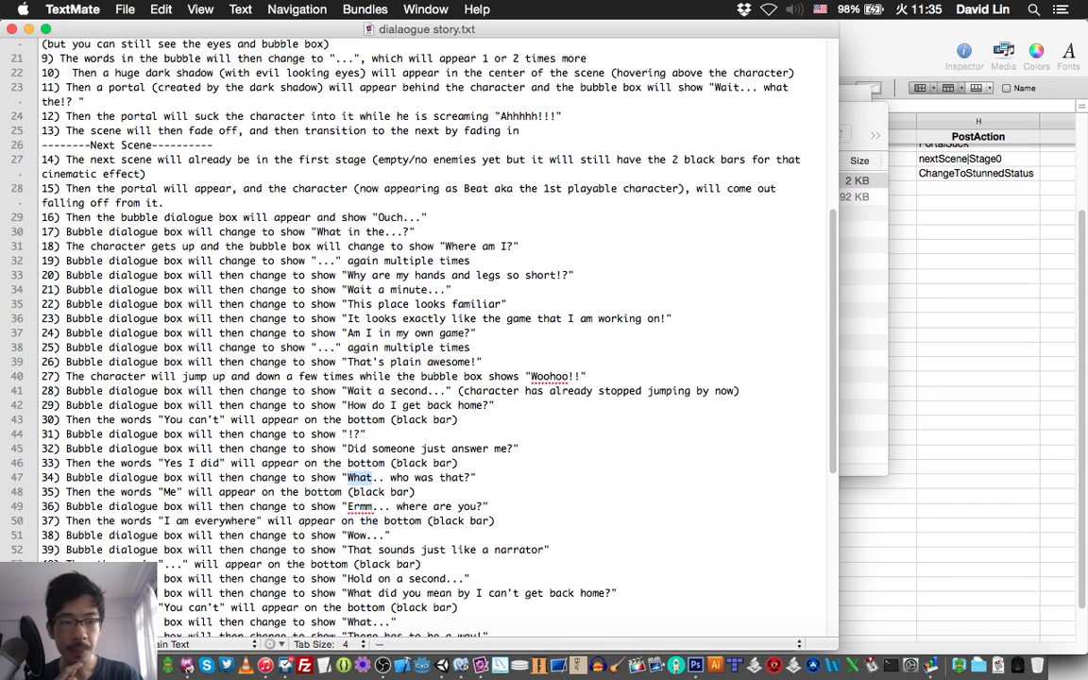
key("super+Tab")
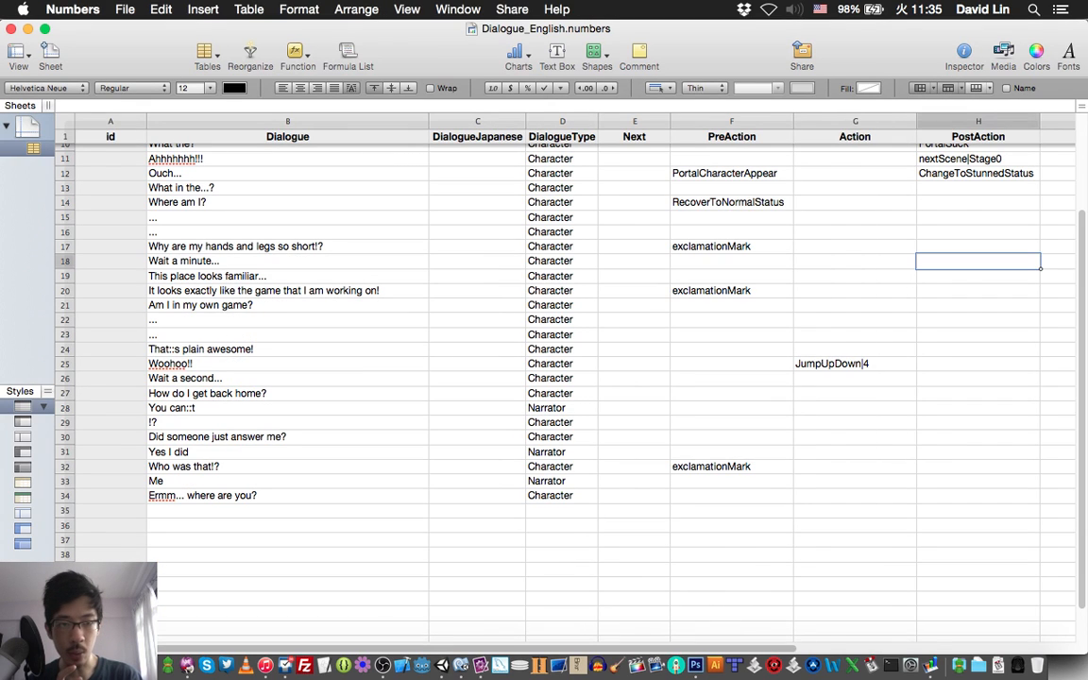
scroll(567, 350, "right", 2)
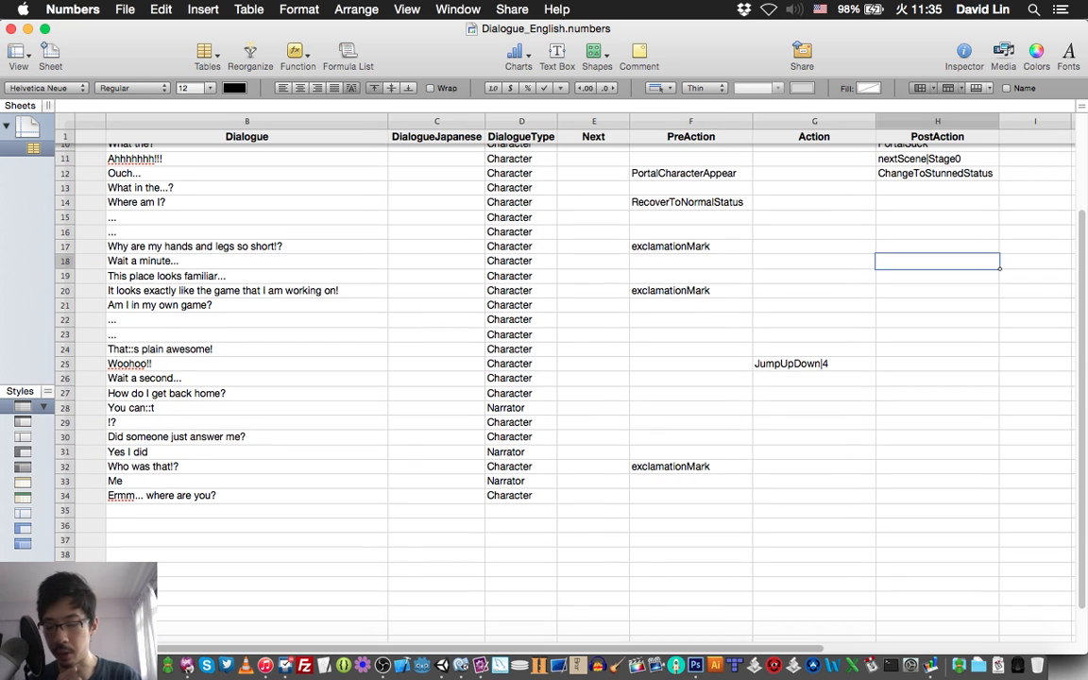
scroll(567, 349, "left", 1)
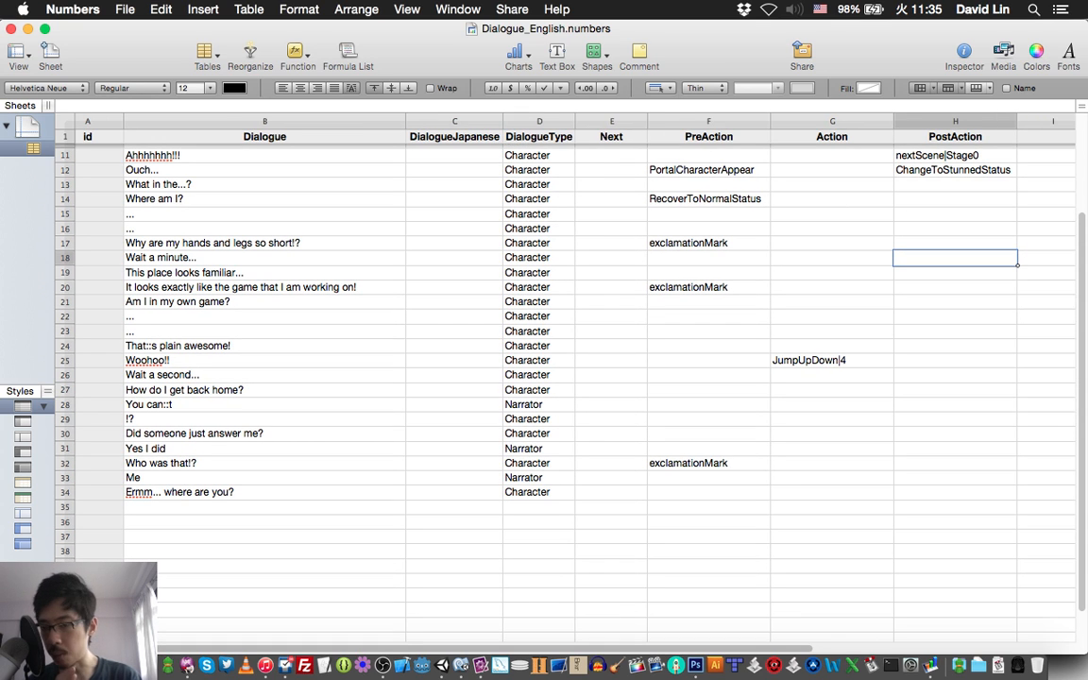
scroll(567, 349, "left", 1)
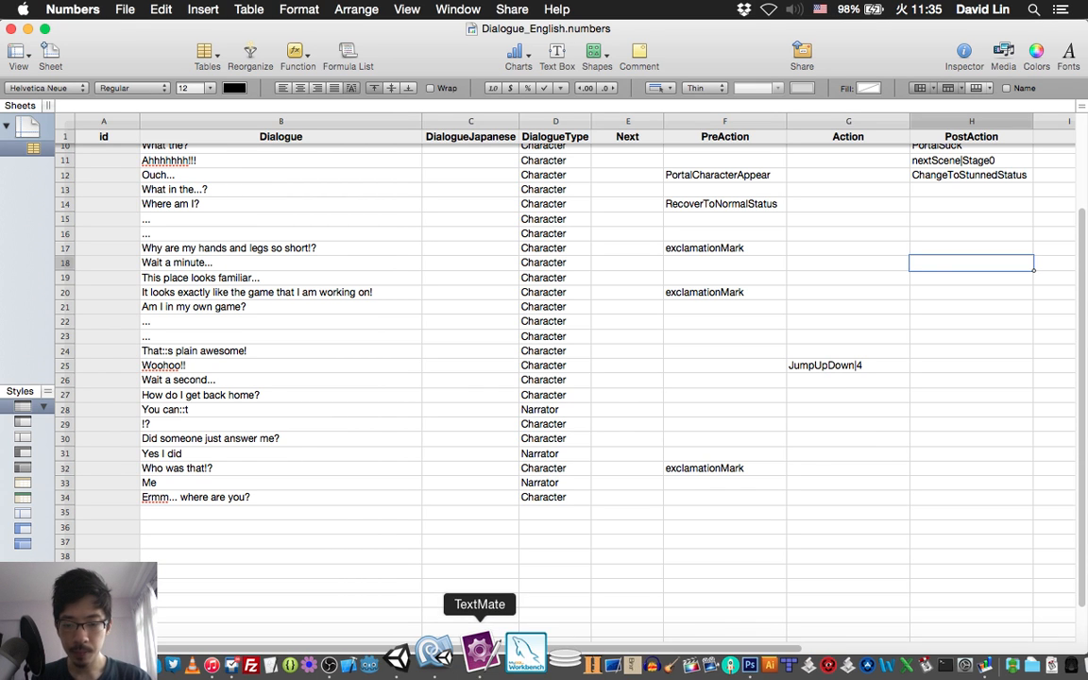
Look up item 37 of the story script in TextMate and enter "I am everywhere" as the row 35 dialogue in Numbers.
left_click(478, 665)
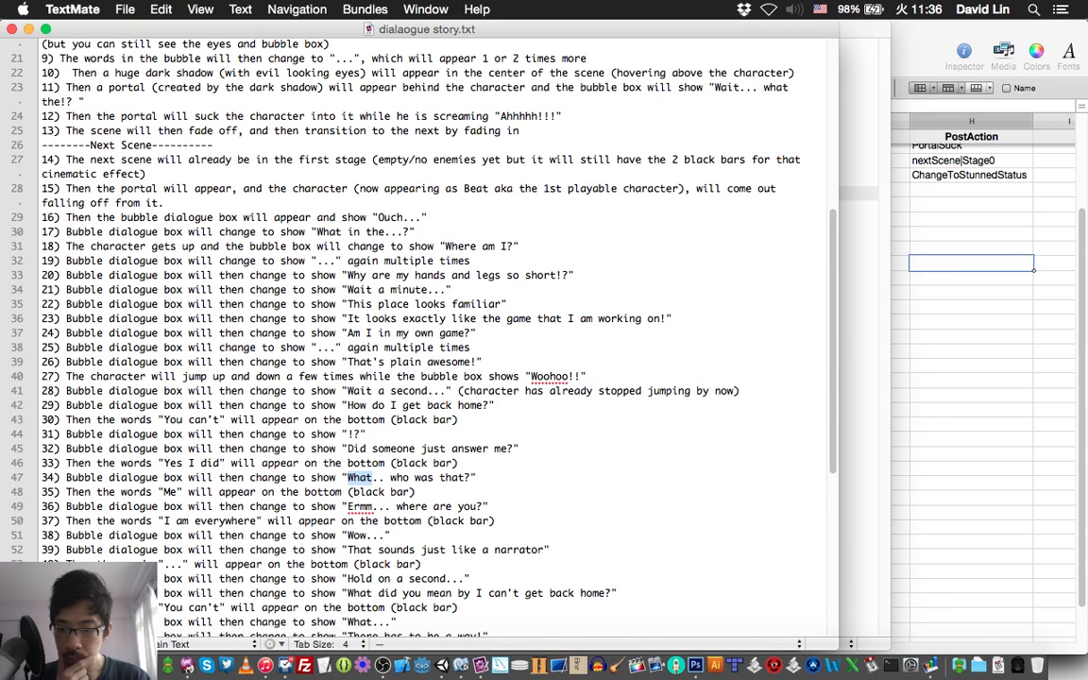
double_click(182, 522)
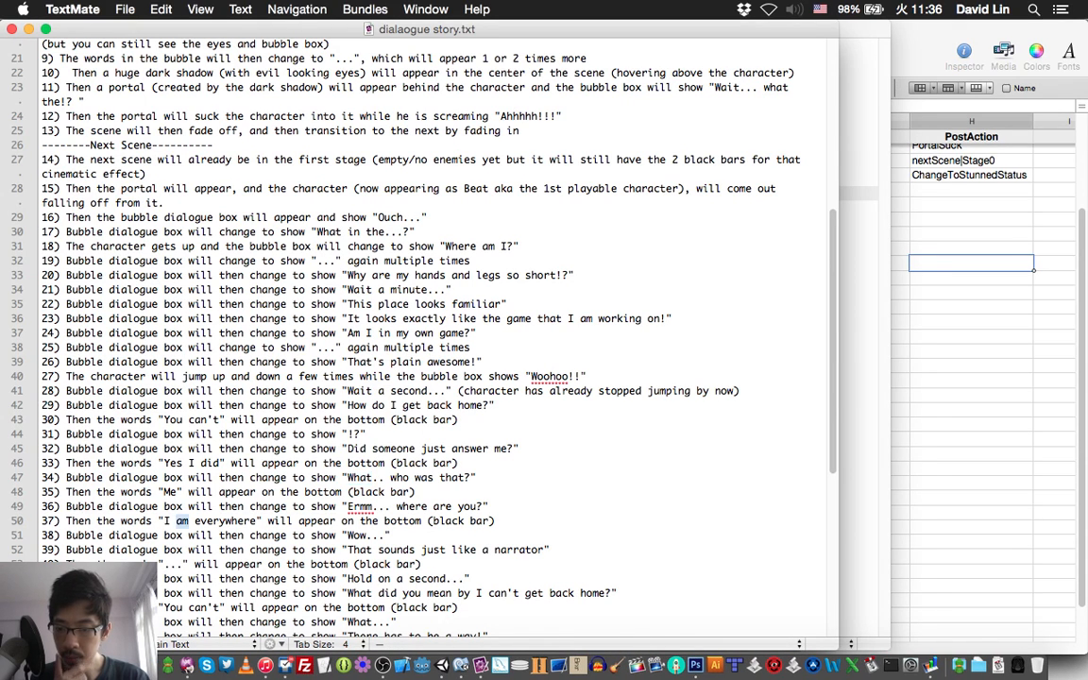
key("super+Tab")
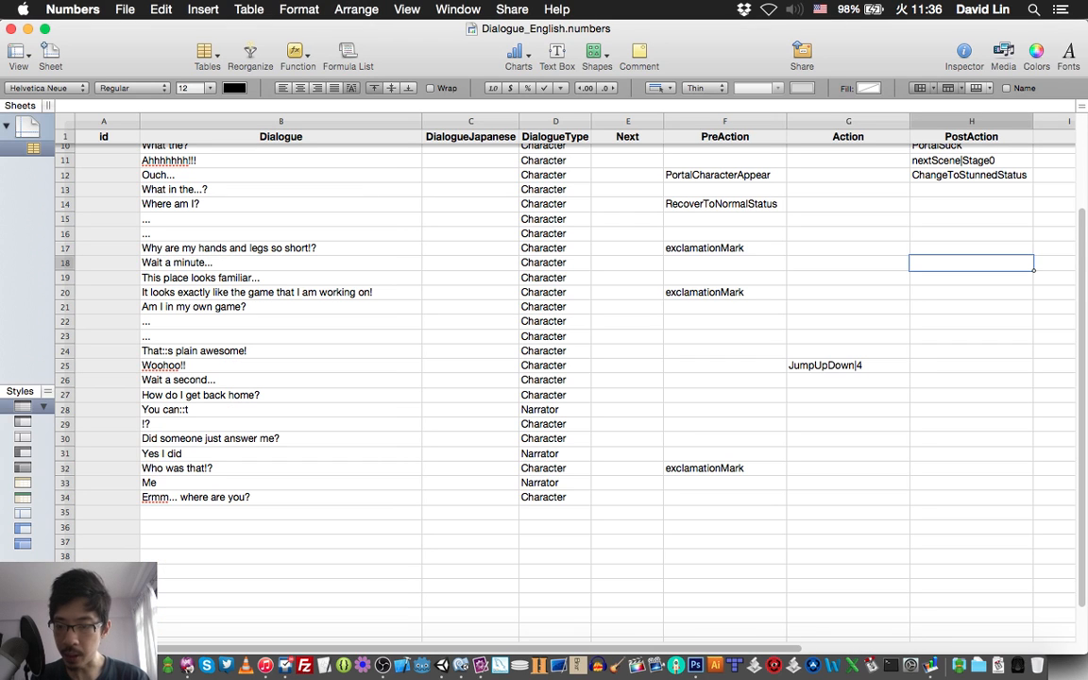
left_click(280, 512)
type("I am")
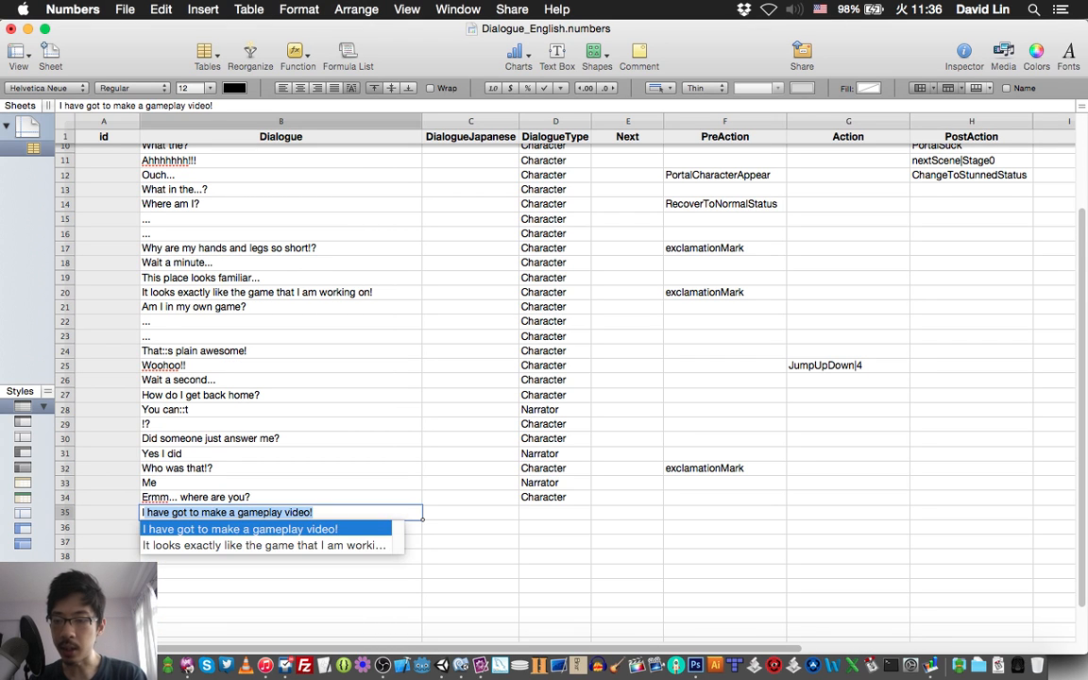
type(" e")
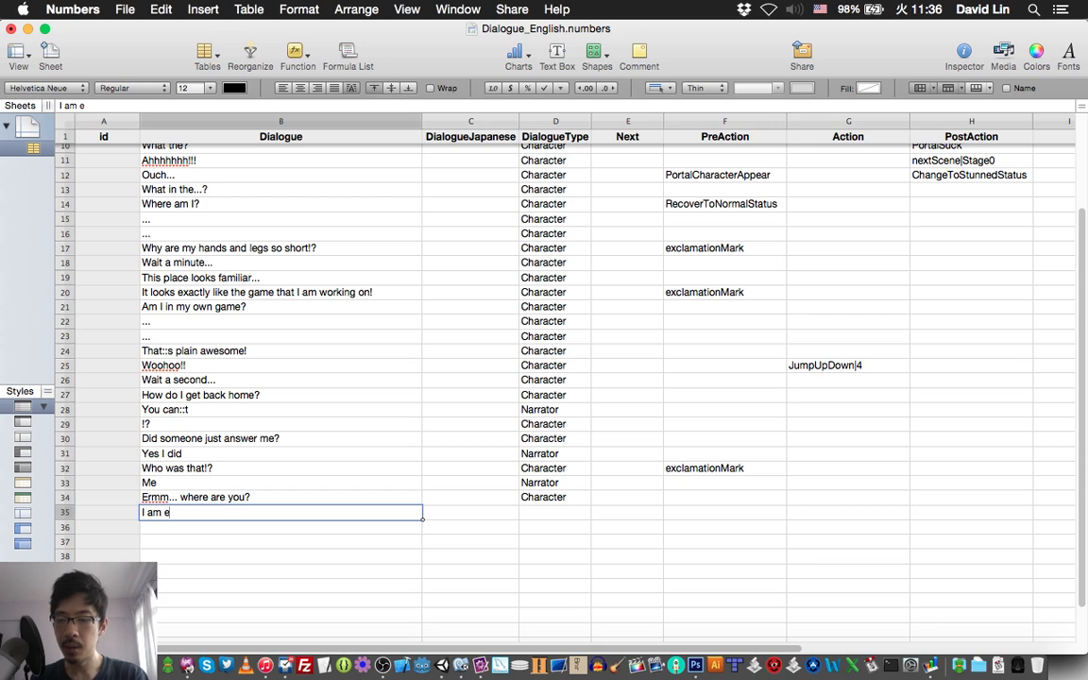
type("verywhere")
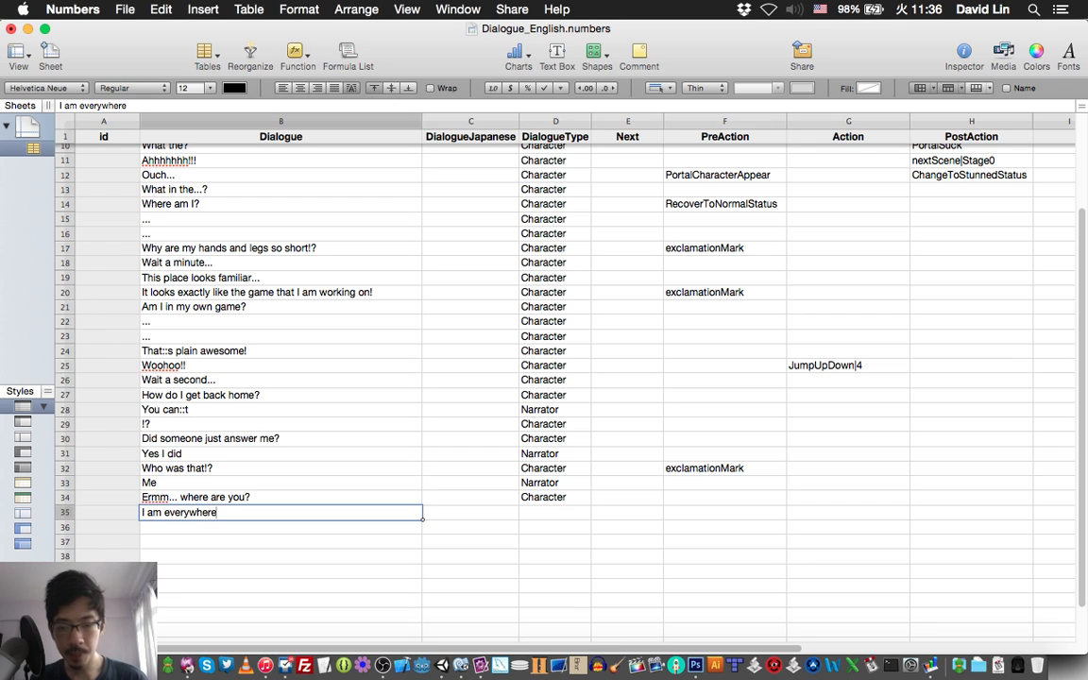
Set the DialogueType of row 35 to Narrator and save the spreadsheet.
key("Tab")
key("Tab")
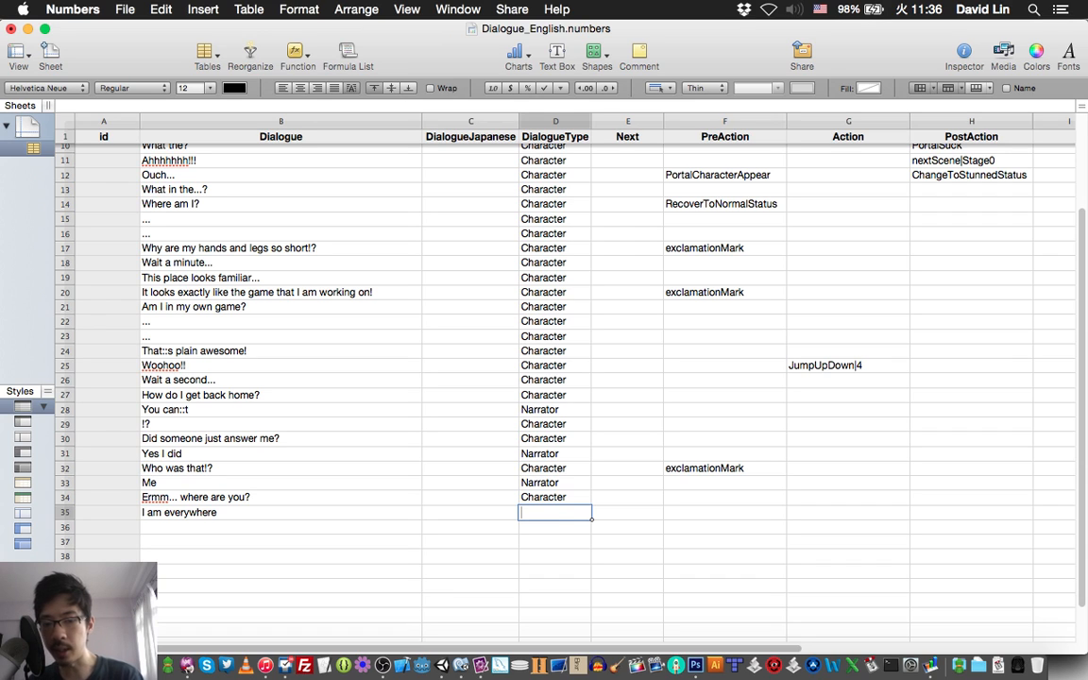
type("Narr")
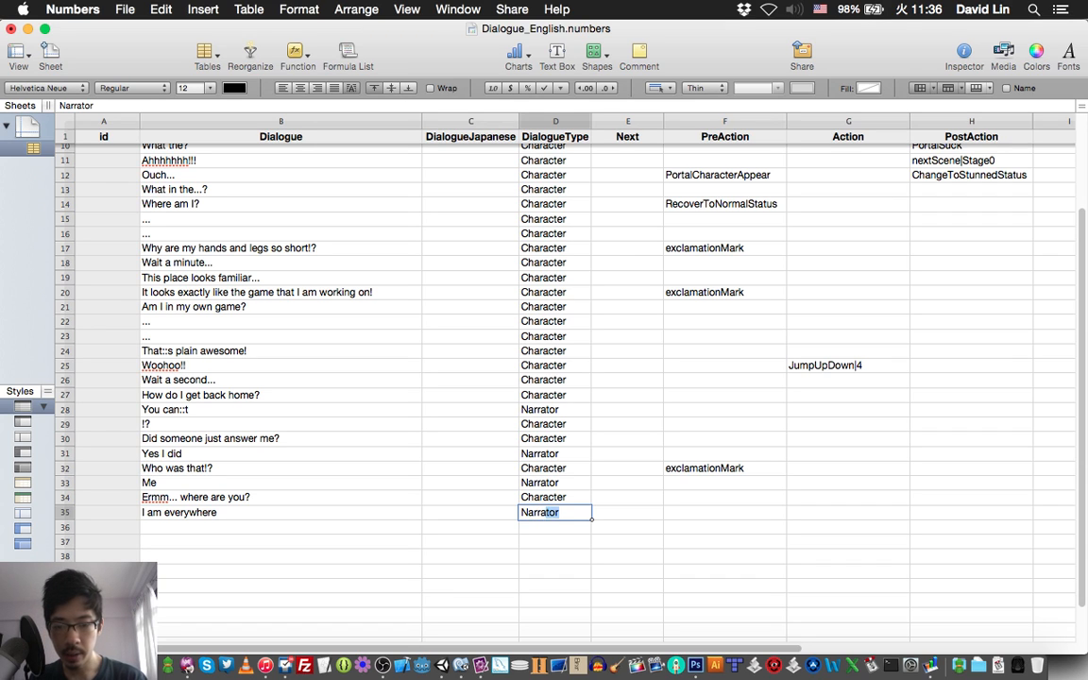
key("Return")
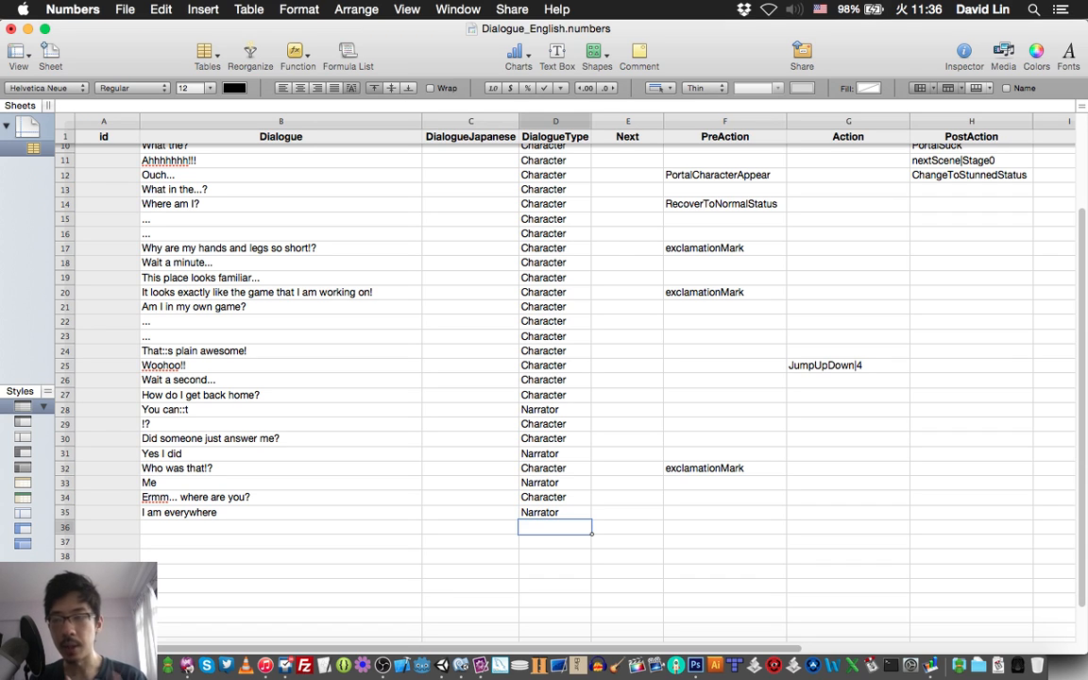
key("super+s")
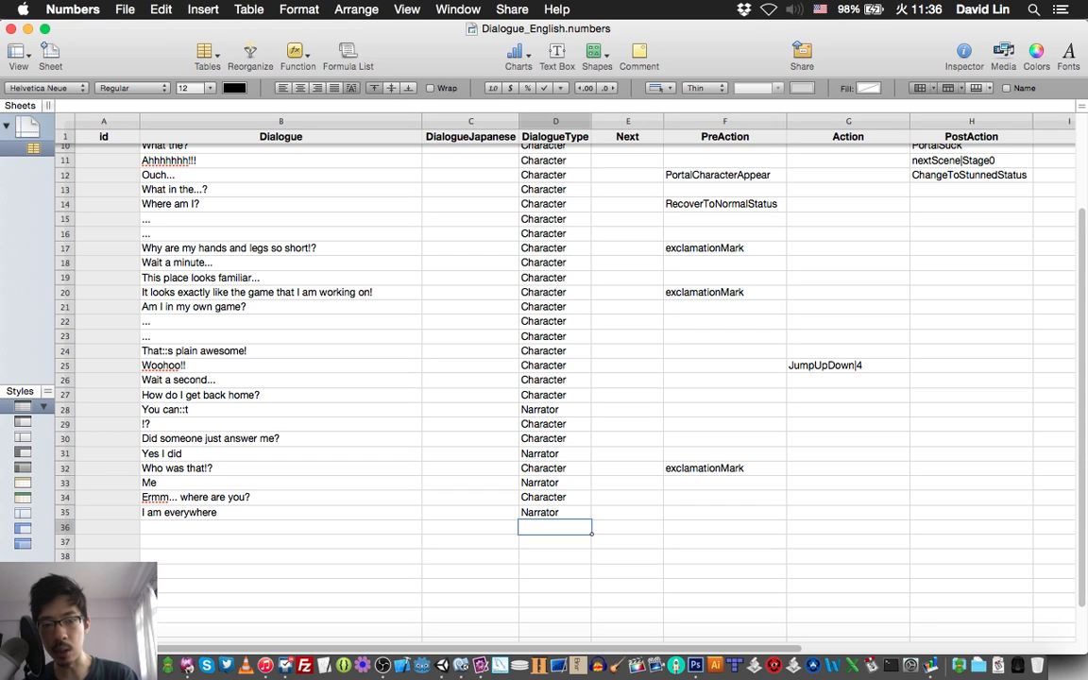
Look up item 38 of the story script in TextMate and enter "Wow..." as the row 36 dialogue in Numbers.
left_click(724, 293)
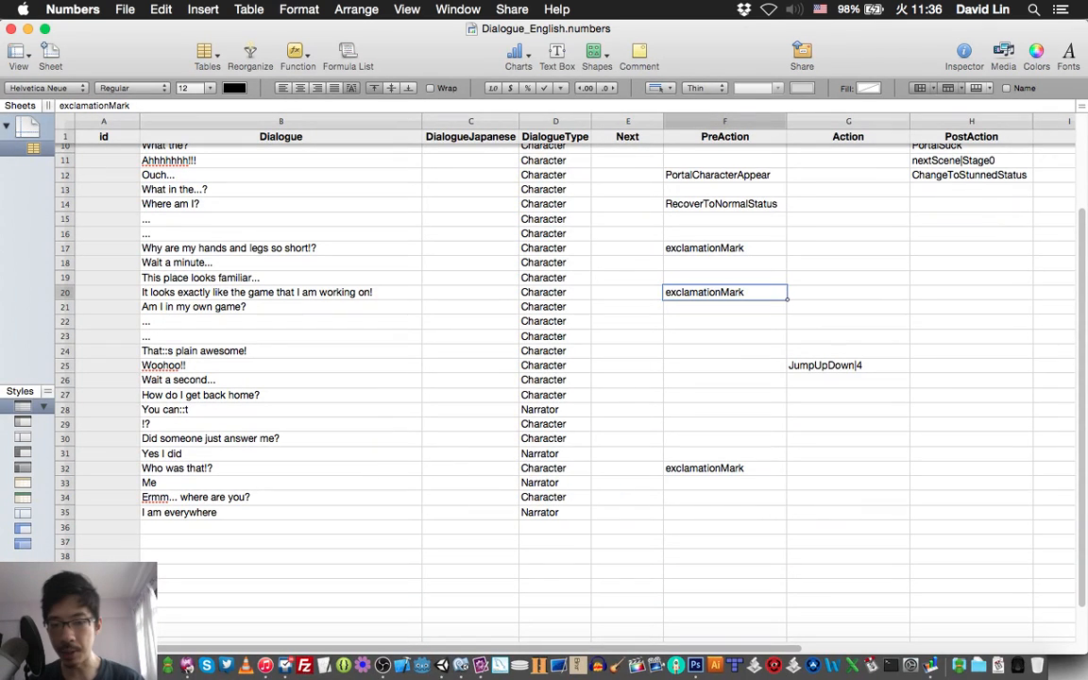
left_click(280, 527)
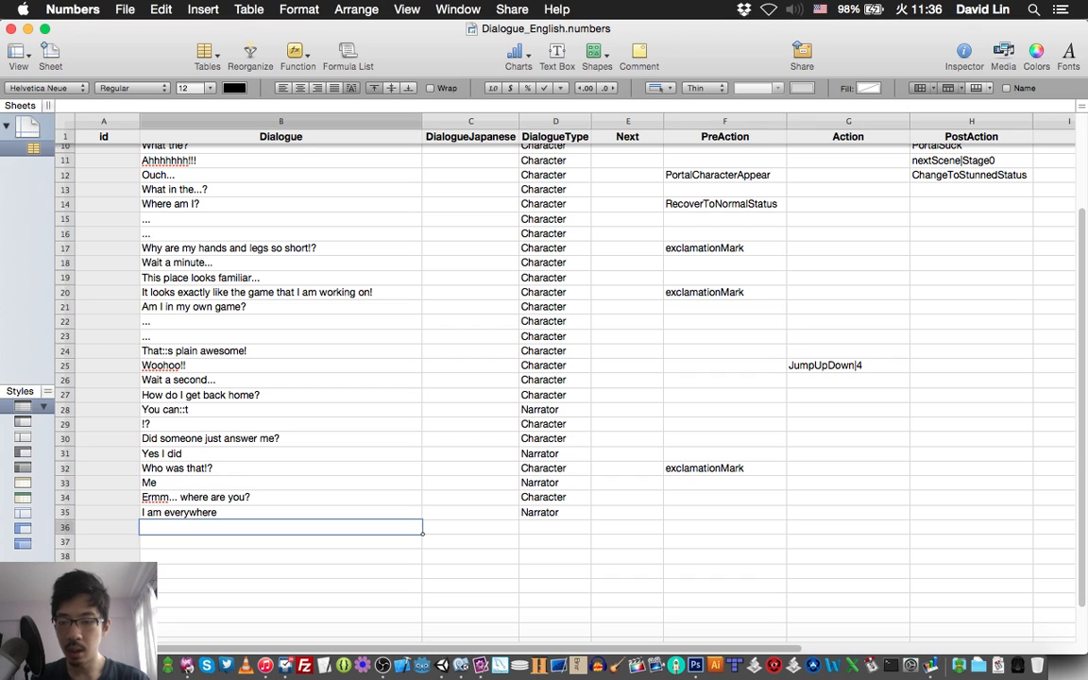
key("super+Tab")
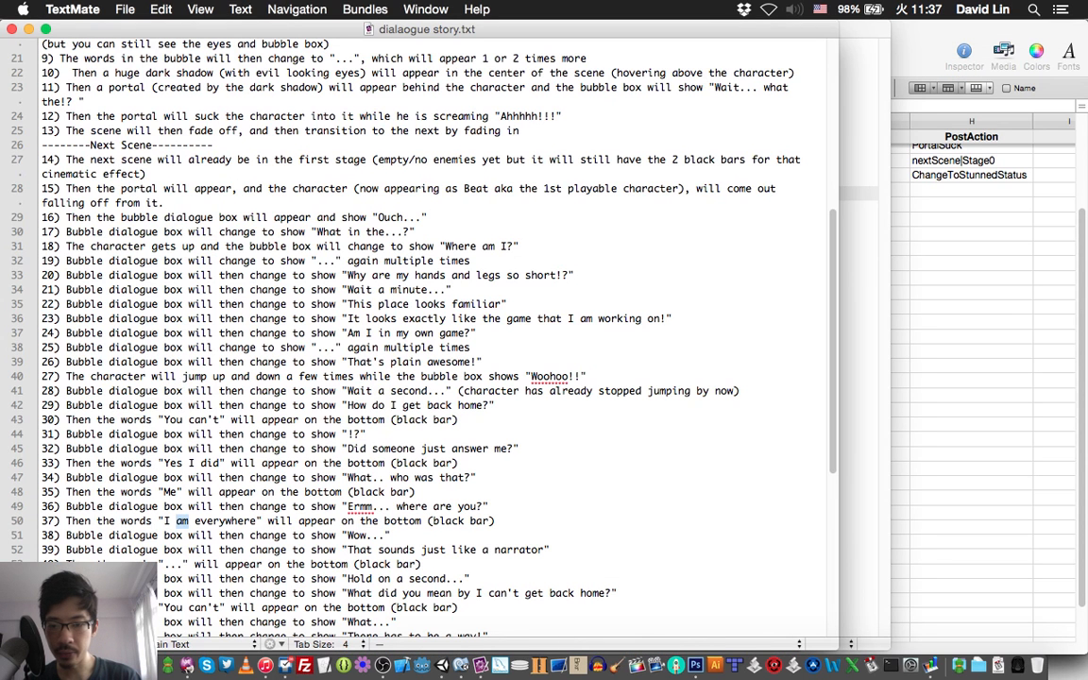
scroll(415, 302, "down", 2)
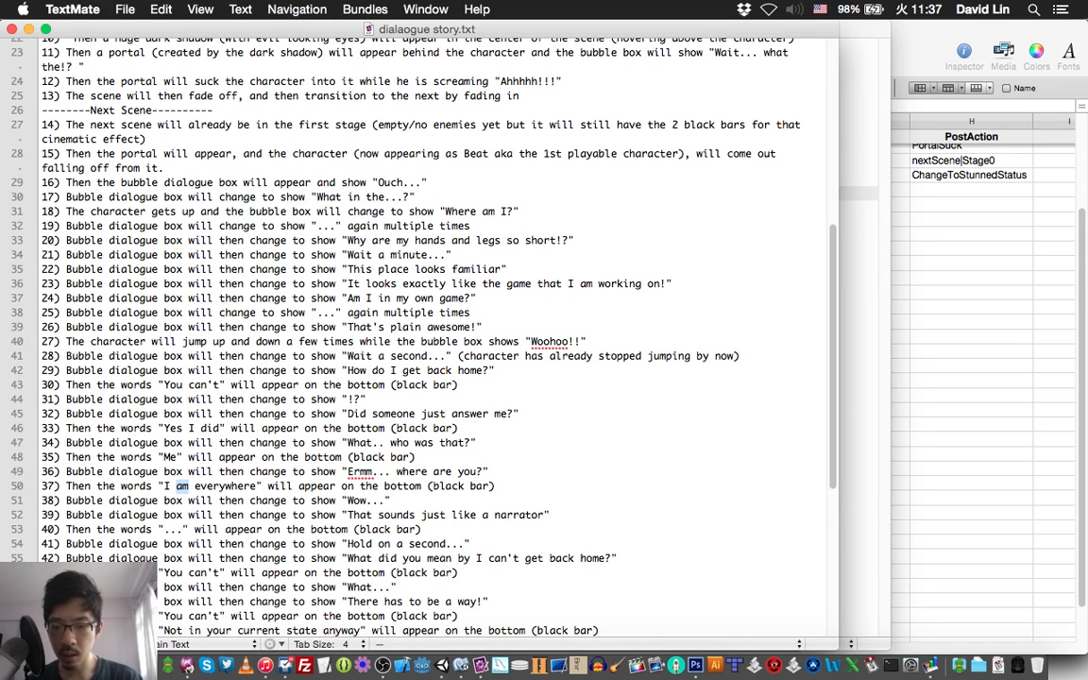
left_click(971, 409)
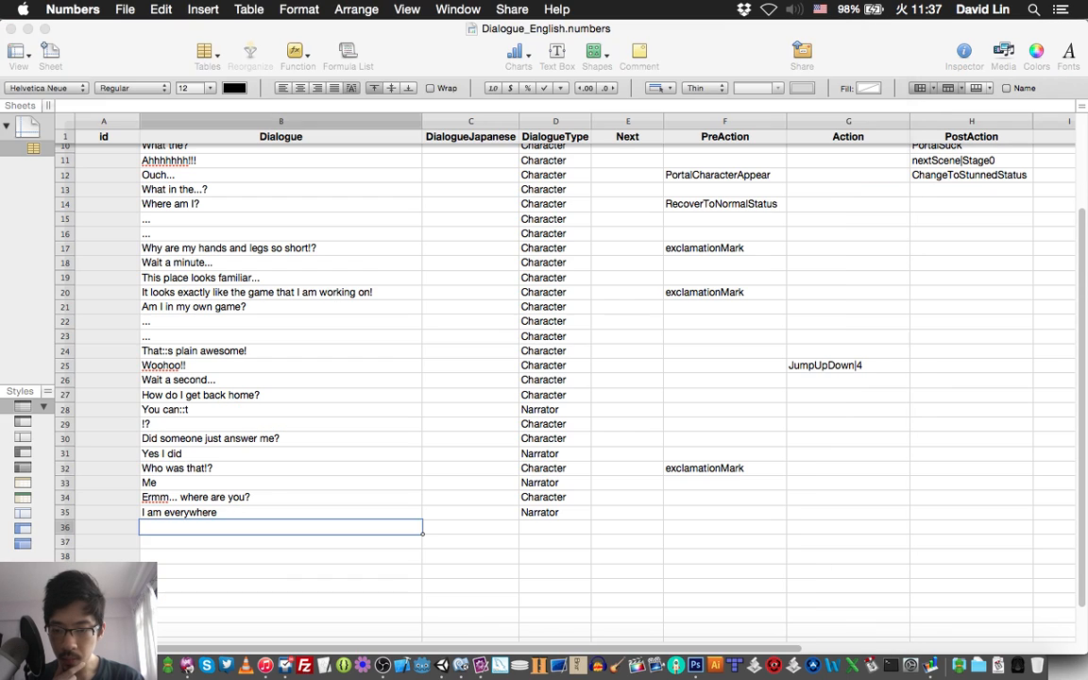
left_click(281, 527)
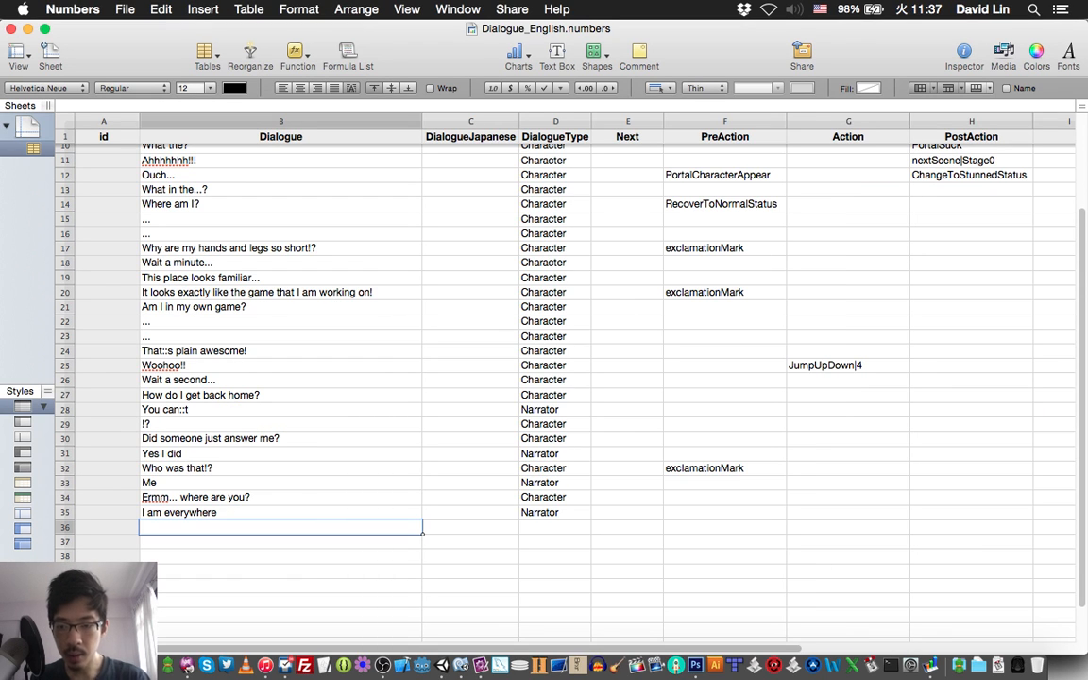
type("Wow...")
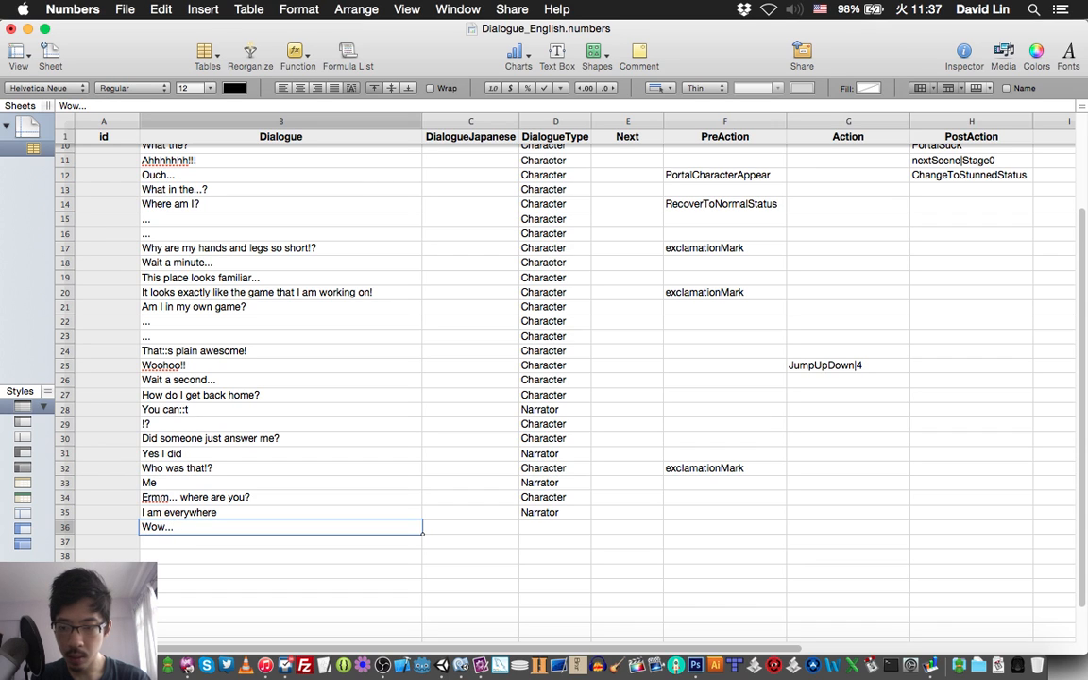
Set the DialogueType of the "Wow..." line in row 36 to Character.
left_click(555, 527)
type("Character")
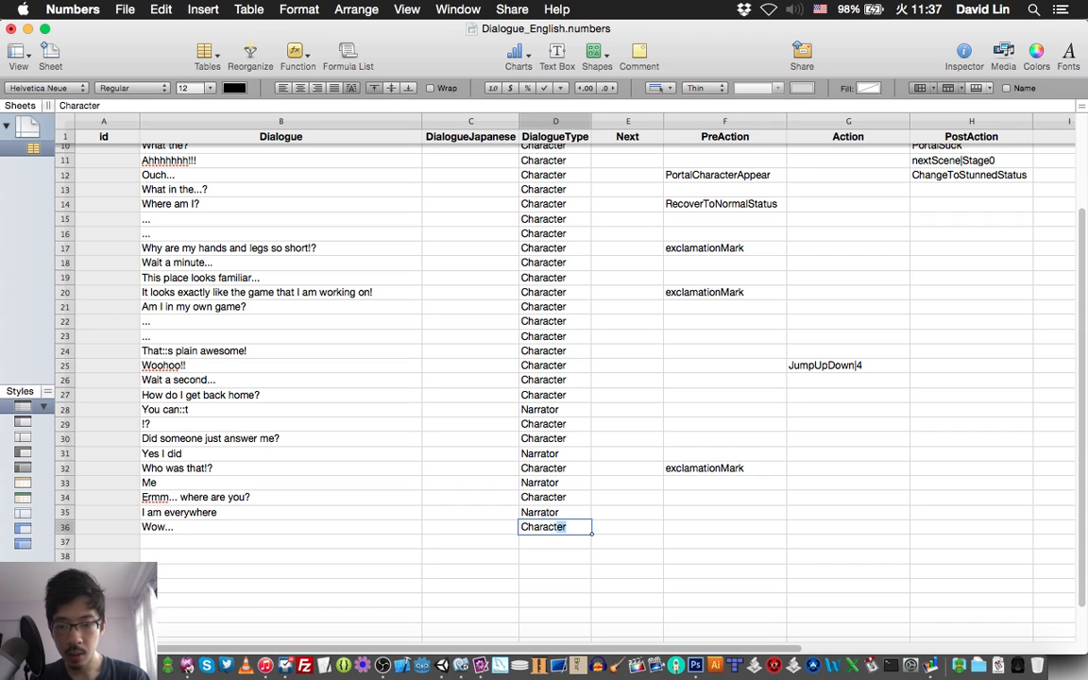
key("Return")
Check item 39 of the story script in TextMate and enter "That sounds just like a narrator" as the row 37 dialogue in Numbers.
key("Left")
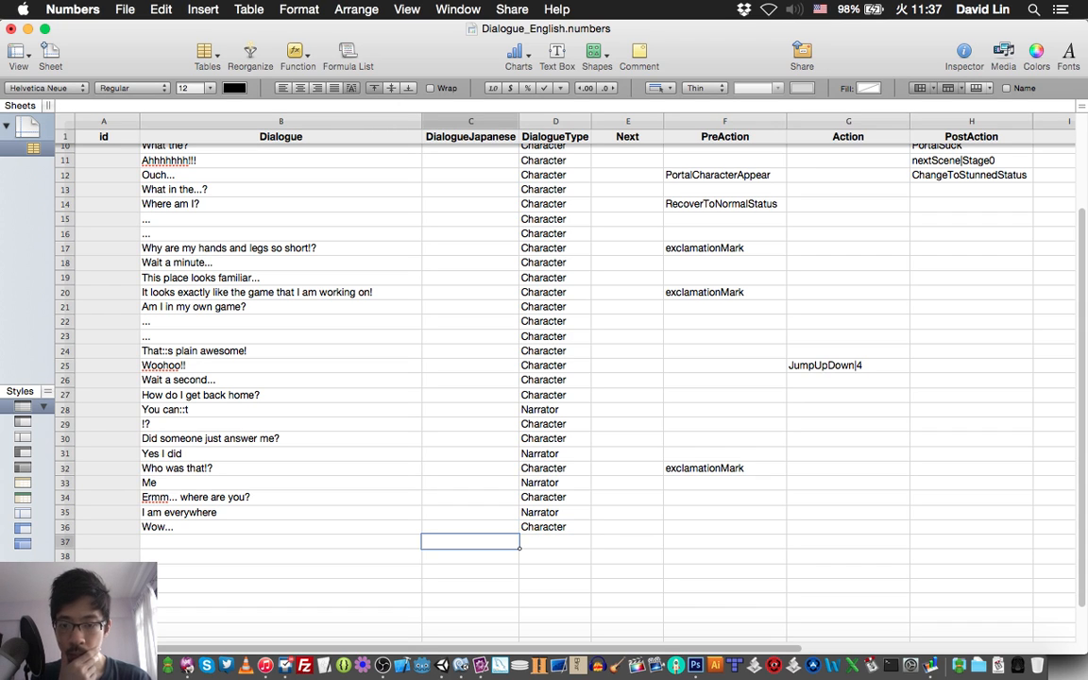
key("Left")
key("super+Tab")
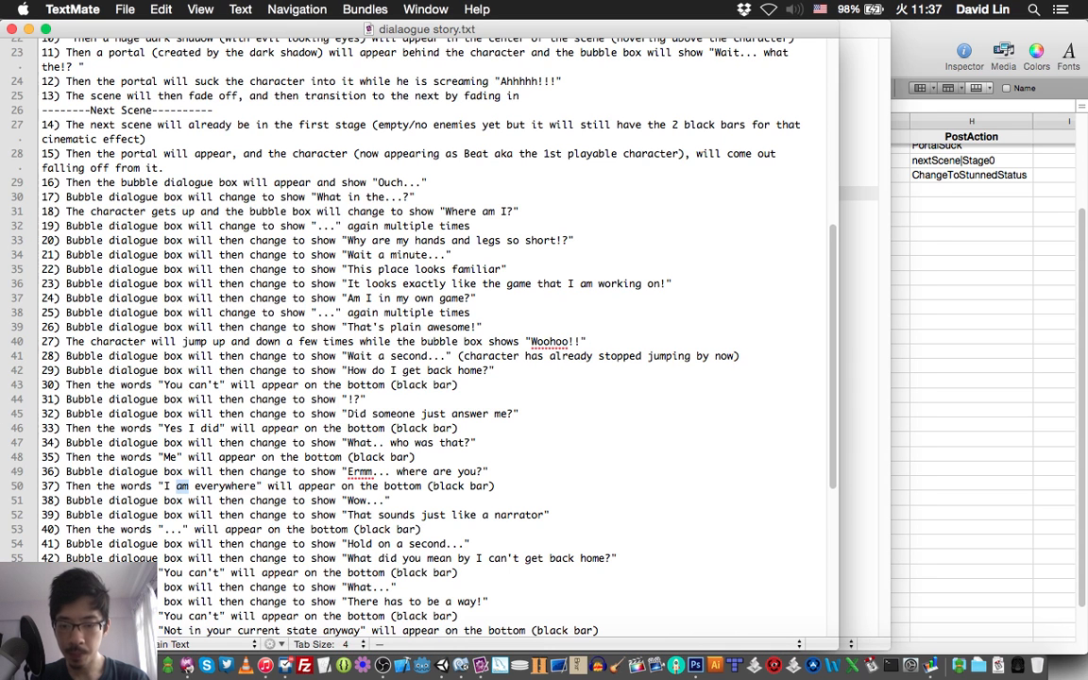
key("super+Tab")
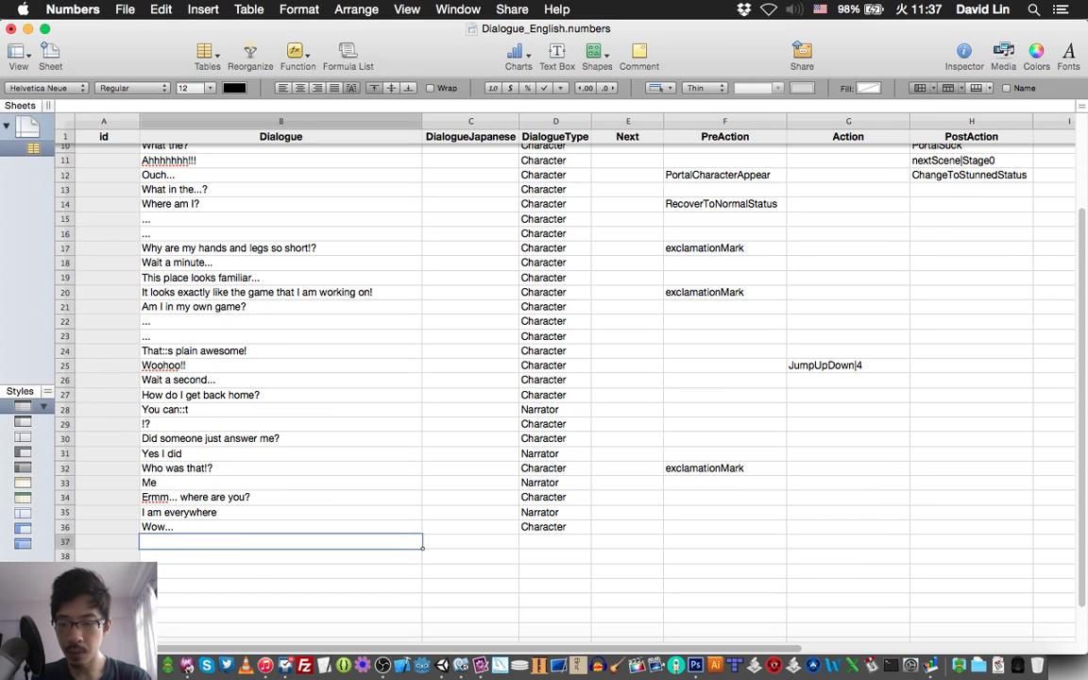
type("That so")
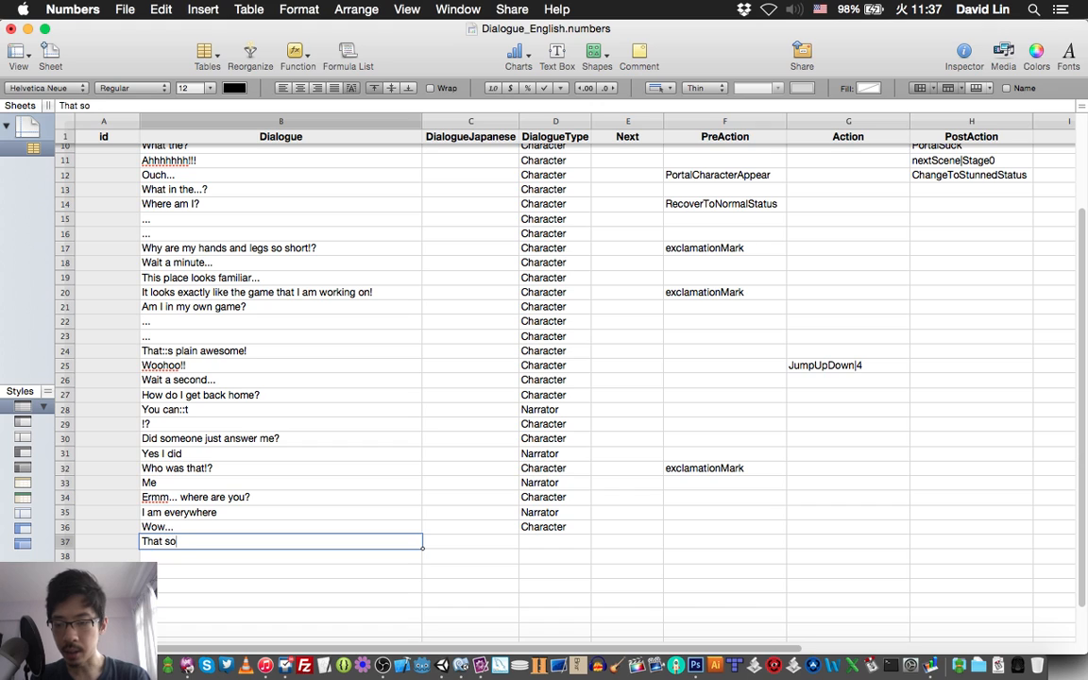
type("unds ")
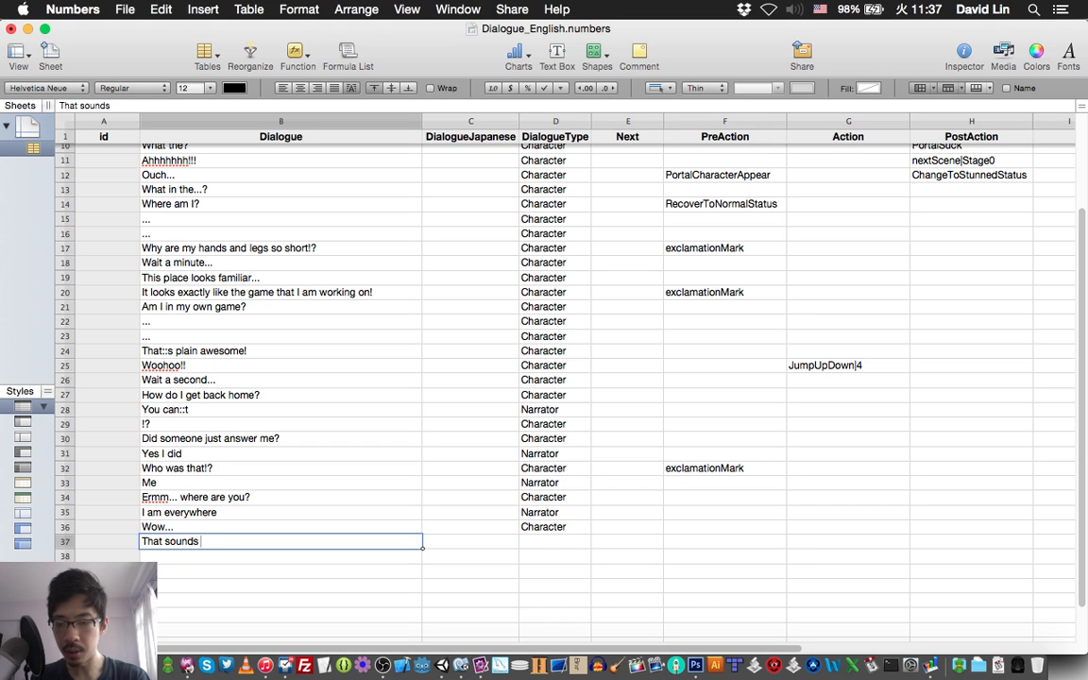
type("just lik")
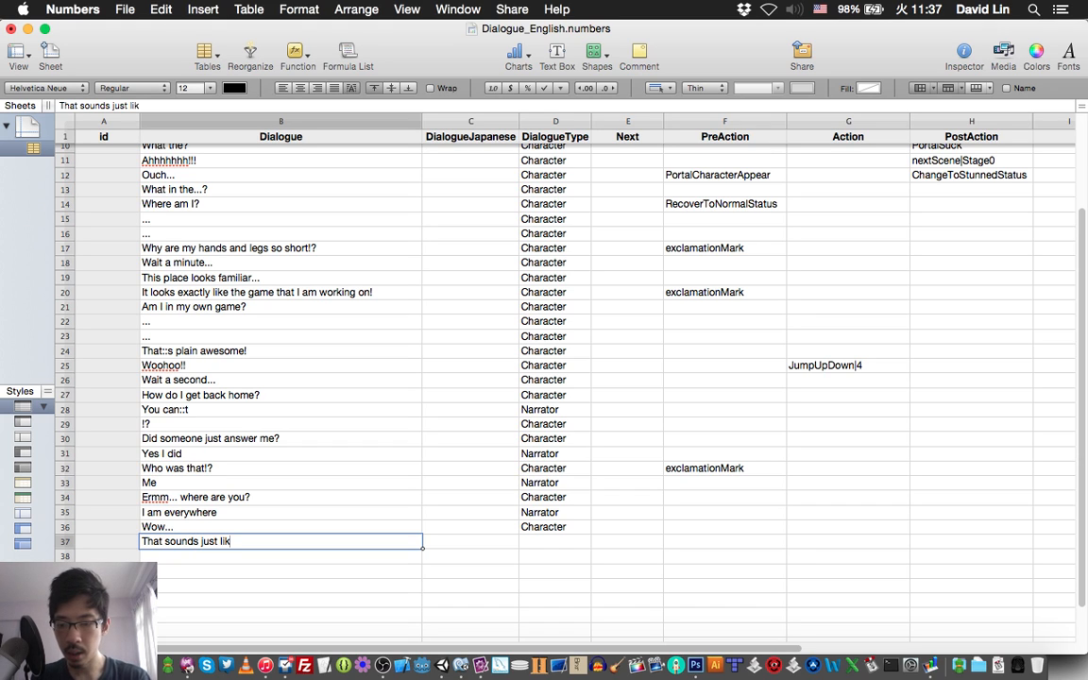
type("e a narr")
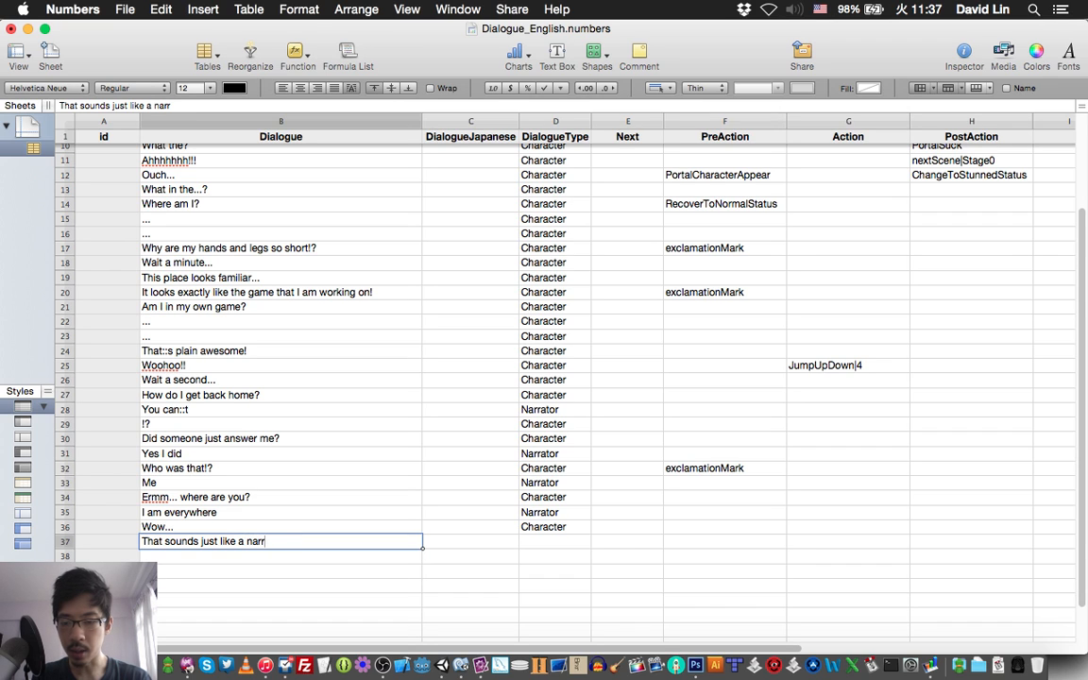
type("ator")
Set the DialogueType of row 37 to Character and save the spreadsheet.
key("Tab")
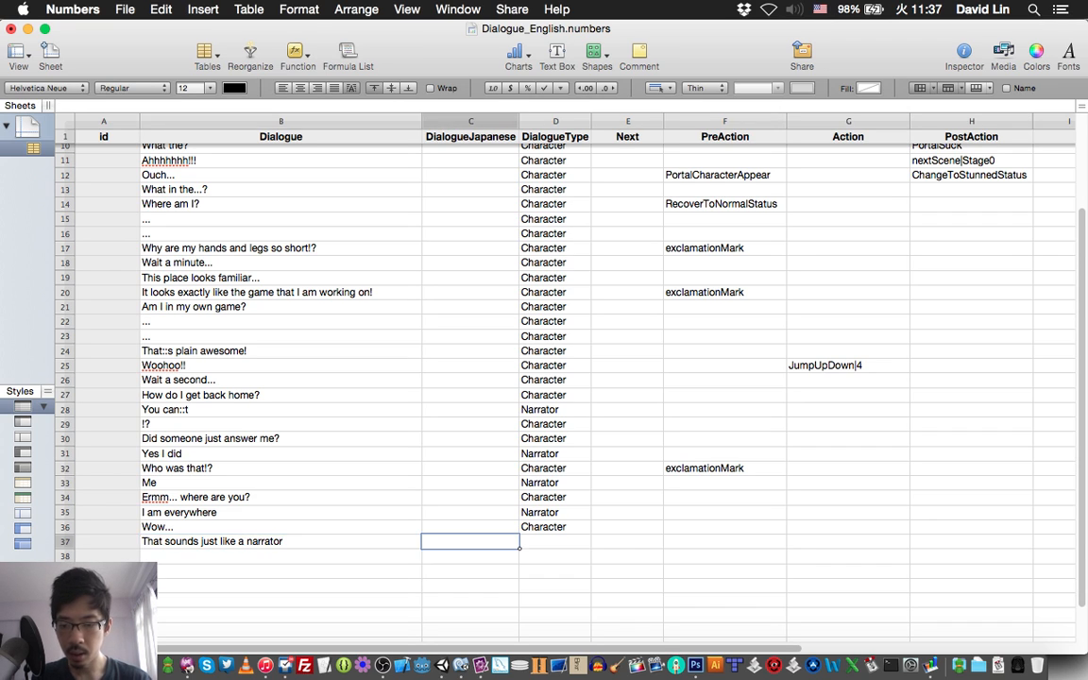
key("Tab")
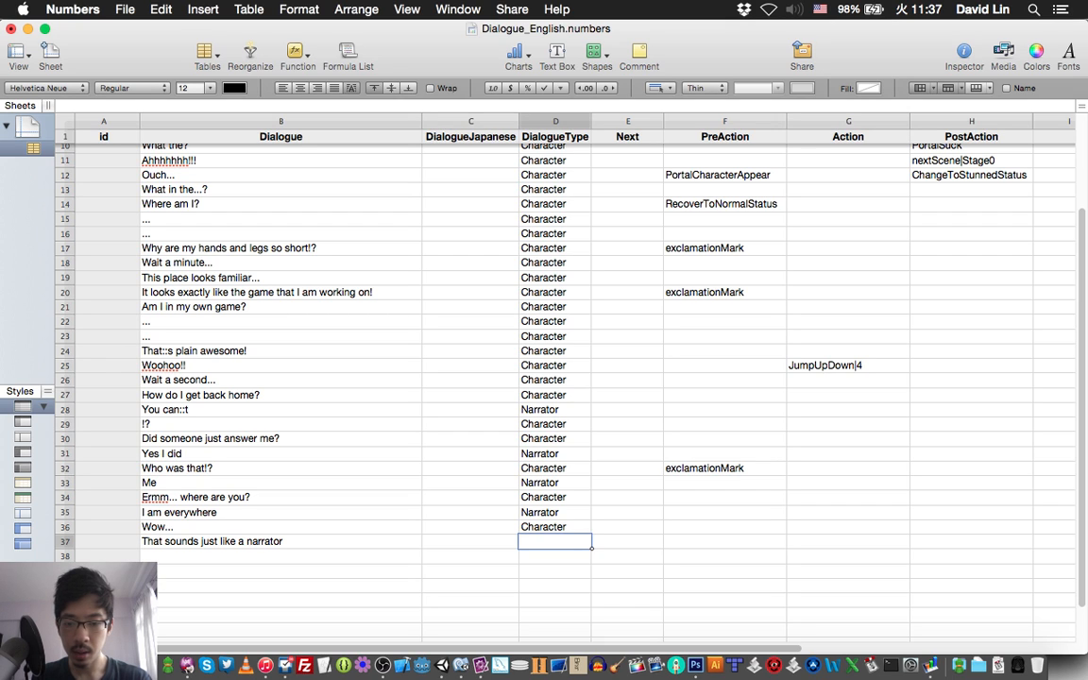
type("Character")
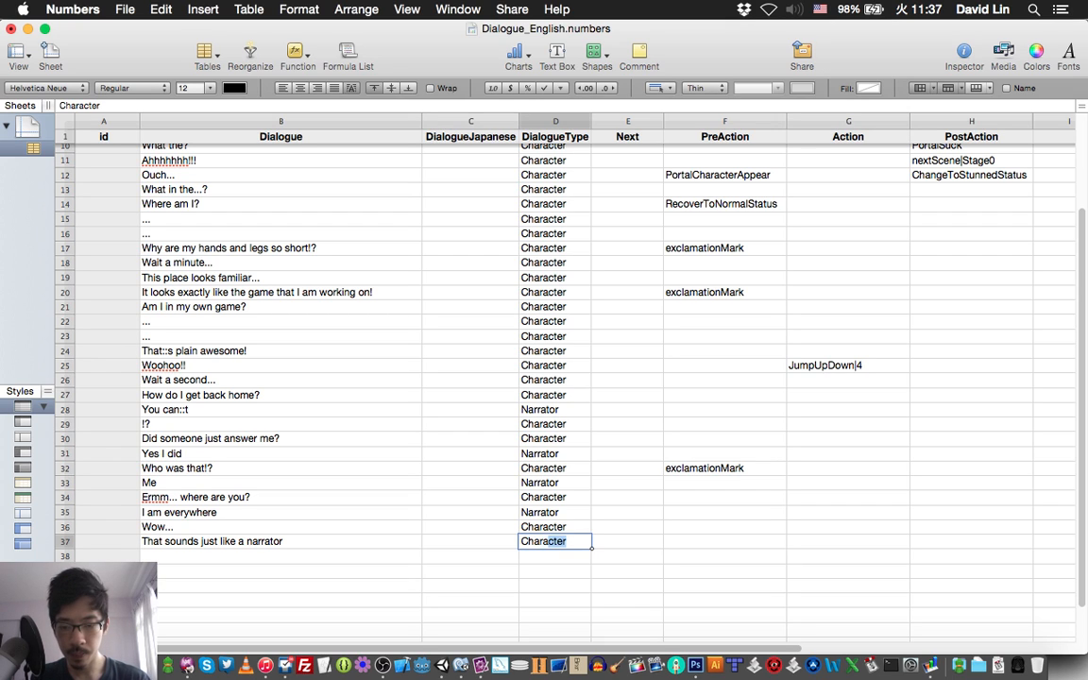
key("Return")
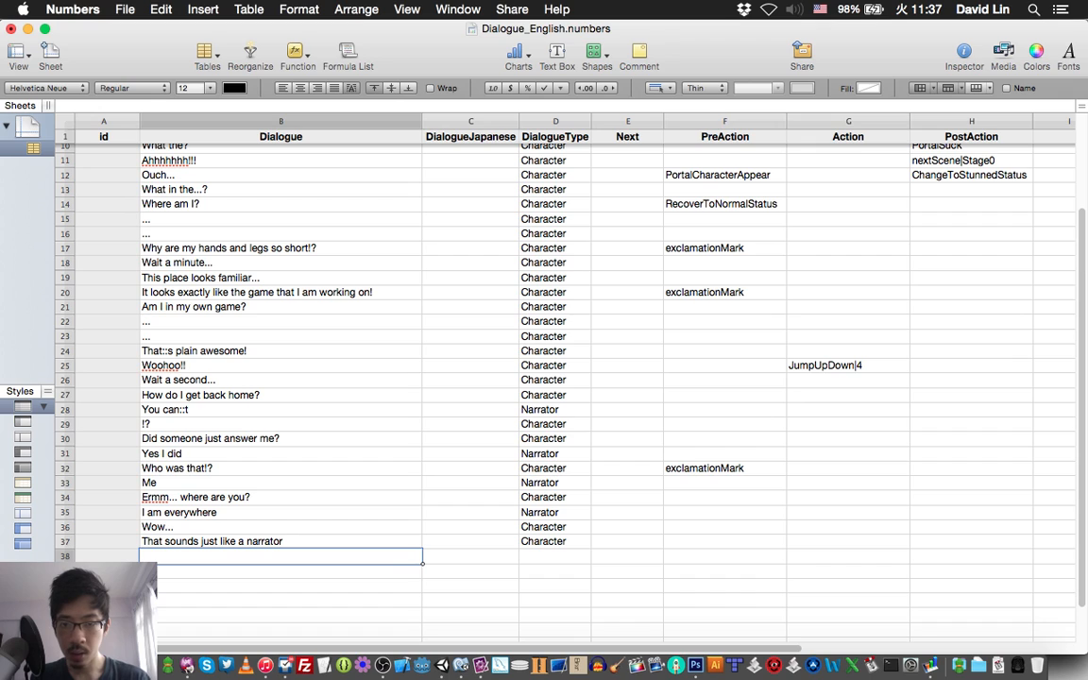
key("super+s")
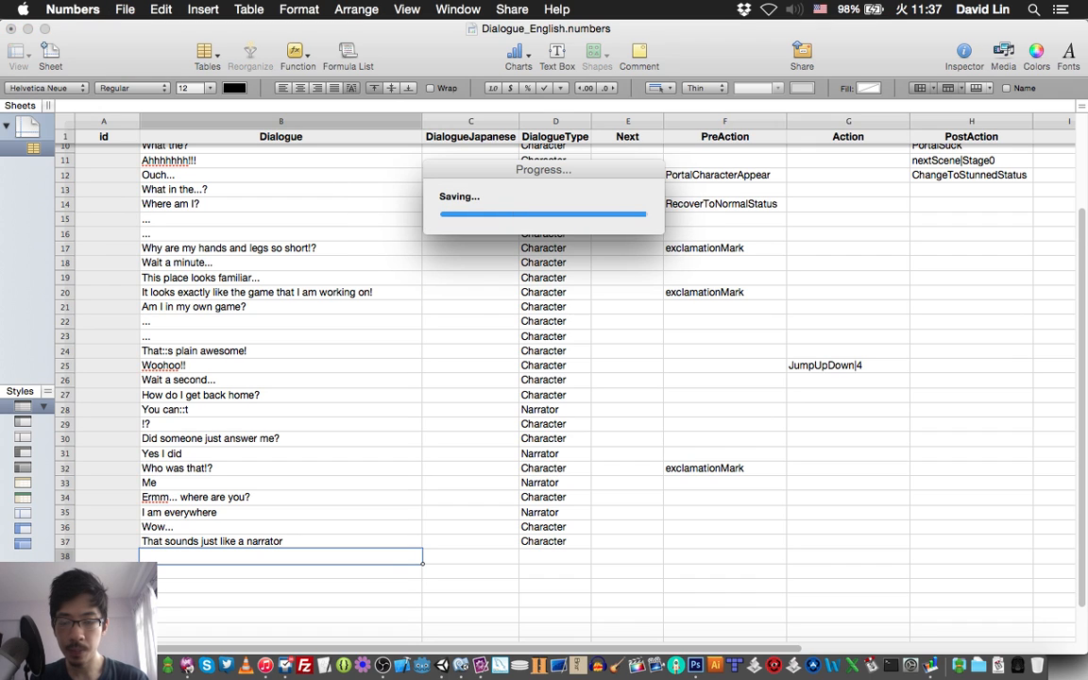
Check item 40 of the story script in TextMate and enter "..." as the row 38 dialogue in Numbers.
key("super+Tab")
scroll(415, 302, "down", 3)
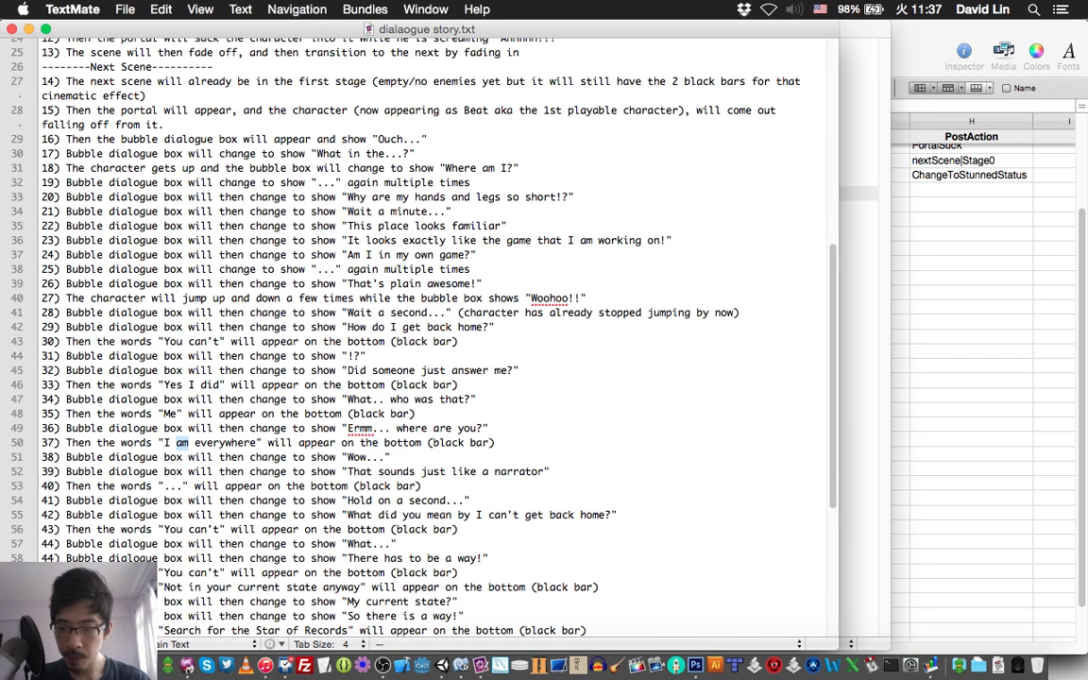
key("super+Tab")
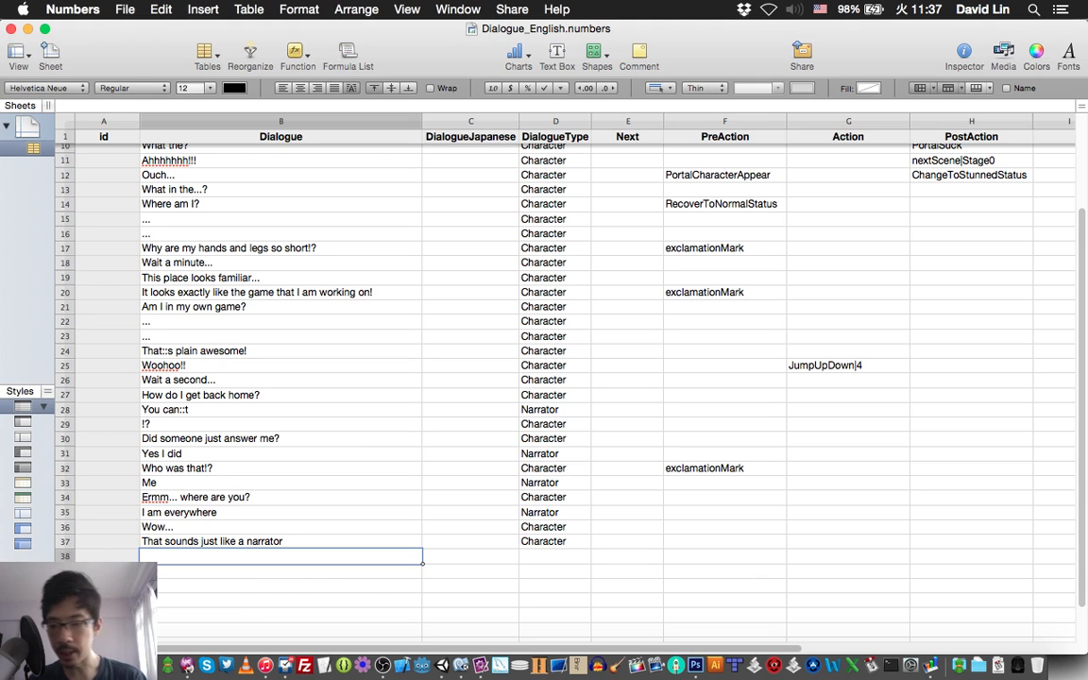
type("...")
Set the DialogueType of row 38 to Narrator and save the spreadsheet.
key("Tab")
key("Tab")
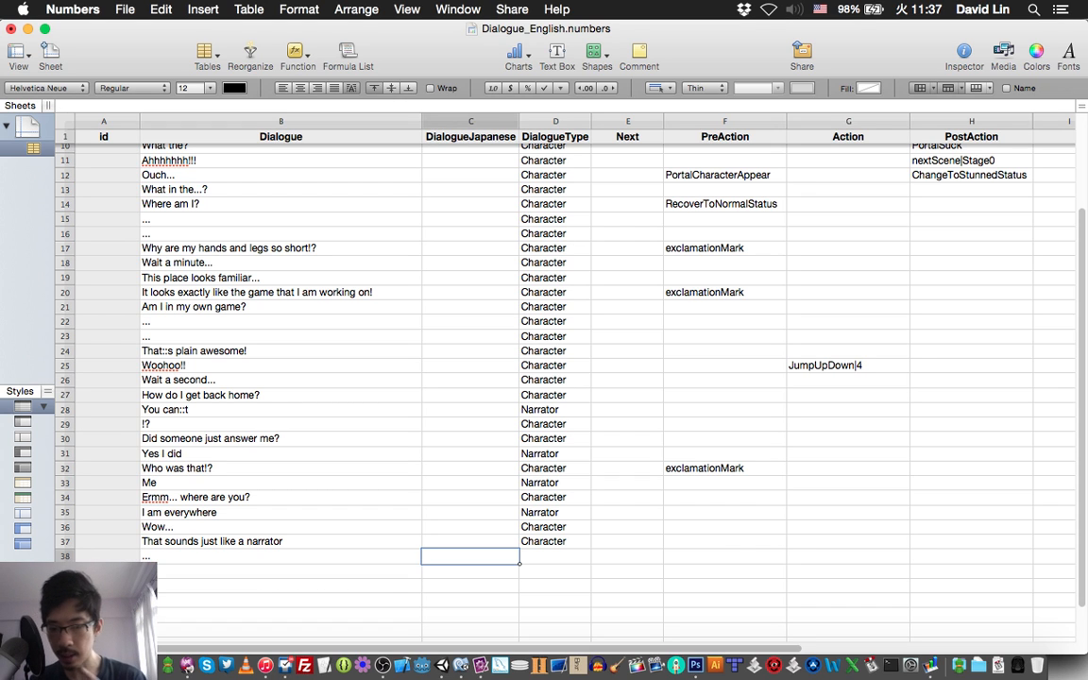
type("Narrator")
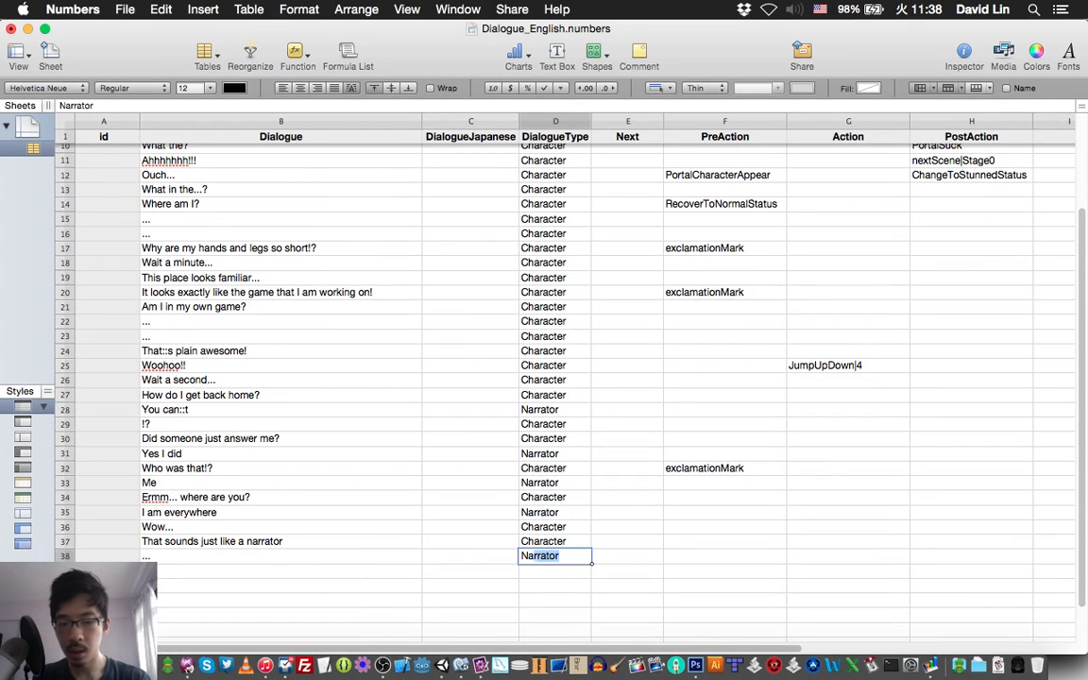
key("Return")
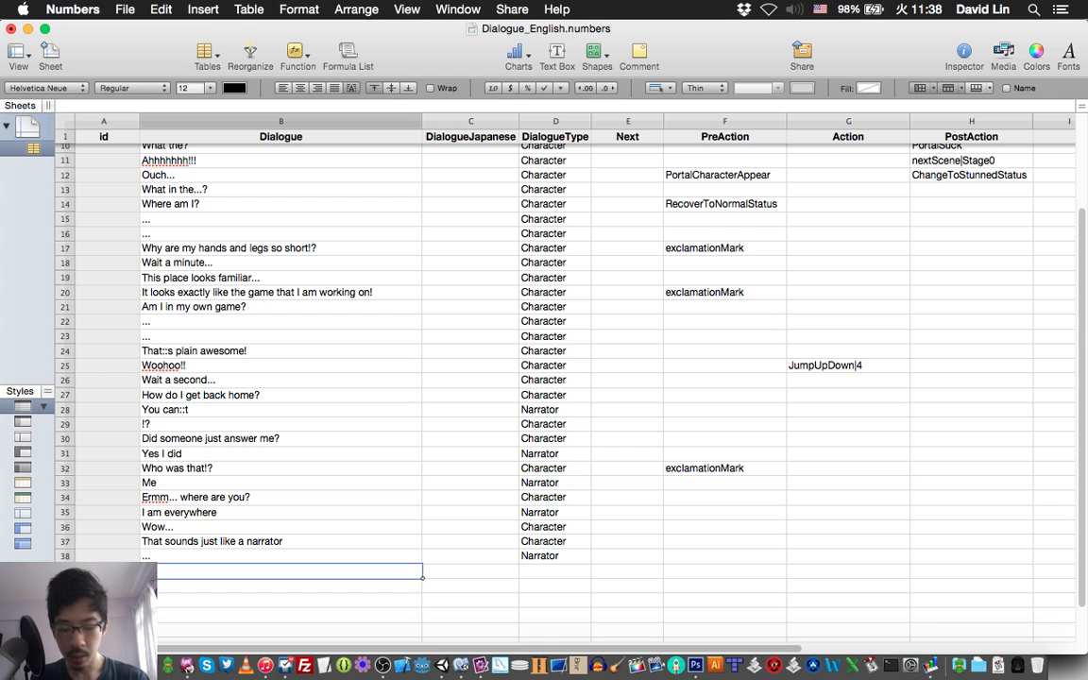
key("super+s")
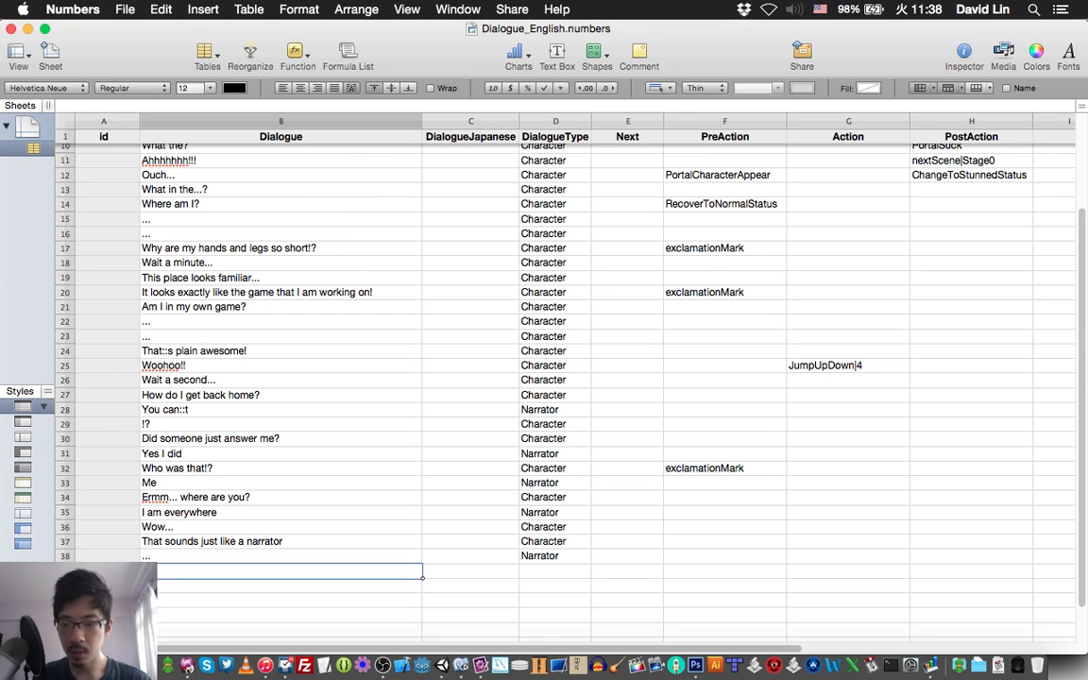
Look up item 41 of the story script in TextMate and enter "Hold on a second..." as the row 39 dialogue in Numbers.
key("super+Tab")
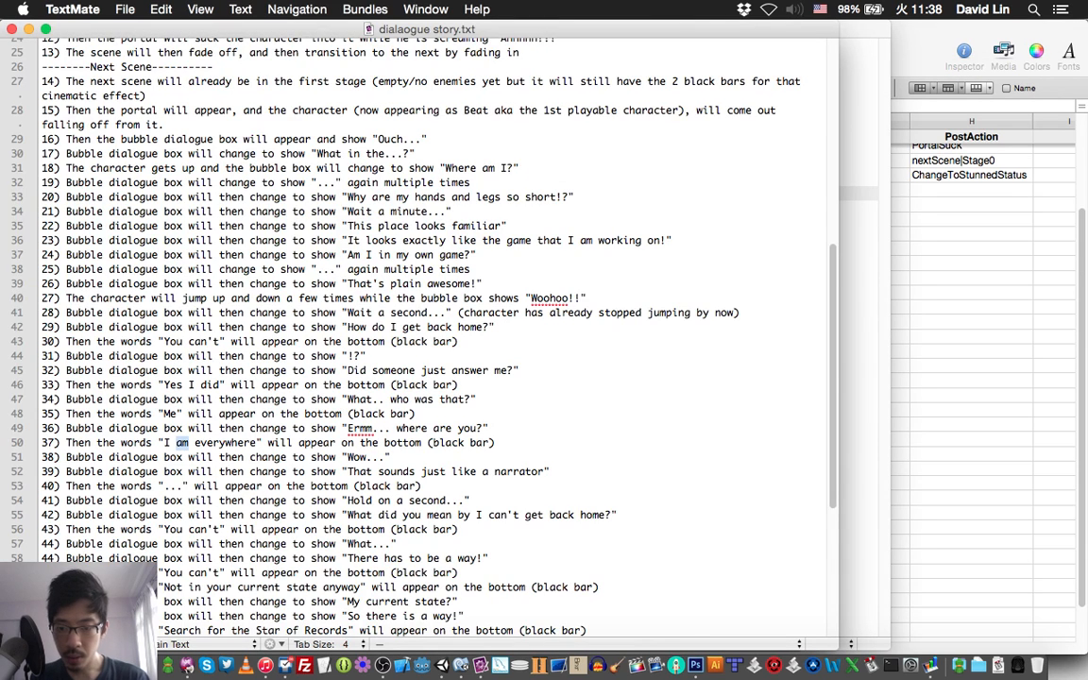
scroll(396, 312, "down", 2)
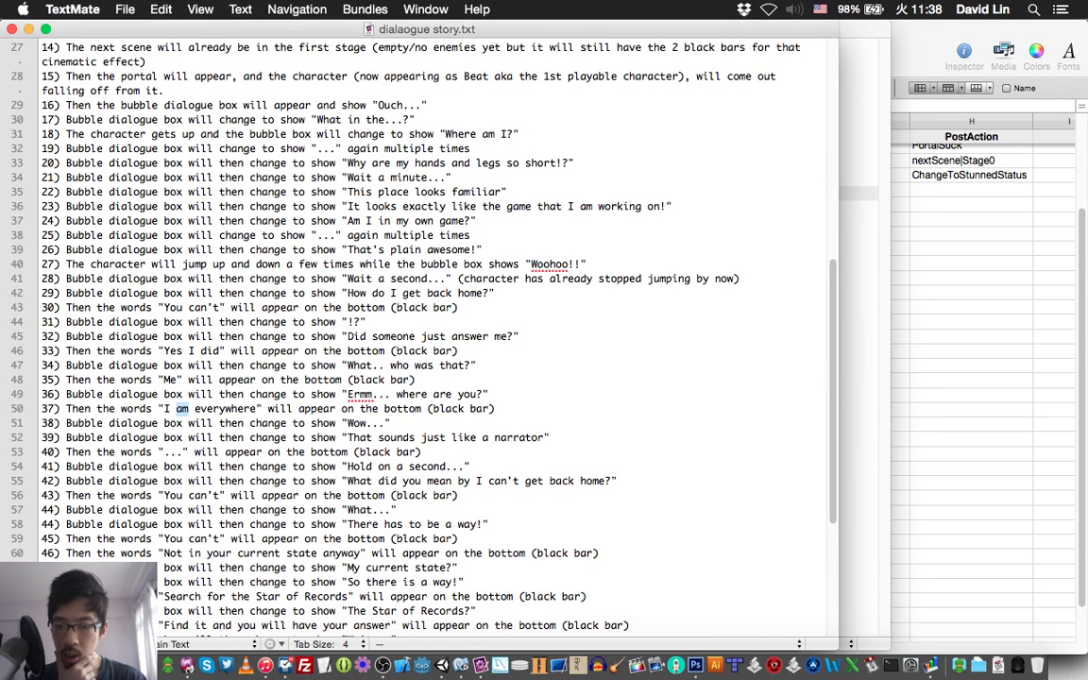
triple_click(298, 466)
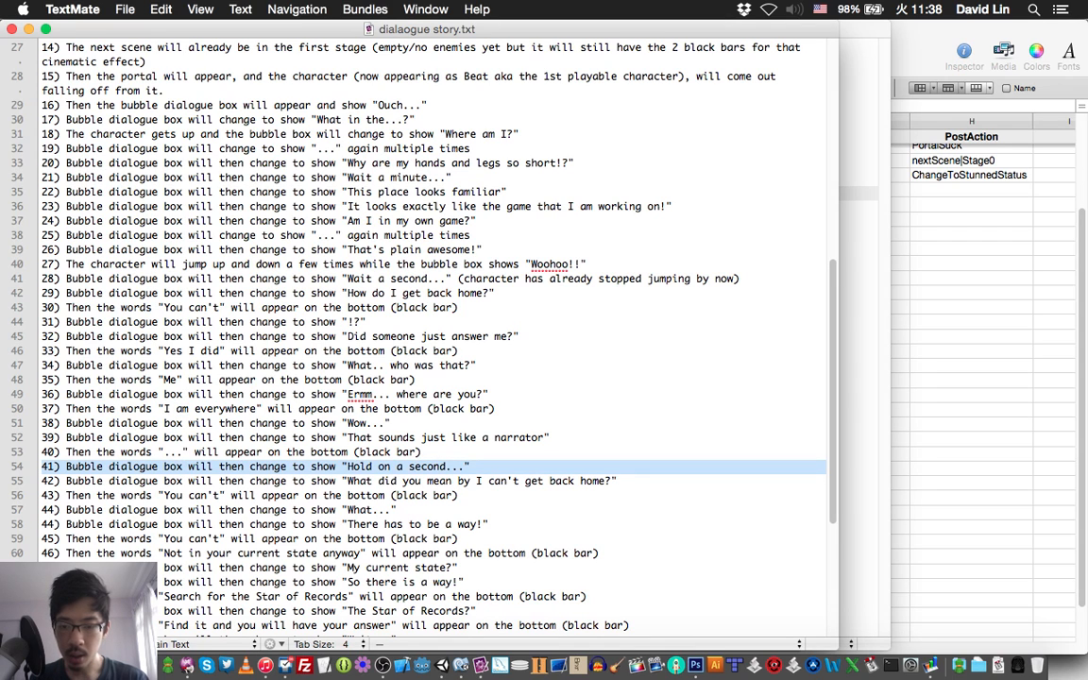
key("super+Tab")
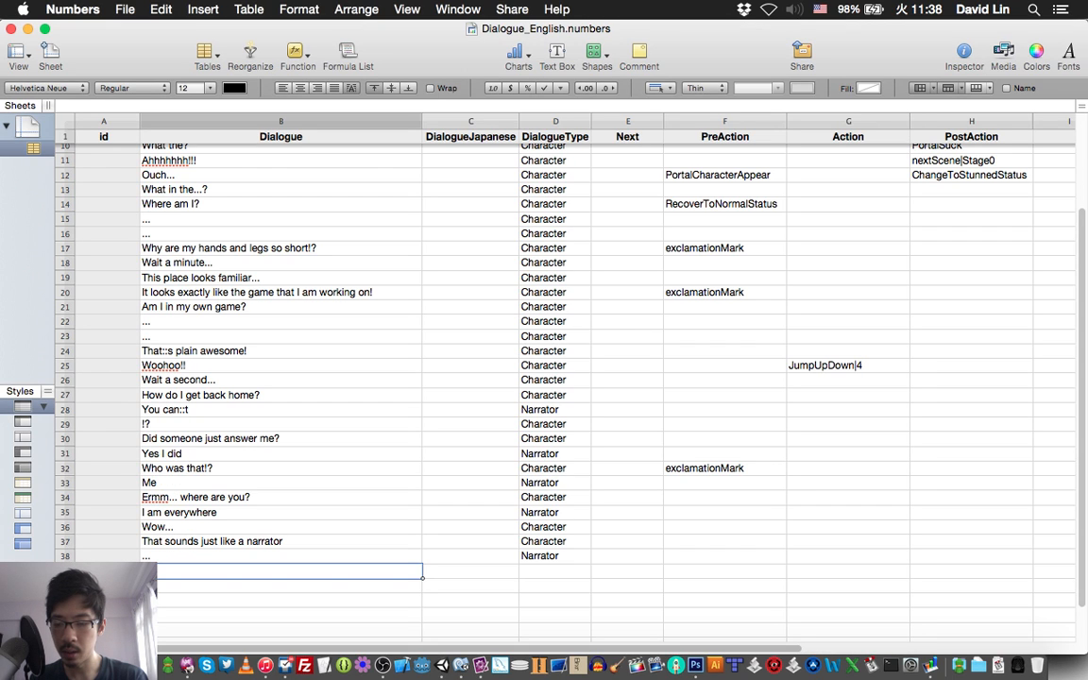
type("H")
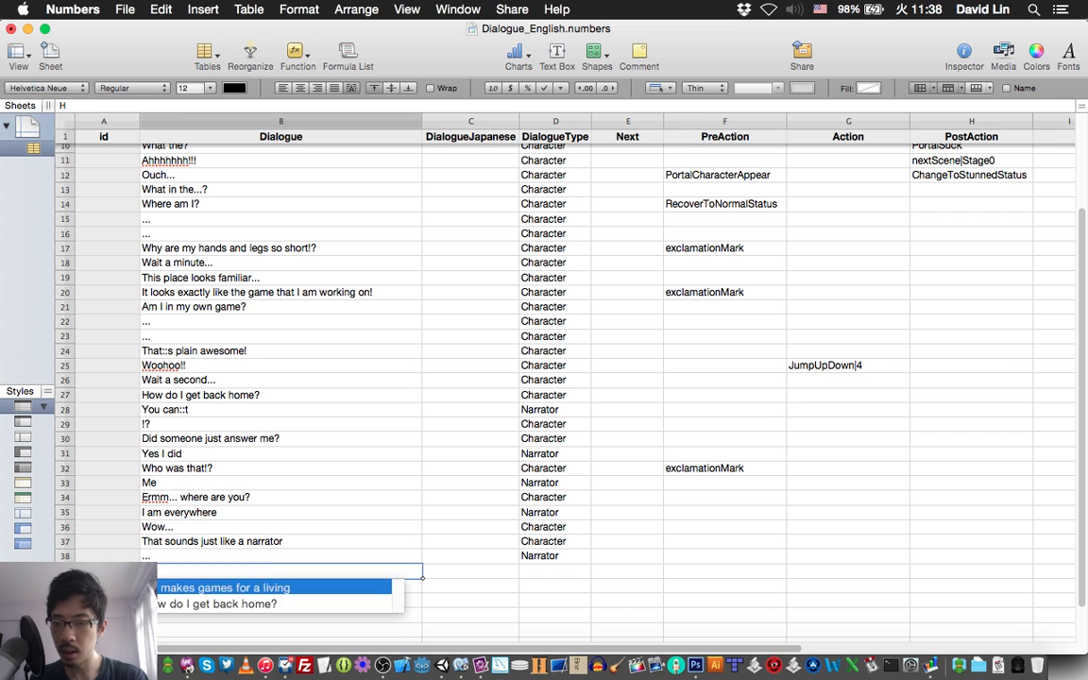
type("old on")
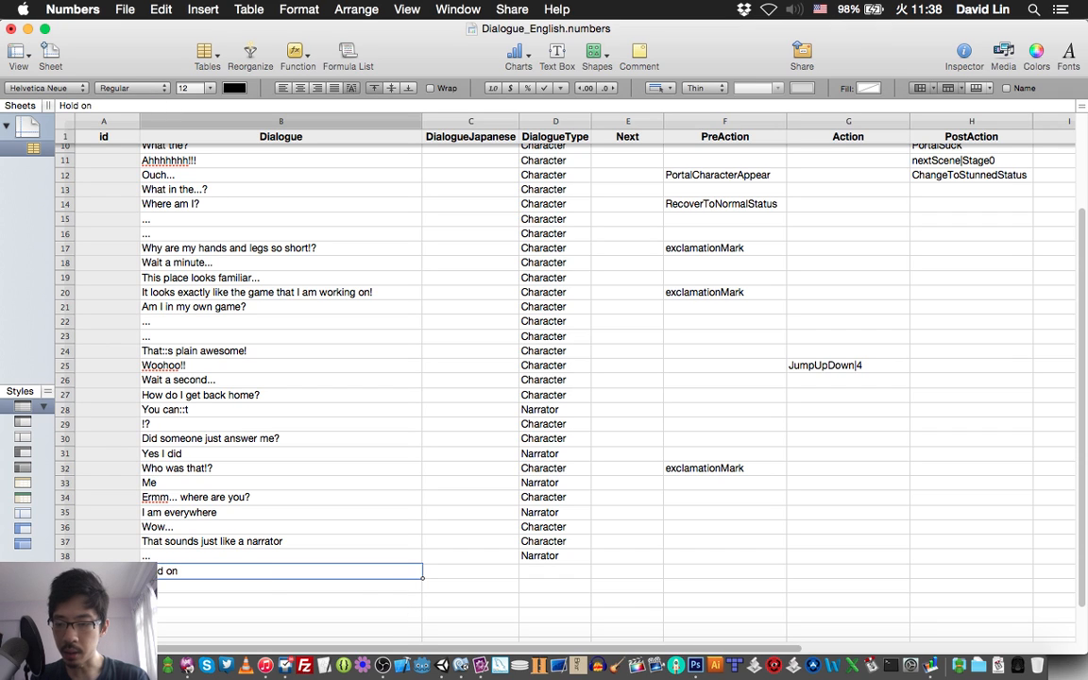
type(" a second...")
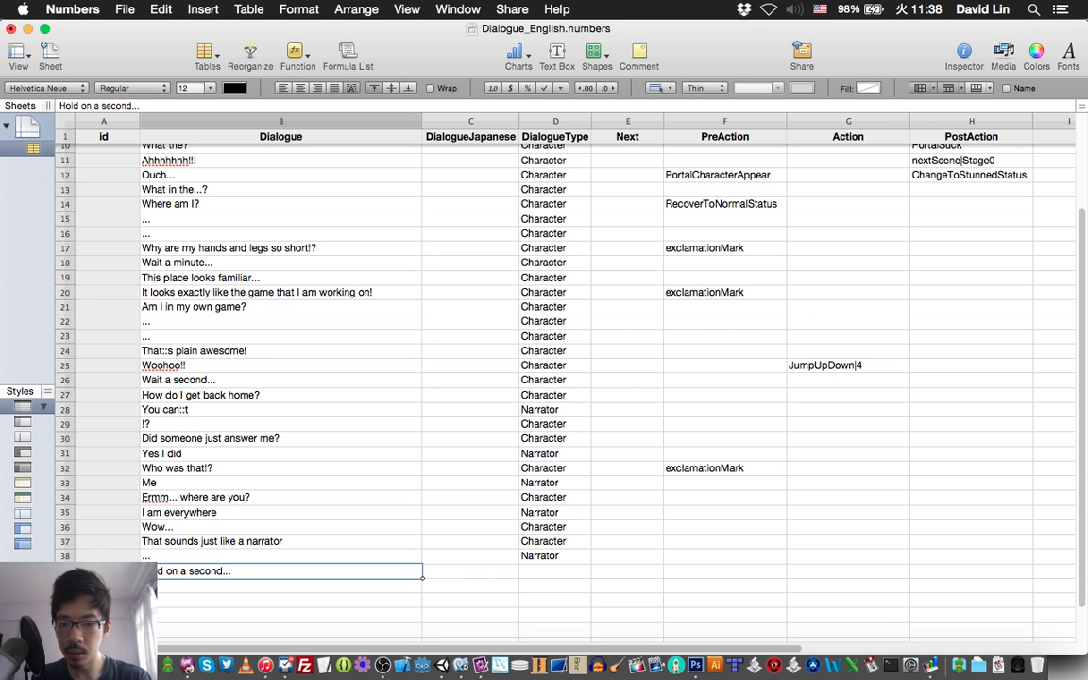
Set the DialogueType of the "Hold on a second..." line in row 39 to Character and save the spreadsheet.
key("Tab")
key("Tab")
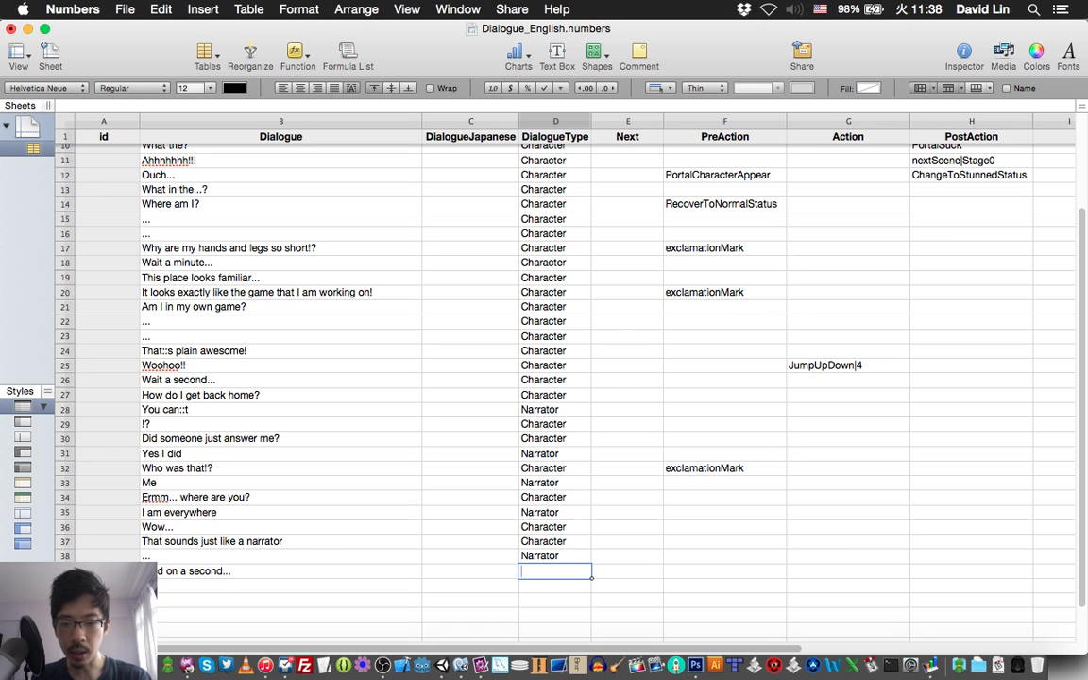
type("Character")
key("Return")
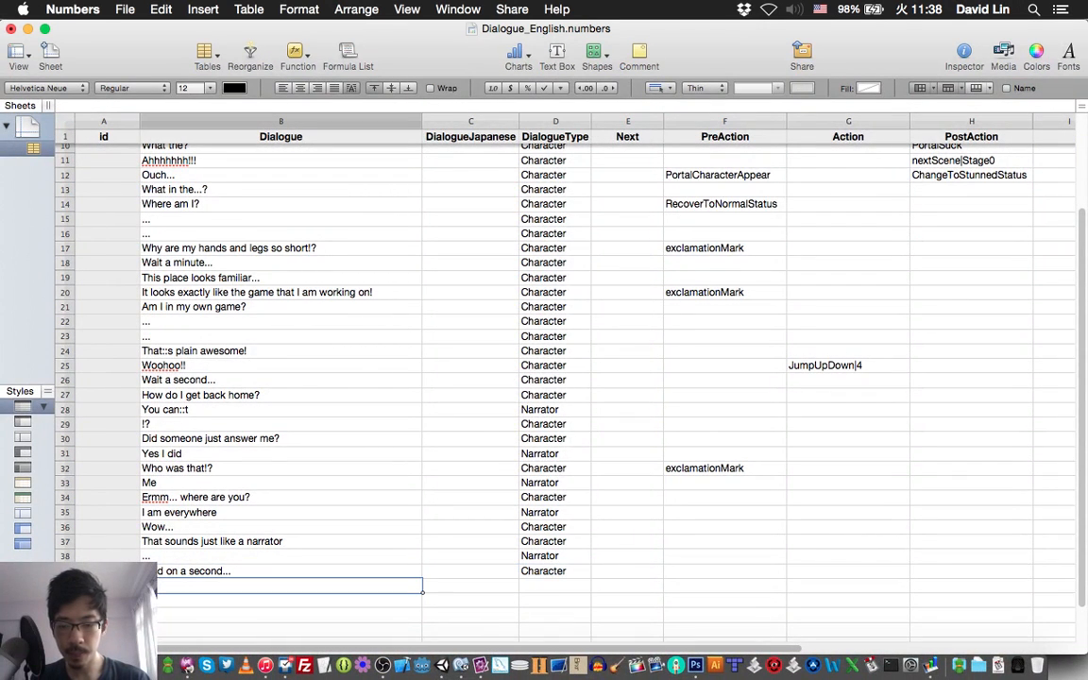
key("Left")
key("Right")
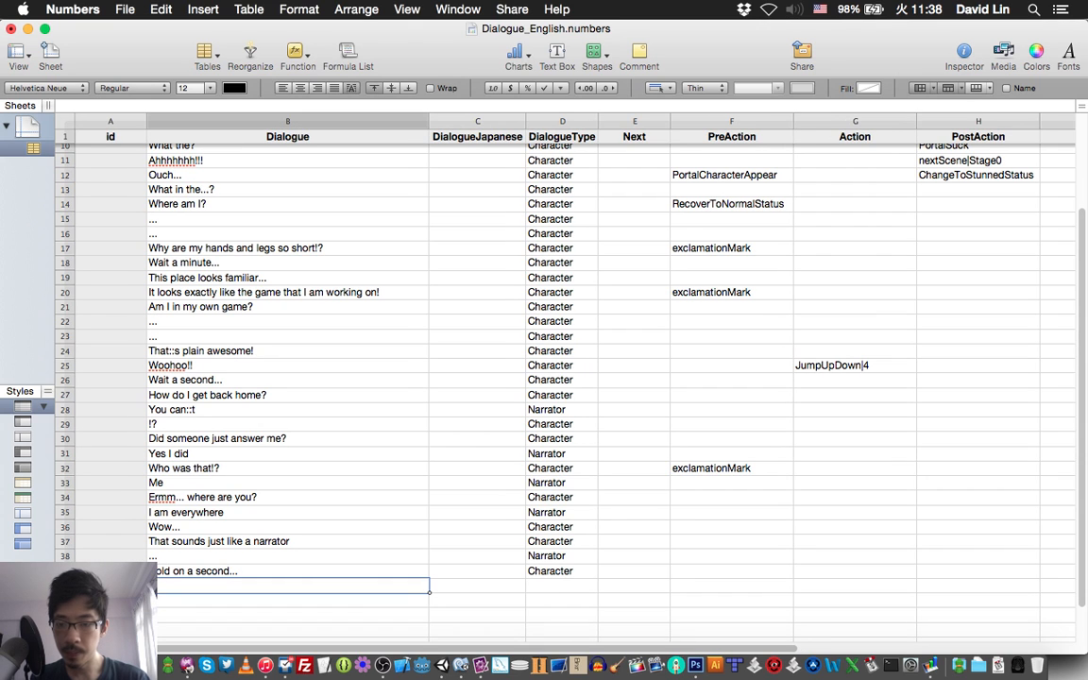
key("super+s")
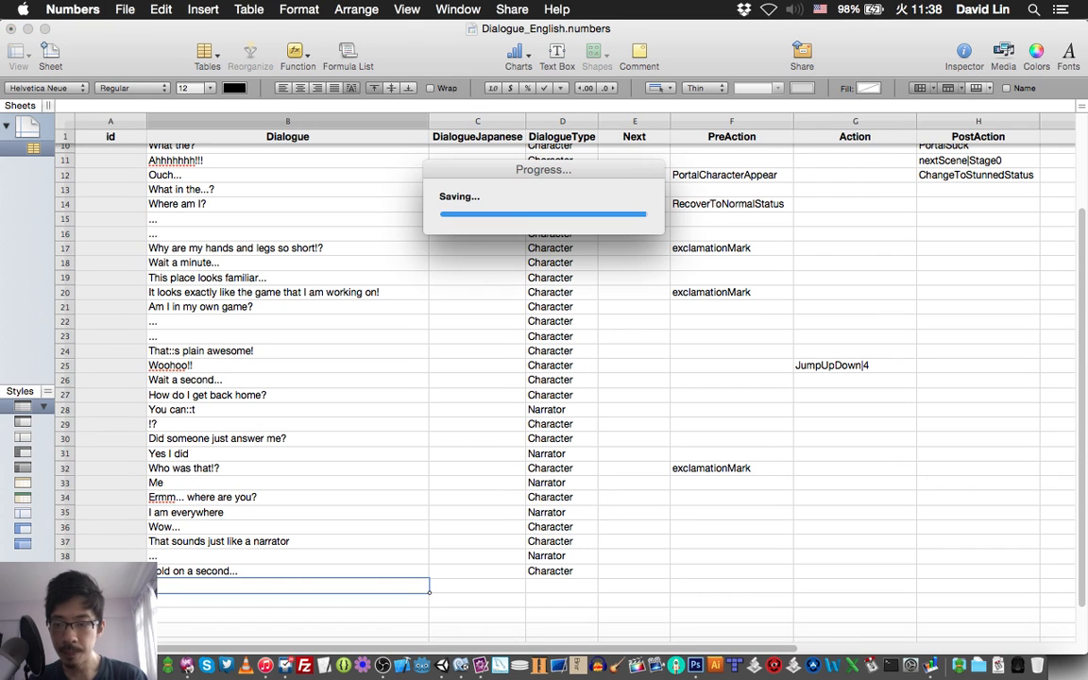
Find item 42 of the story script in TextMate and enter "What did you mean by I can't get back home?" as the row 40 dialogue in Numbers.
scroll(155, 579, "down", 3)
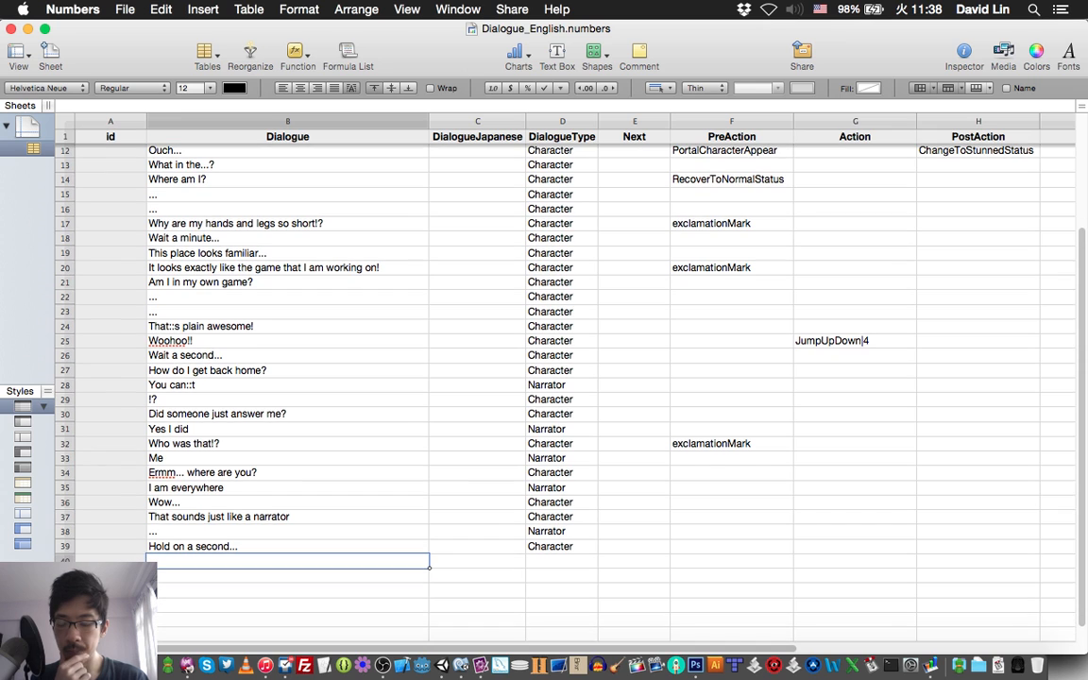
scroll(567, 359, "down", 1)
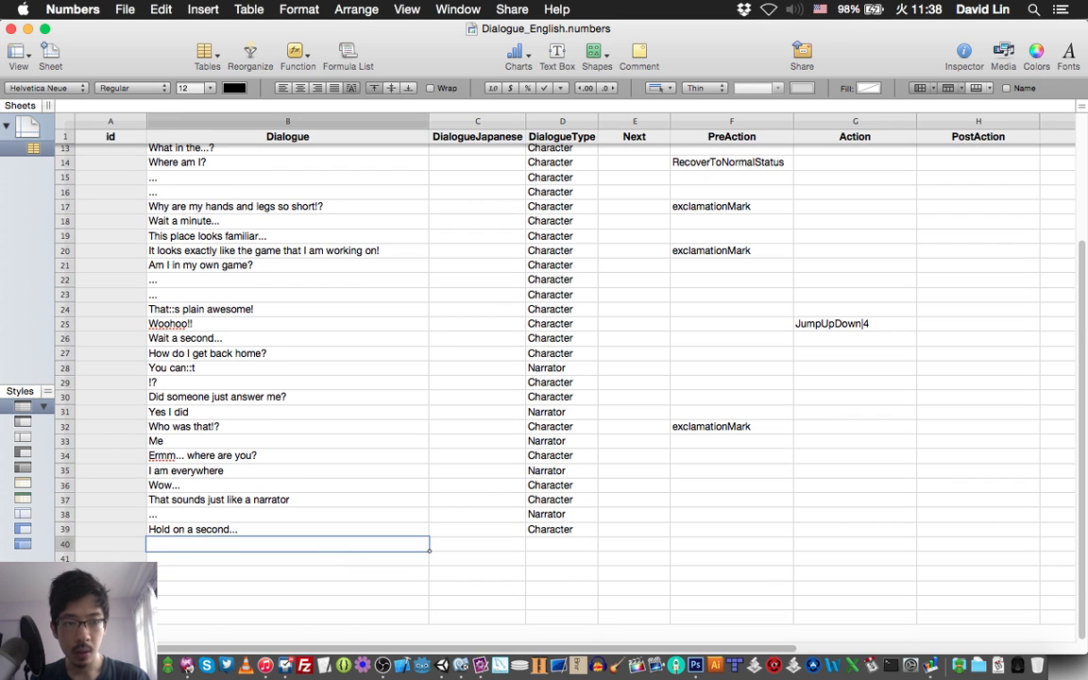
key("super+Tab")
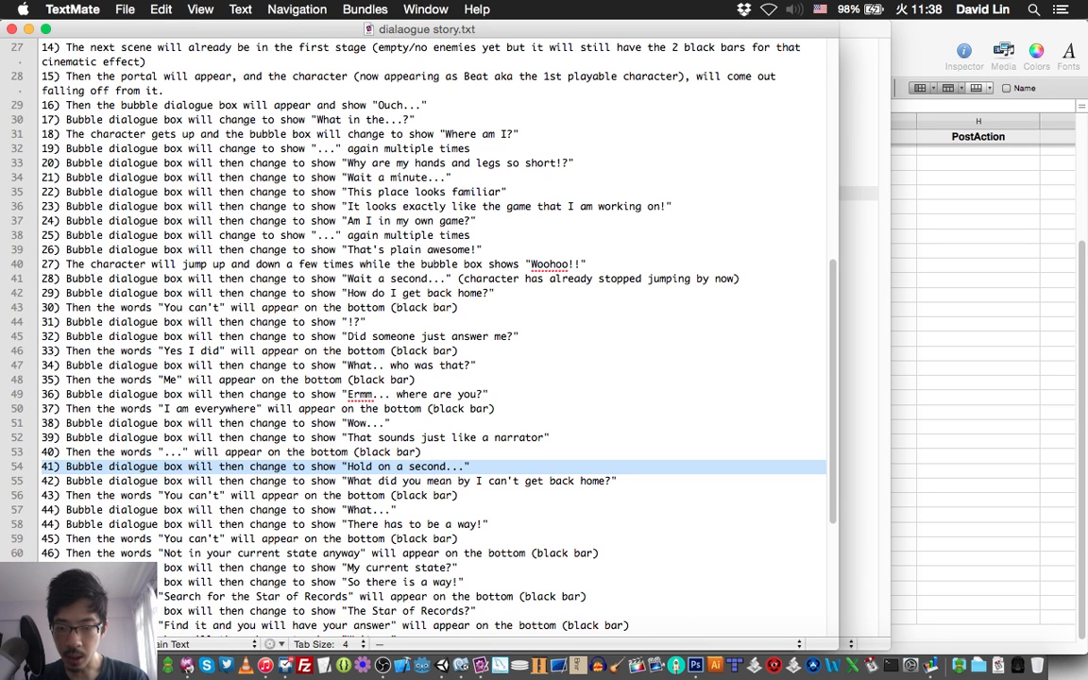
double_click(360, 481)
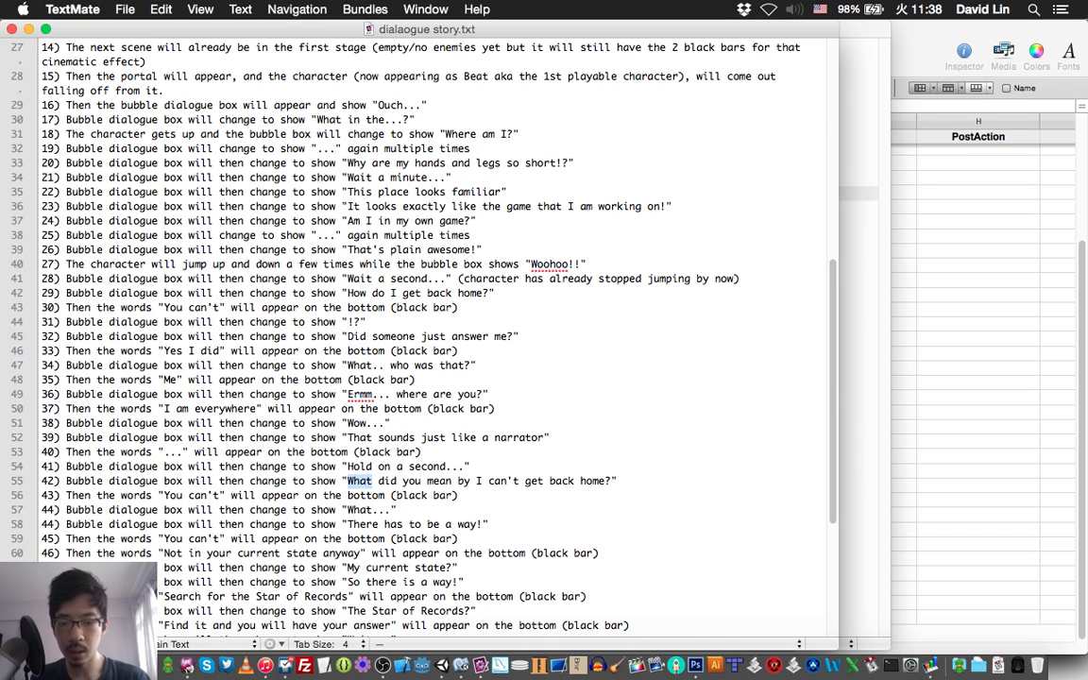
key("super+Tab")
type("What")
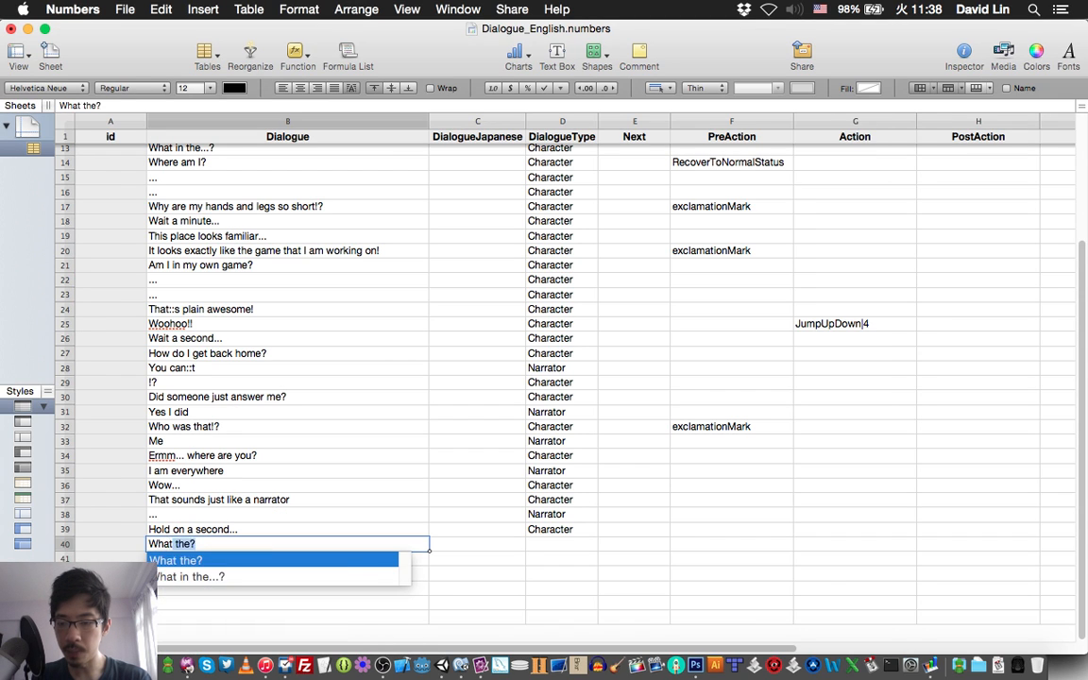
type(" did you me")
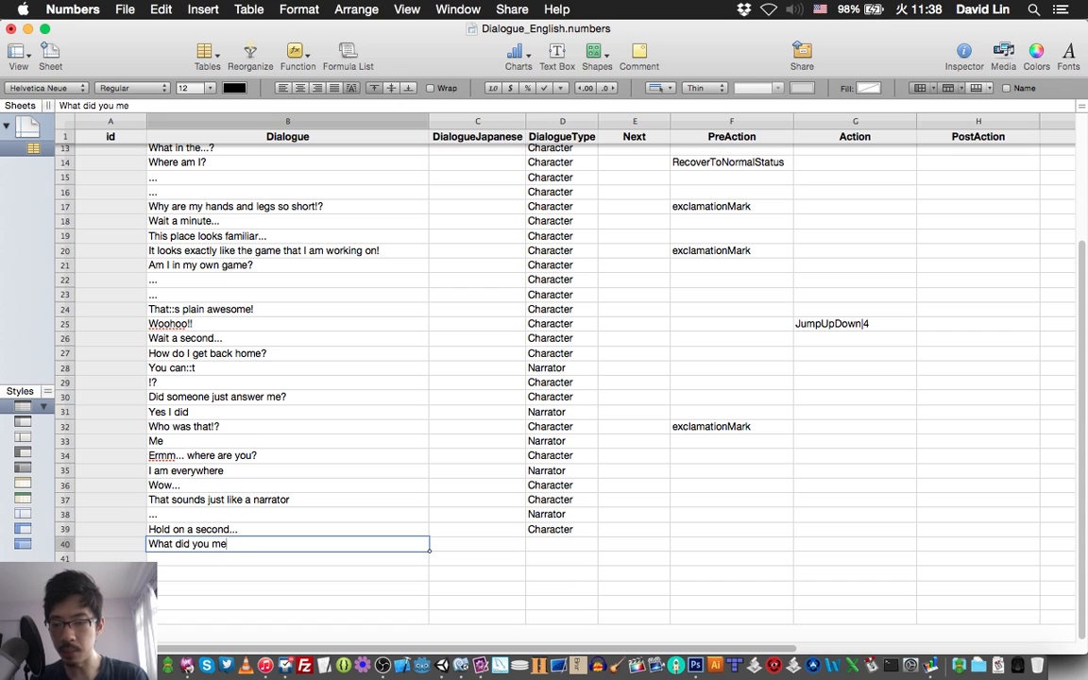
type("an by")
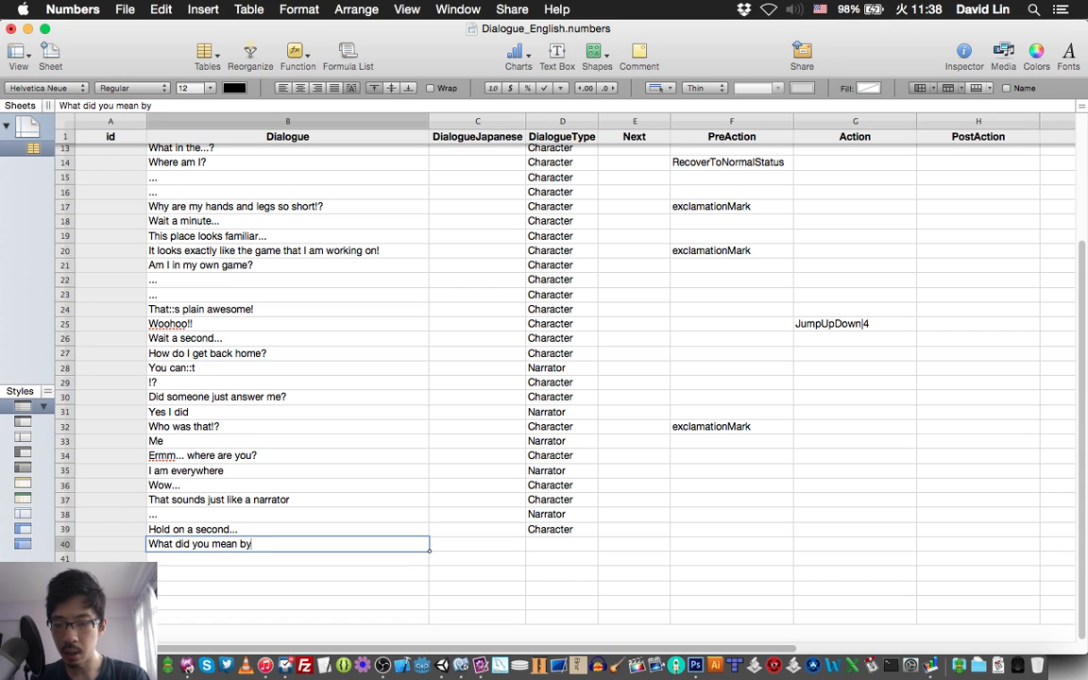
type(" I can't")
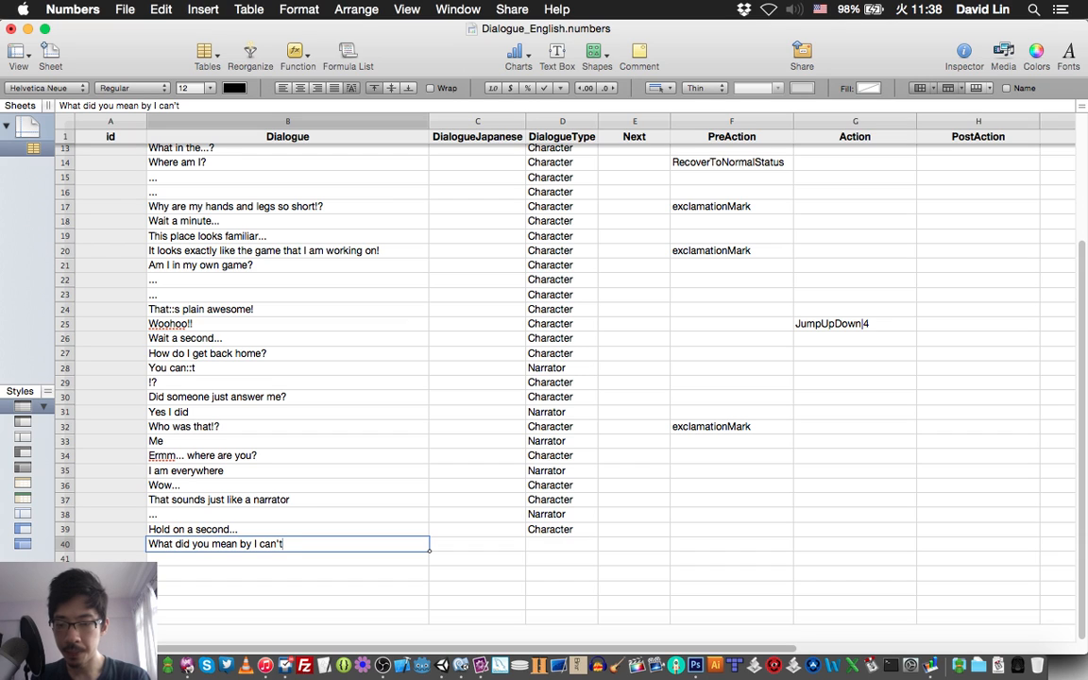
type(" get")
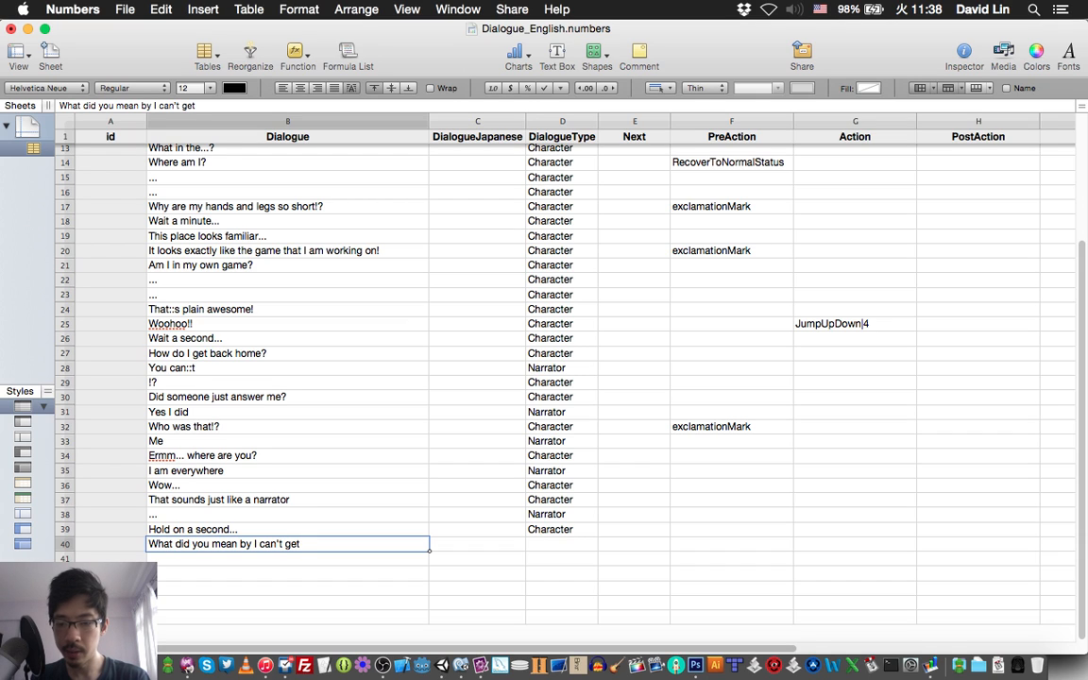
type(" bac")
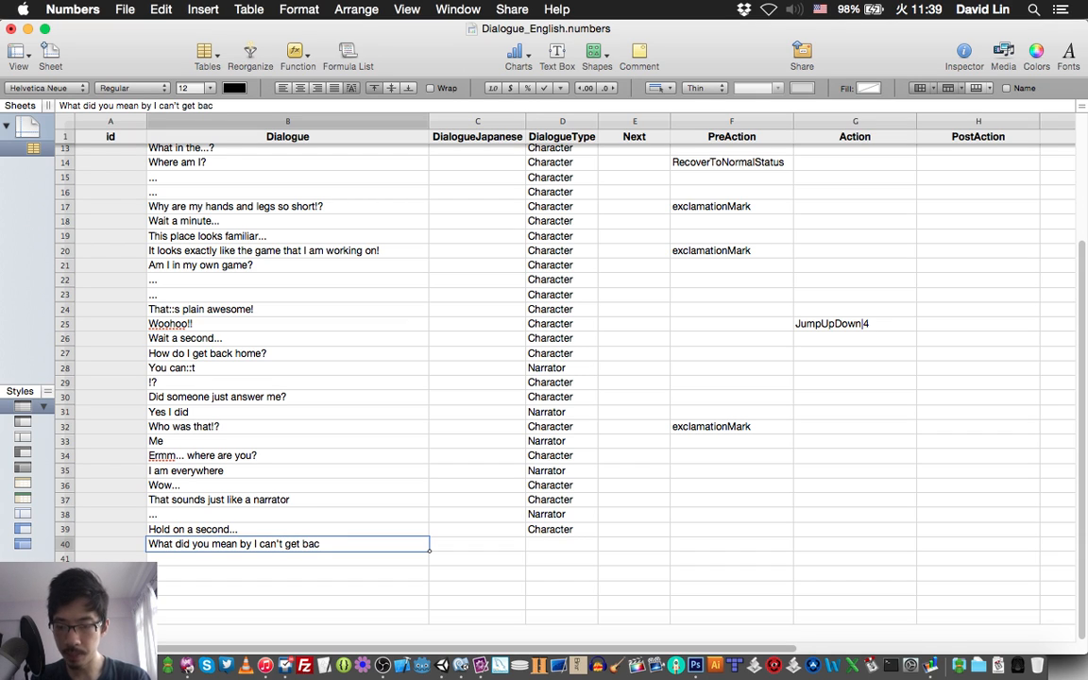
type("k home?")
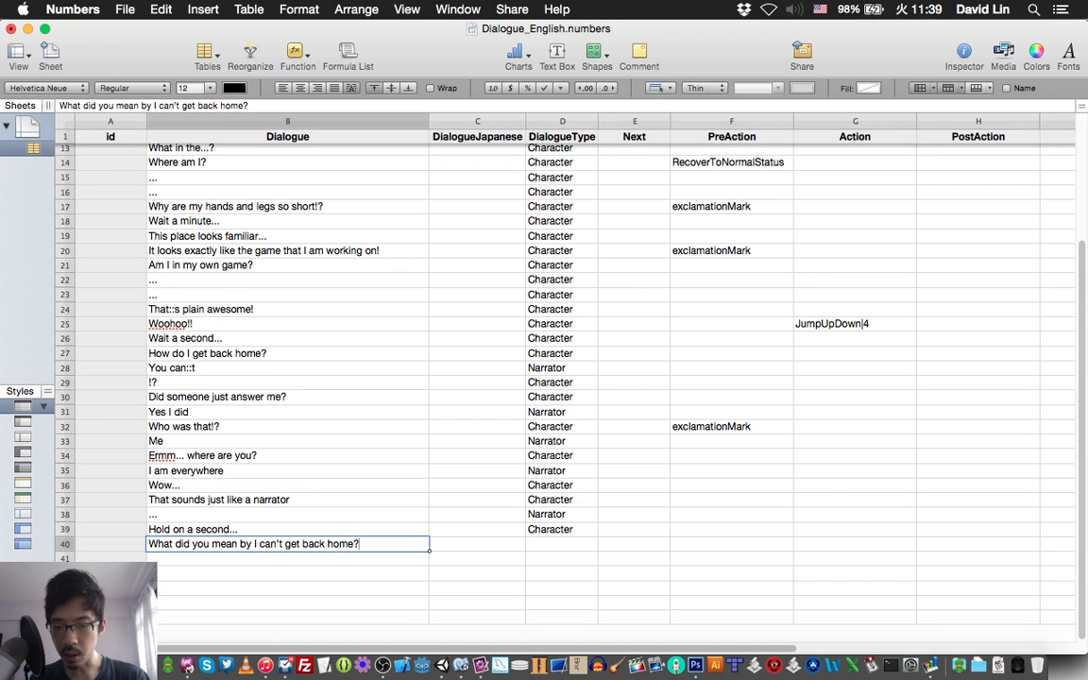
Replace the apostrophe in "can't" with "::" in the row 40 dialogue.
key("Left")
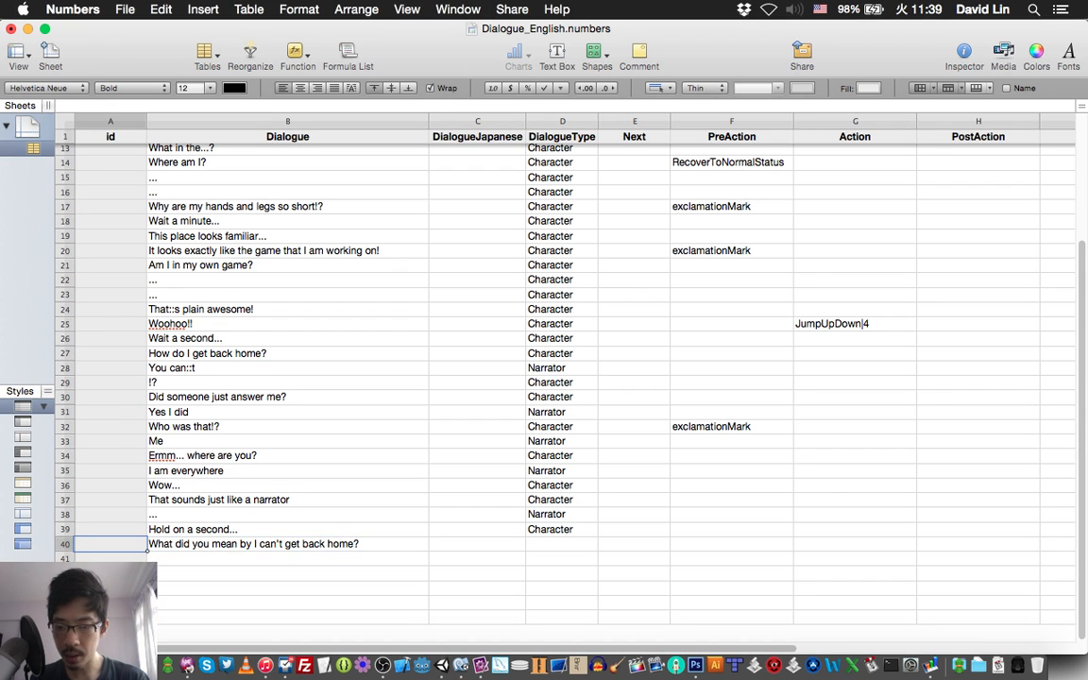
key("Right")
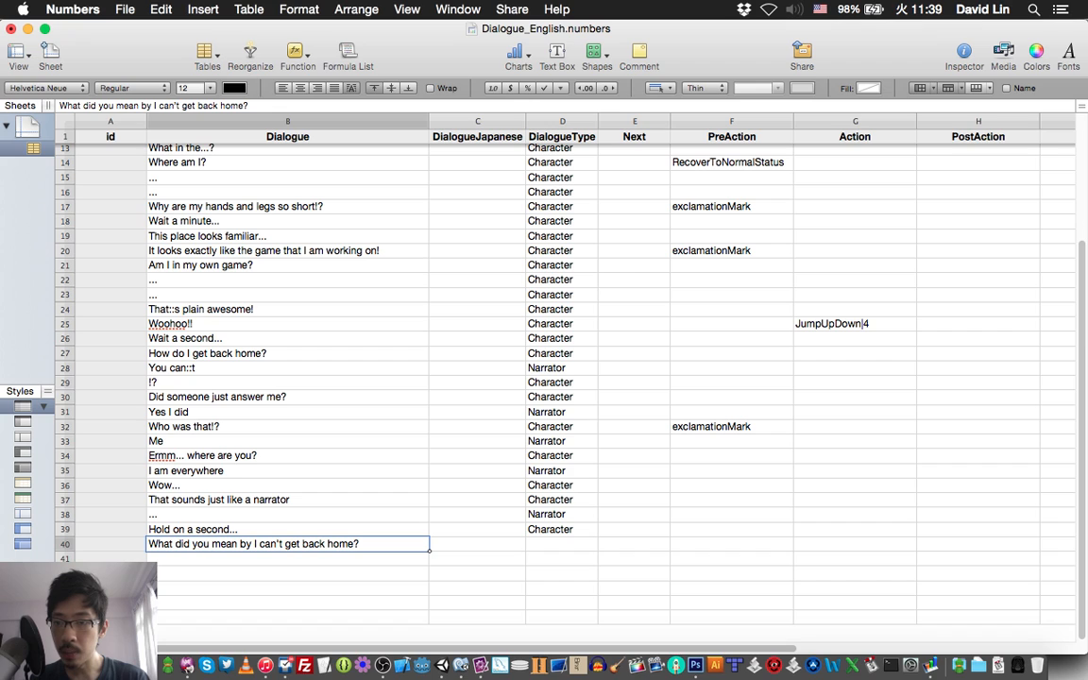
left_click(175, 105)
key("Right")
key("BackSpace")
type("::")
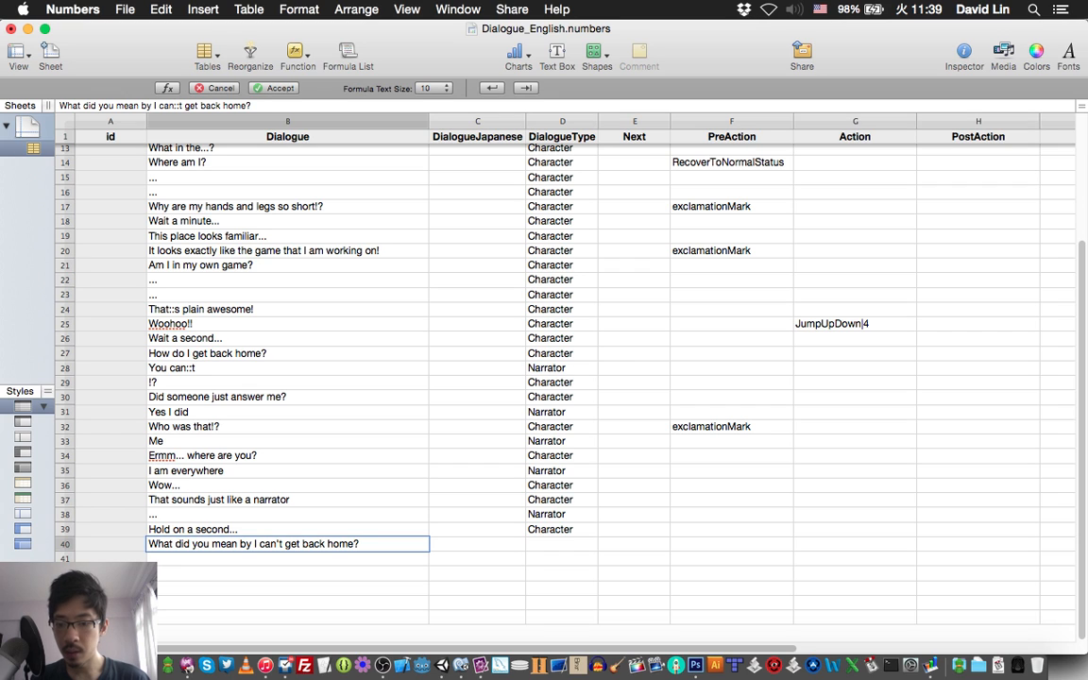
key("Return")
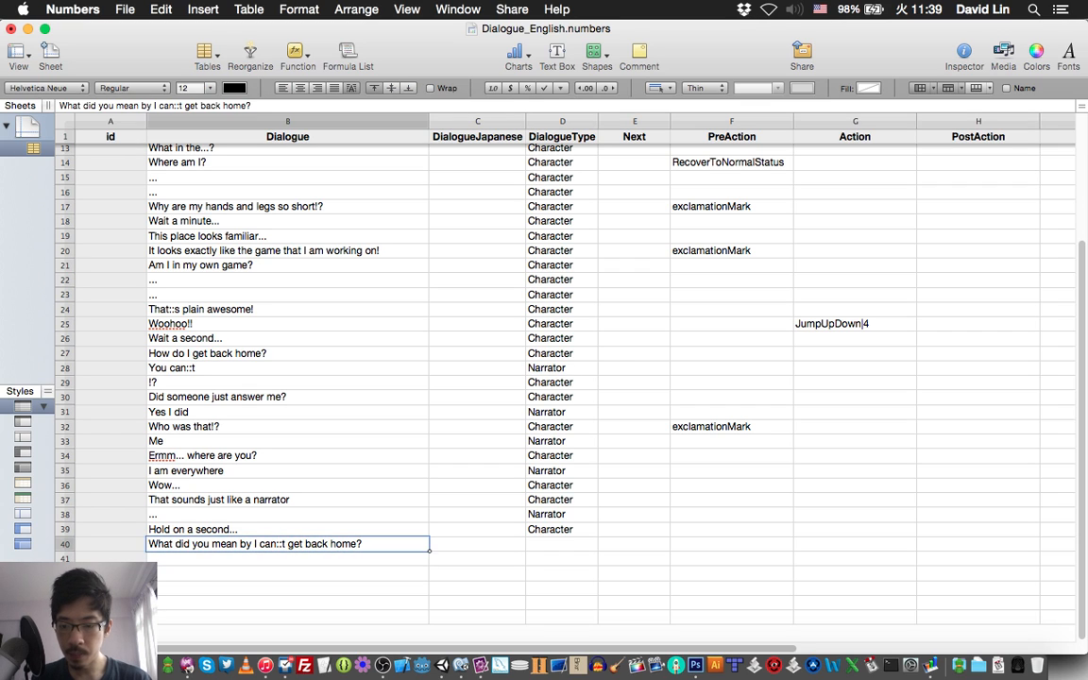
Set the DialogueType of row 40 to Character and save the spreadsheet.
key("Right")
key("Right")
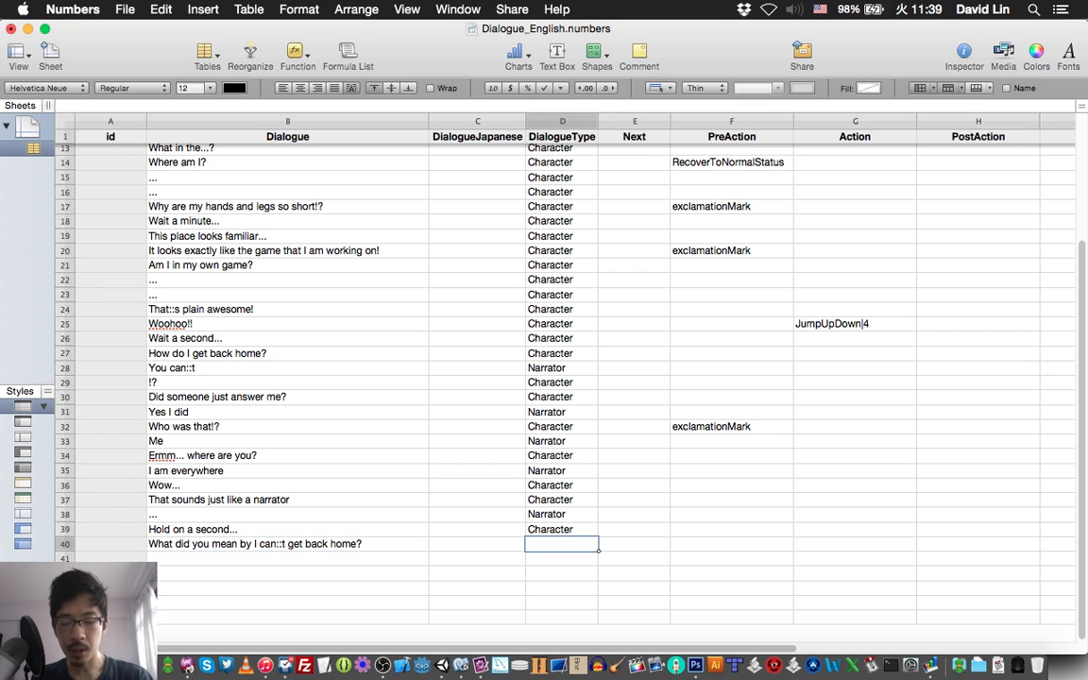
type("Character")
key("Return")
key("Left")
key("Left")
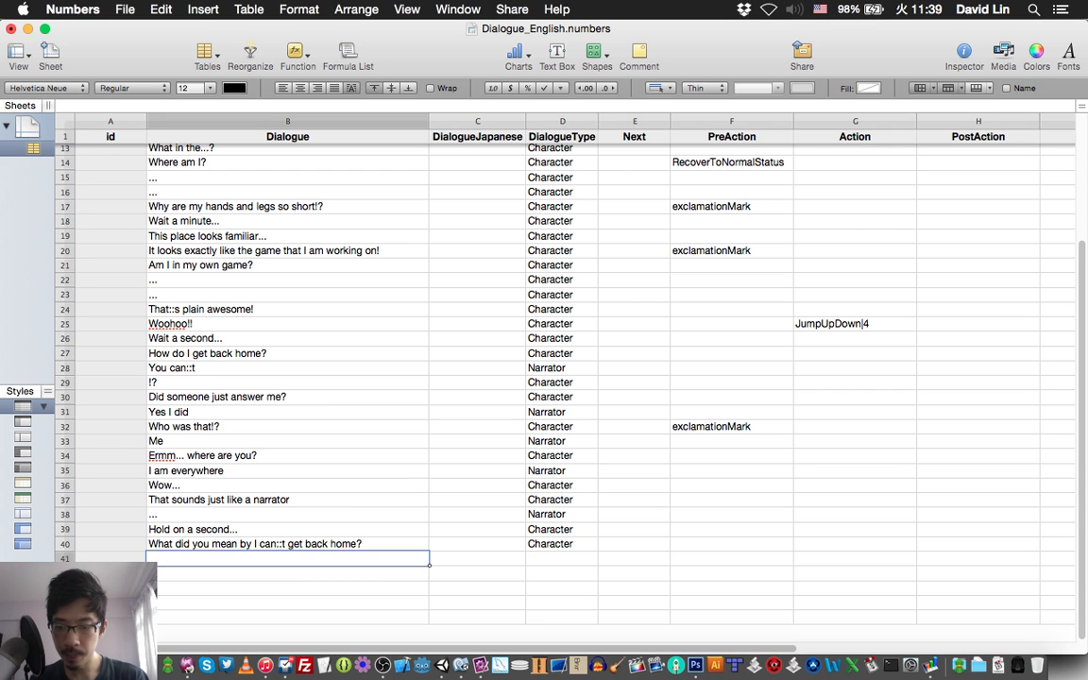
key("super+s")
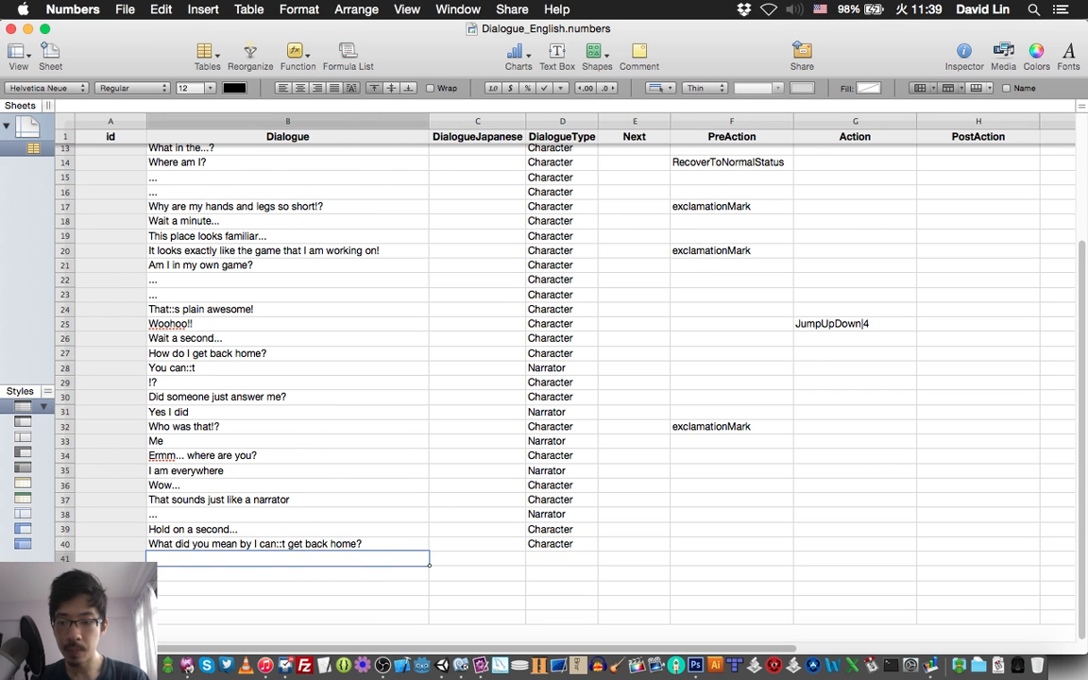
Check item 43 of the story script in TextMate and enter "You can::t" as the row 41 dialogue in Numbers.
key("super+Tab")
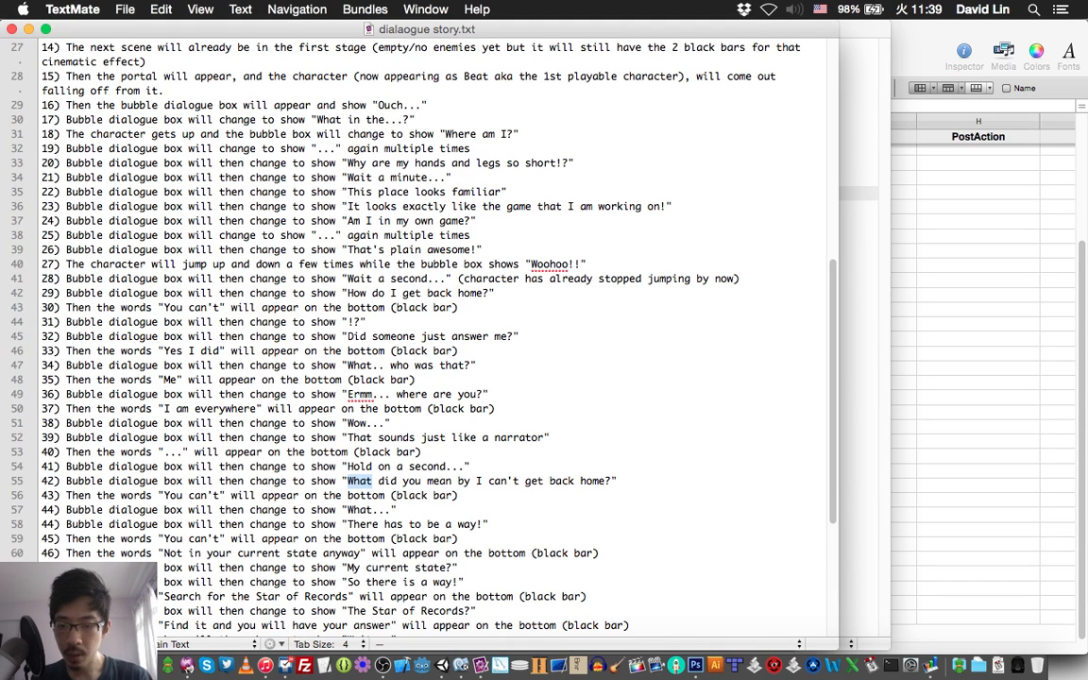
key("super+Tab")
type("You")
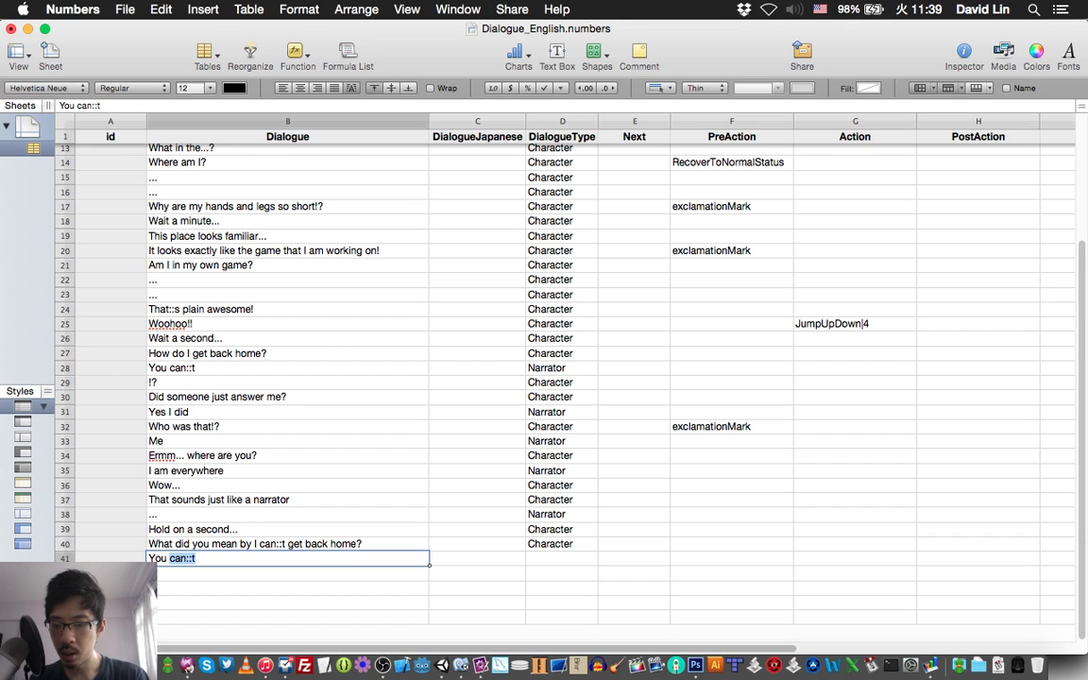
key("Right")
key("Tab")
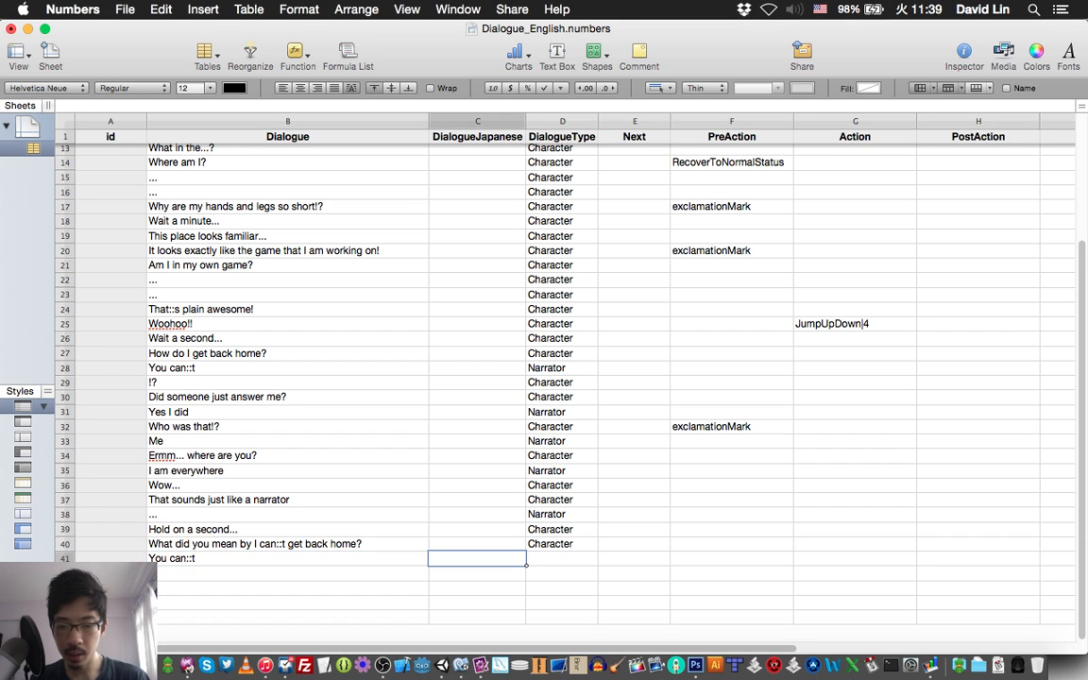
Set the DialogueType of the "You can::t" line in row 41 to Narrator and save the spreadsheet.
key("Tab")
type("C")
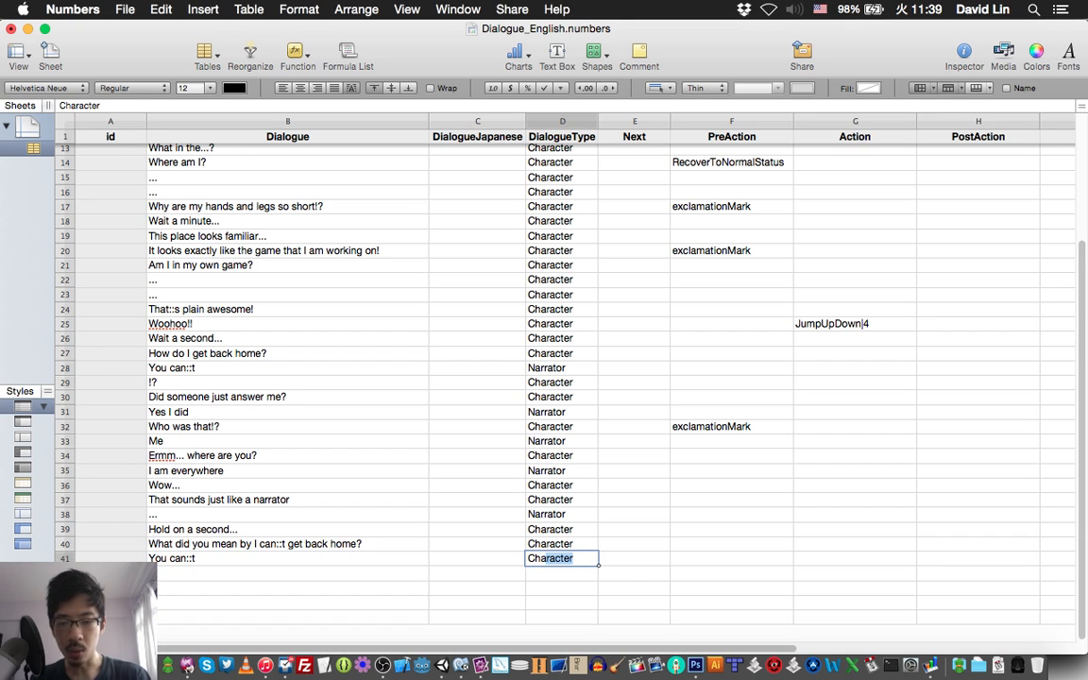
key("BackSpace")
key("BackSpace")
key("BackSpace")
key("BackSpace")
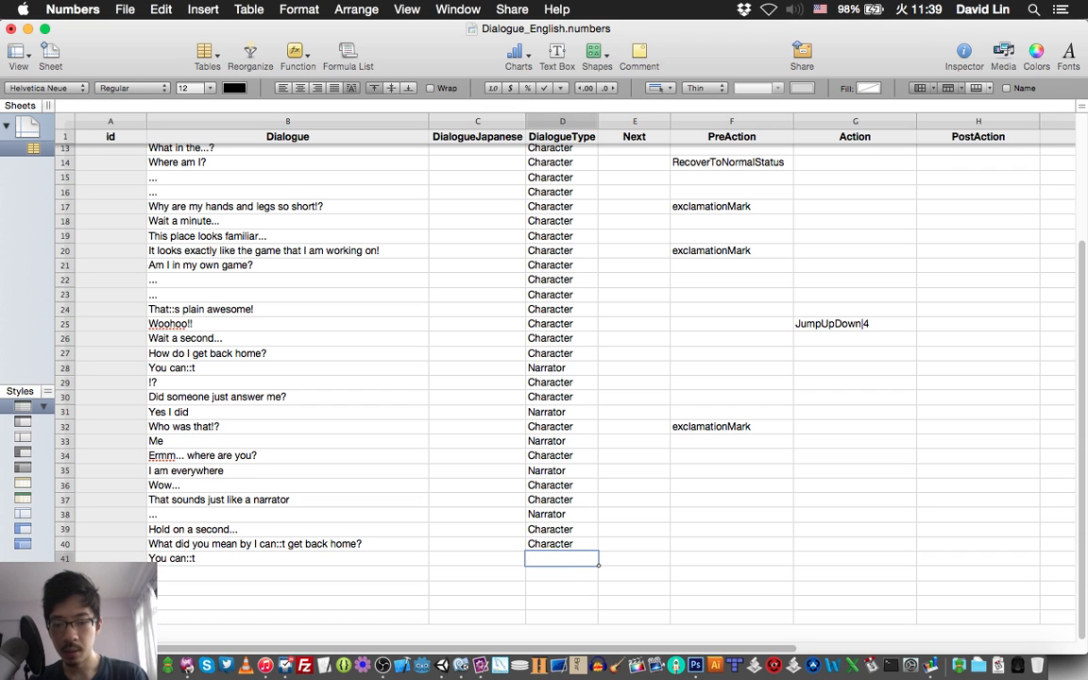
type("Narrator")
key("Return")
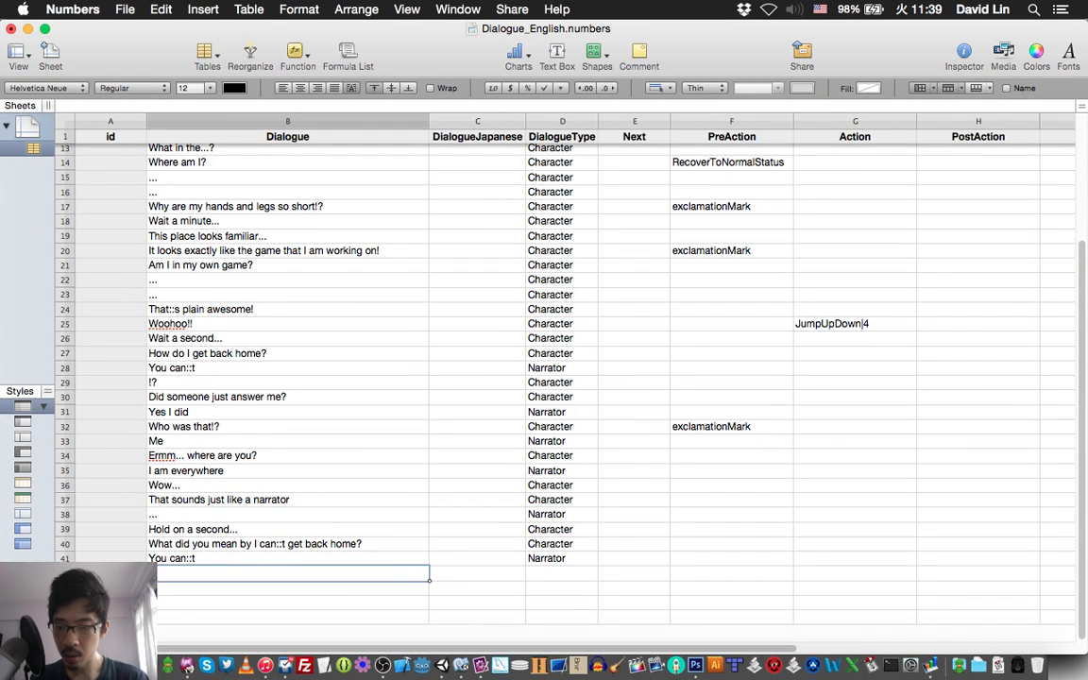
scroll(562, 359, "up", 1)
scroll(562, 359, "down", 1)
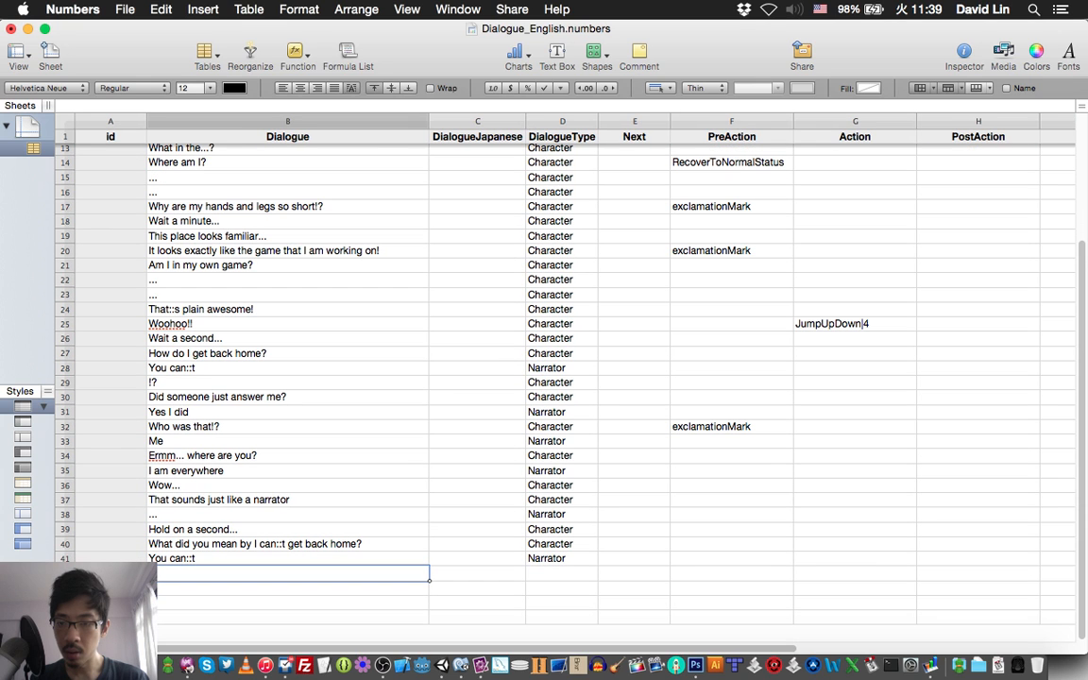
key("cmd+s")
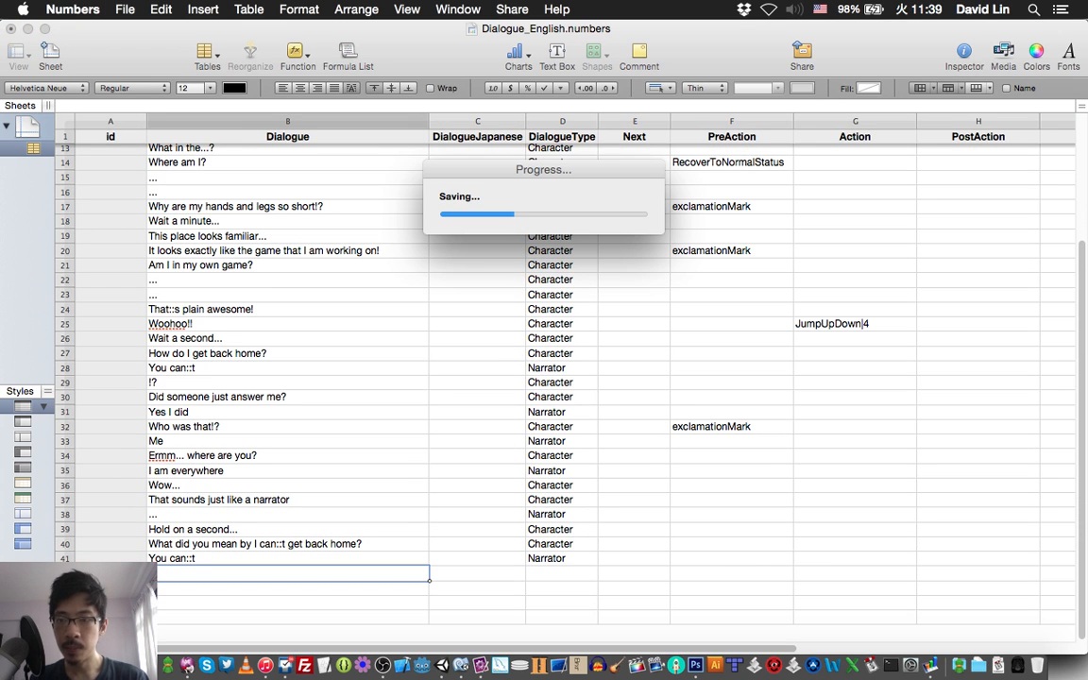
Mark the first item 44 of the story script in TextMate and enter "What..." as the row 42 dialogue in Numbers.
key("super+Tab")
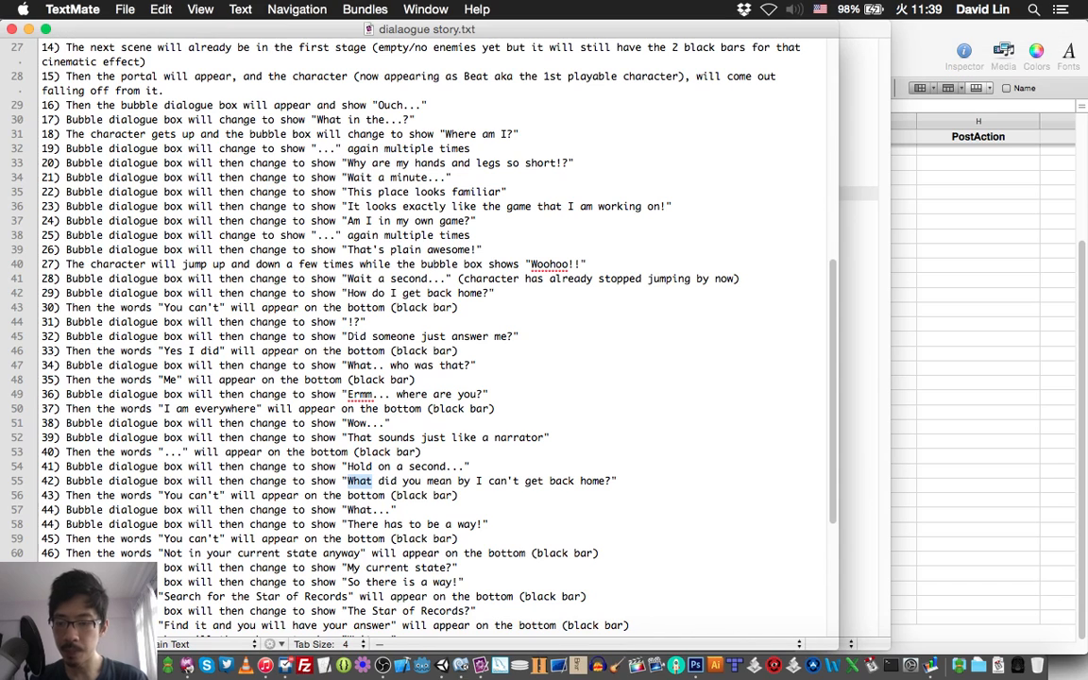
scroll(435, 331, "down", 1)
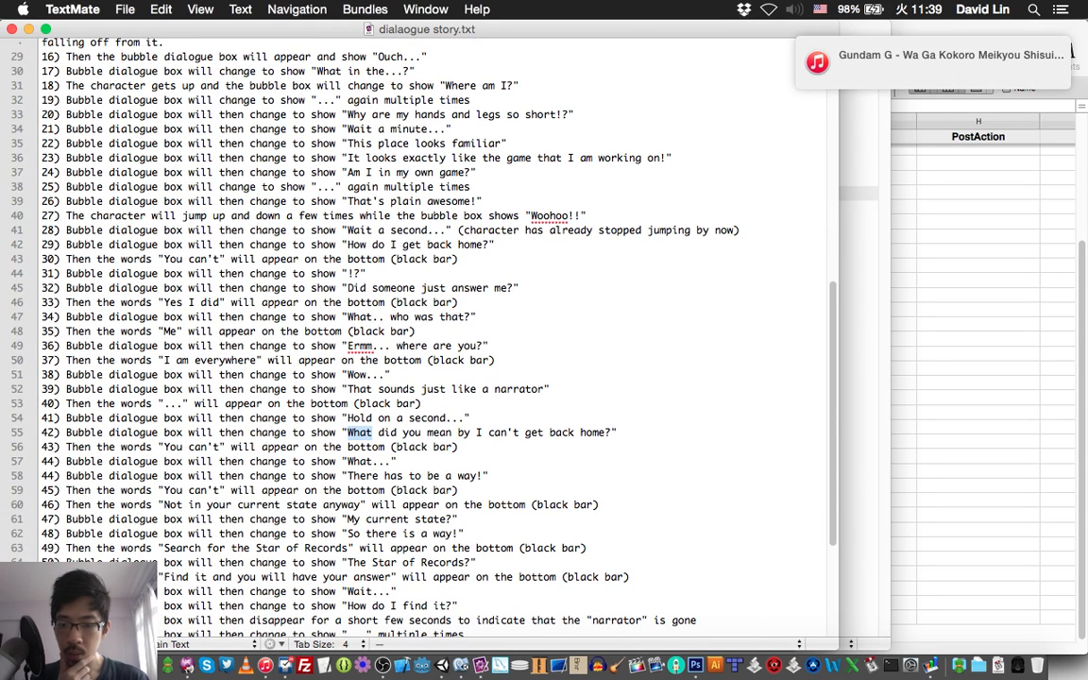
triple_click(343, 462)
key("super+Tab")
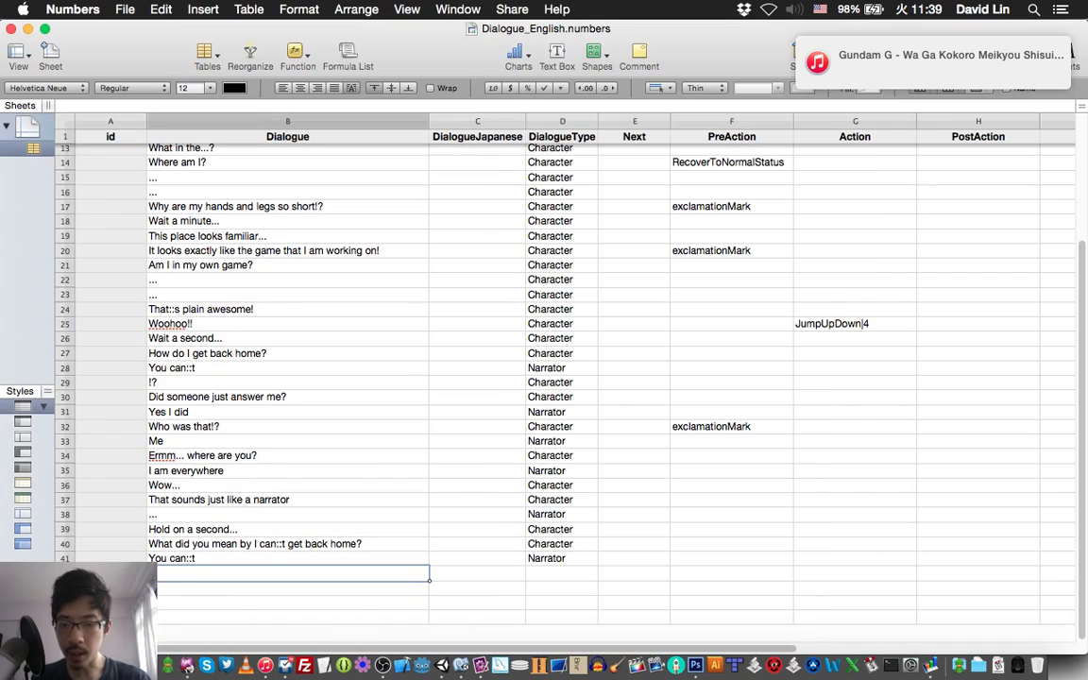
type("What...")
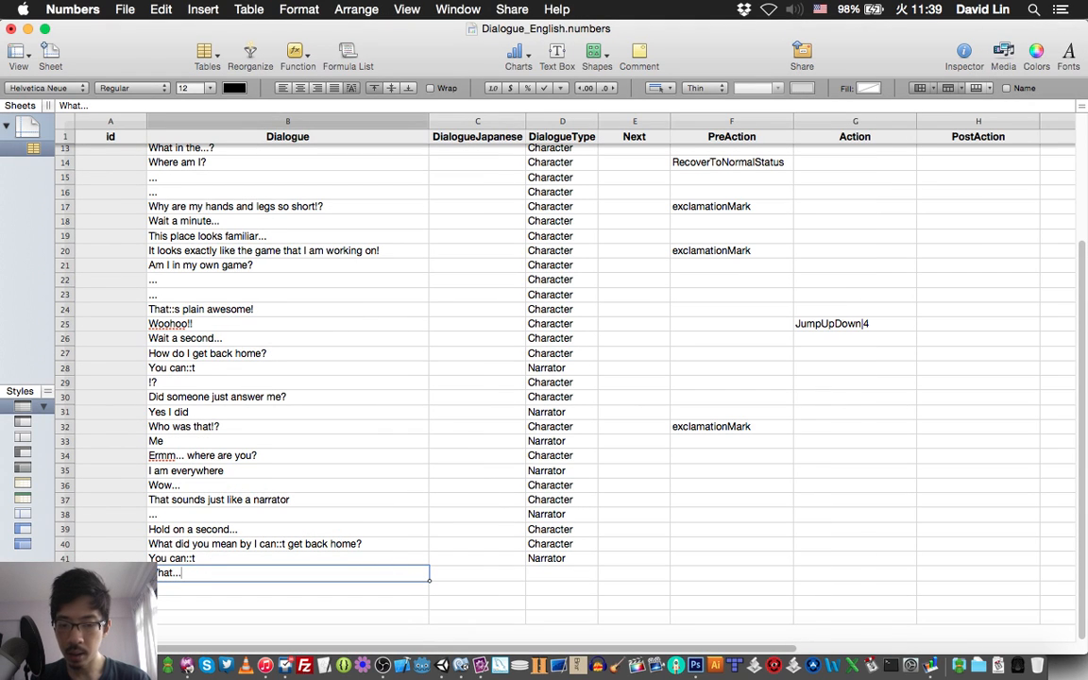
Set the DialogueType of the "What..." line in row 42 to Character and go to the row 43 dialogue cell.
key("Tab")
key("Tab")
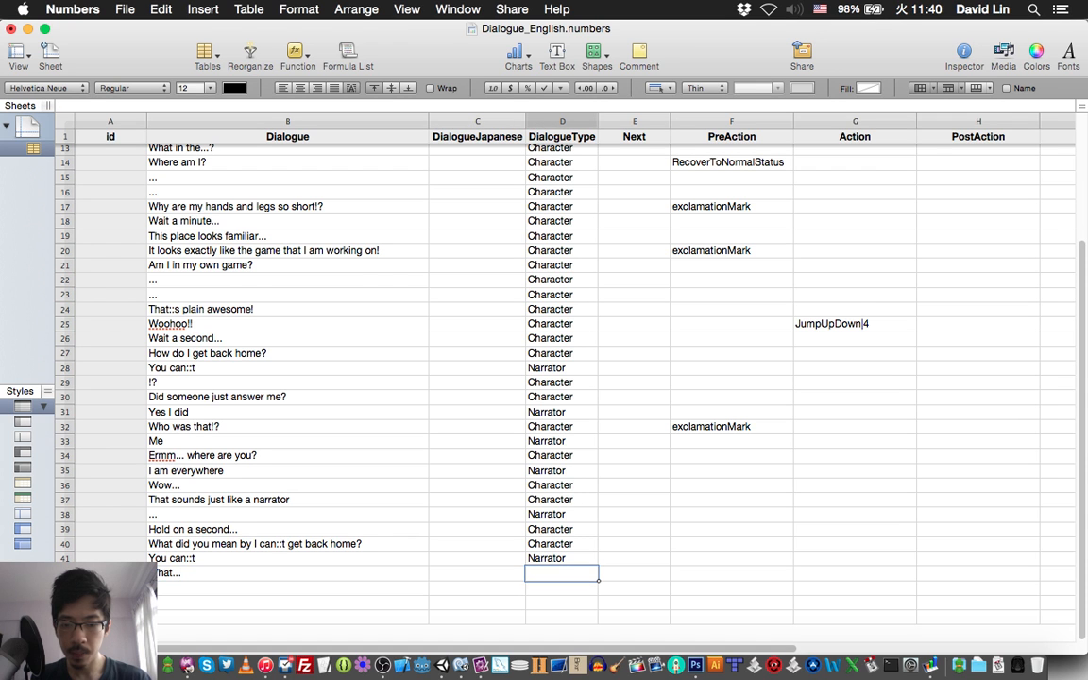
type("Char")
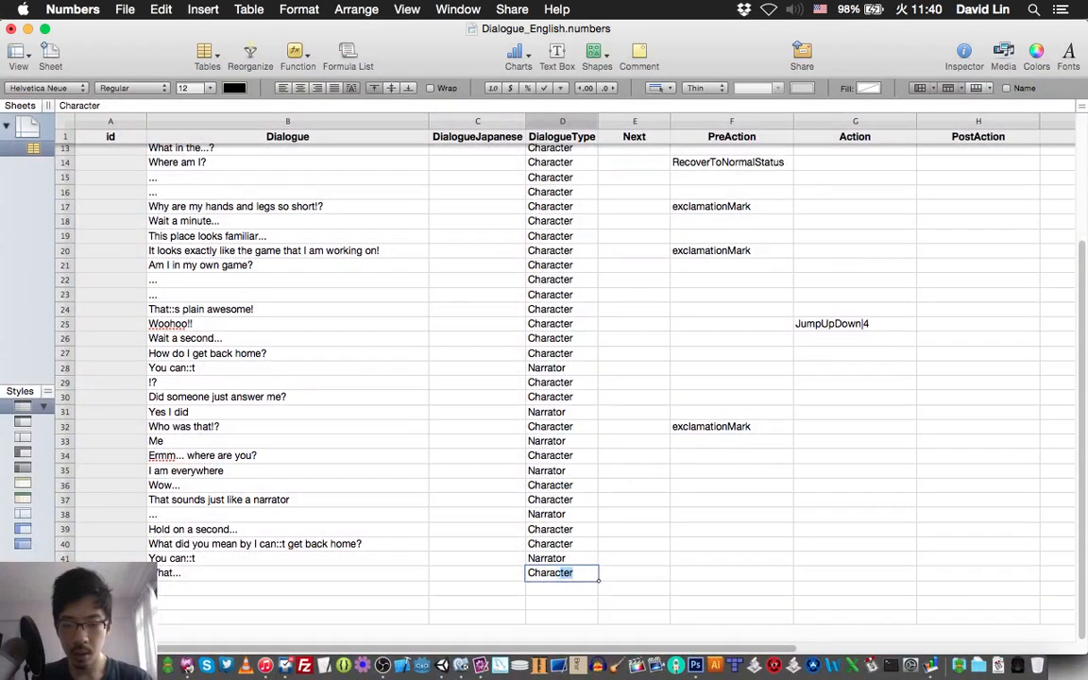
key("Return")
key("Left")
key("Left")
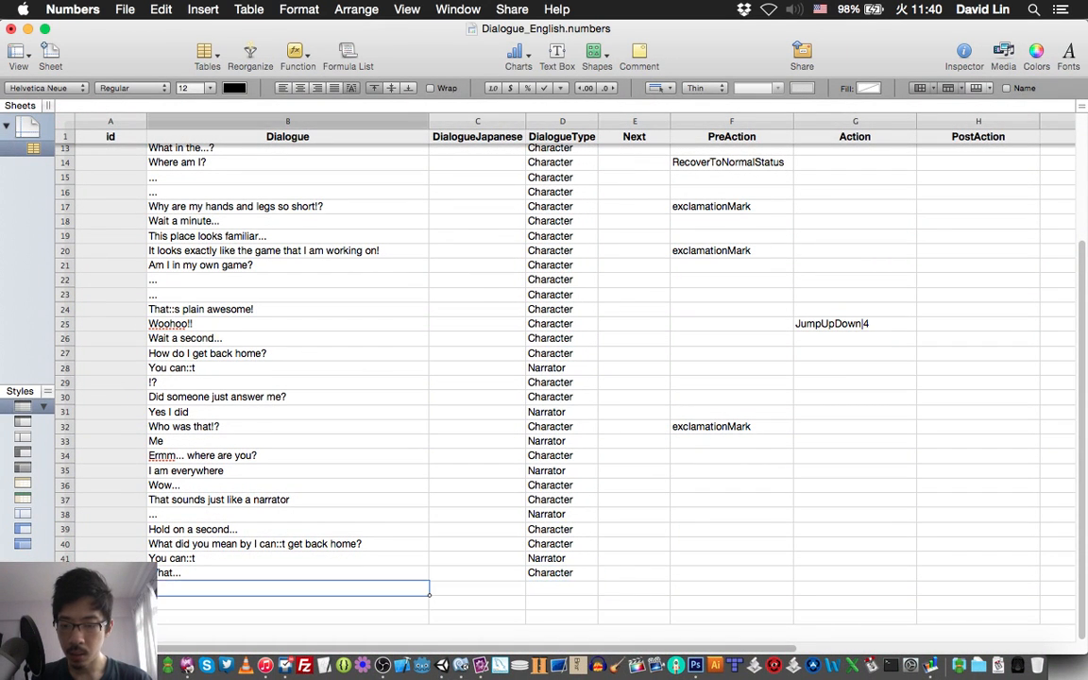
Check the second item 44 of the script in TextMate and enter "There has to be a way!" as the row 43 dialogue in Numbers.
key("super+Tab")
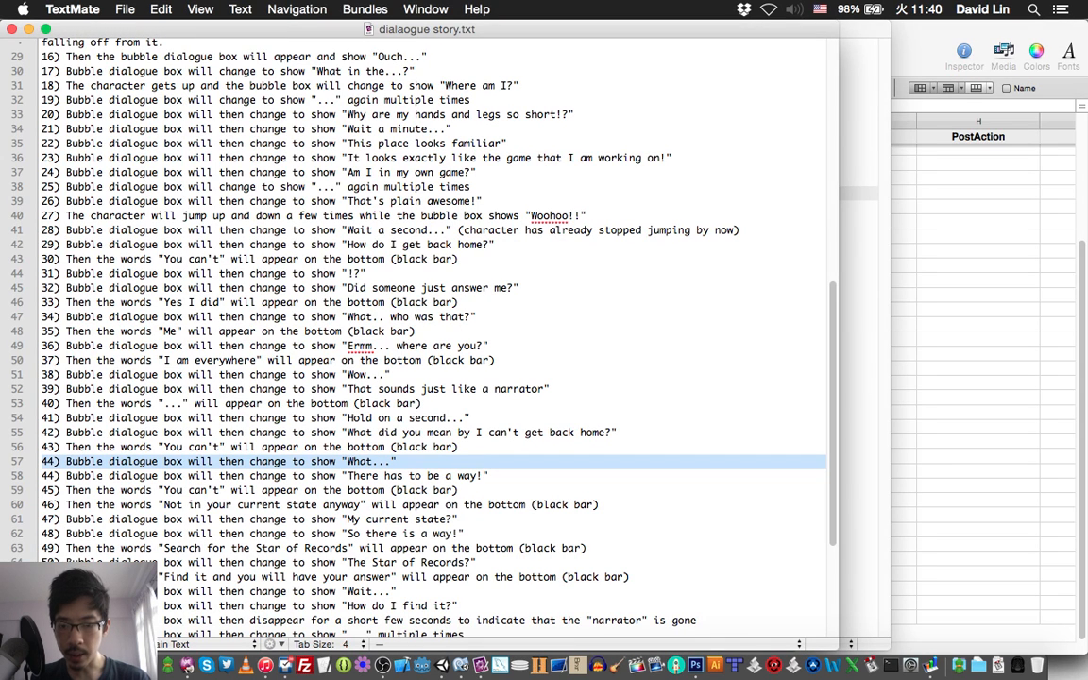
key("super+Tab")
type("T")
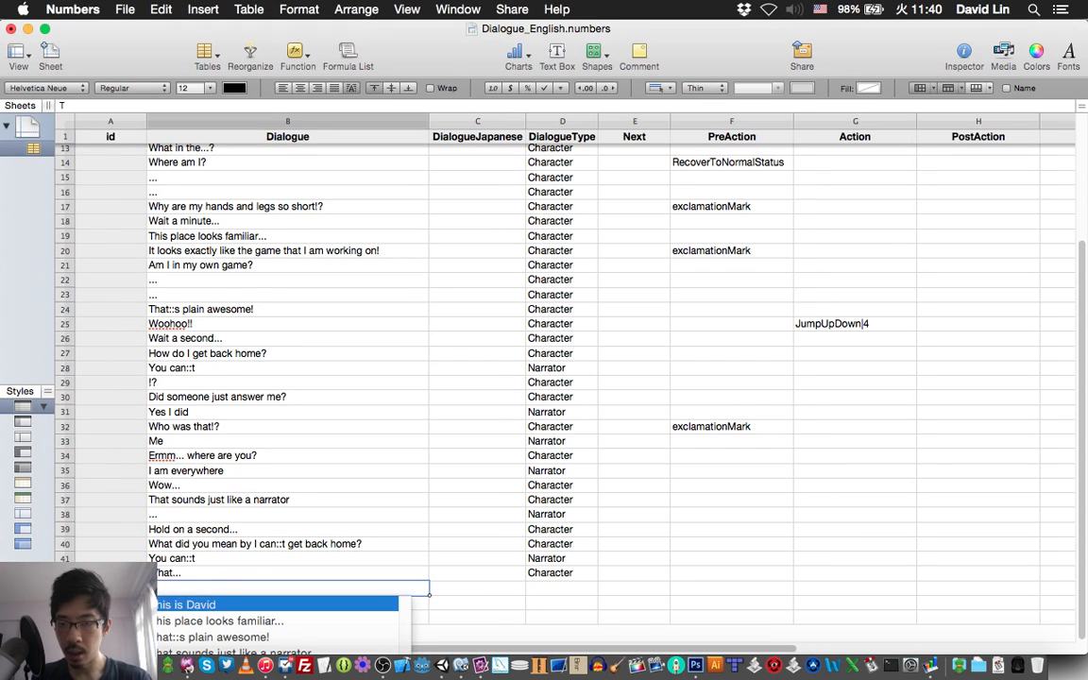
type("here h")
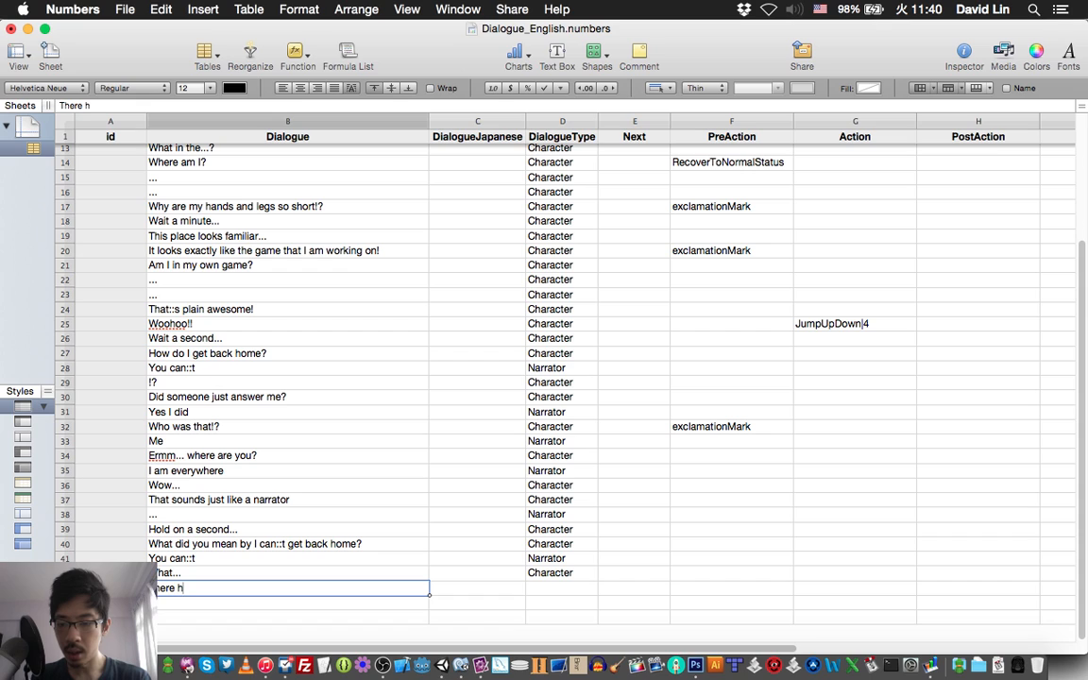
type("as to be")
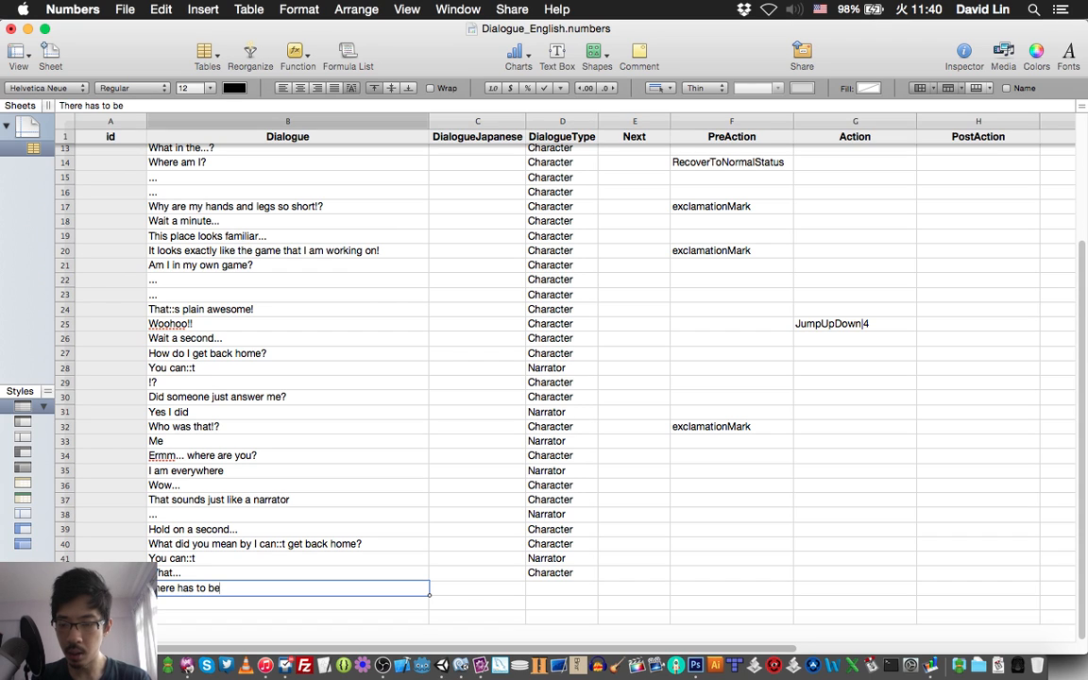
type(" a wa")
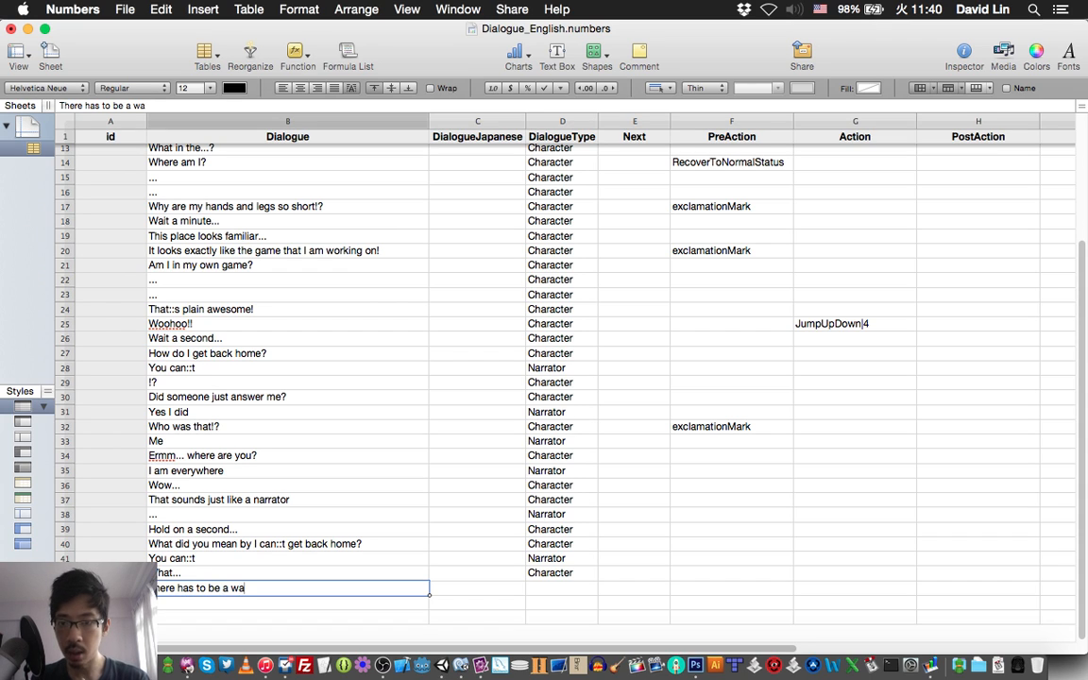
type("y!")
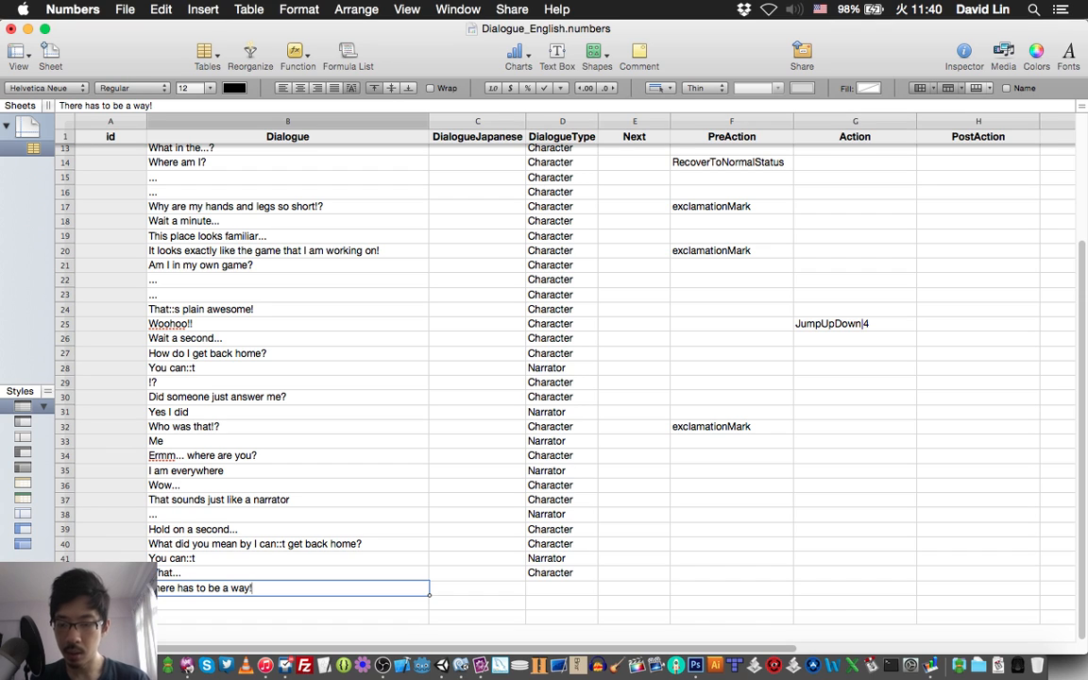
Set the DialogueType of the "There has to be a way!" line in row 43 to Character and save the spreadsheet.
key("Tab")
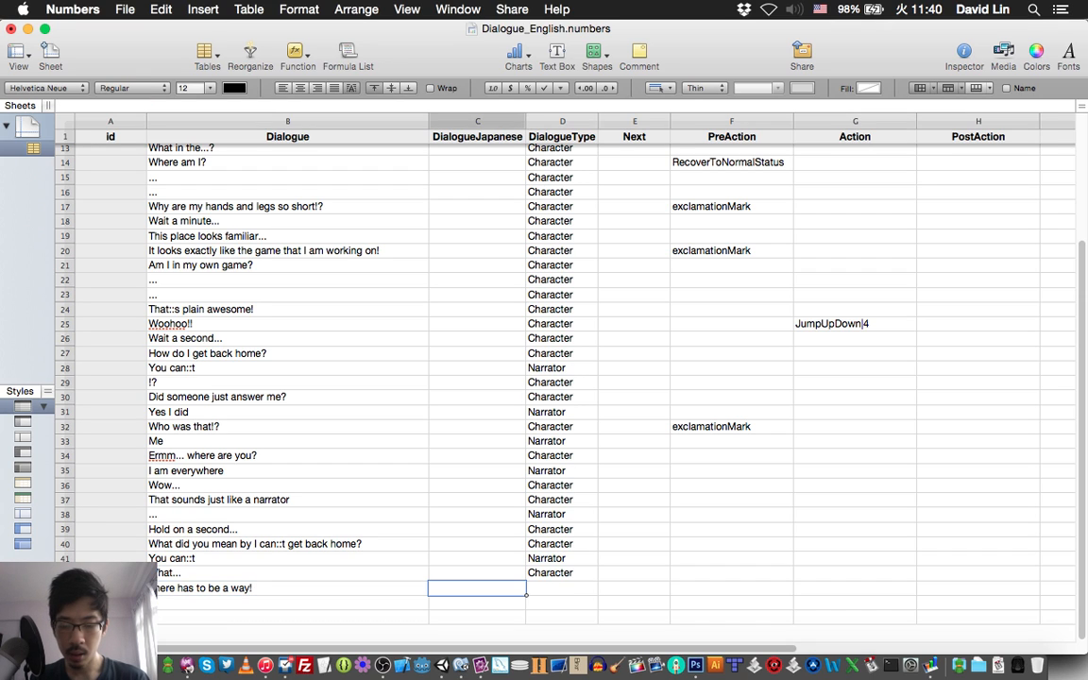
key("Tab")
type("C")
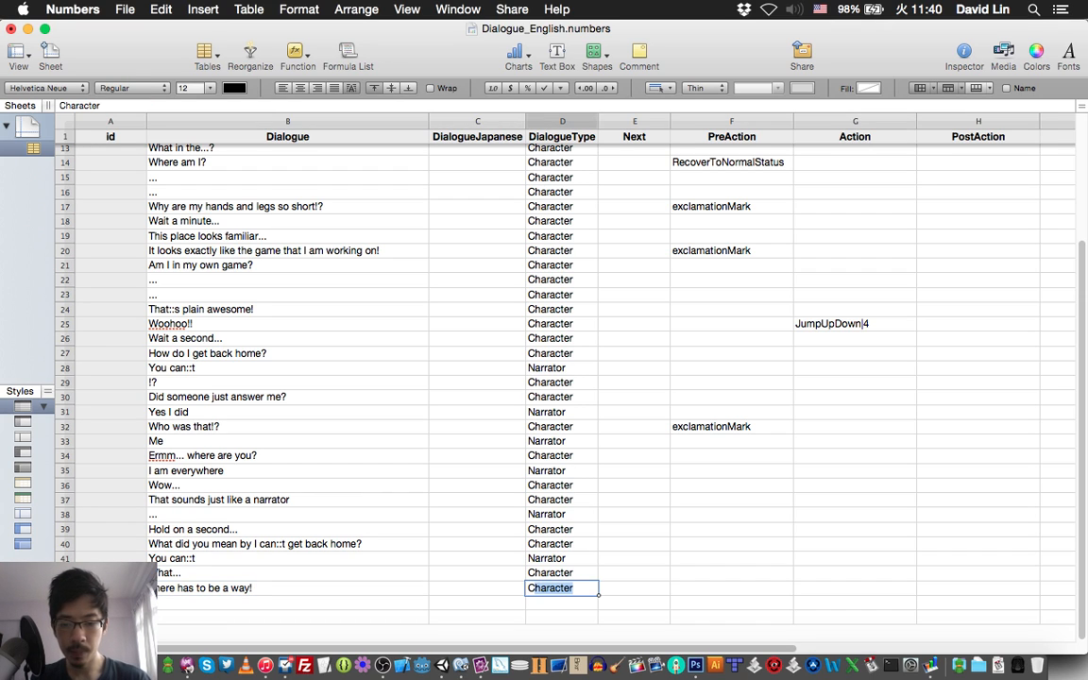
key("Return")
key("super+s")
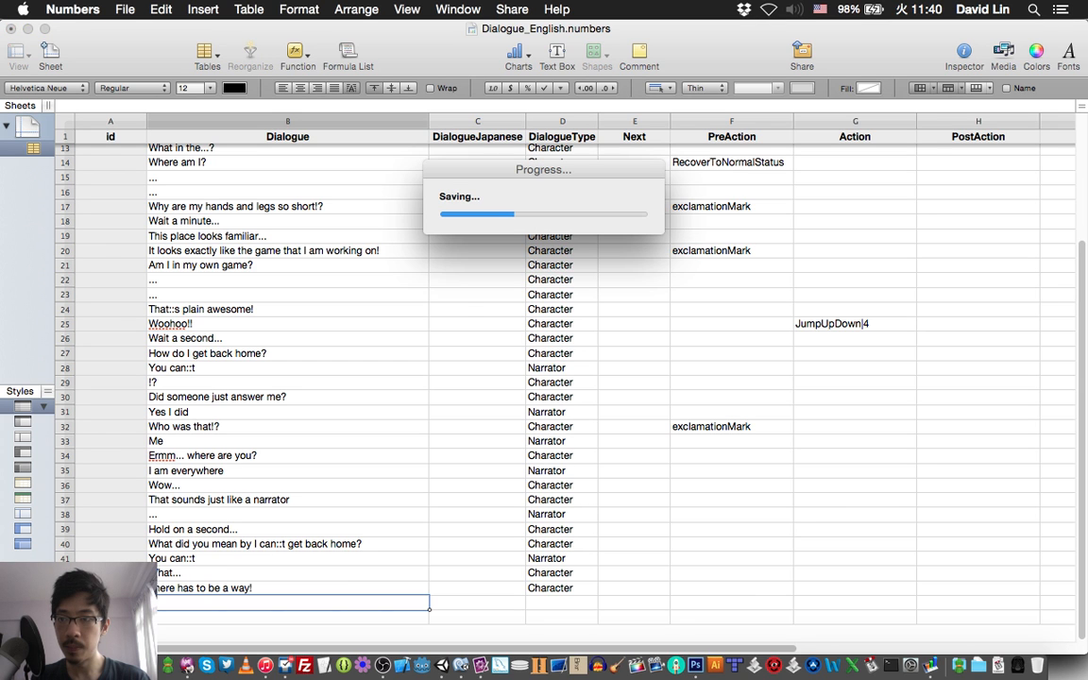
Mark item 45 of the story script in TextMate and enter "You can::t" as the row 44 dialogue in Numbers.
key("super+Tab")
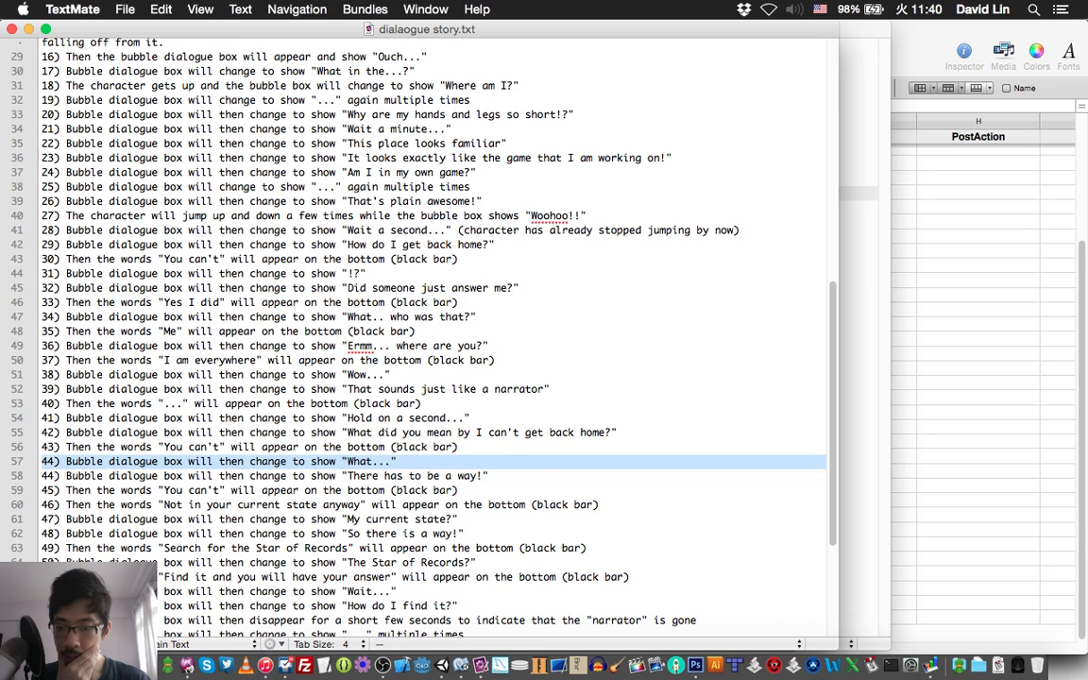
double_click(173, 490)
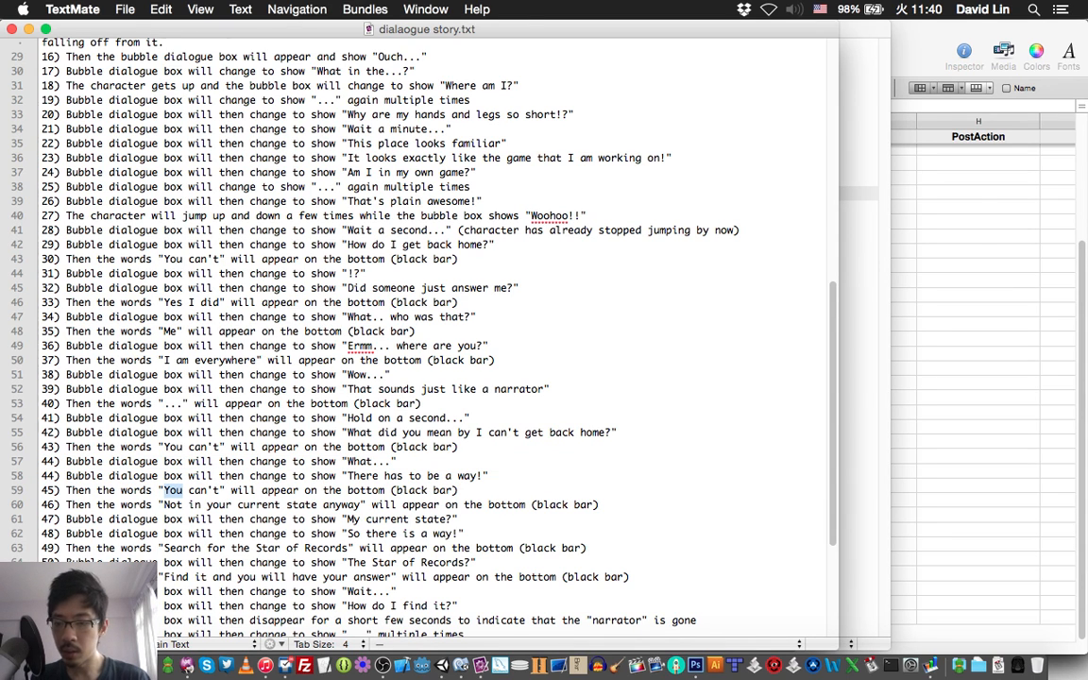
key("super+Tab")
type("You can::t")
key("Right")
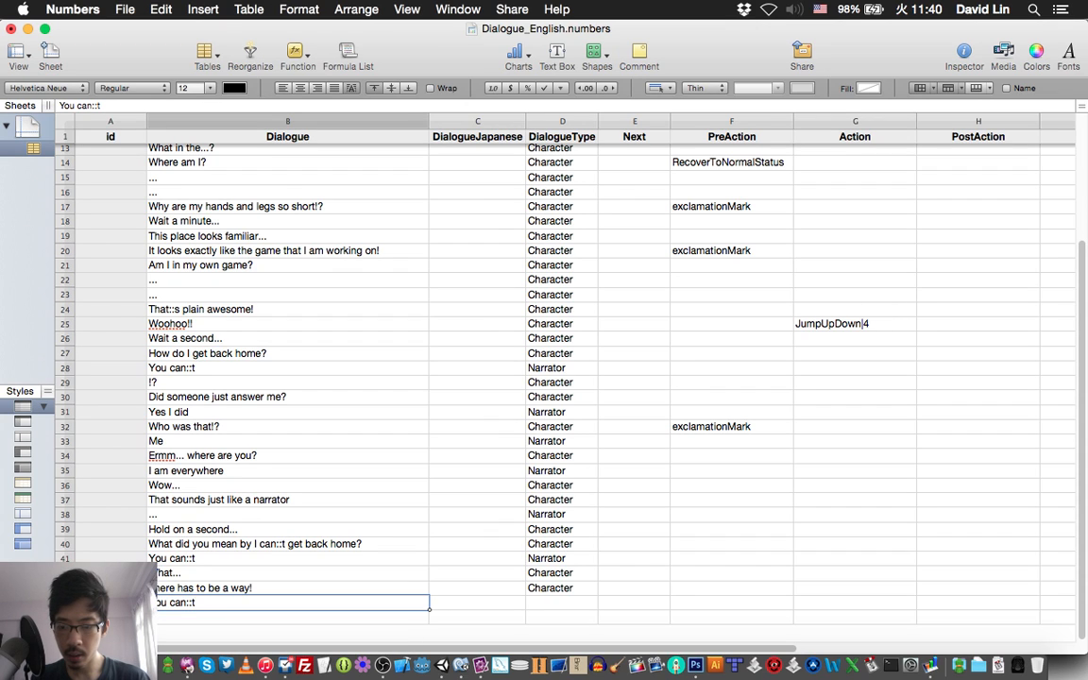
Set the DialogueType of the "You can::t" line in row 44 to Narrator and save the spreadsheet.
key("Tab")
key("Tab")
type("N")
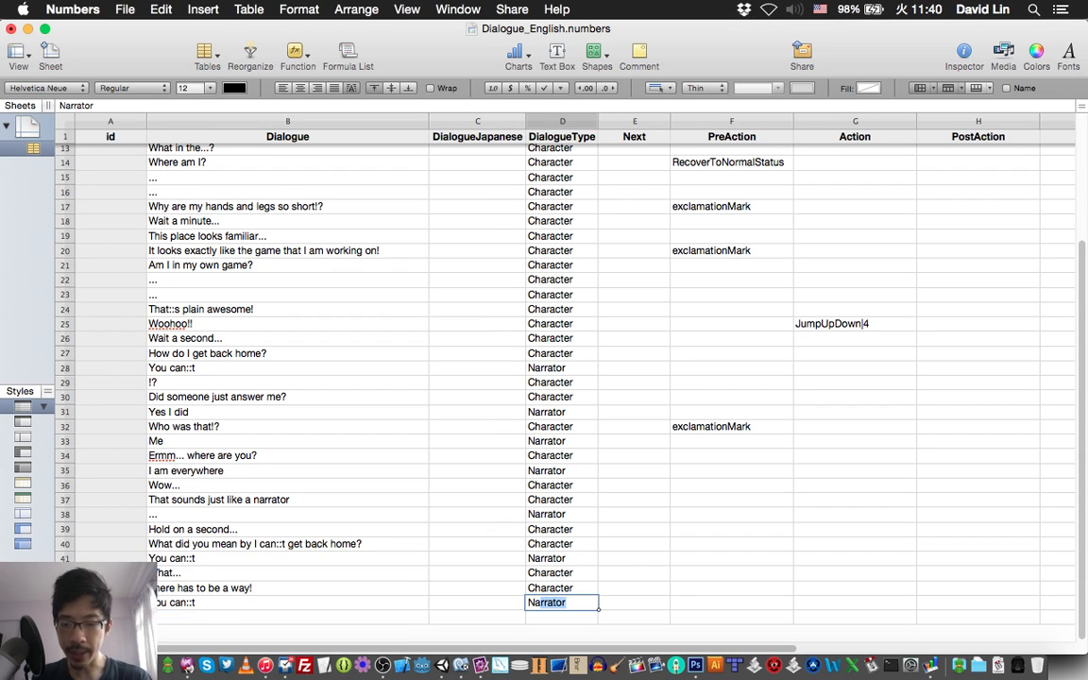
key("Return")
key("Left")
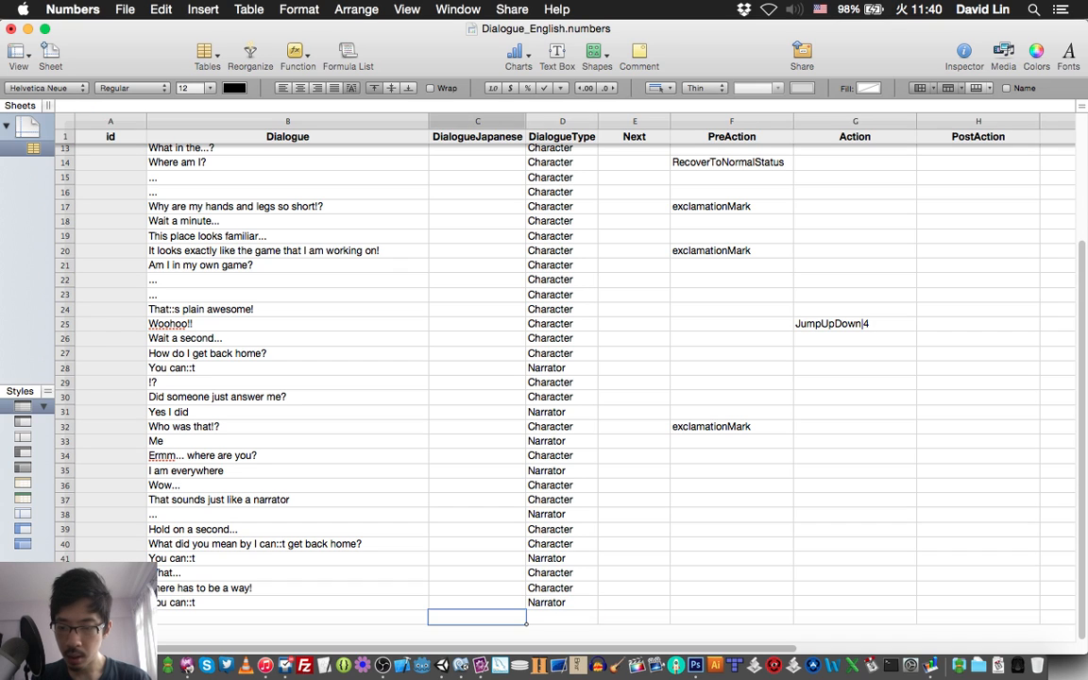
key("Left")
key("super+s")
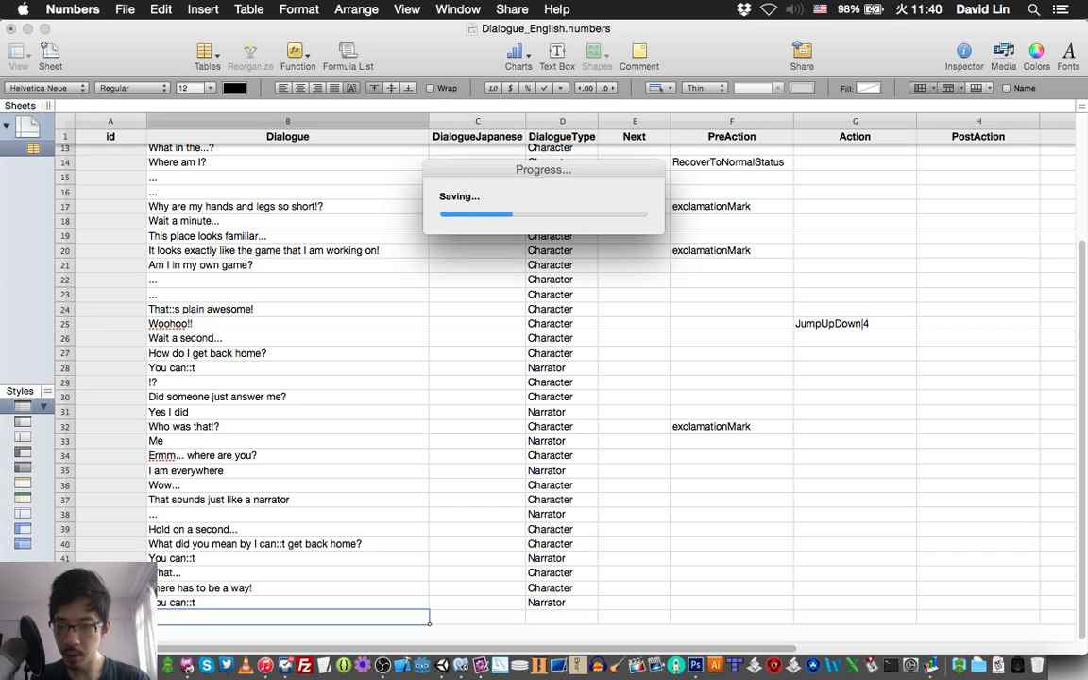
Check item 46 of the story script in TextMate and enter "Not in your current state anyway" as the row 45 dialogue in Numbers.
key("super+Tab")
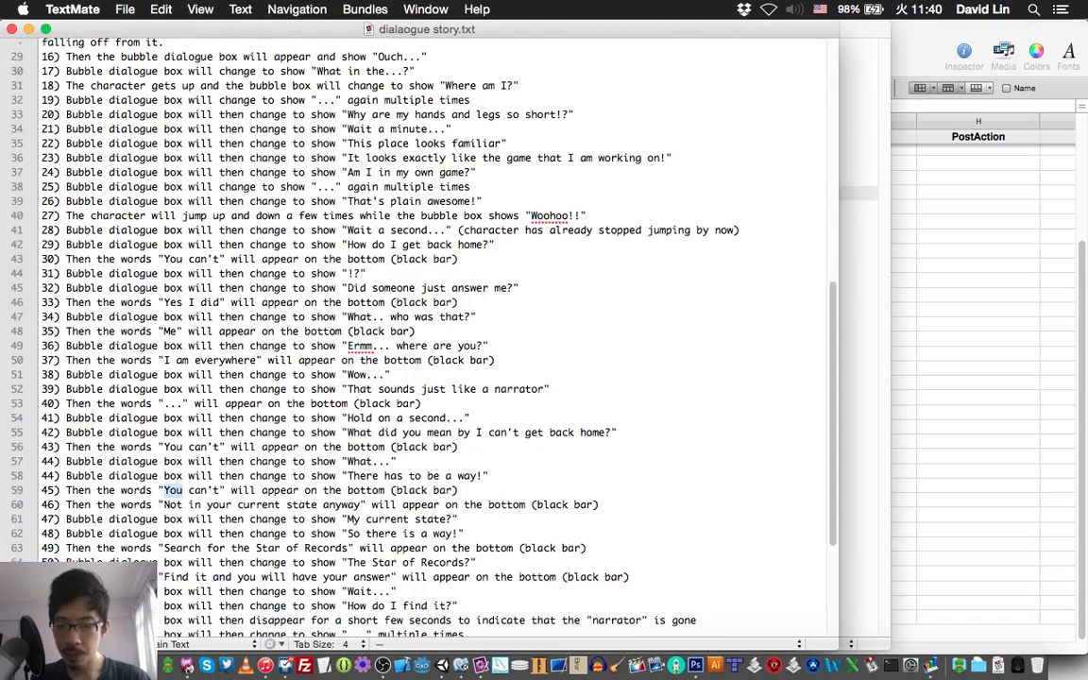
scroll(435, 330, "down", 5)
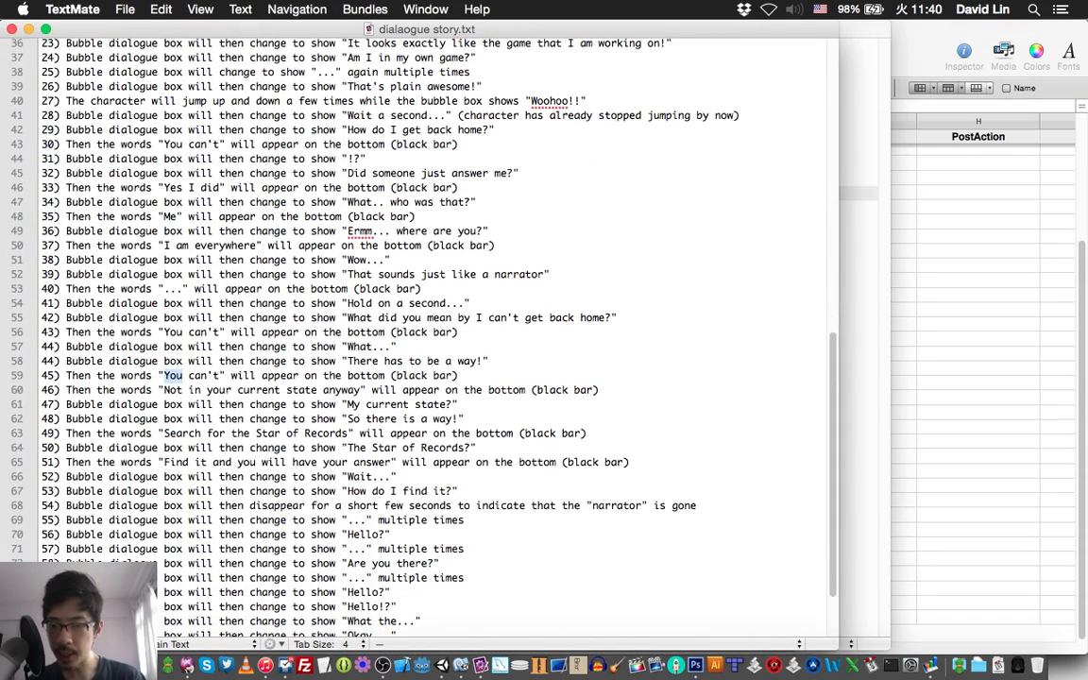
key("super+Tab")
type("Not")
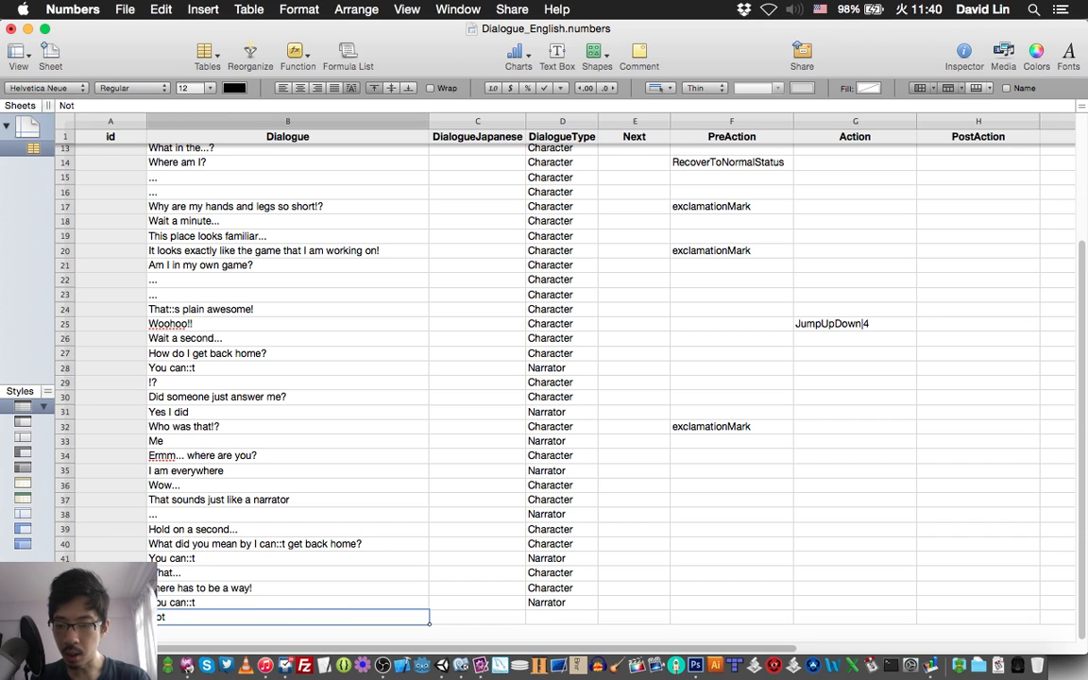
type(" in yo")
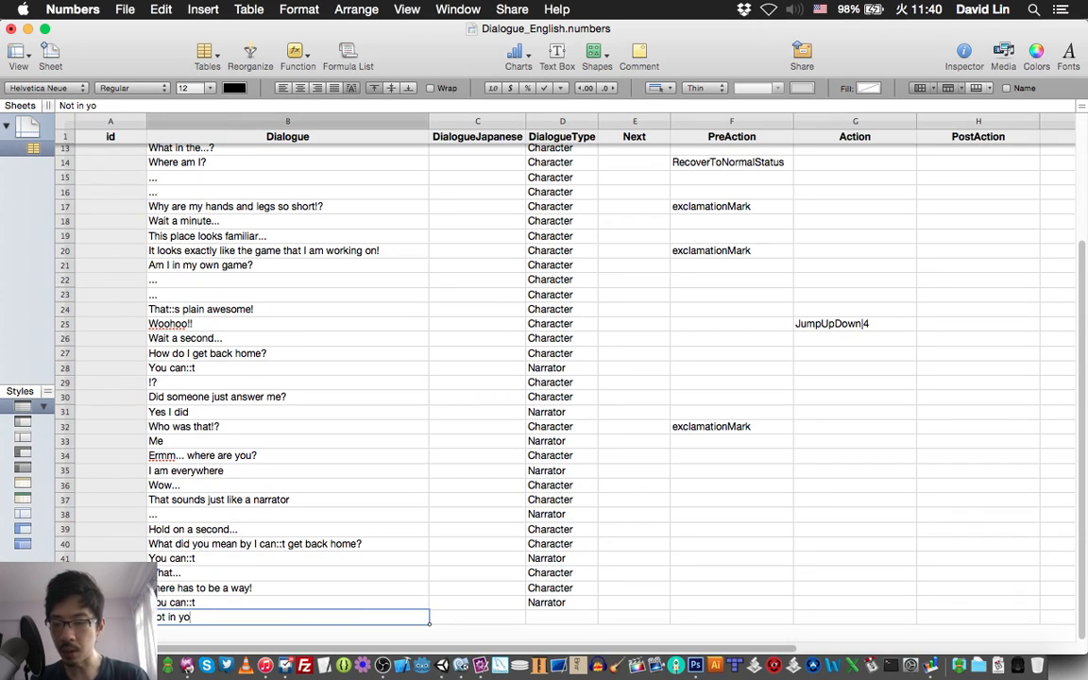
type("ur cu")
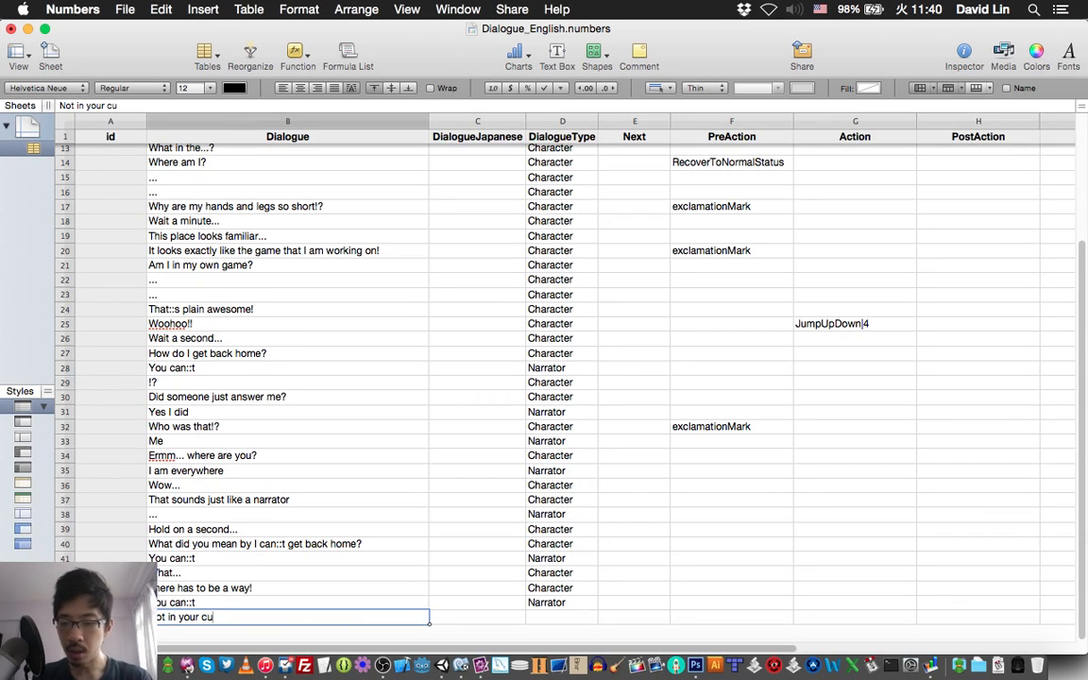
type("rrent state")
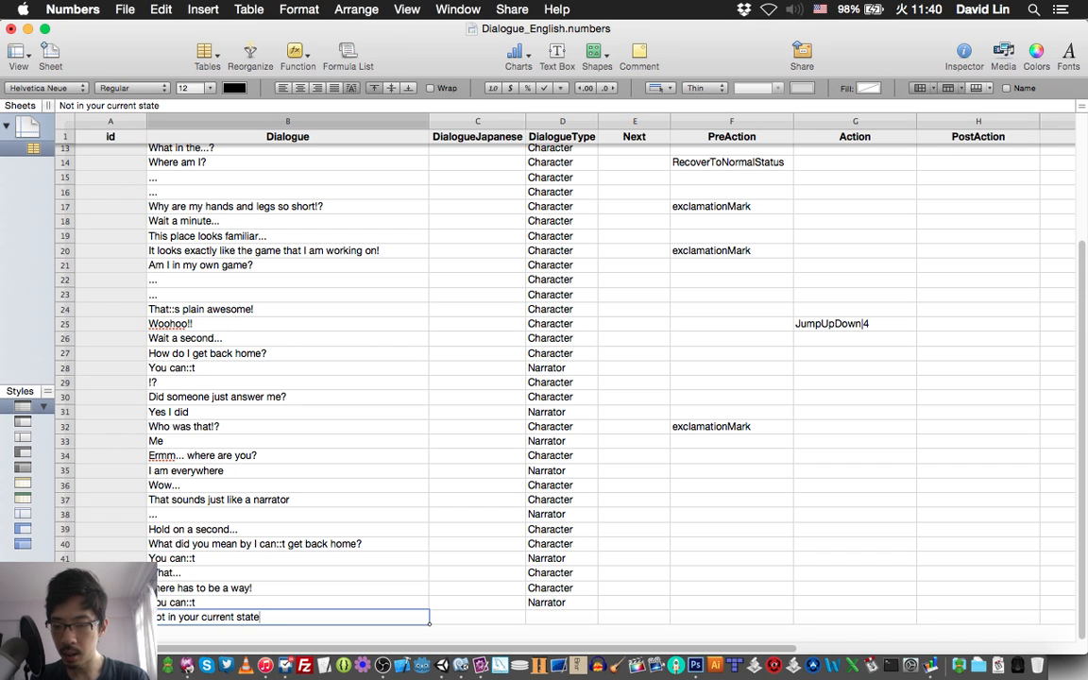
type(" anyw")
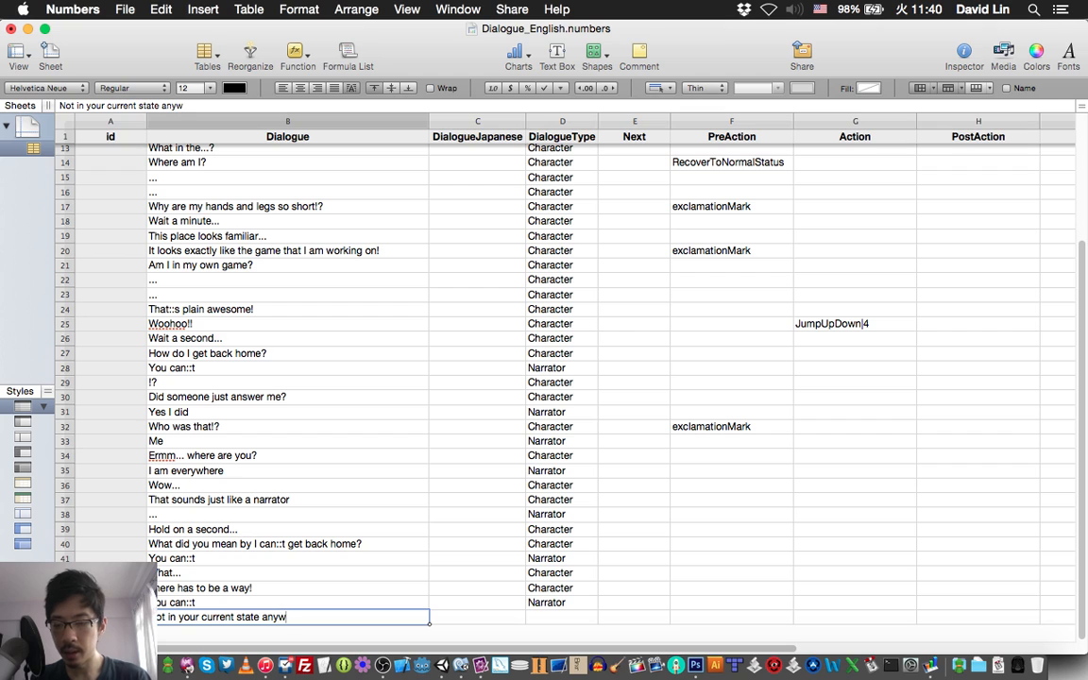
type("ay")
Set the DialogueType of the "Not in your current state anyway" line in row 45 to Narrator and save the spreadsheet.
key("Tab")
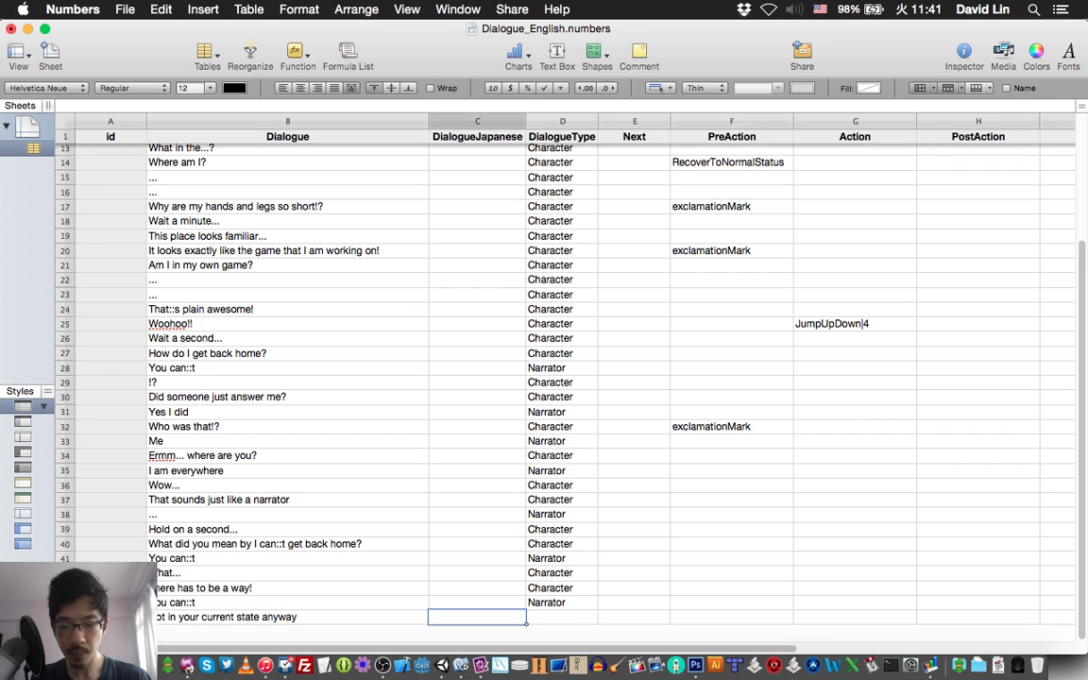
key("Tab")
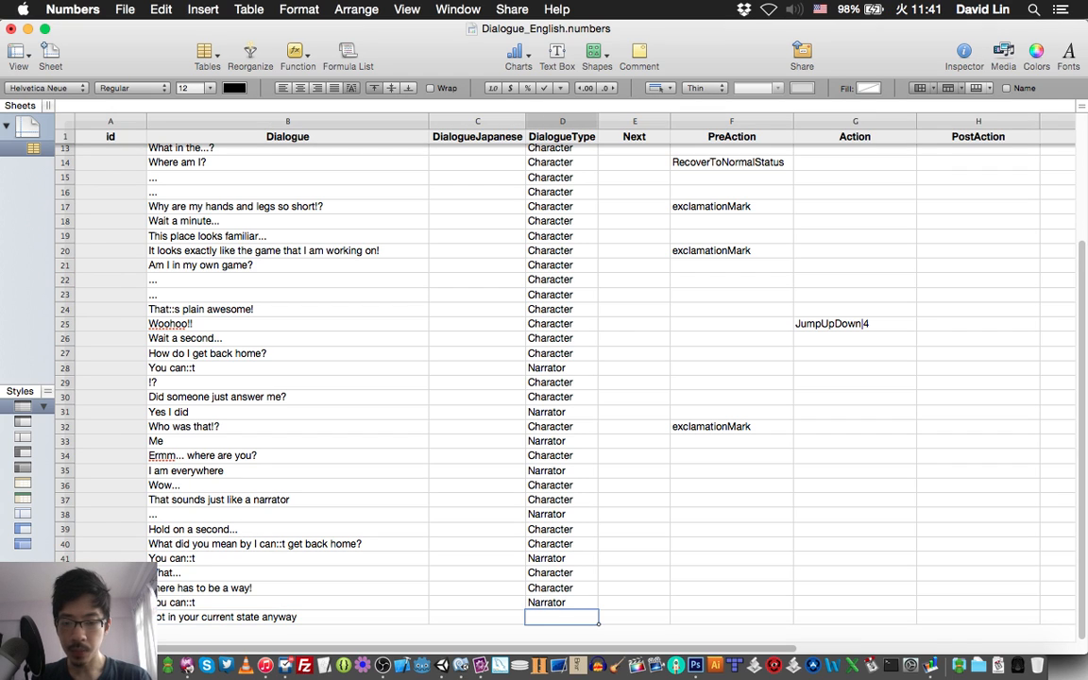
type("Narrator")
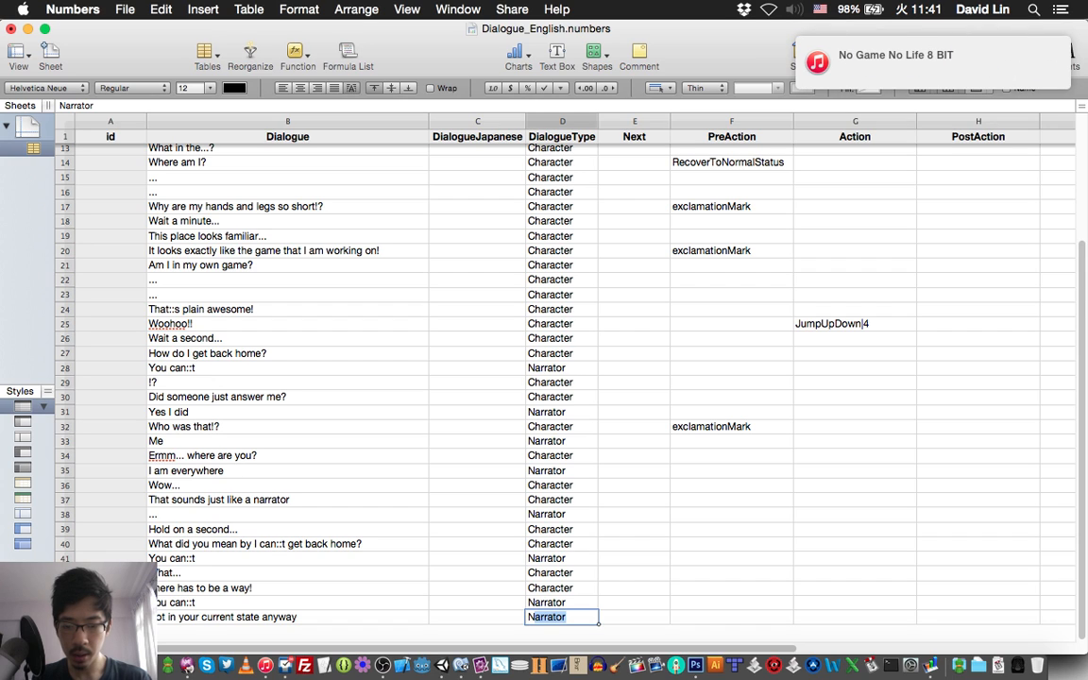
key("Return")
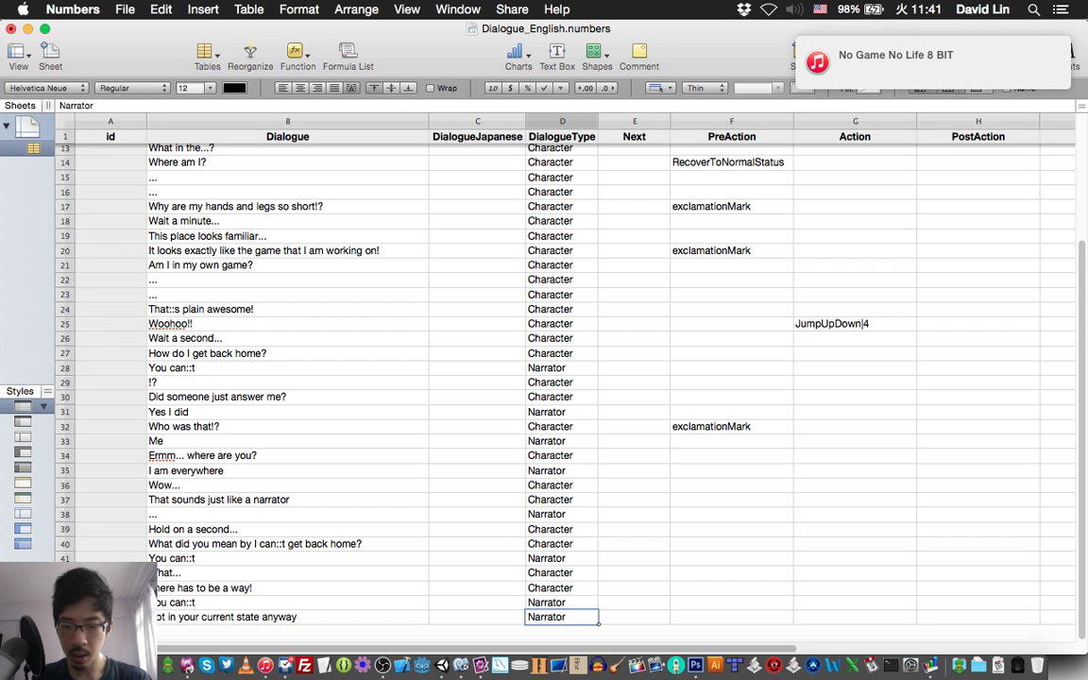
key("Return")
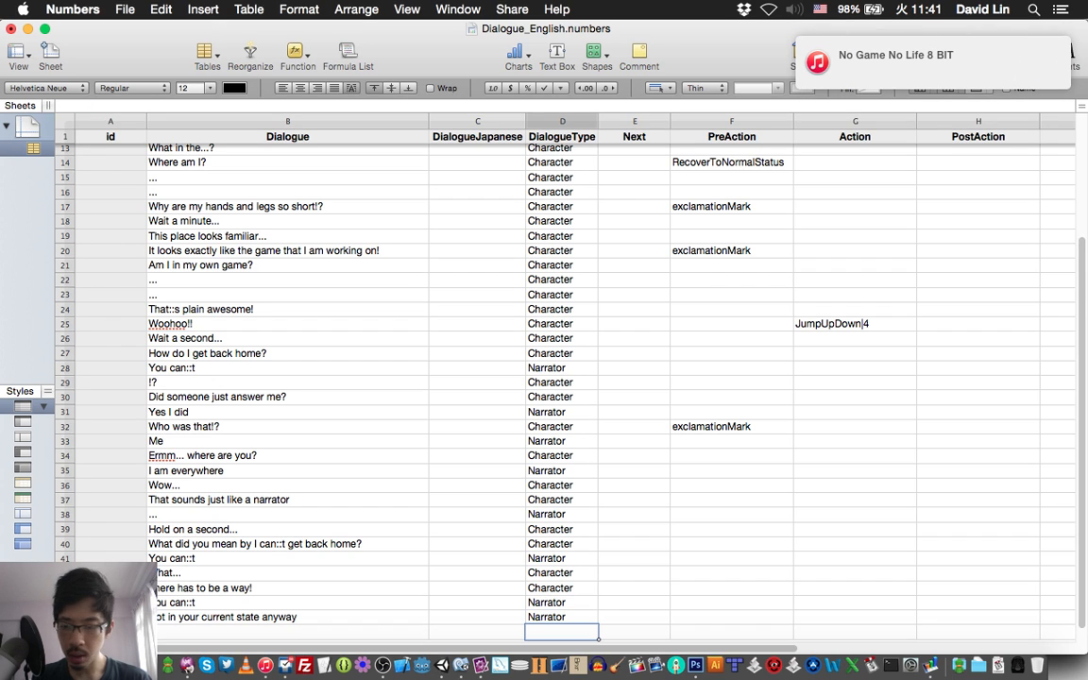
key("Up")
key("Left")
key("Down")
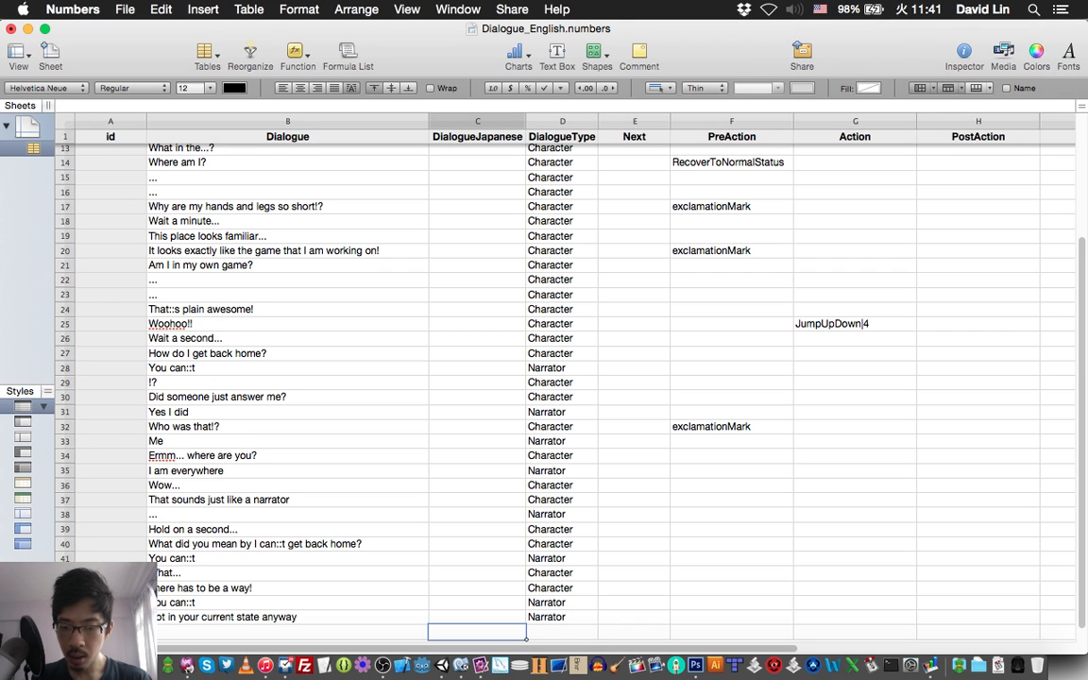
key("Left")
key("super+s")
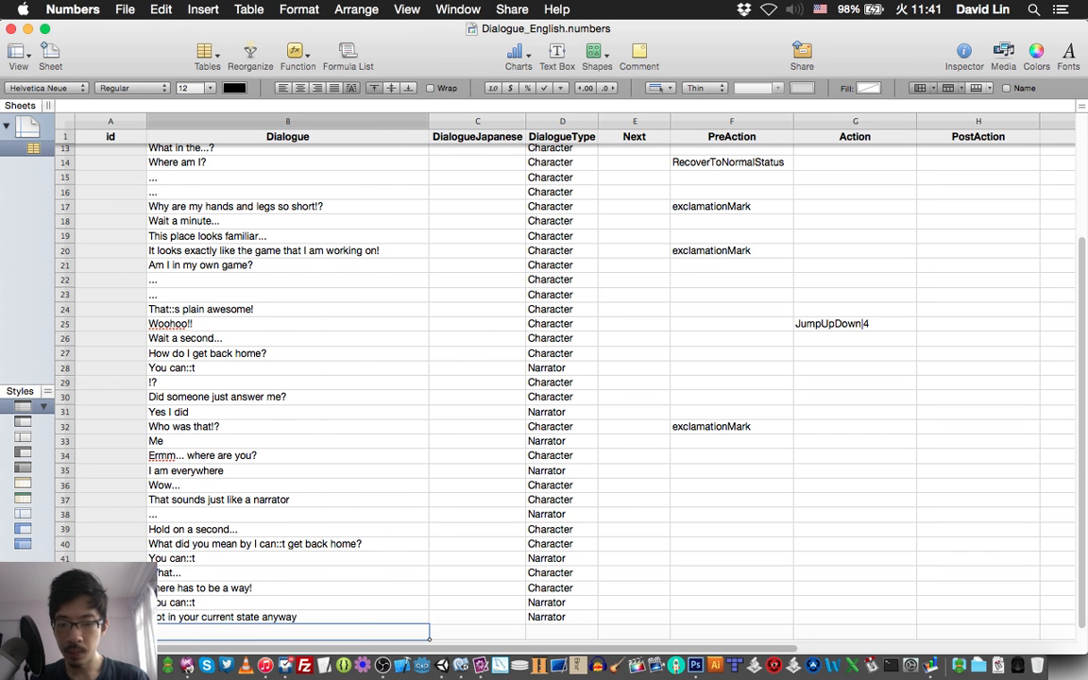
Check item 47 of the story script in TextMate and enter "My current state?" as the row 46 dialogue in Numbers.
key("super+Tab")
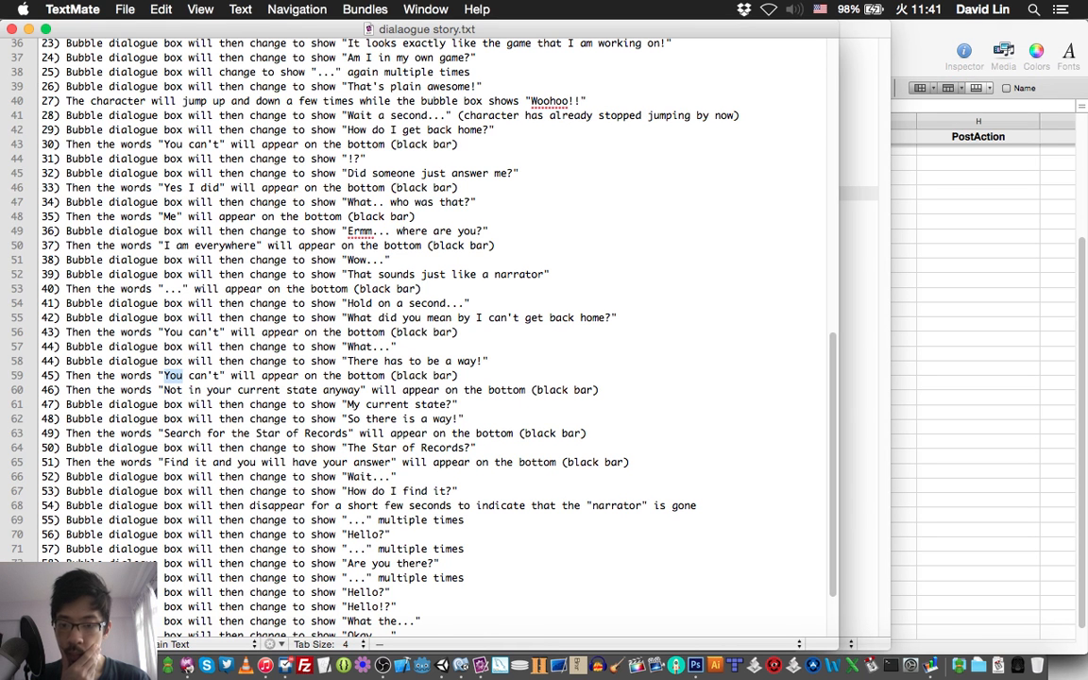
key("super+Tab")
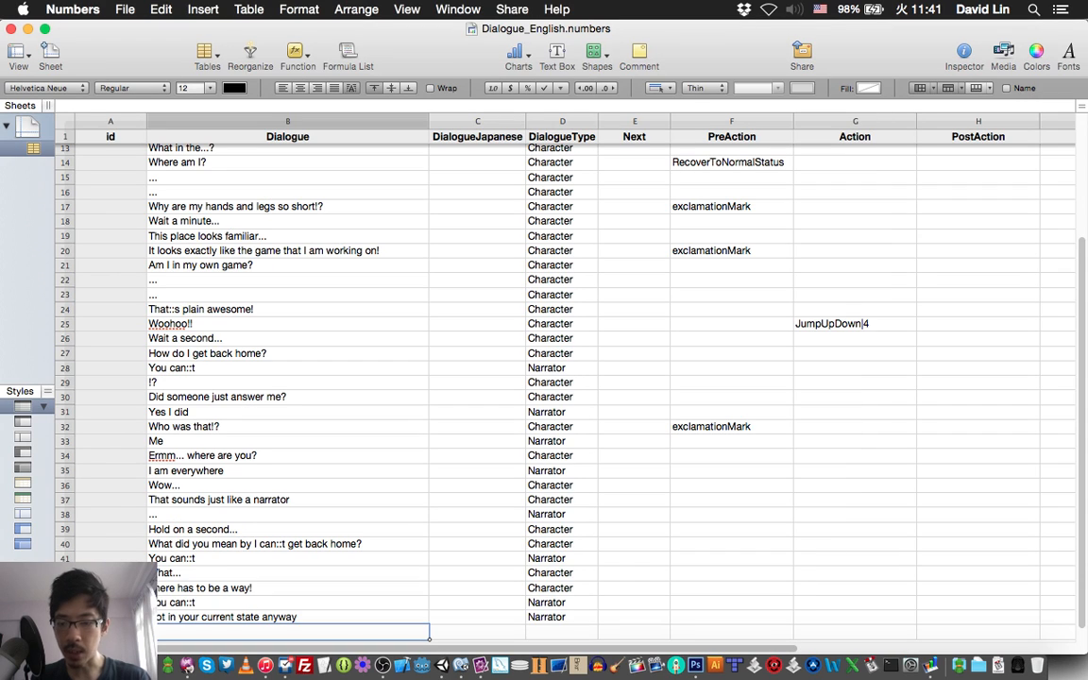
type("My c")
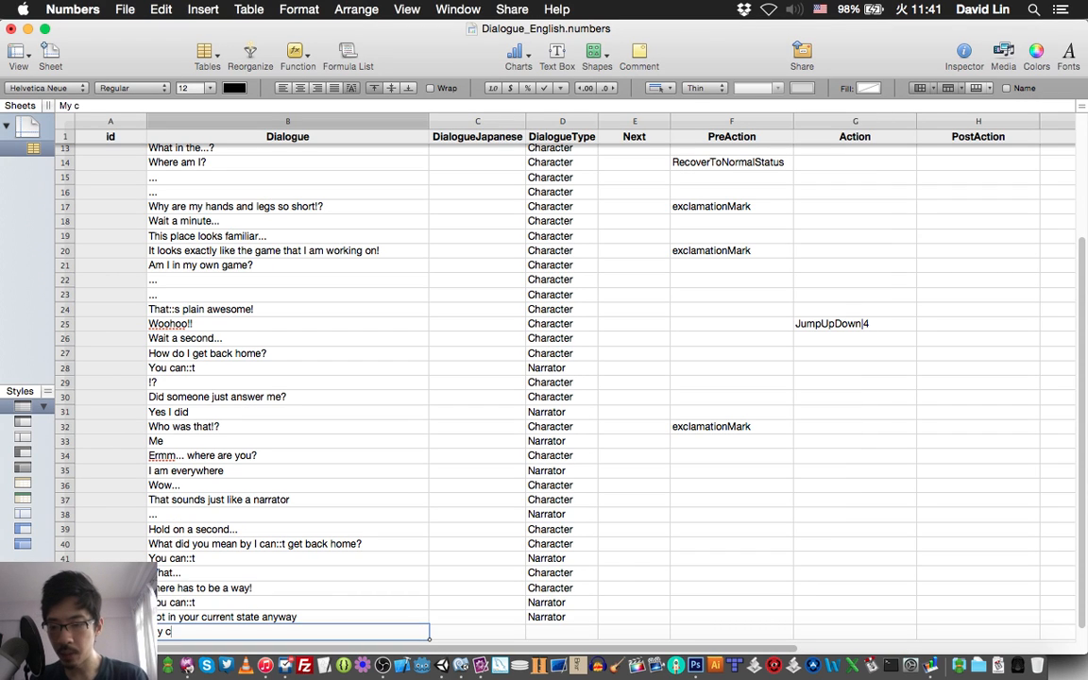
type("urrent state?")
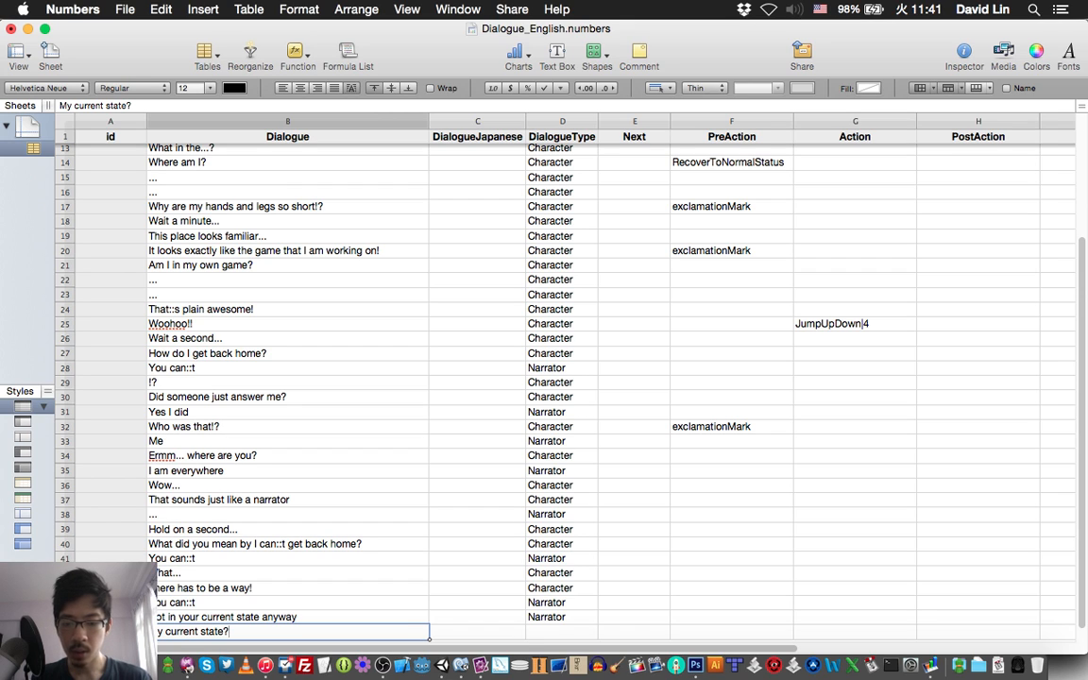
Set the DialogueType of the "My current state?" line in row 46 to Character and save the spreadsheet.
key("Tab")
key("Tab")
type("Ch")
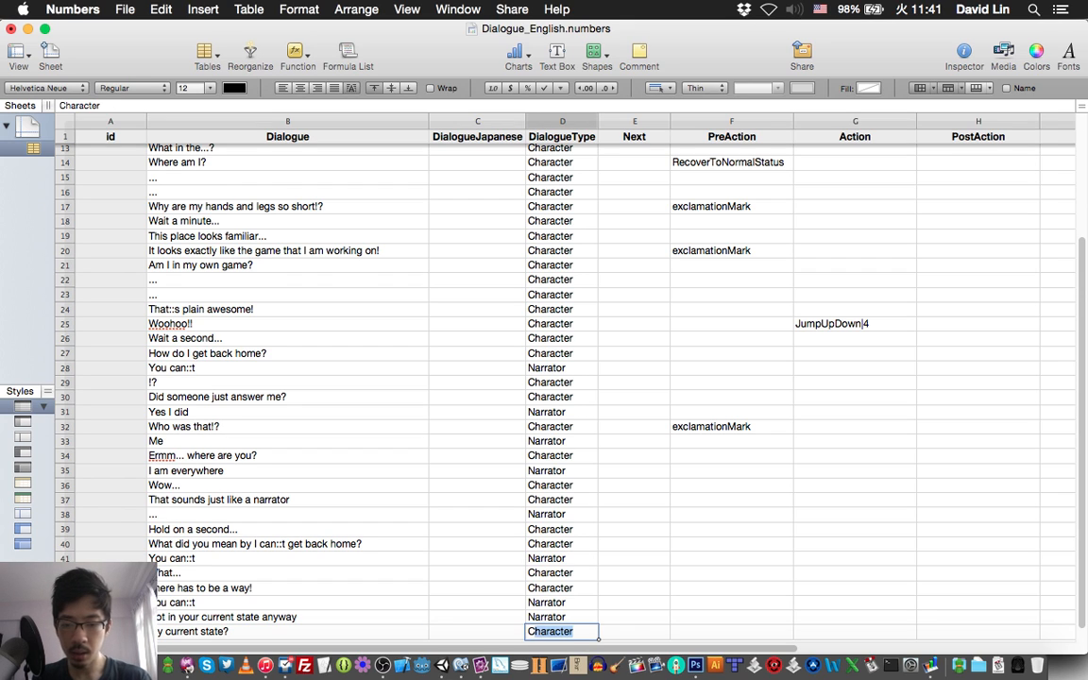
key("Return")
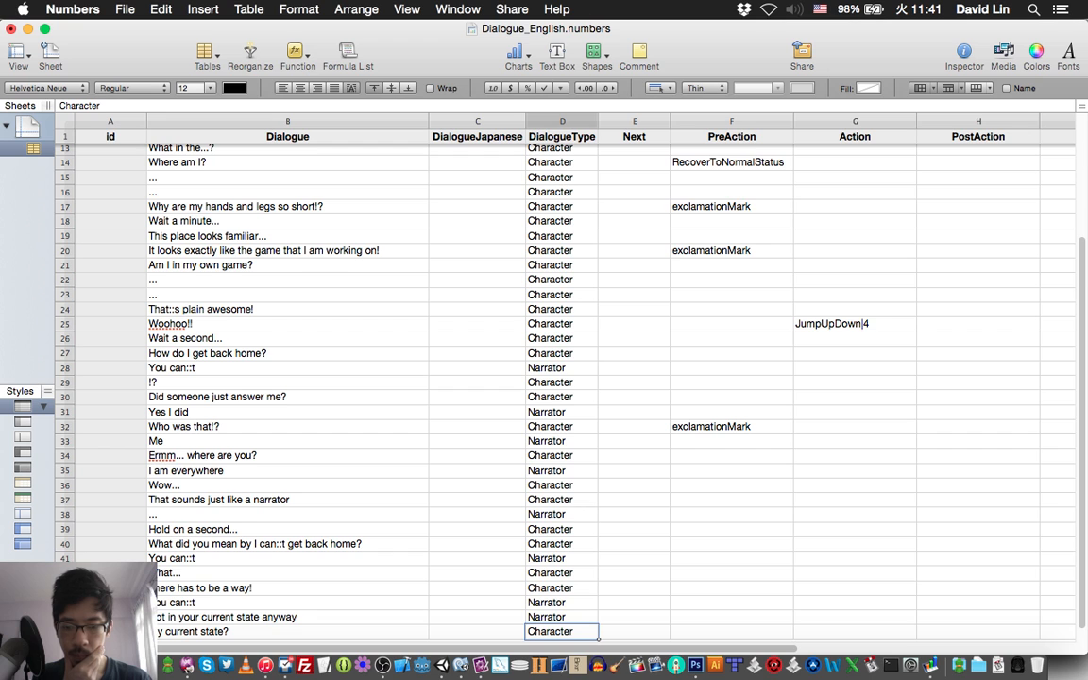
key("Return")
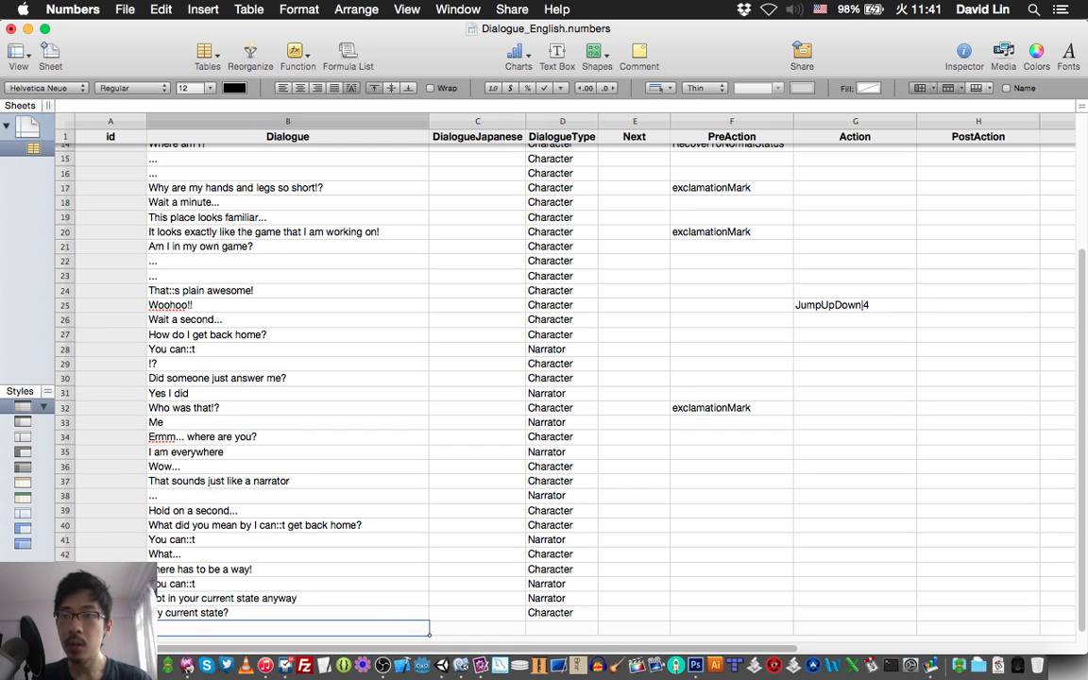
key("super+s")
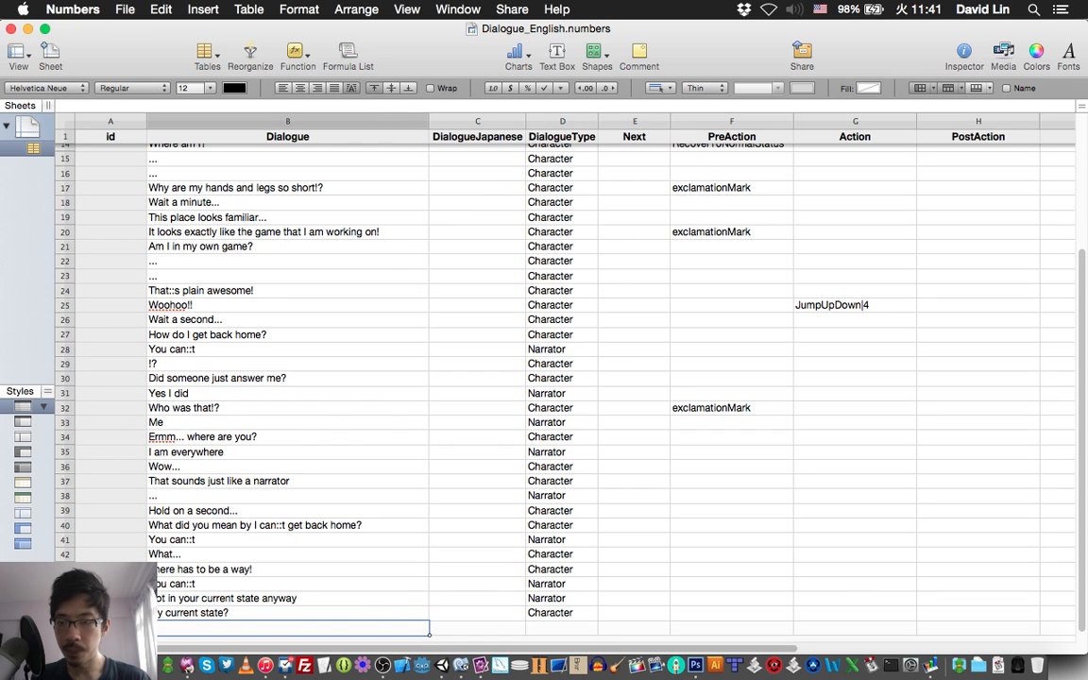
Check item 48 of the story script in TextMate and enter "So there is a way!" as the row 47 dialogue in Numbers.
key("super+Tab")
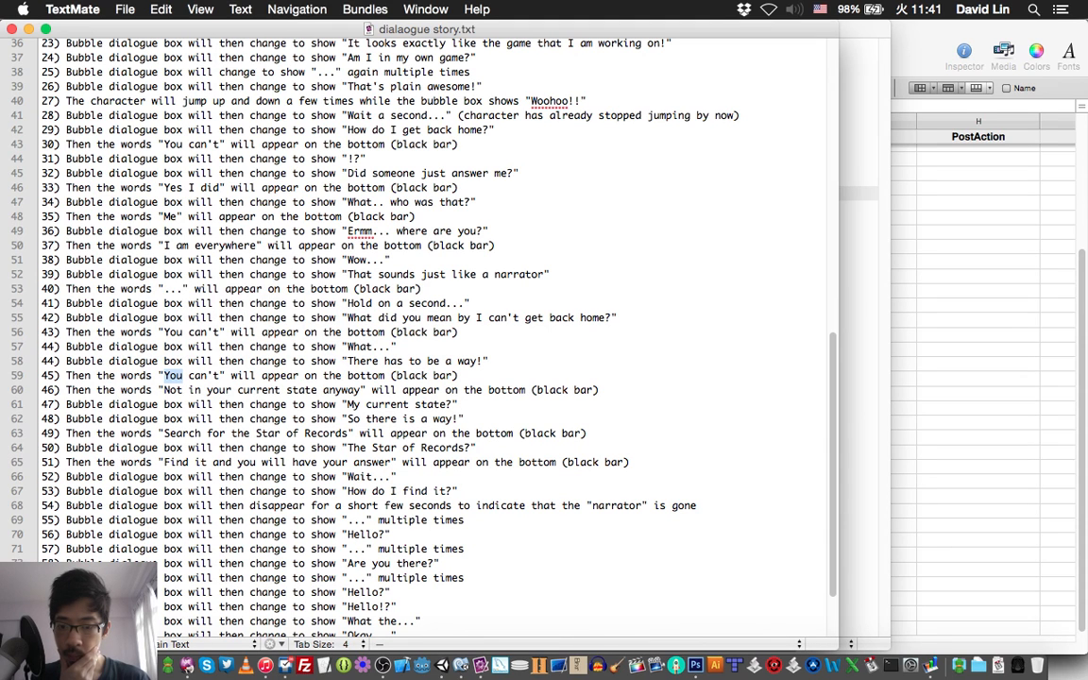
key("super+Tab")
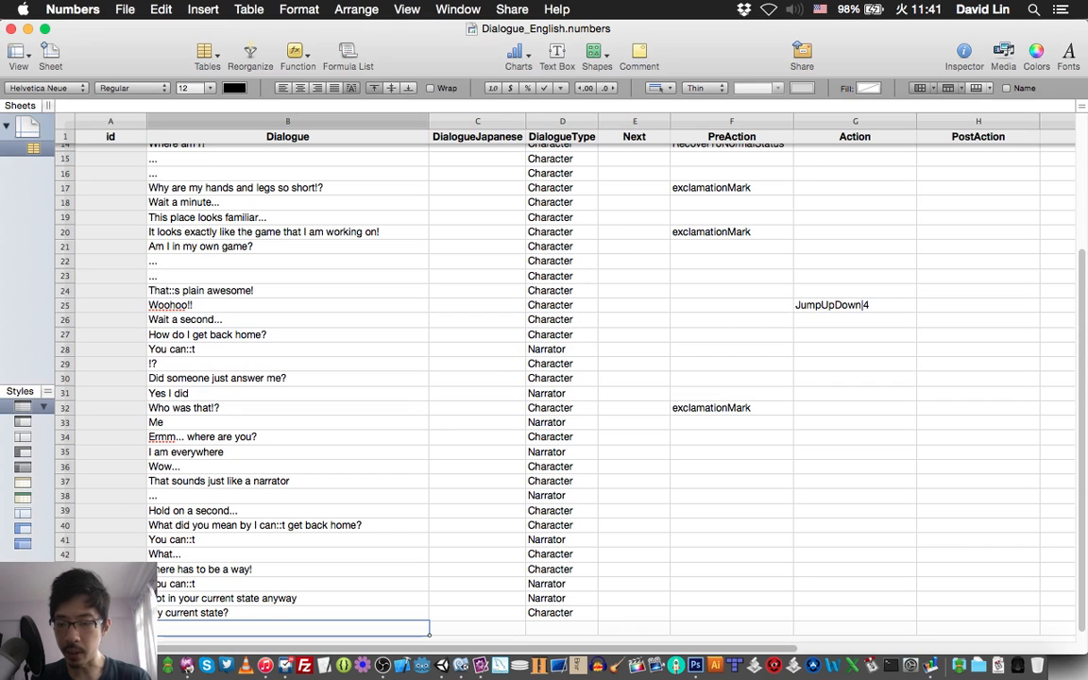
type("So the")
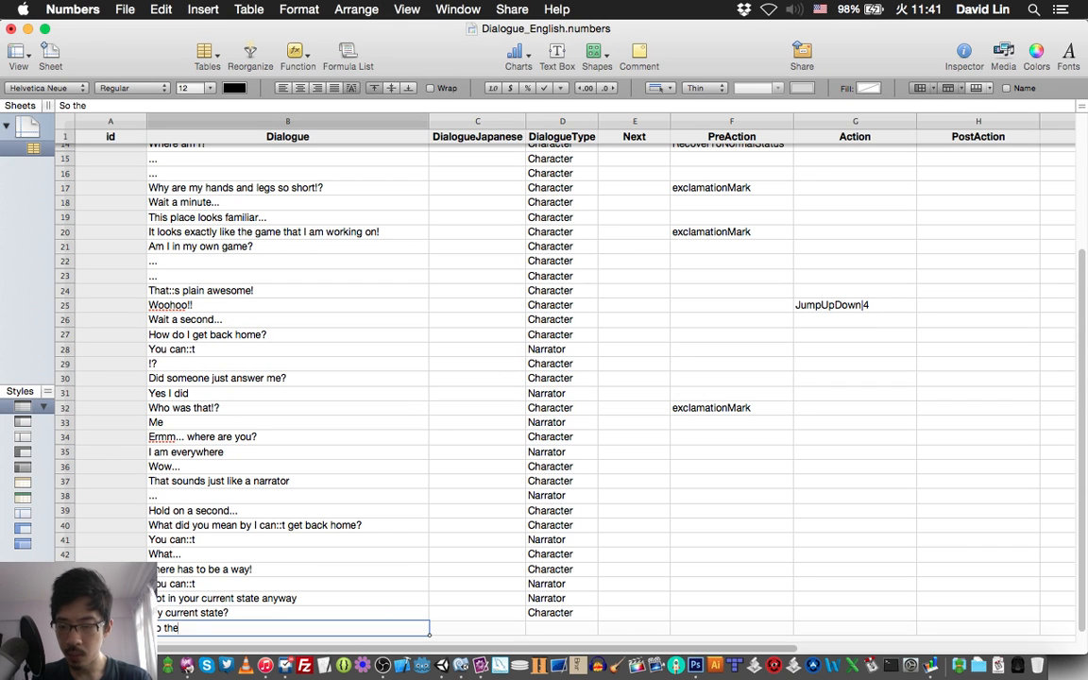
type("re is")
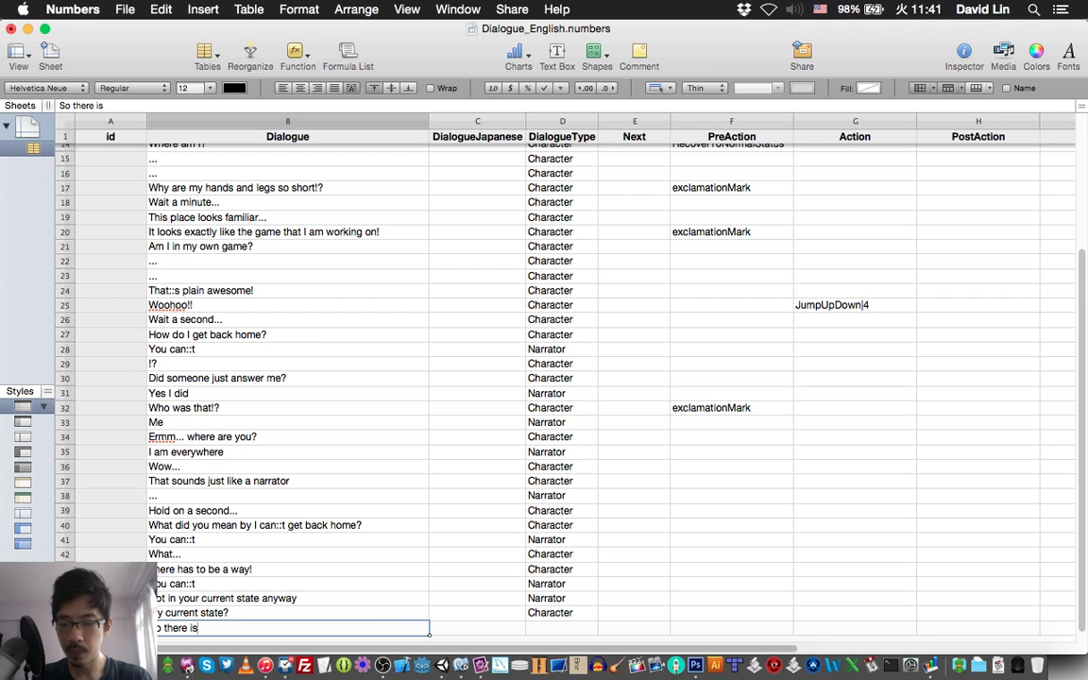
type(" a way!")
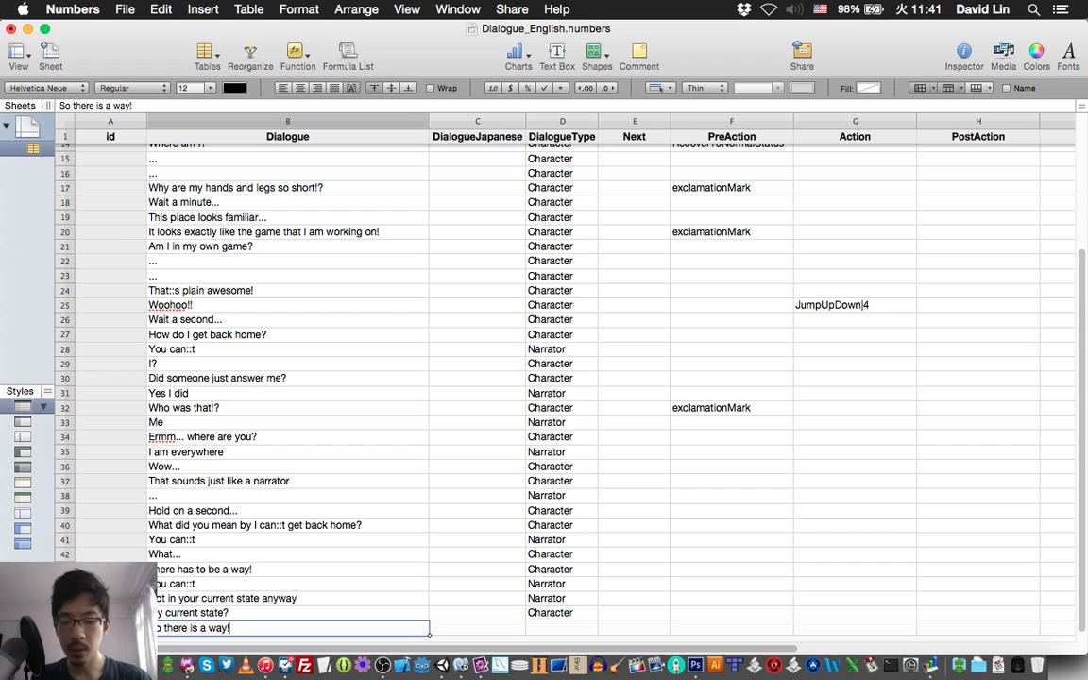
Set the DialogueType of the "So there is a way!" line in row 47 to Character and save the spreadsheet.
key("Tab")
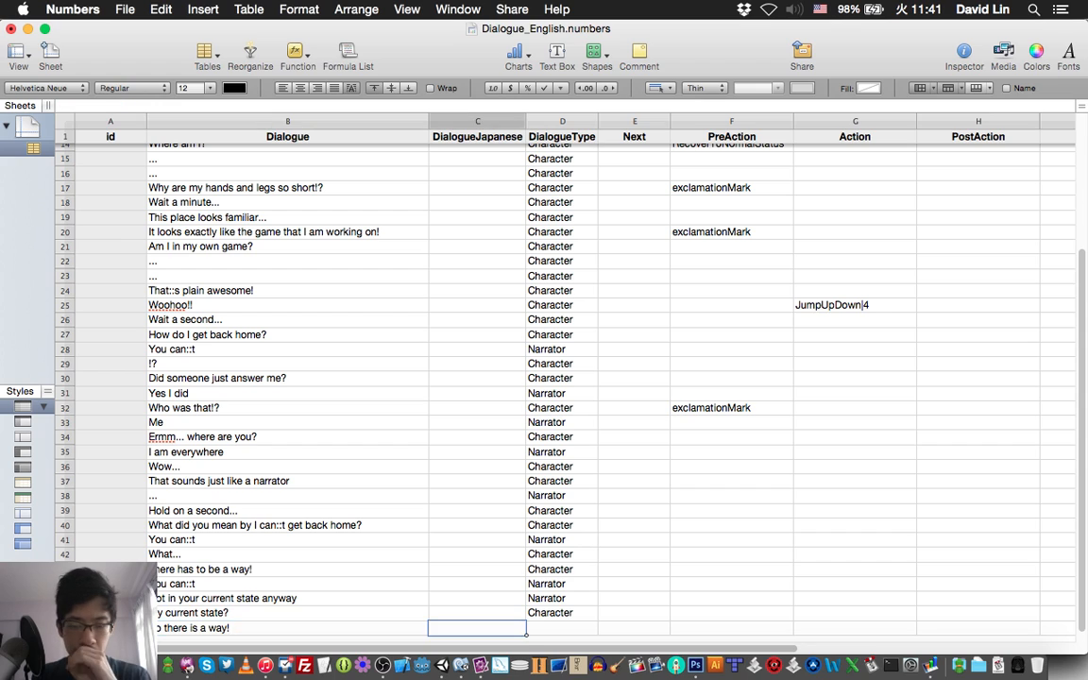
key("Tab")
type("Charac")
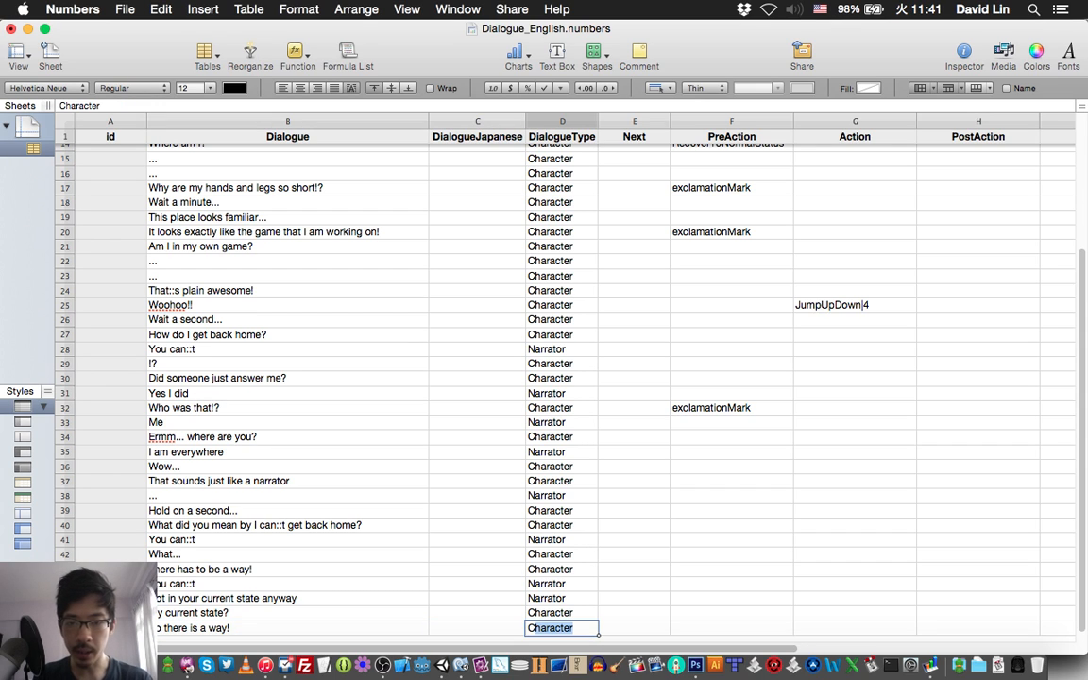
type("ter")
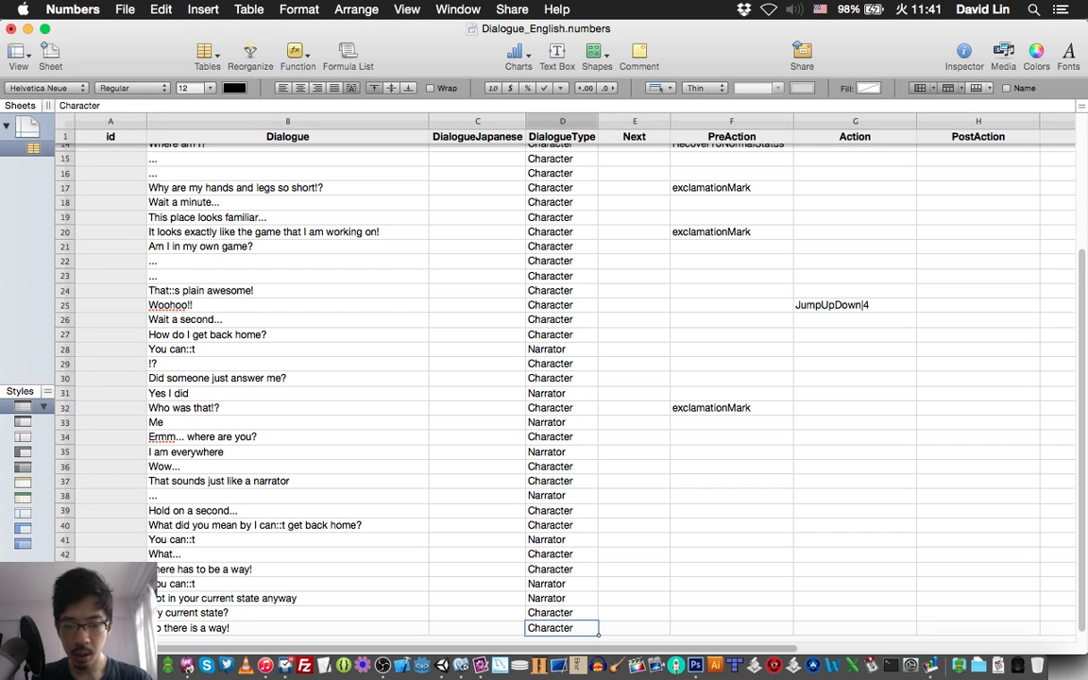
key("Return")
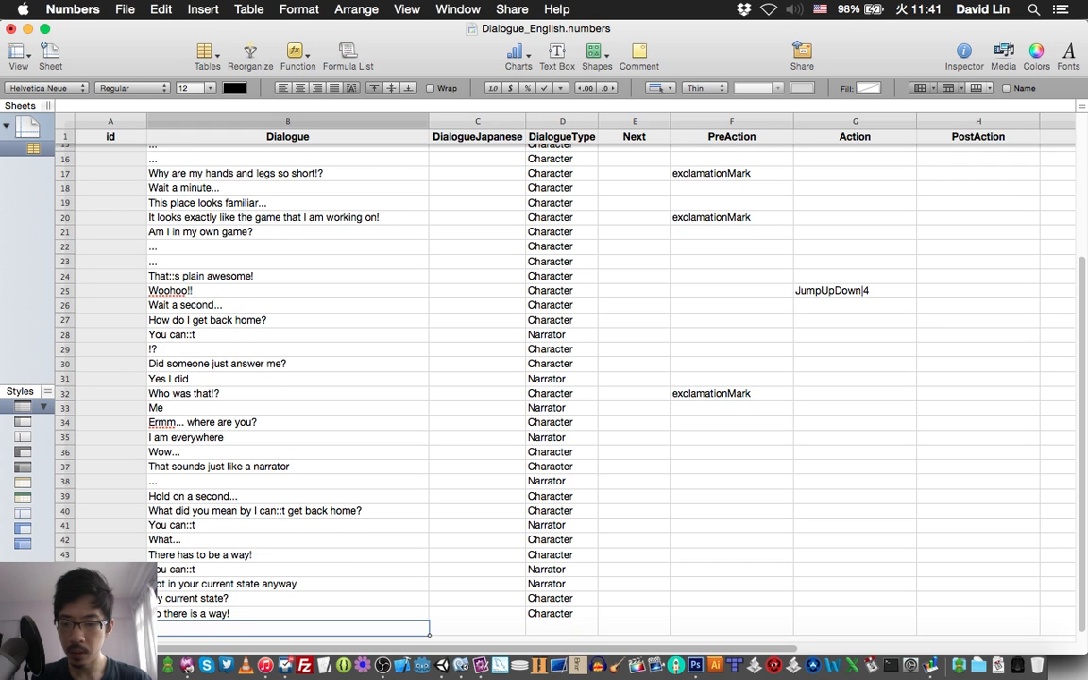
key("super+s")
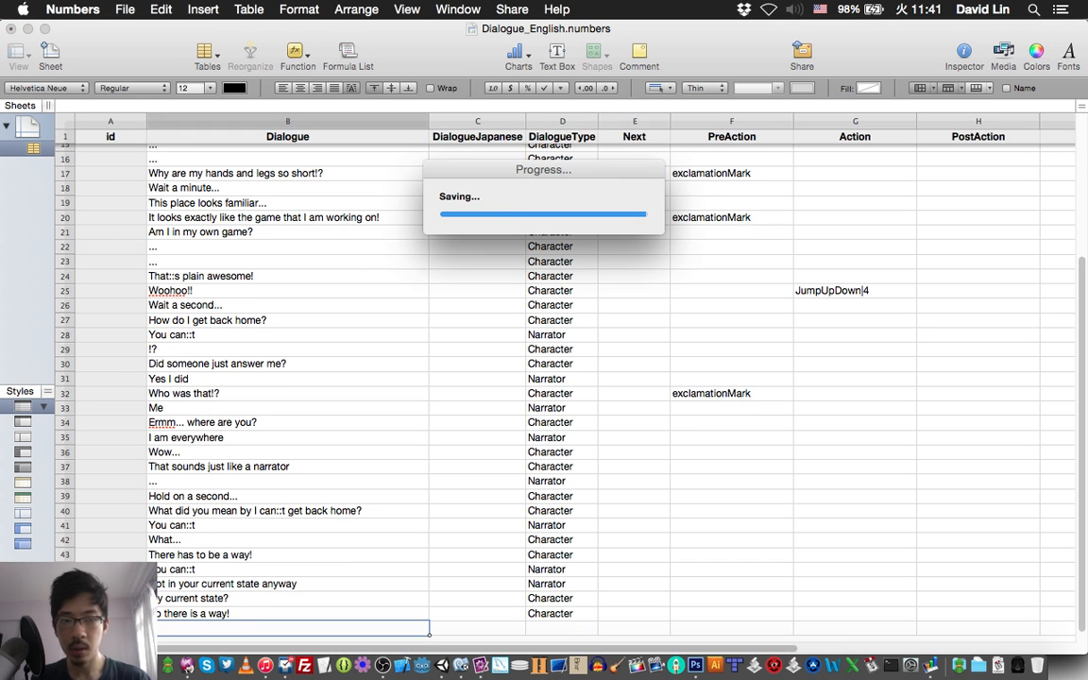
Check item 49 of the story script in TextMate and enter "Search for the Star of Records" as the row 48 dialogue in Numbers.
key("super+Tab")
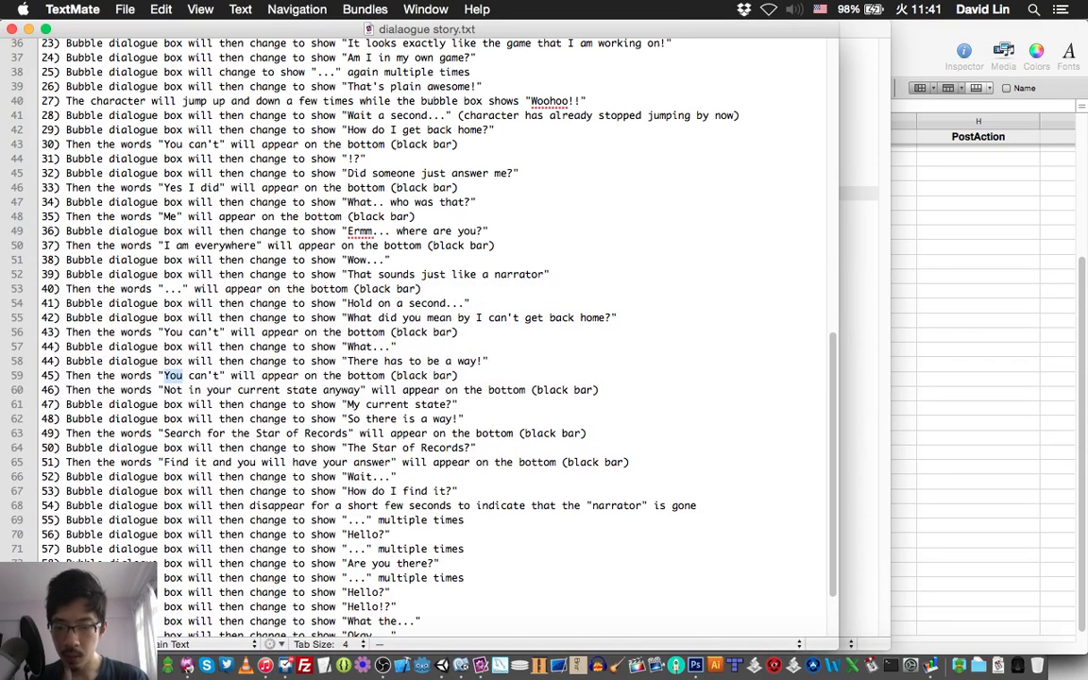
scroll(416, 321, "down", 5)
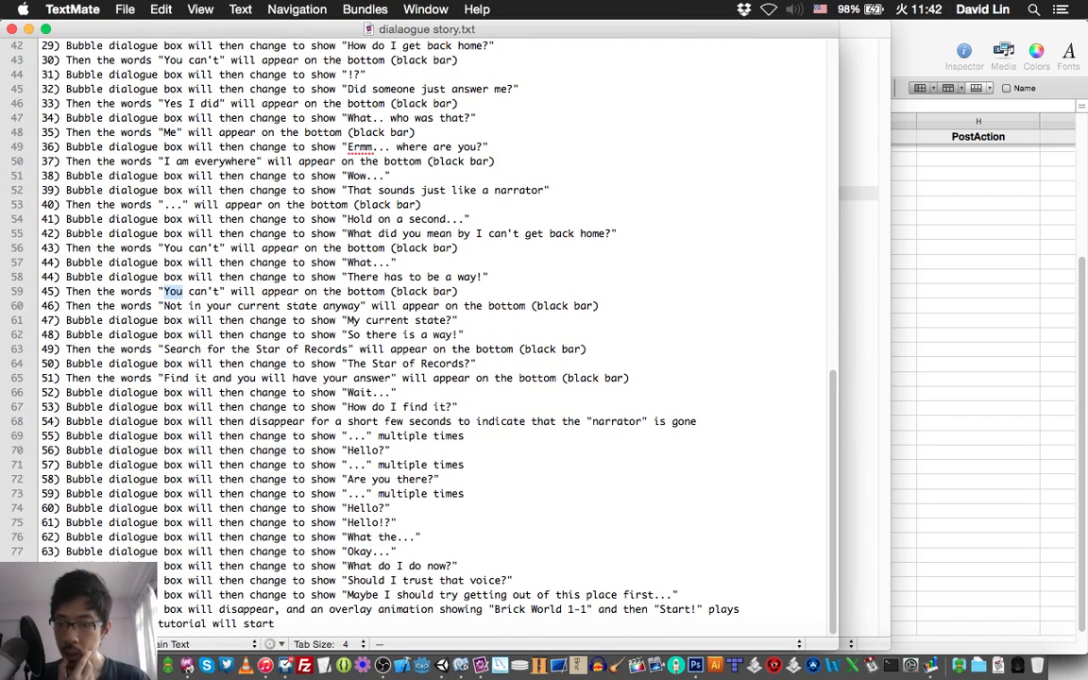
key("super+Tab")
type("Search")
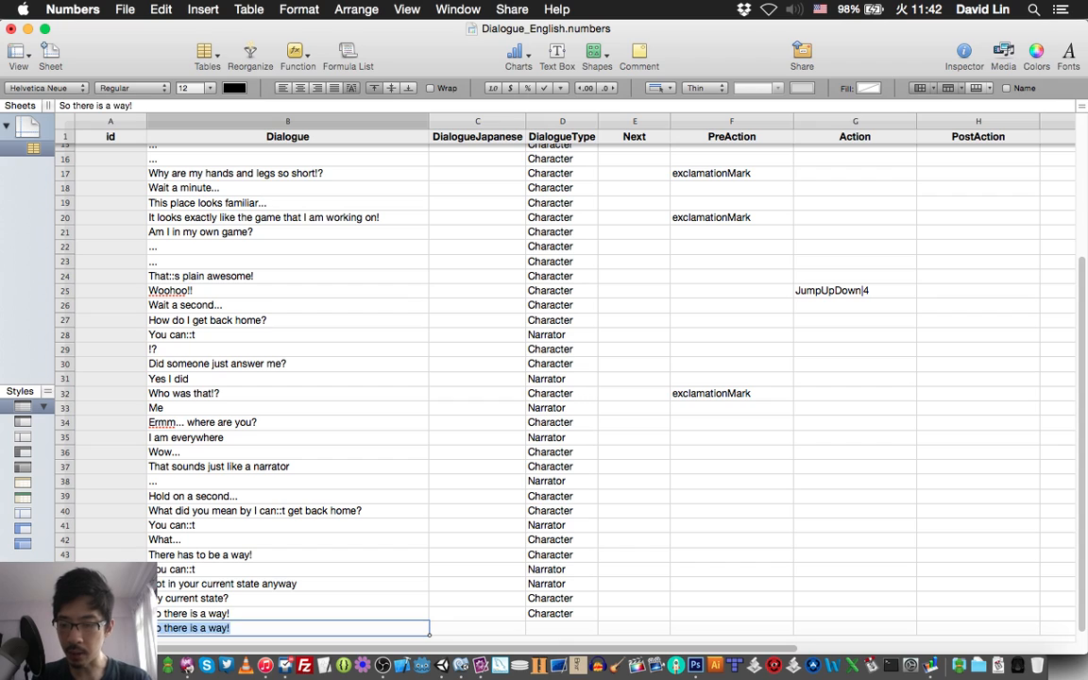
type(" fo")
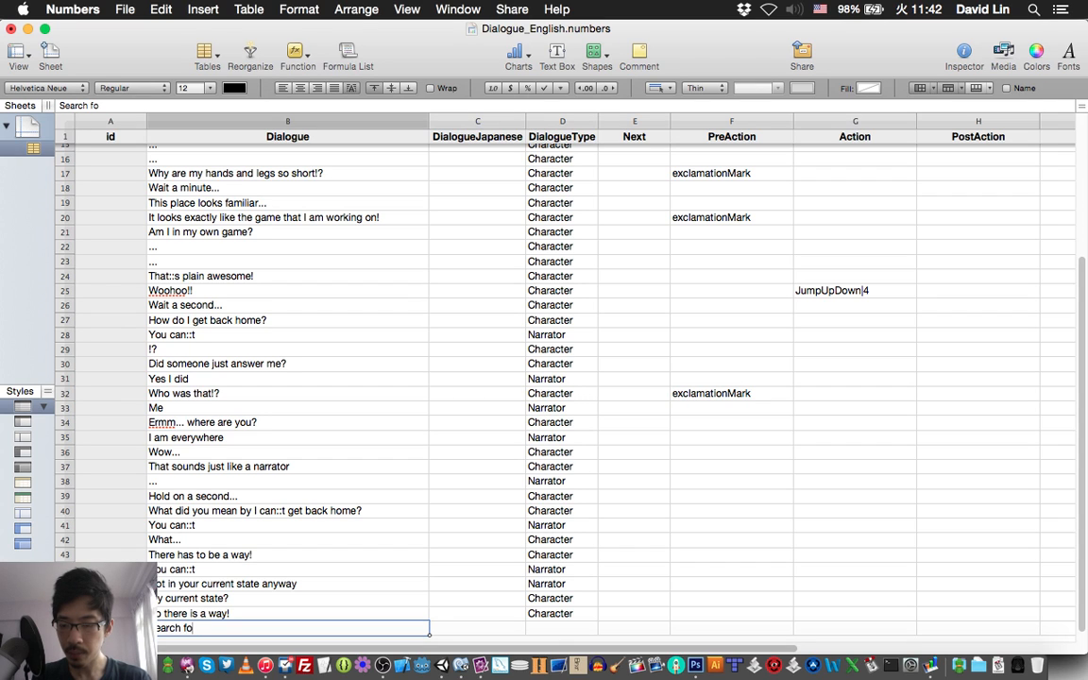
type("r the St")
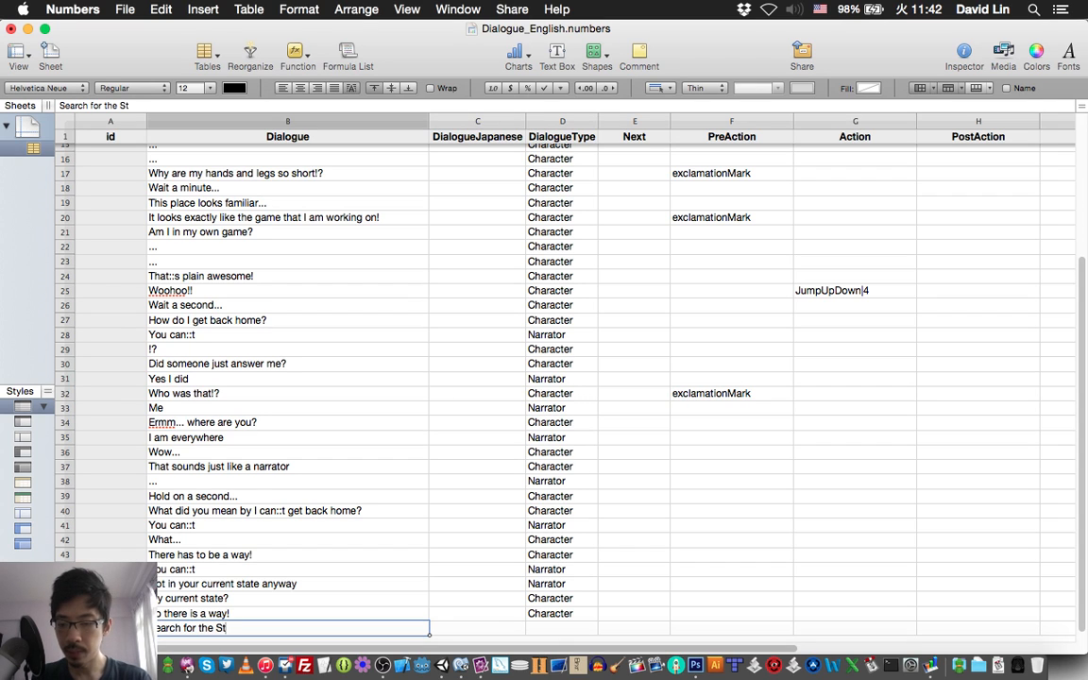
type("ar of")
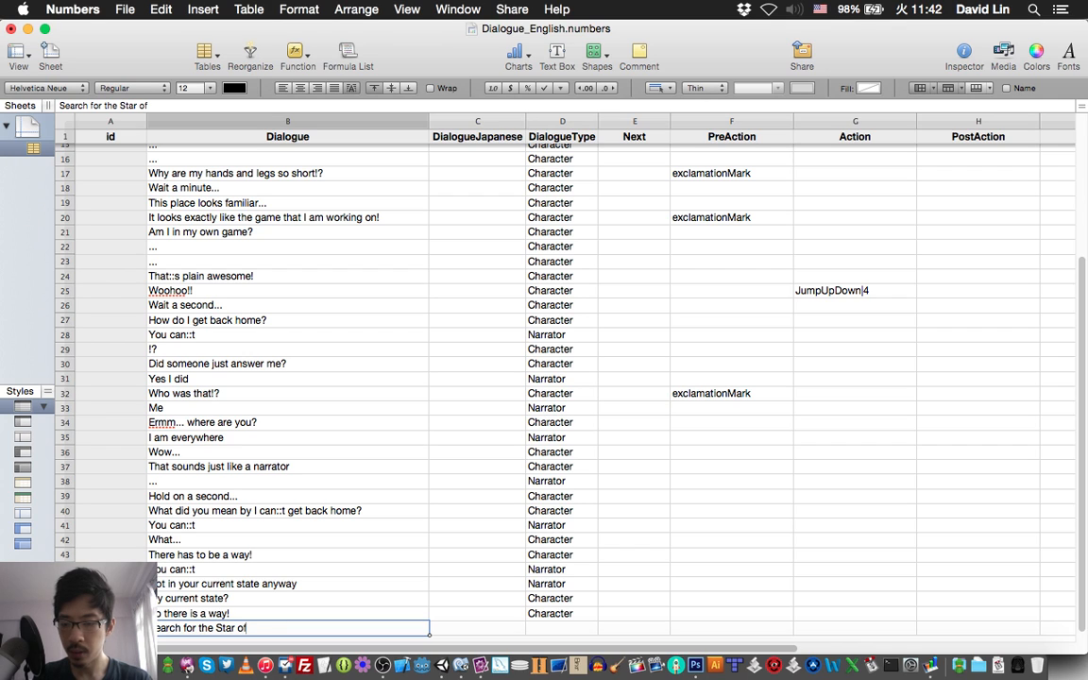
type(" Records")
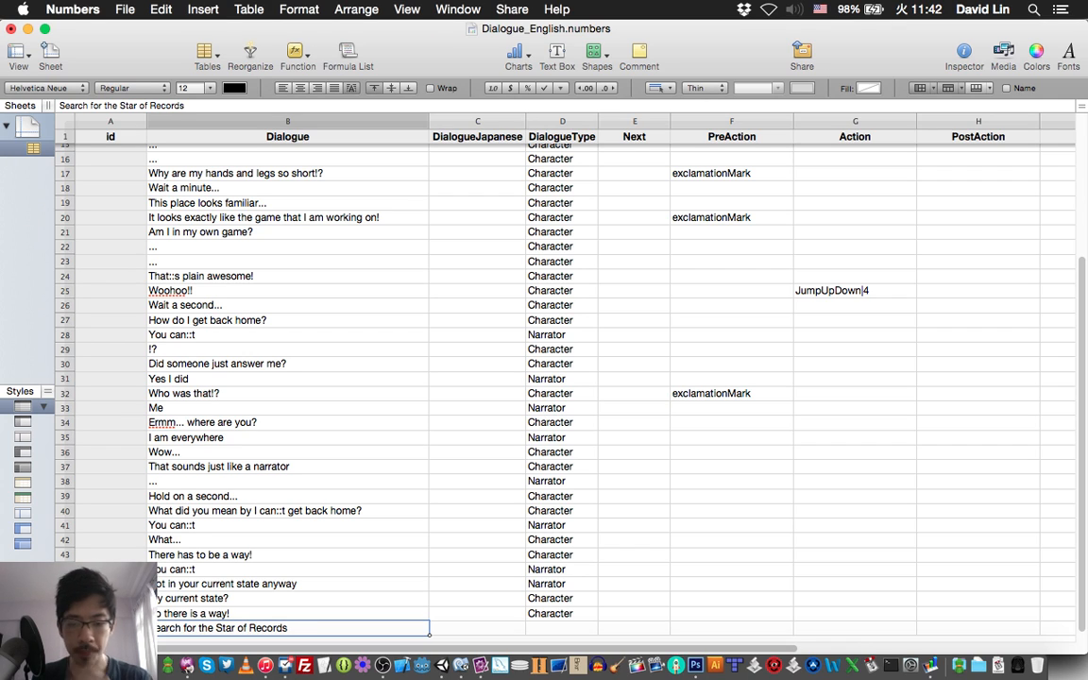
Set the DialogueType of the "Search for the Star of Records" line in row 48 to Narrator and save the spreadsheet.
key("Tab")
key("Tab")
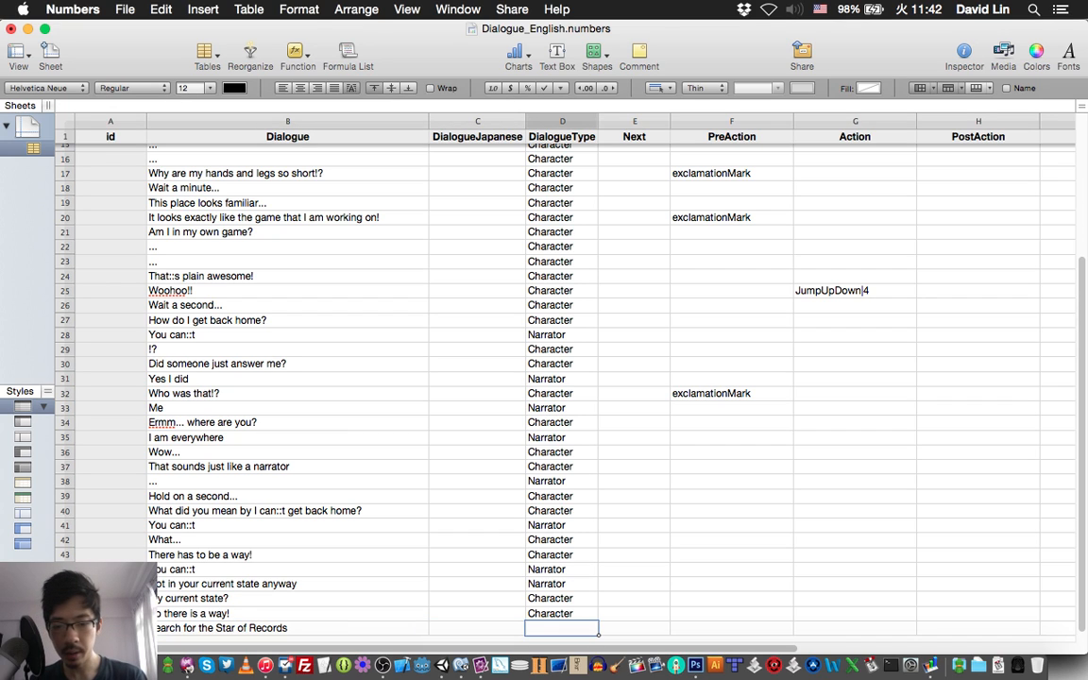
type("Nar")
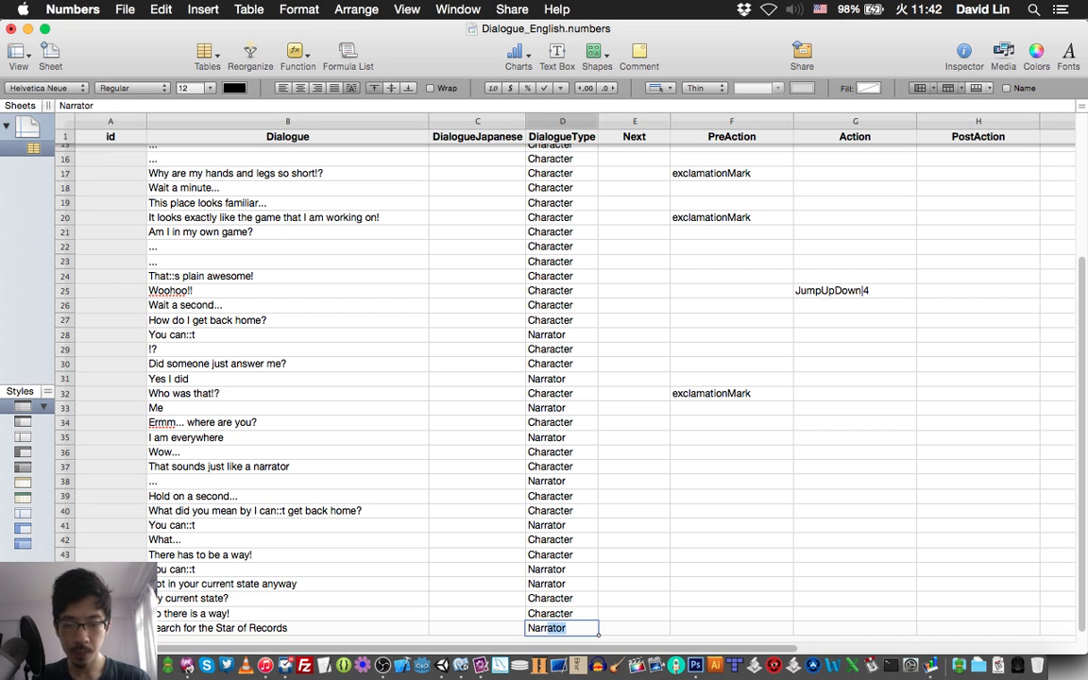
type("rator")
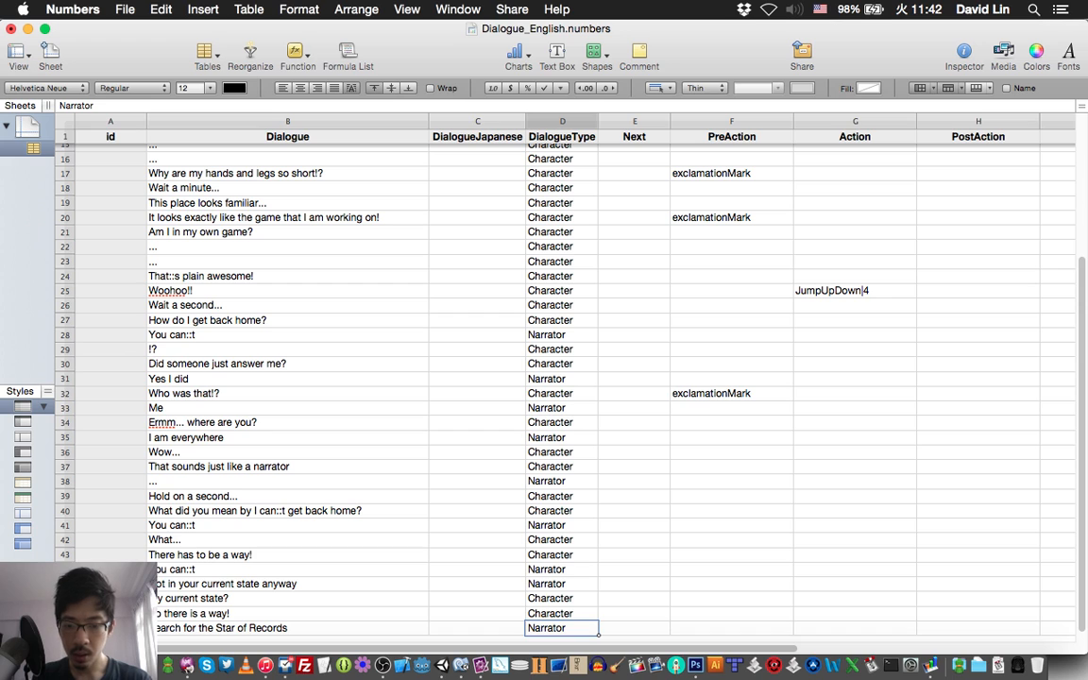
key("Return")
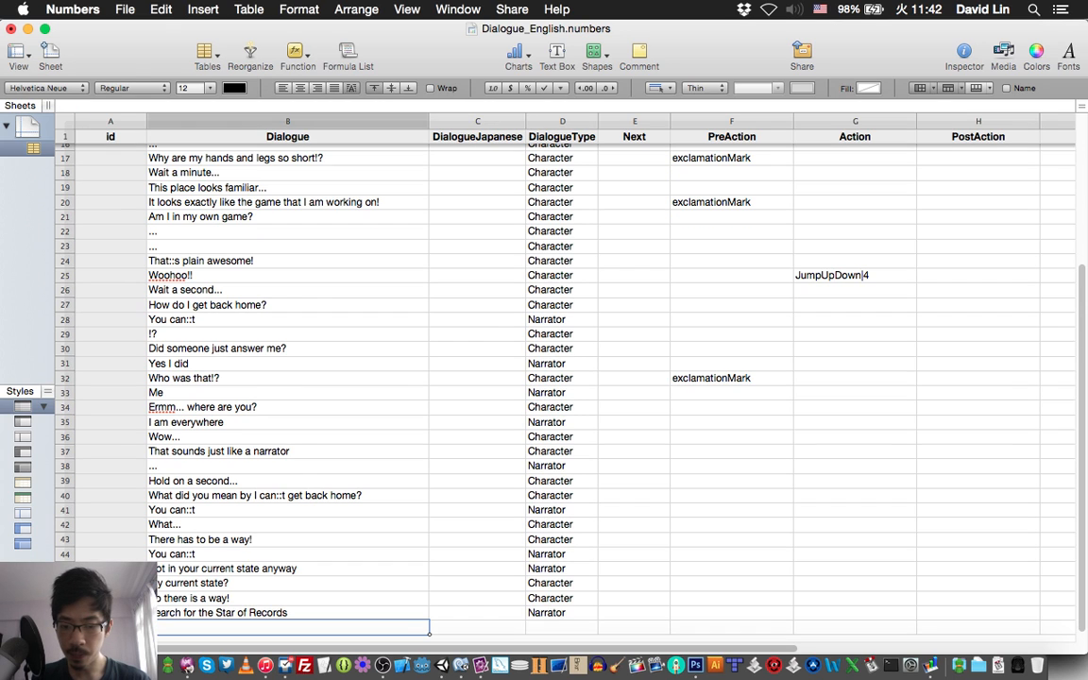
key("super+s")
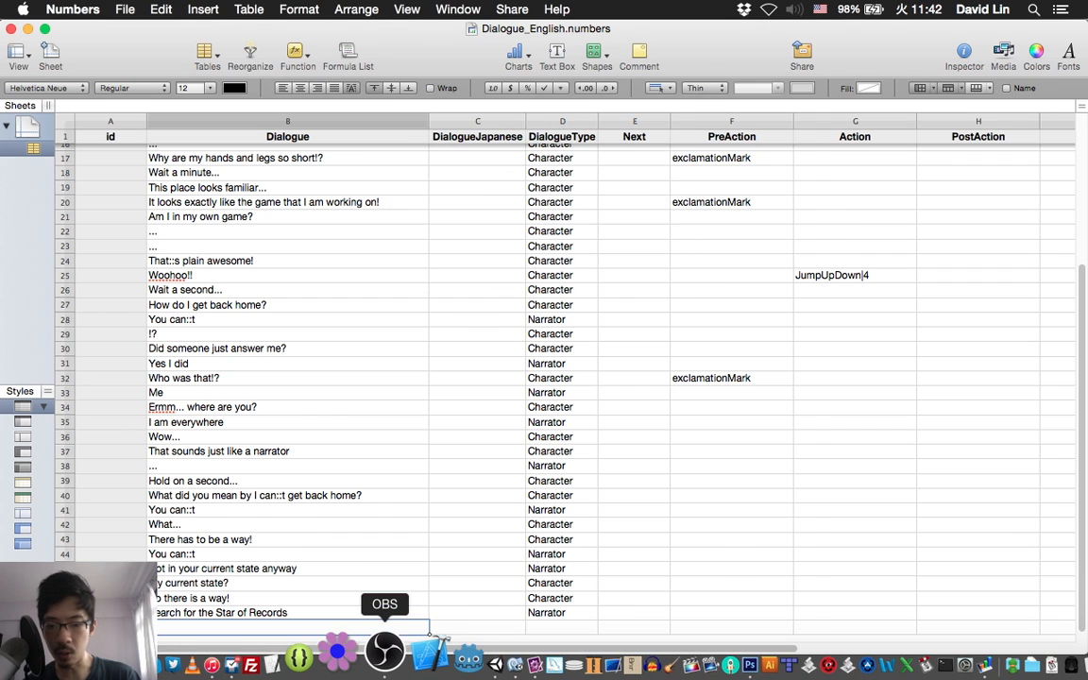
left_click(382, 661)
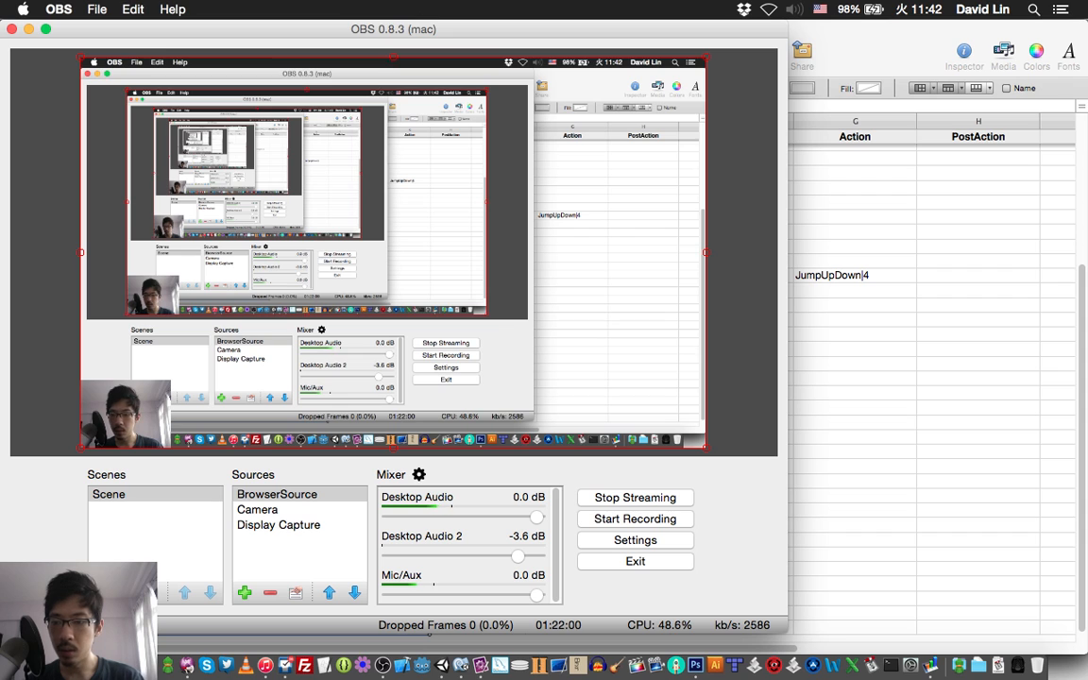
key("super+Tab")
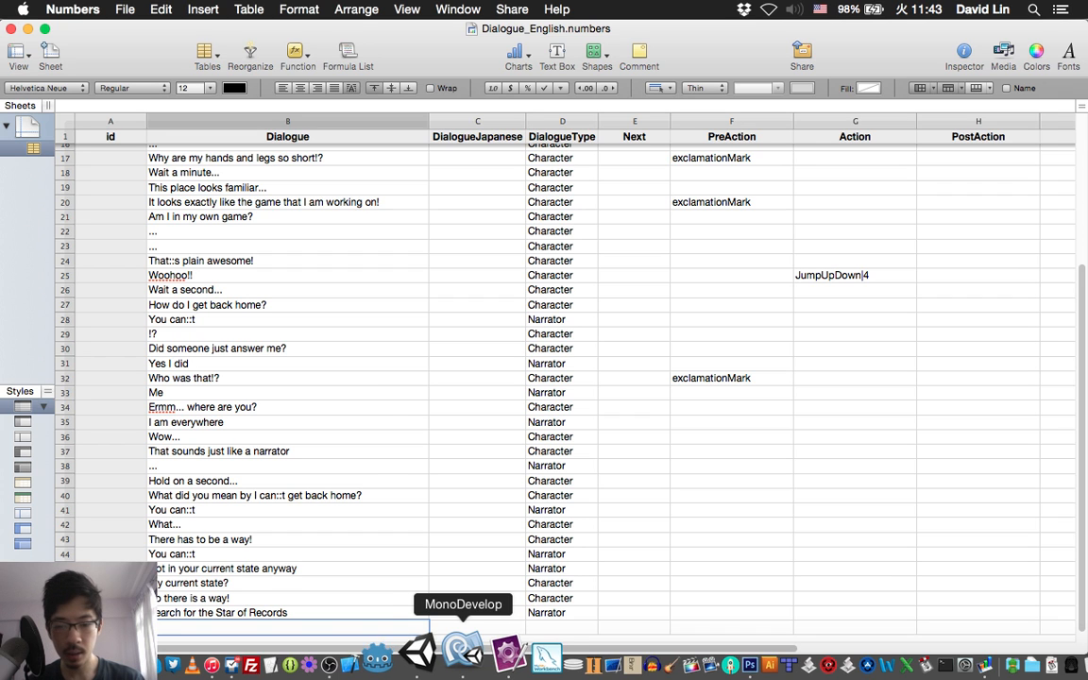
Check item 50 of the story script in TextMate and enter "The Star of Records?" as the row 49 dialogue in Numbers.
left_click(486, 652)
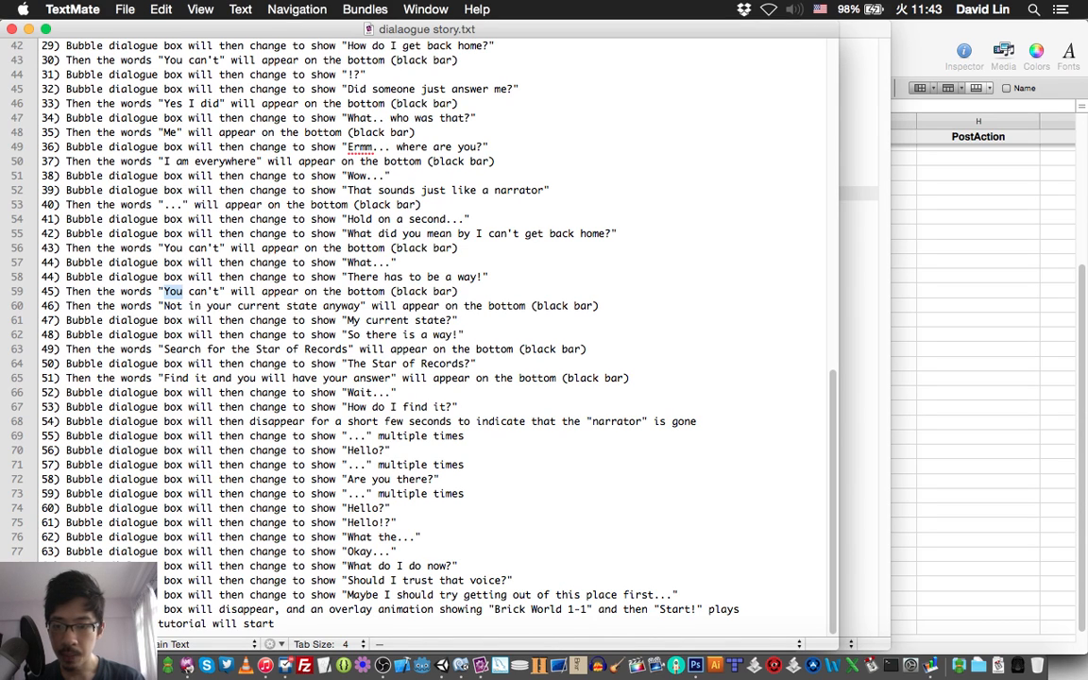
key("super+Tab")
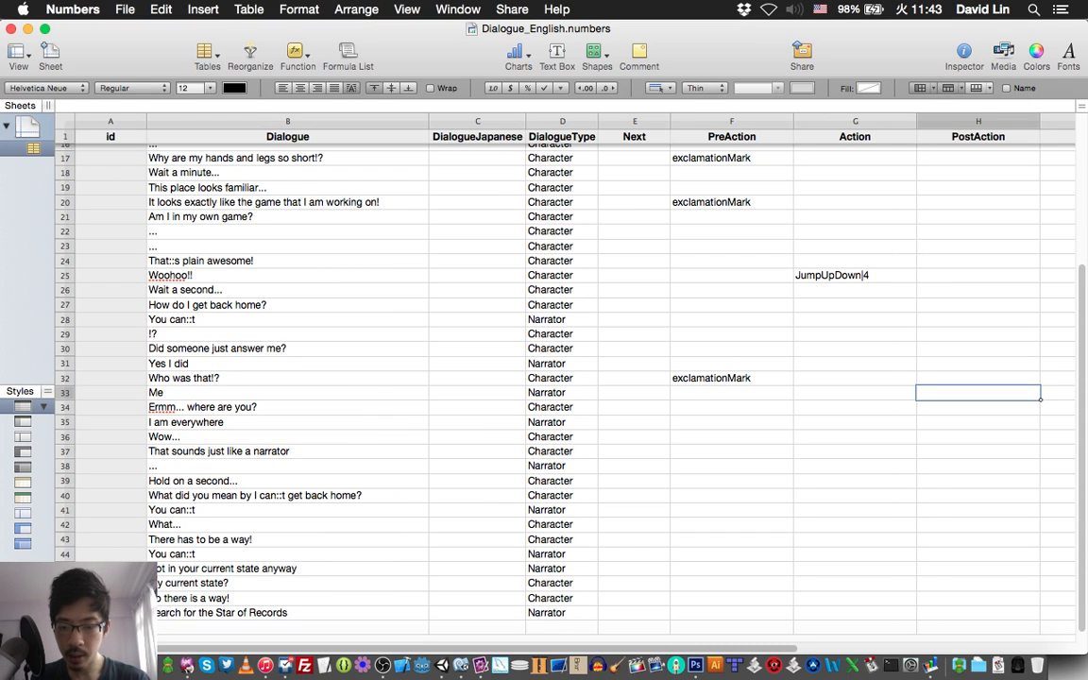
left_click(287, 628)
type("The S")
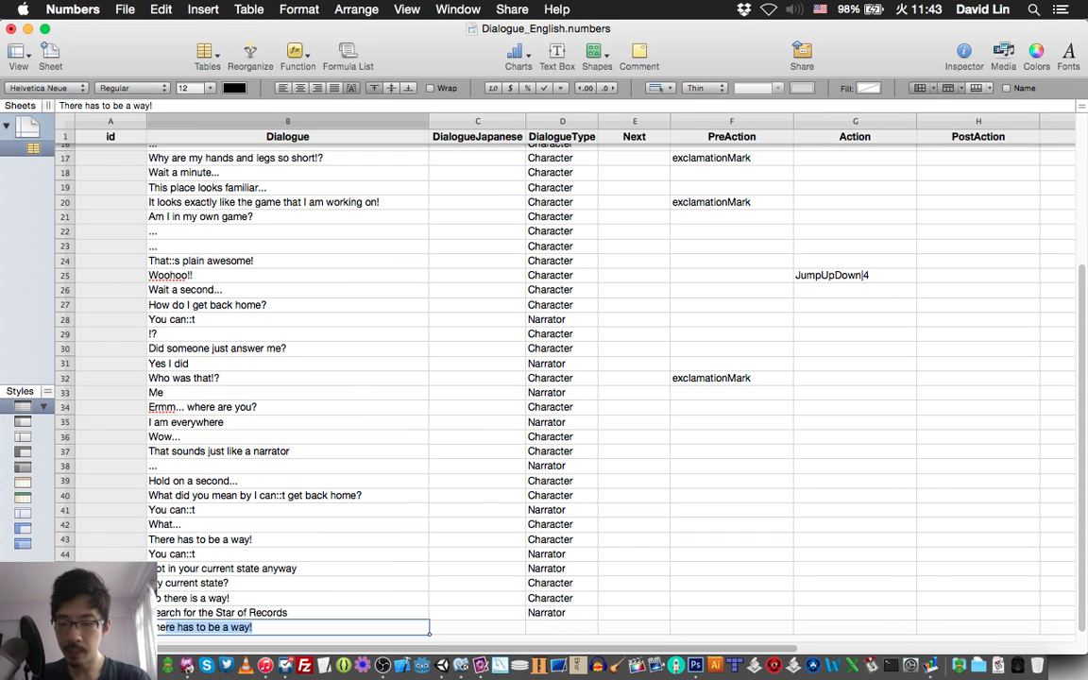
type("tar")
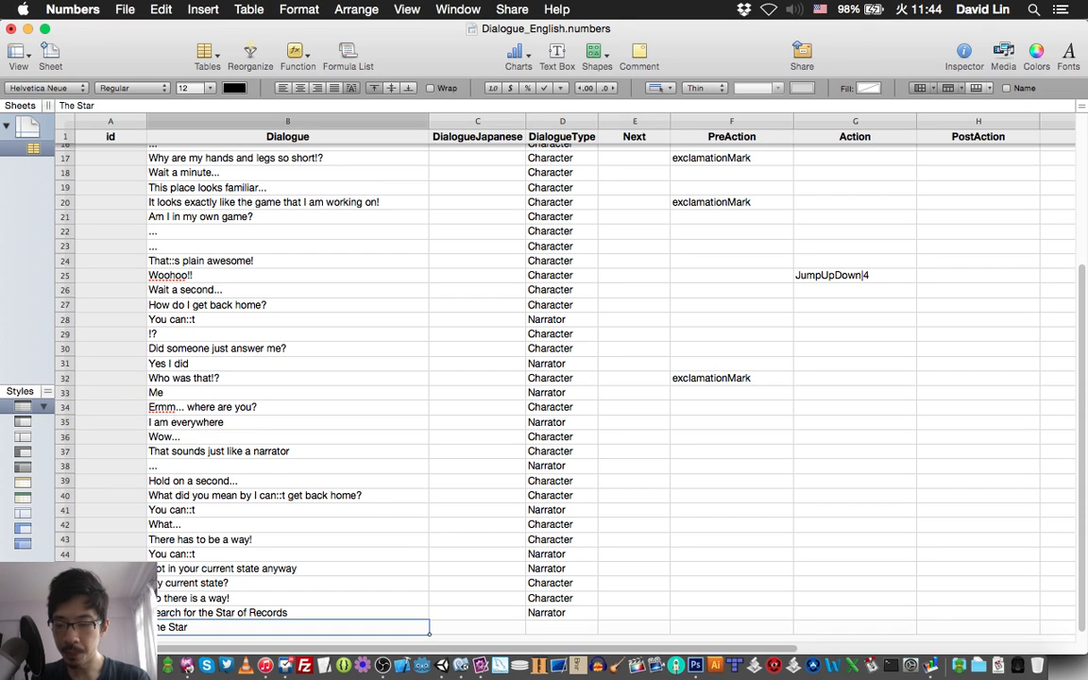
type(" of Re")
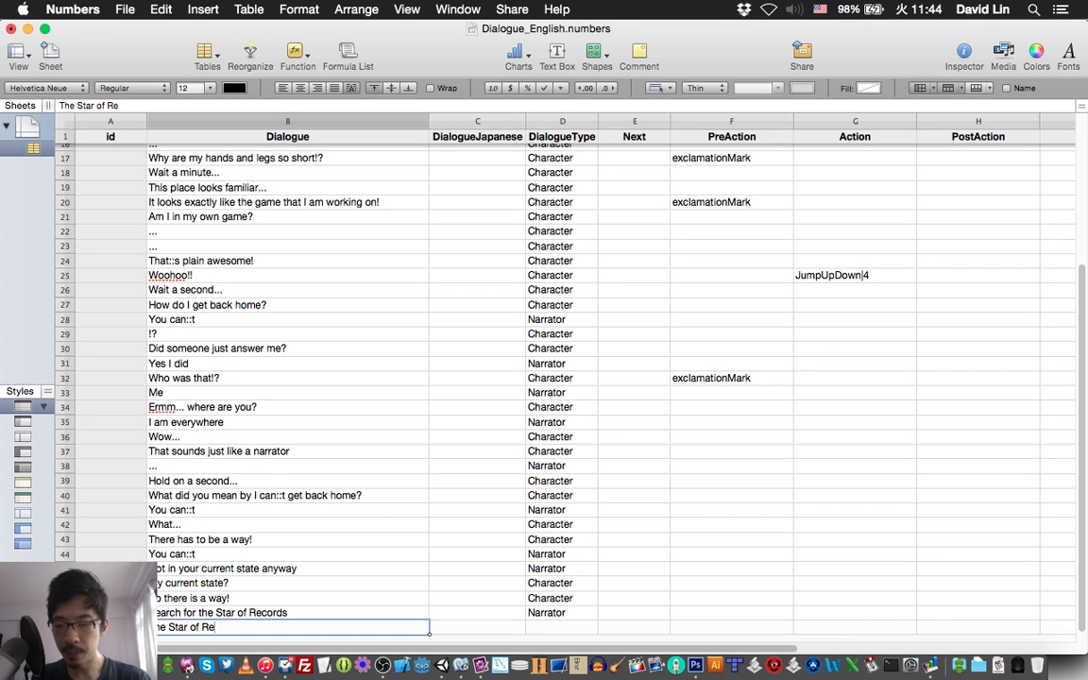
type("cords")
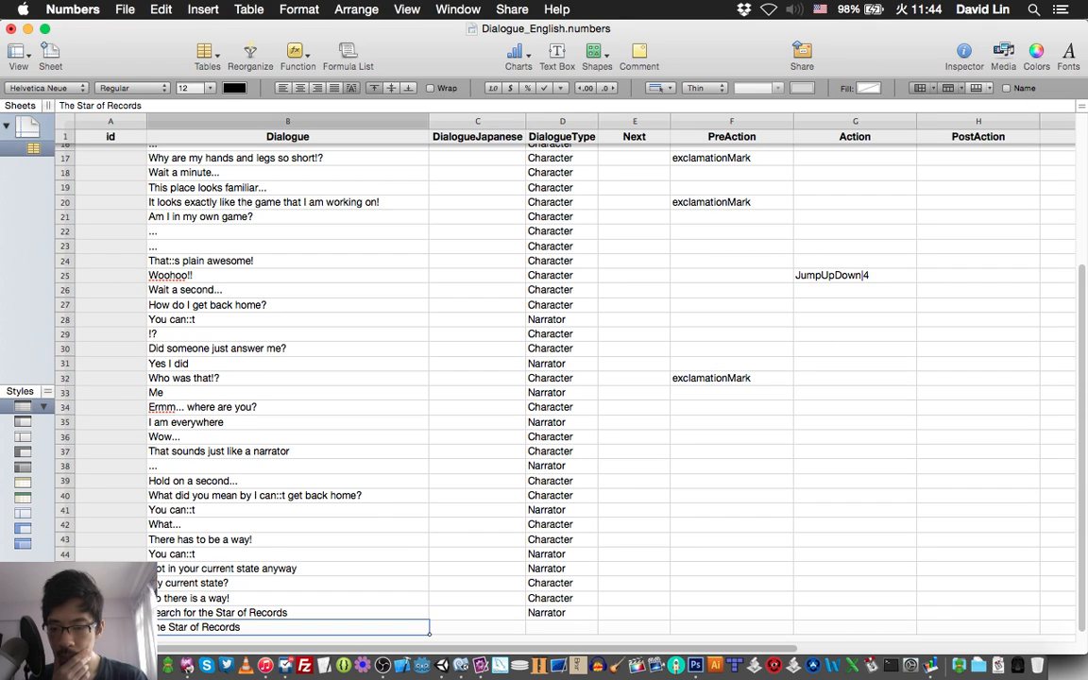
type("?")
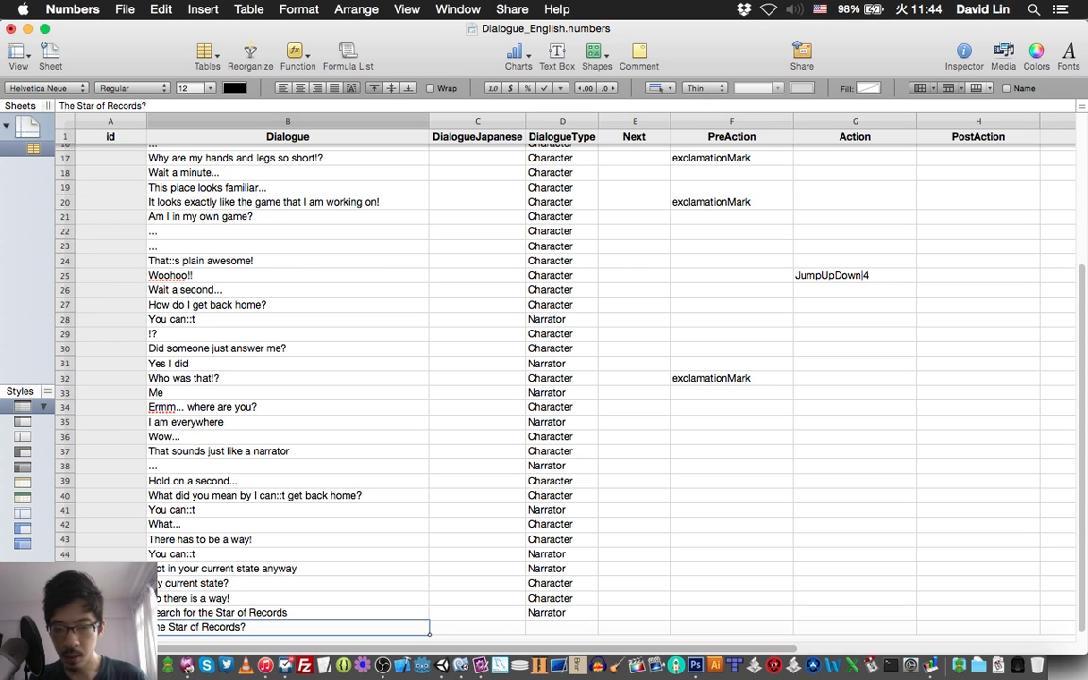
Set the DialogueType of the "The Star of Records?" line in row 49 to Character and save the spreadsheet.
key("Tab")
key("Tab")
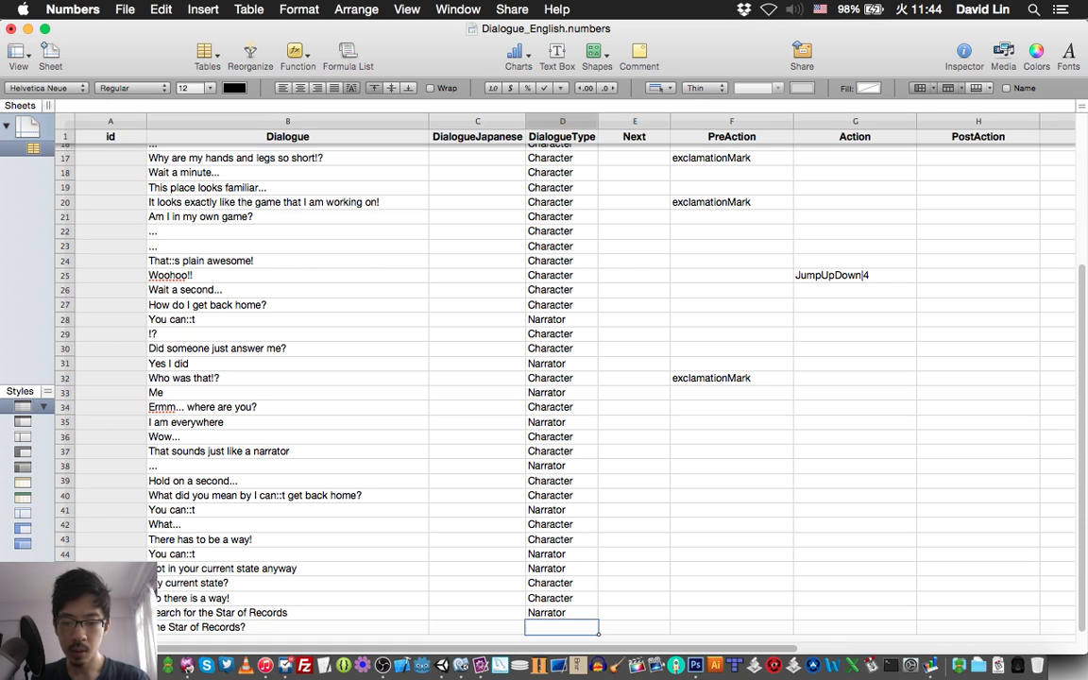
type("Char")
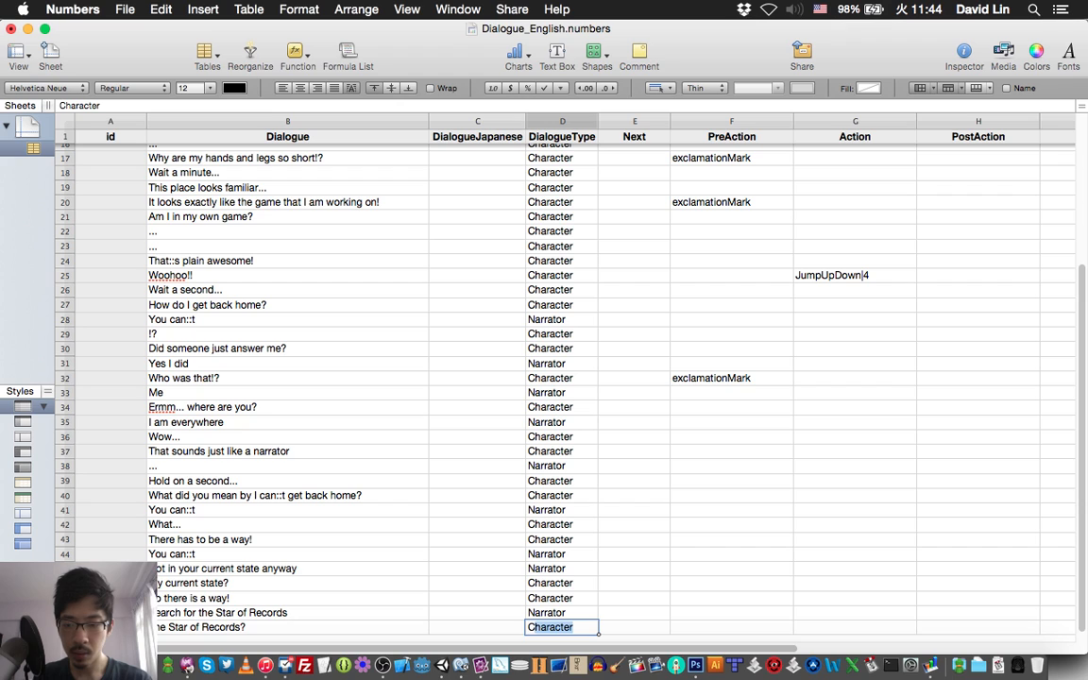
type("acter")
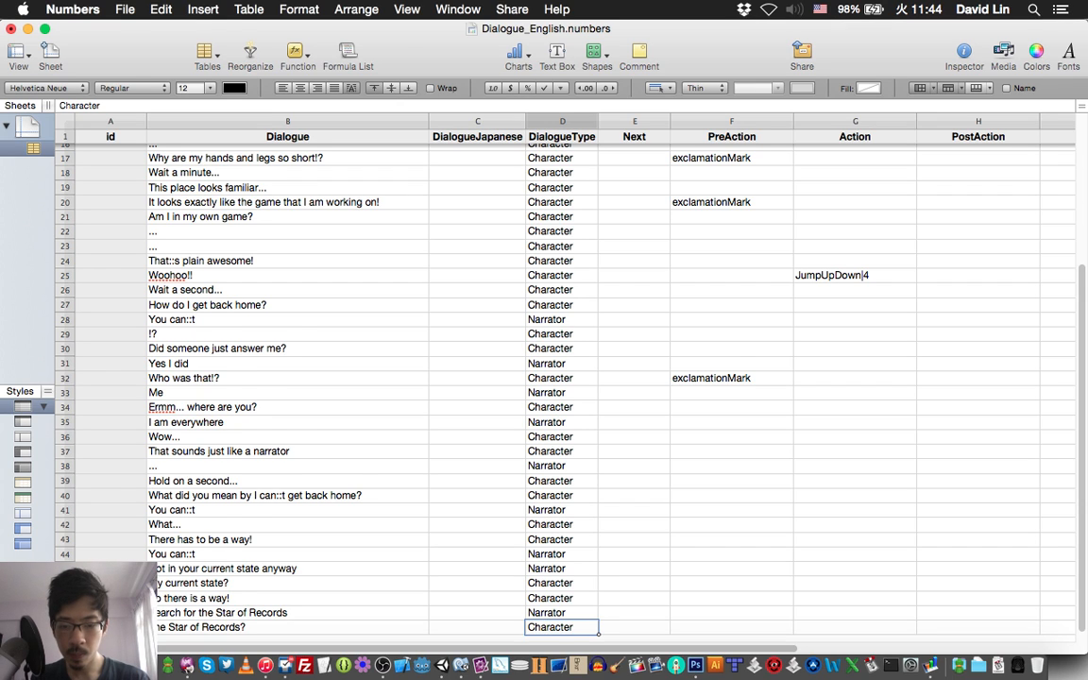
key("Return")
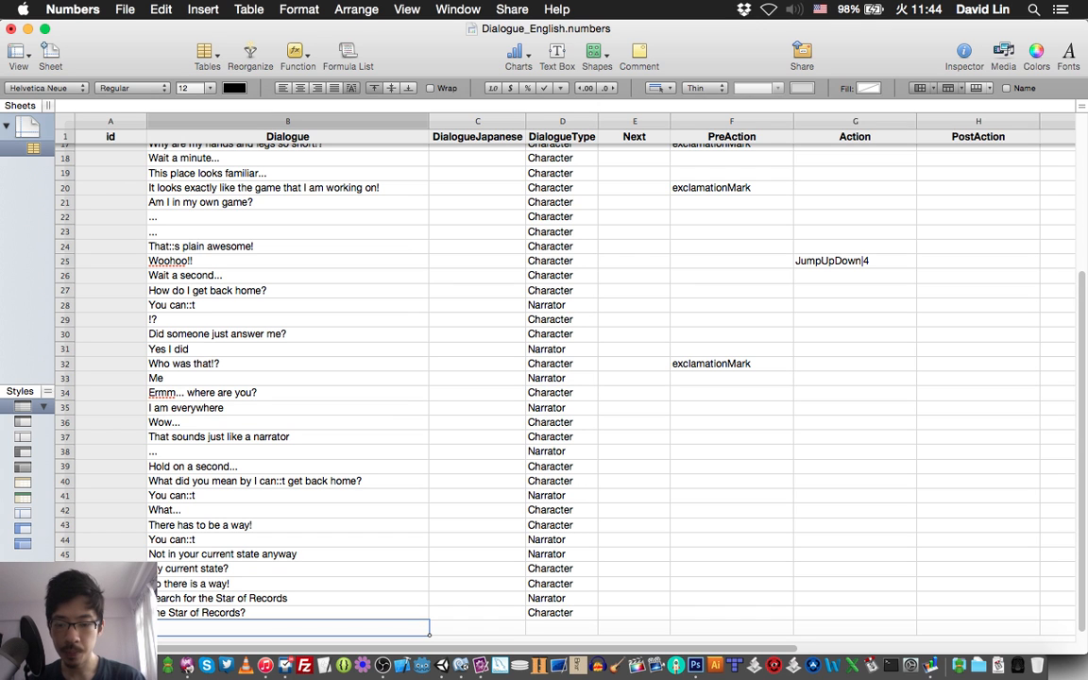
key("super+s")
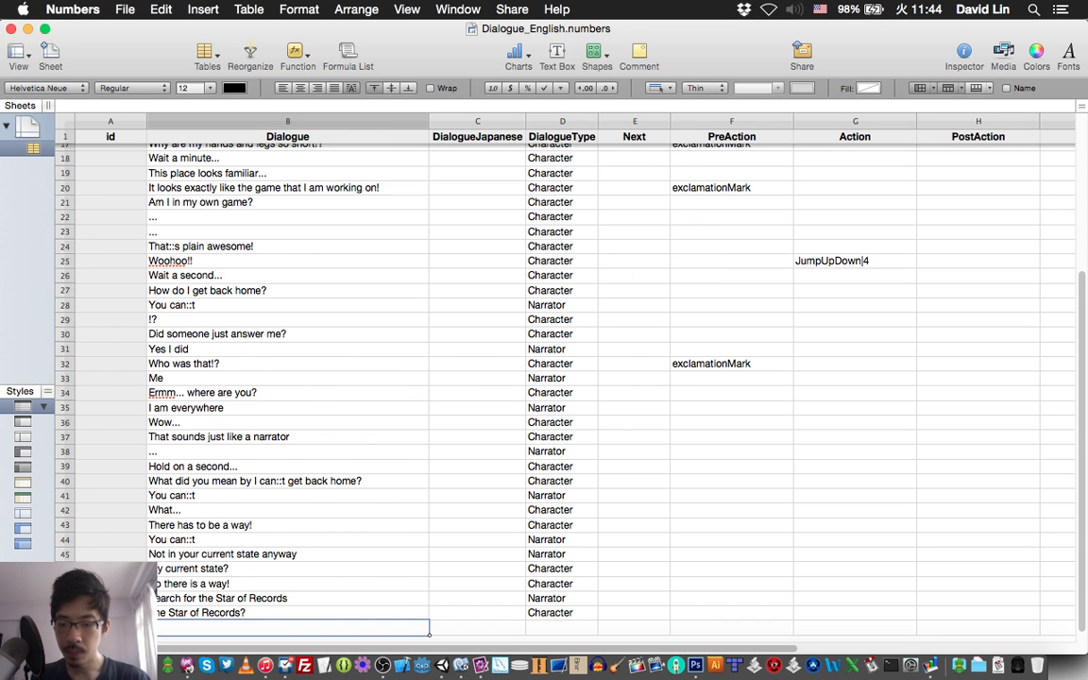
Check item 51 of the story script in TextMate and enter "Find it and you will have your answer" as the row 50 dialogue in Numbers.
key("super+Tab")
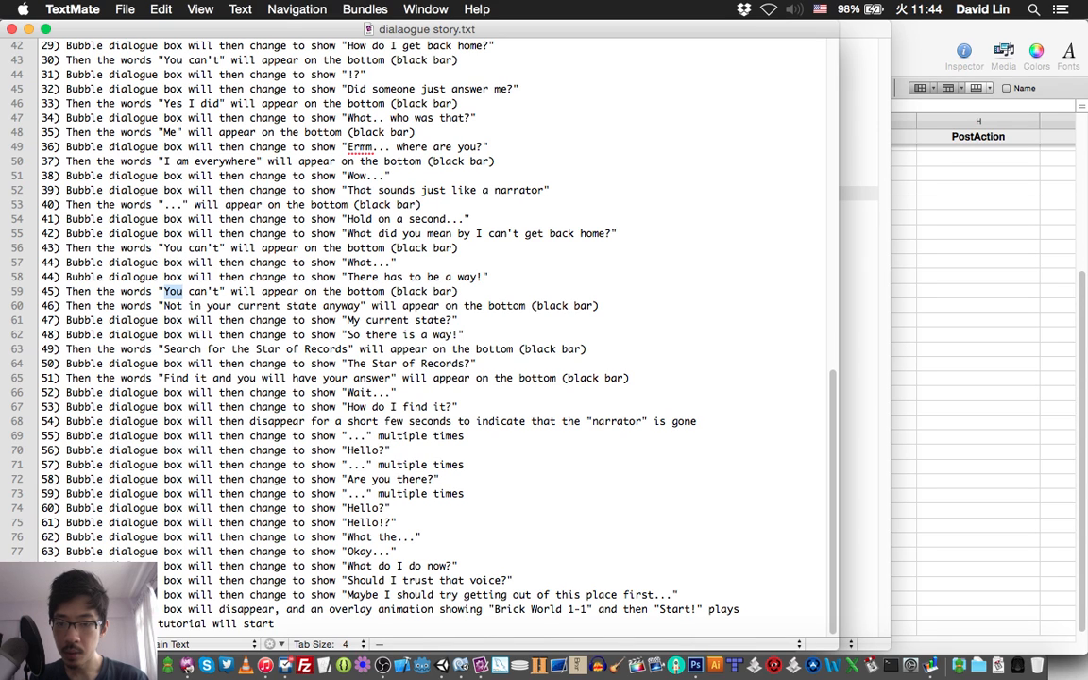
key("super+Tab")
type("Fin")
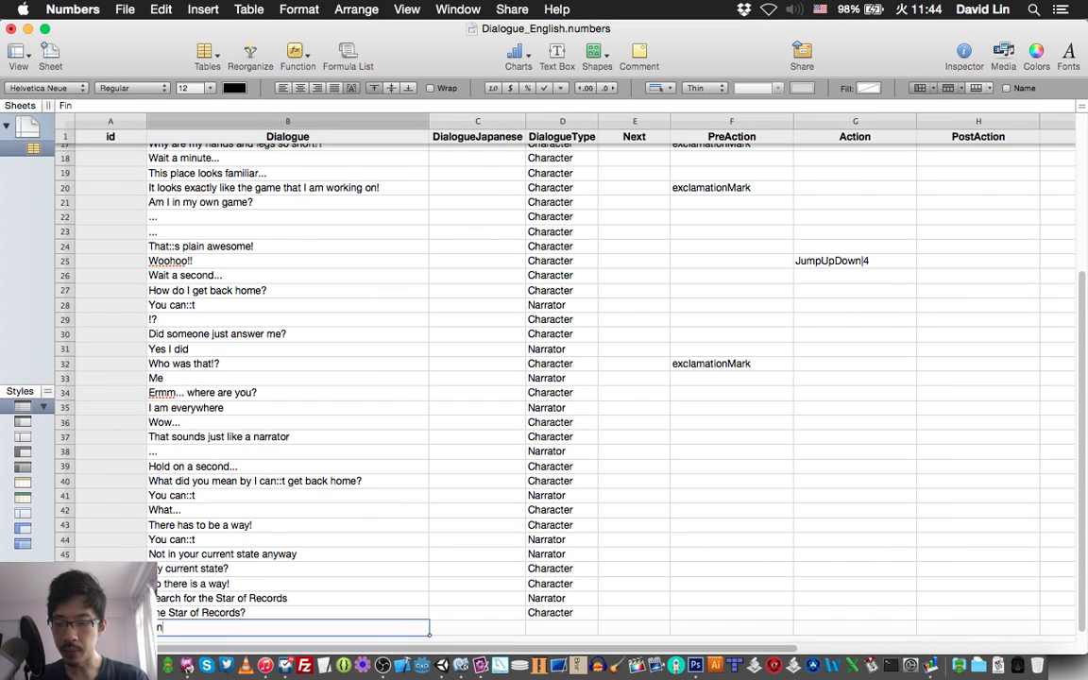
type("d it")
type("and you")
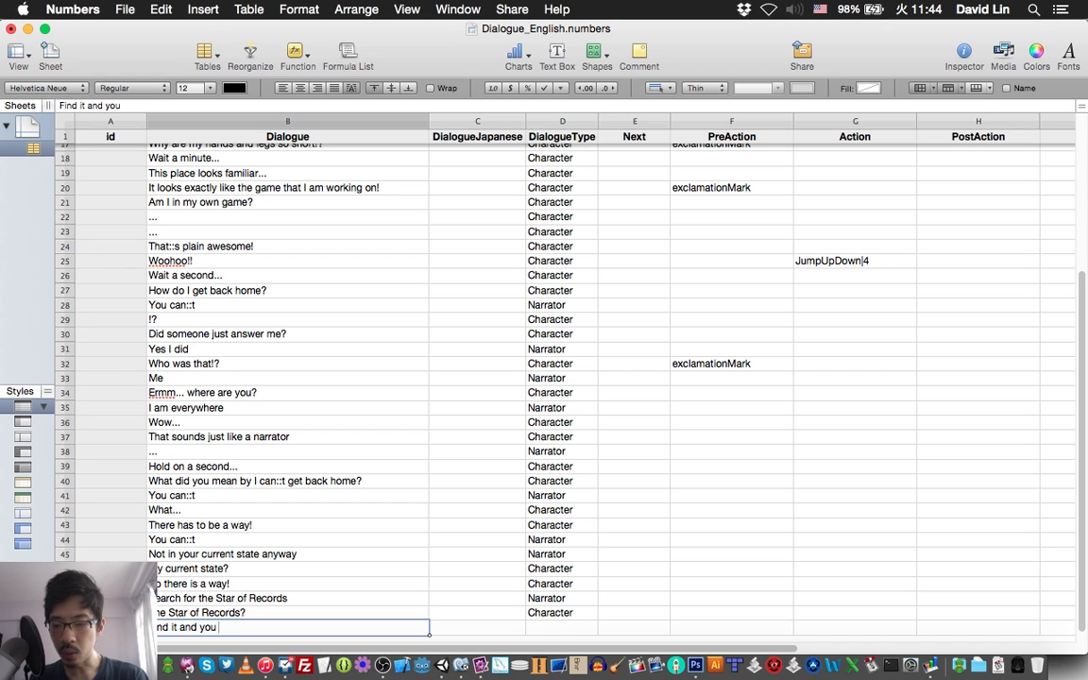
type(" will")
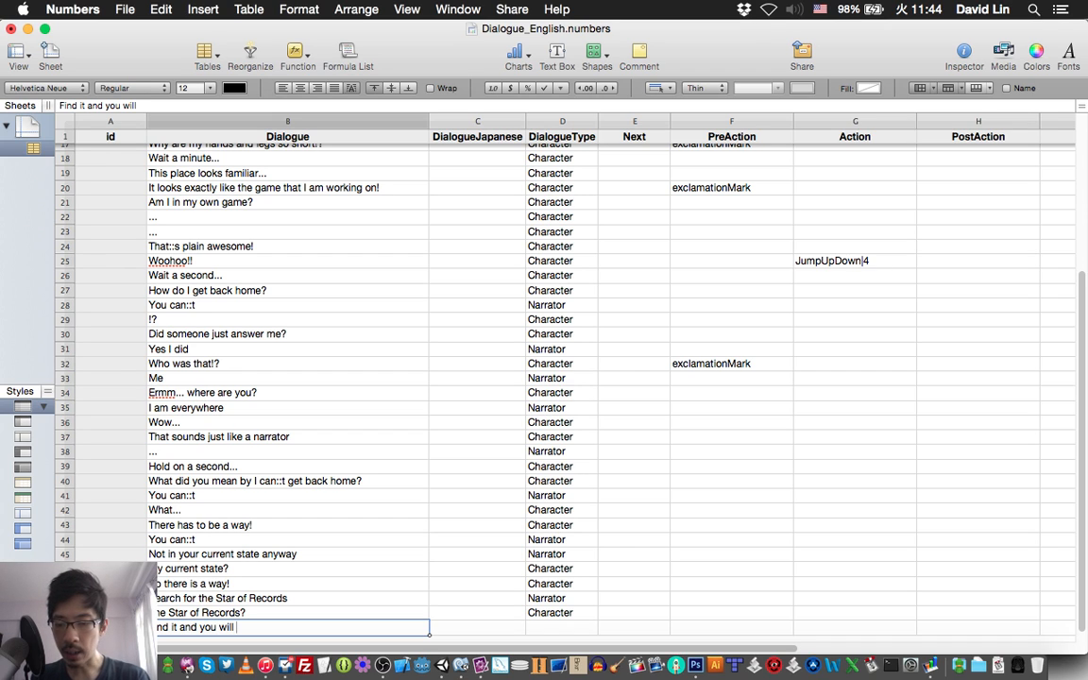
type(" have yo")
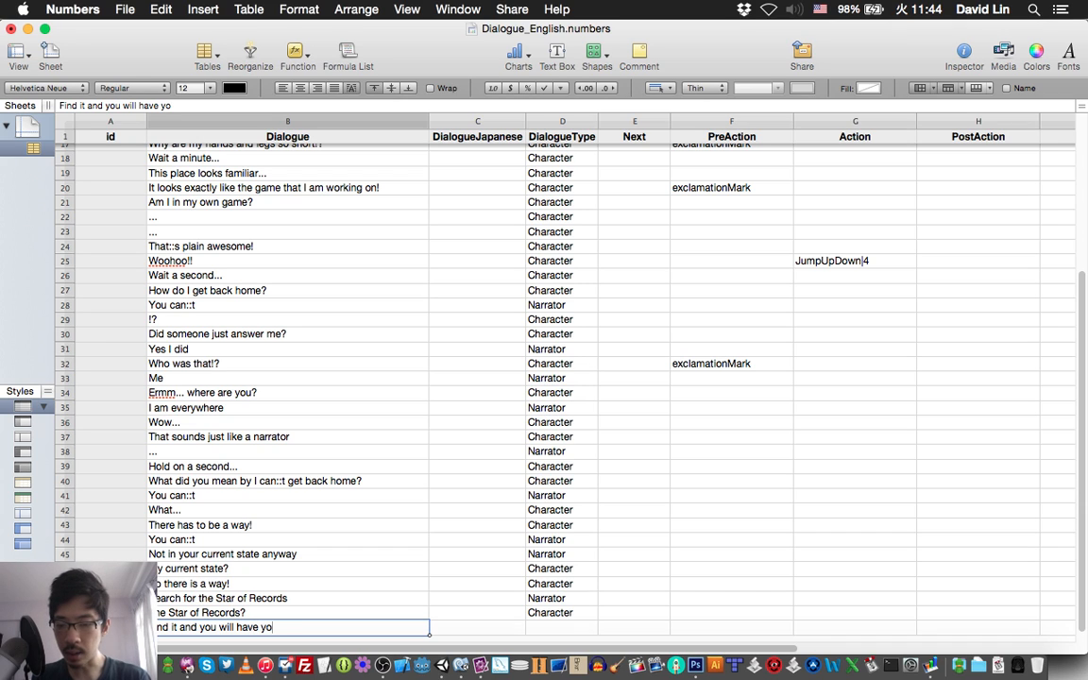
type("ur answe")
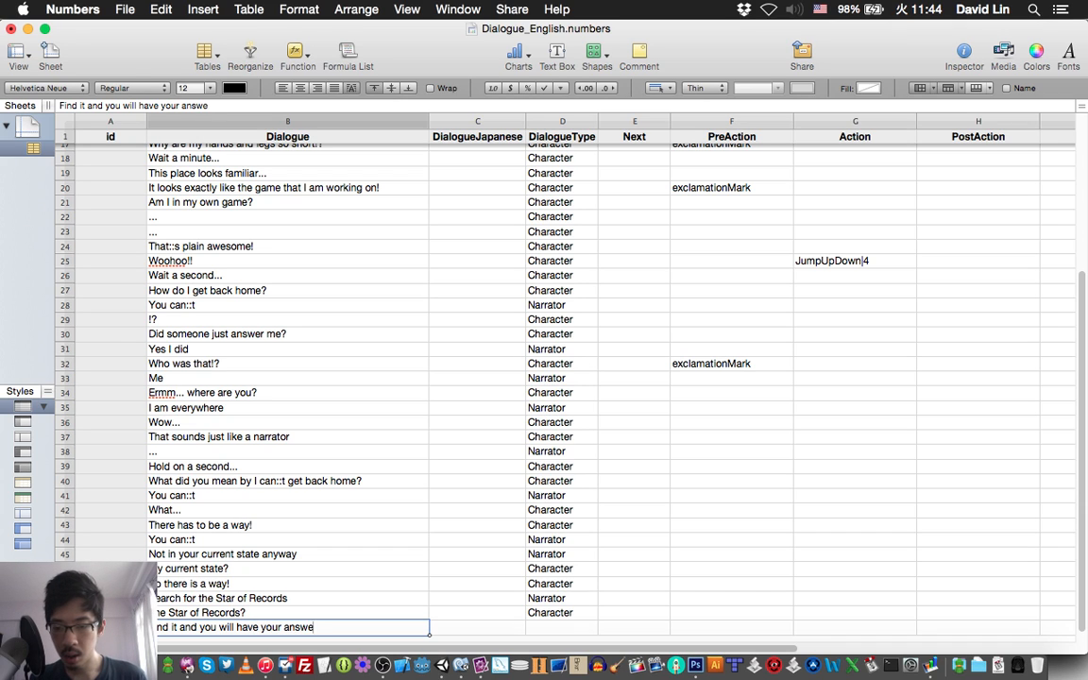
type("r")
Set the DialogueType of the "Find it and you will have your answer" line in row 50 to Narrator and save the spreadsheet.
key("Tab")
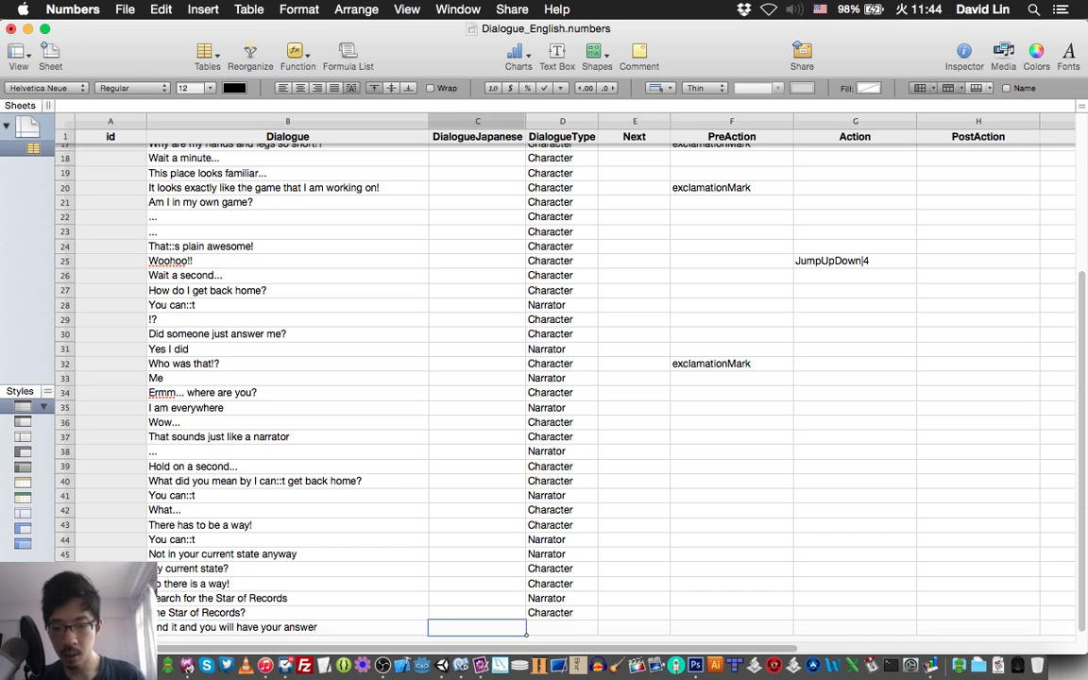
key("Tab")
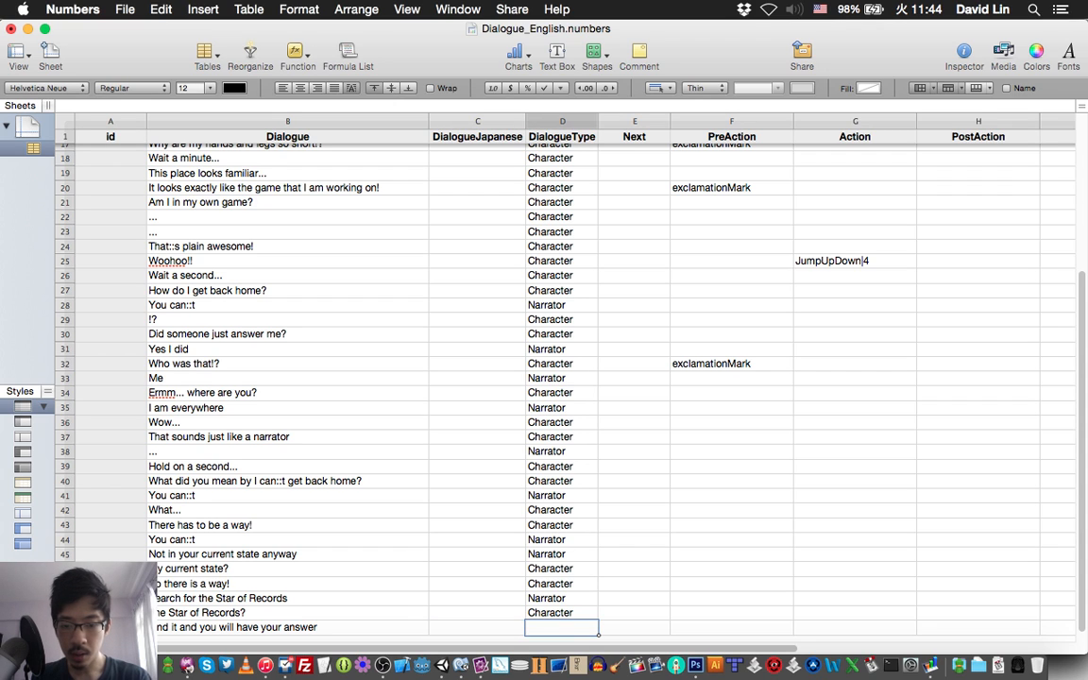
type("Narrator")
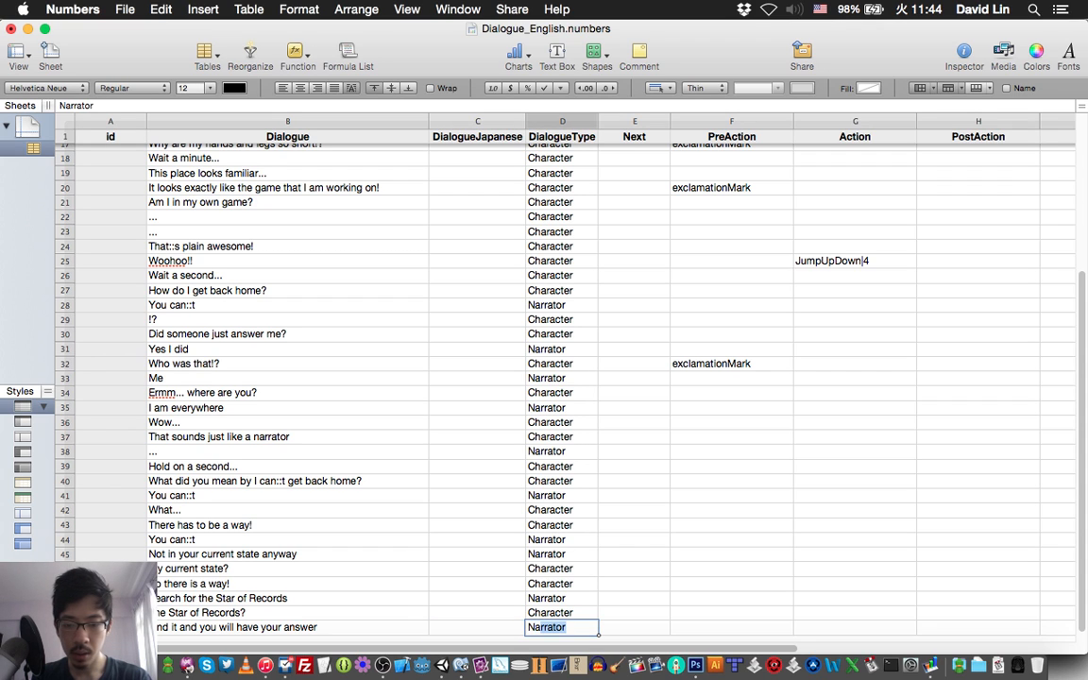
key("Return")
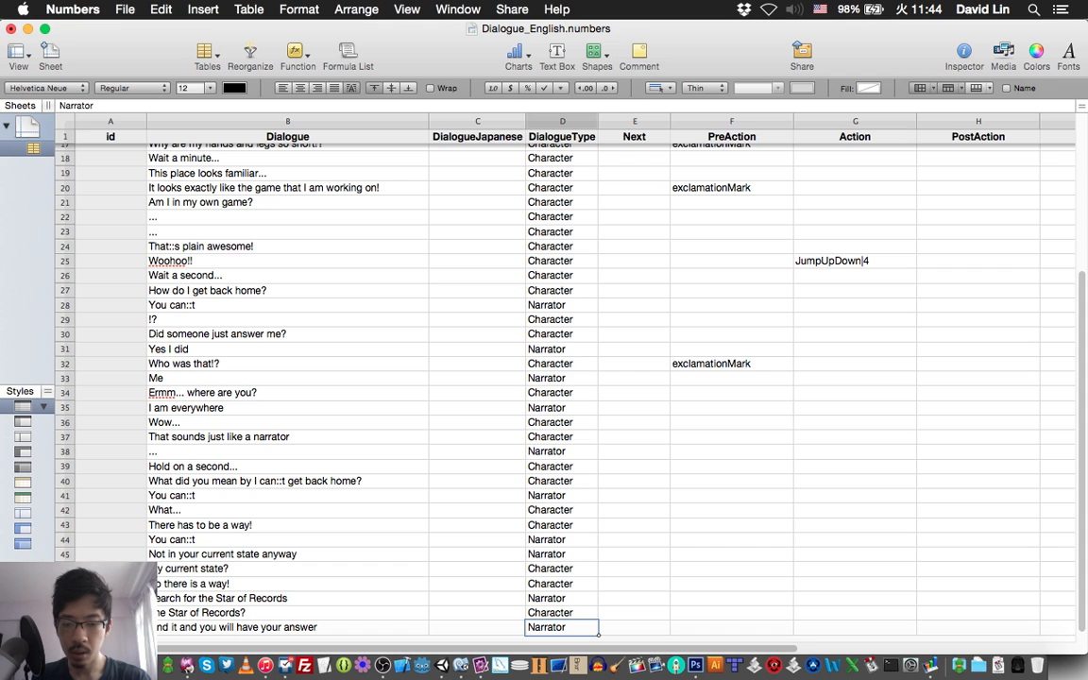
key("Return")
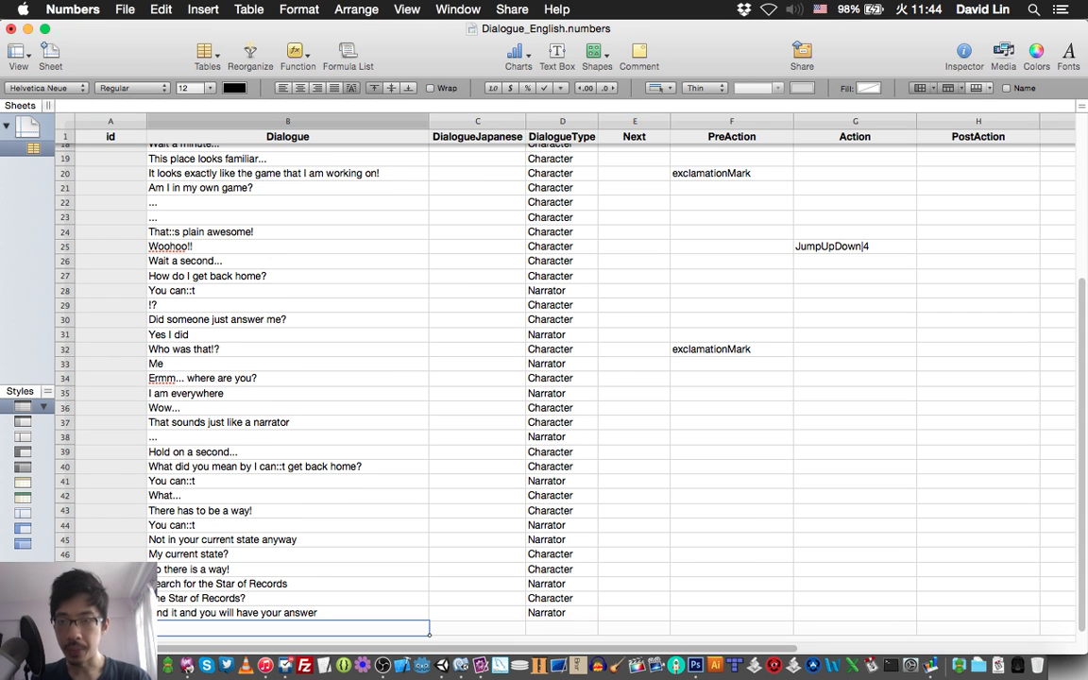
key("super+s")
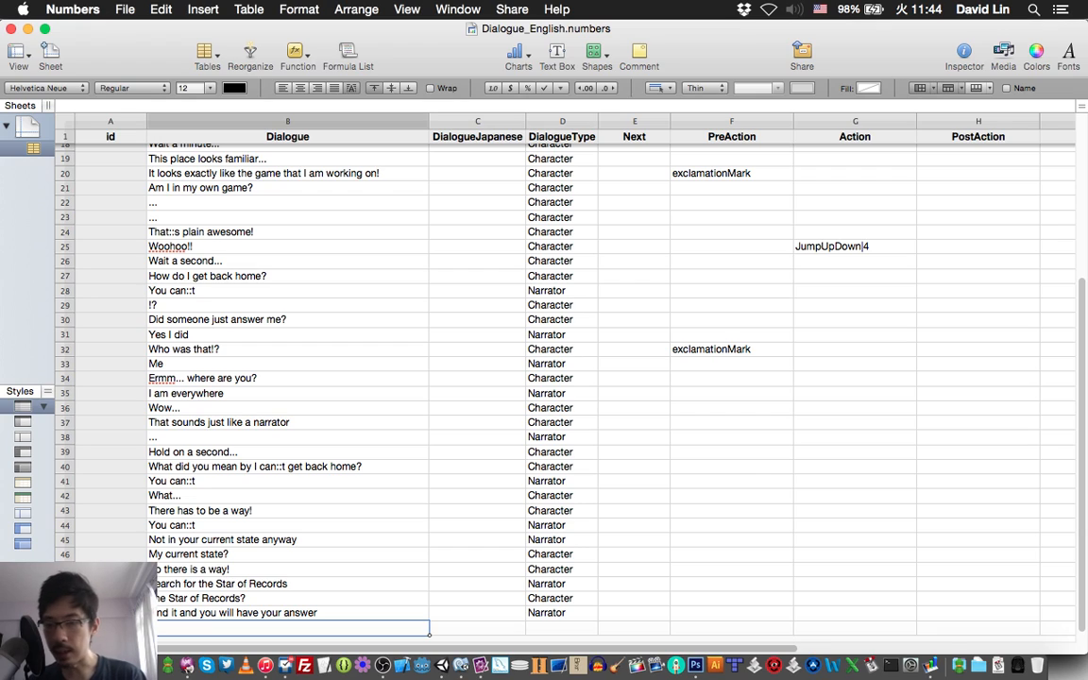
Check item 52 of the story script in TextMate and enter "Wait..." as the row 51 dialogue in Numbers.
key("super+Tab")
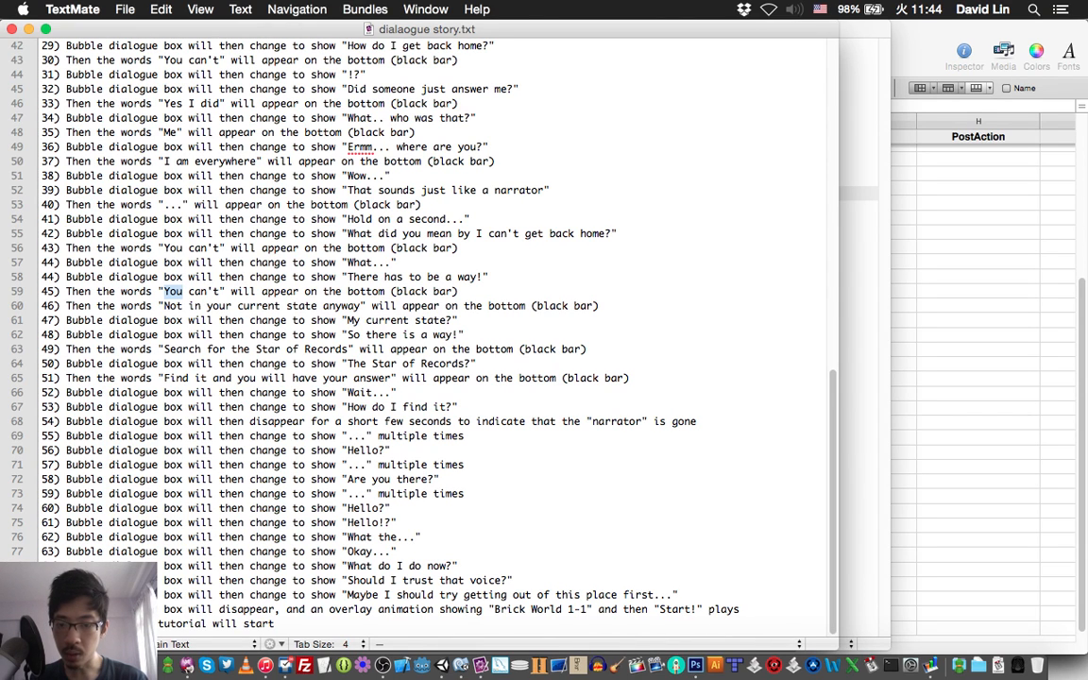
key("super+Tab")
type("Wa")
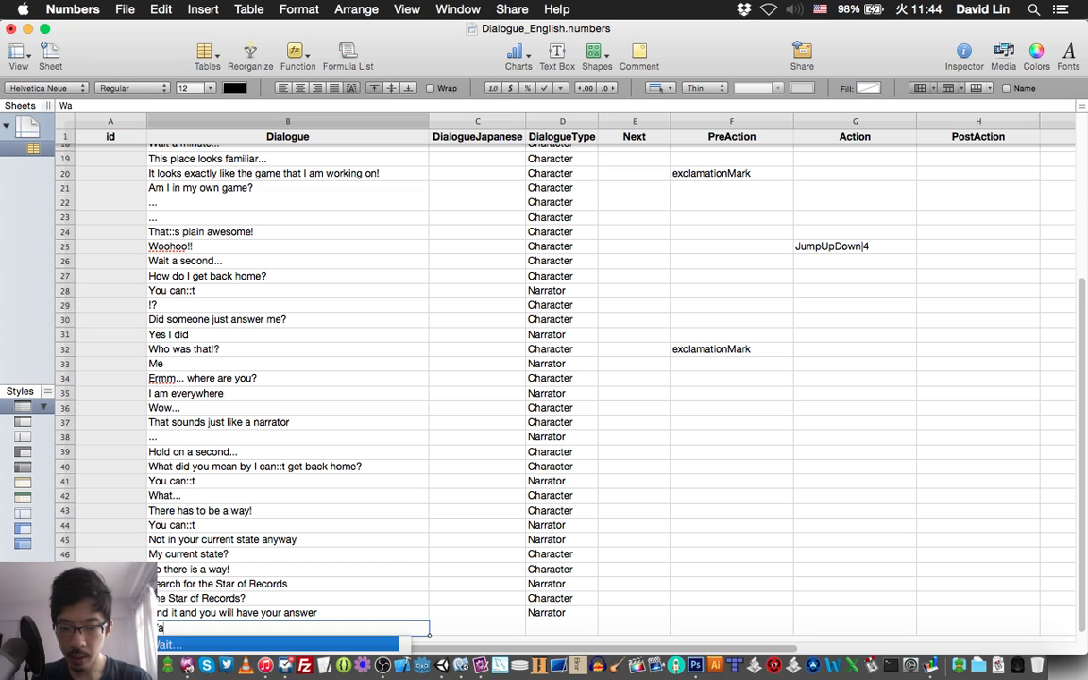
type("it...")
Set the DialogueType of the "Wait..." line in row 51 to Character.
key("Tab")
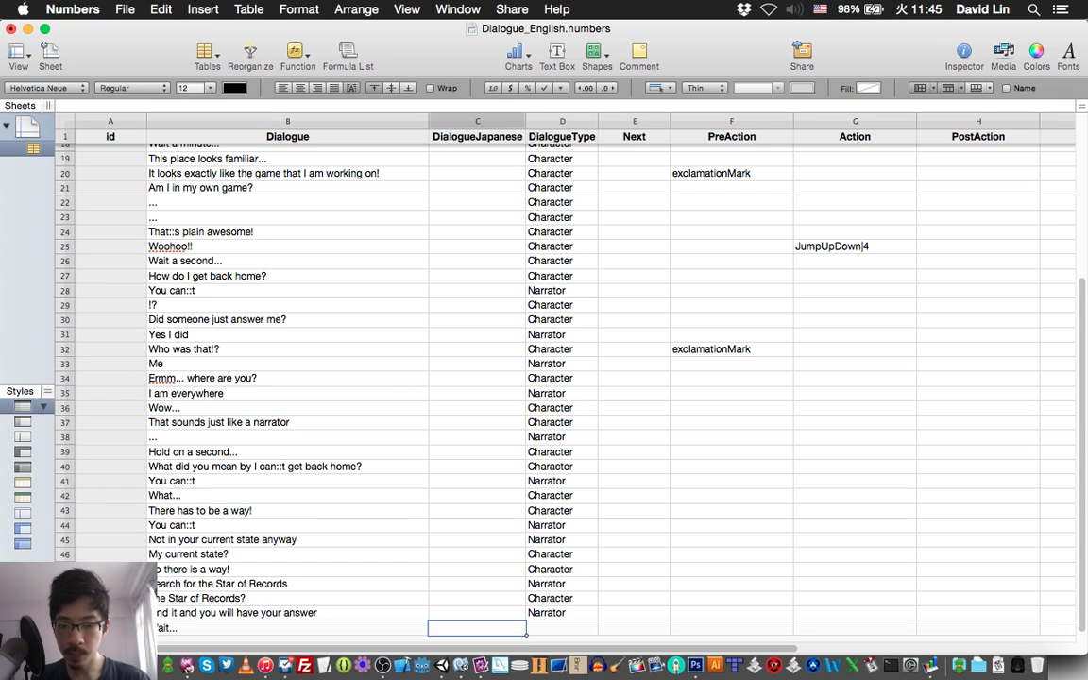
key("Tab")
type("Char")
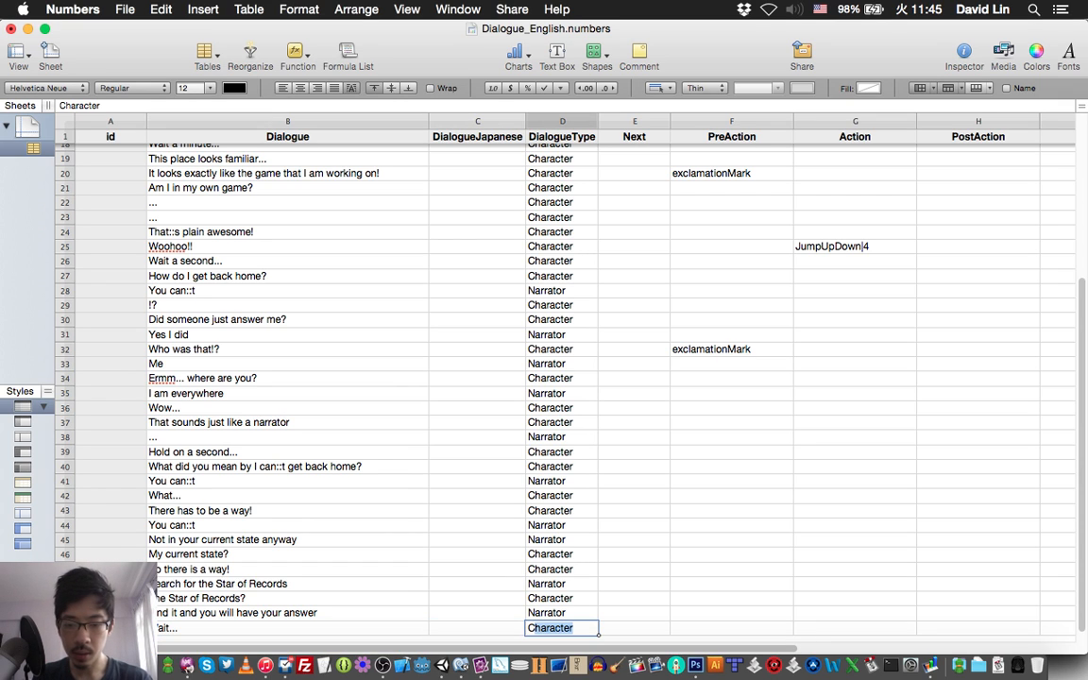
key("Return")
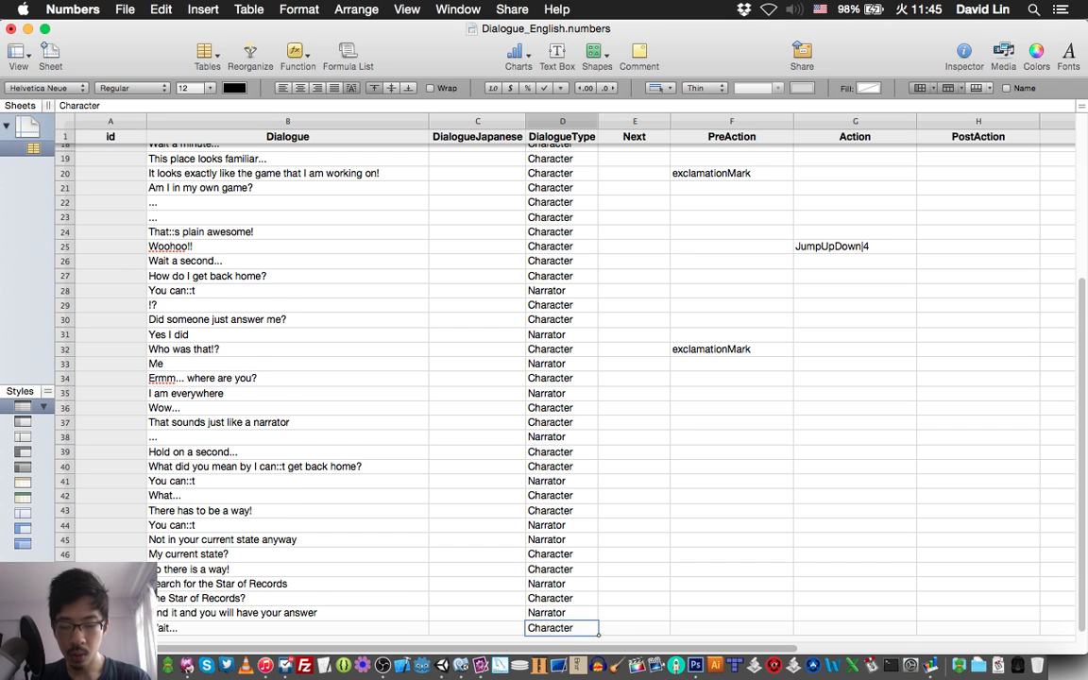
key("Return")
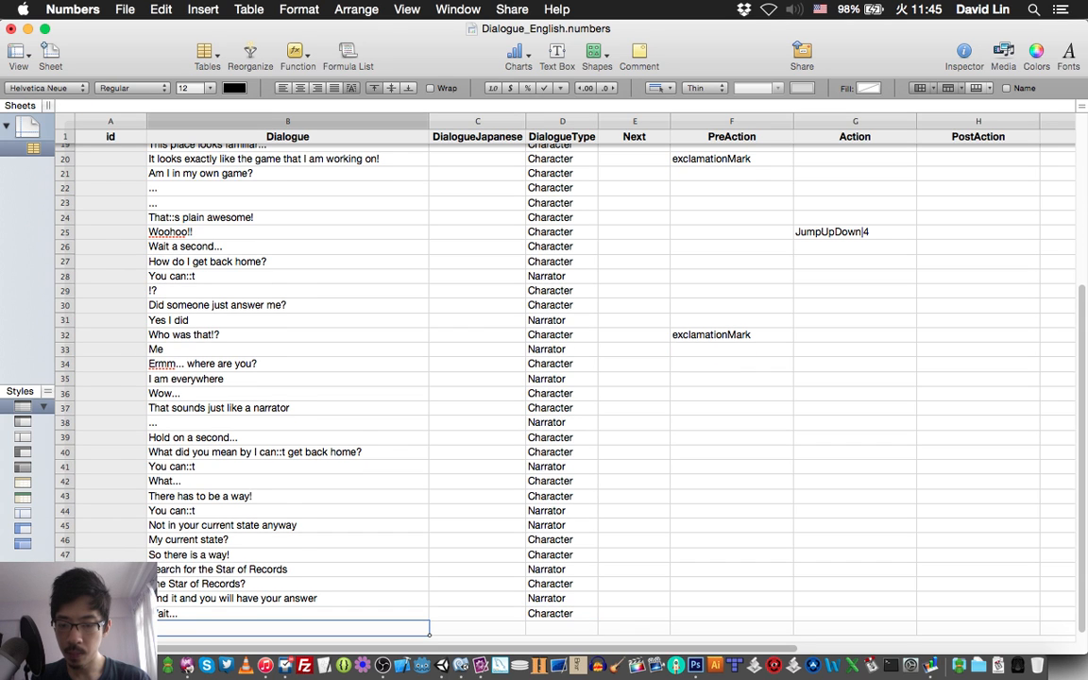
Extend the table with empty rows 53 to 55, return to the row 52 dialogue cell and save the spreadsheet.
key("Return")
key("Return")
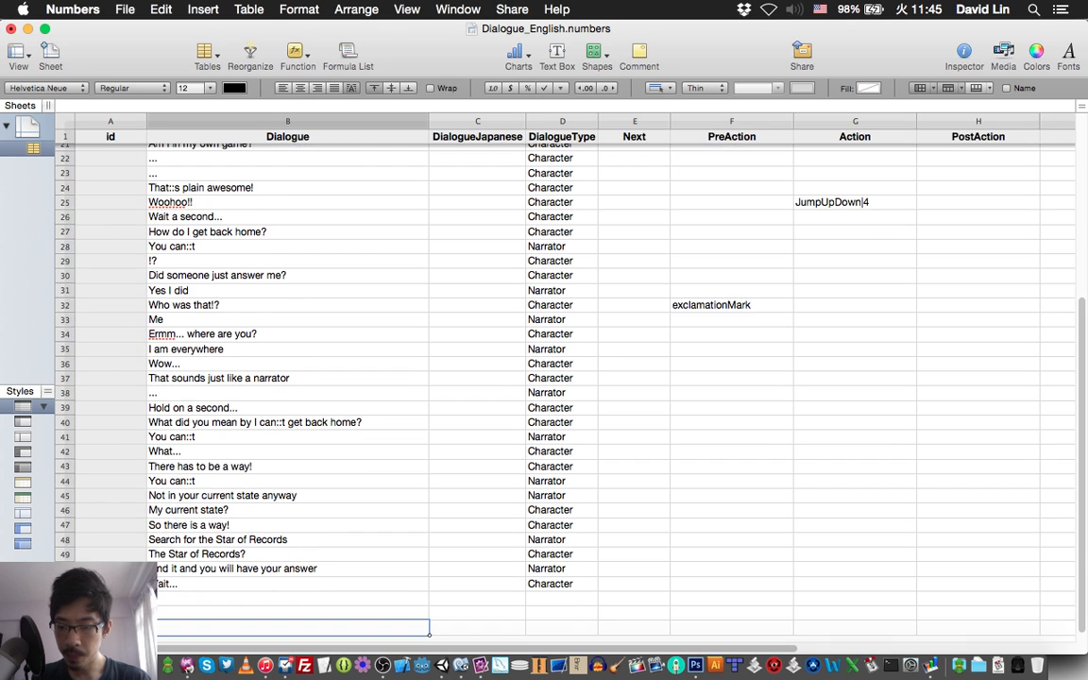
key("Return")
key("Up")
key("Up")
key("Up")
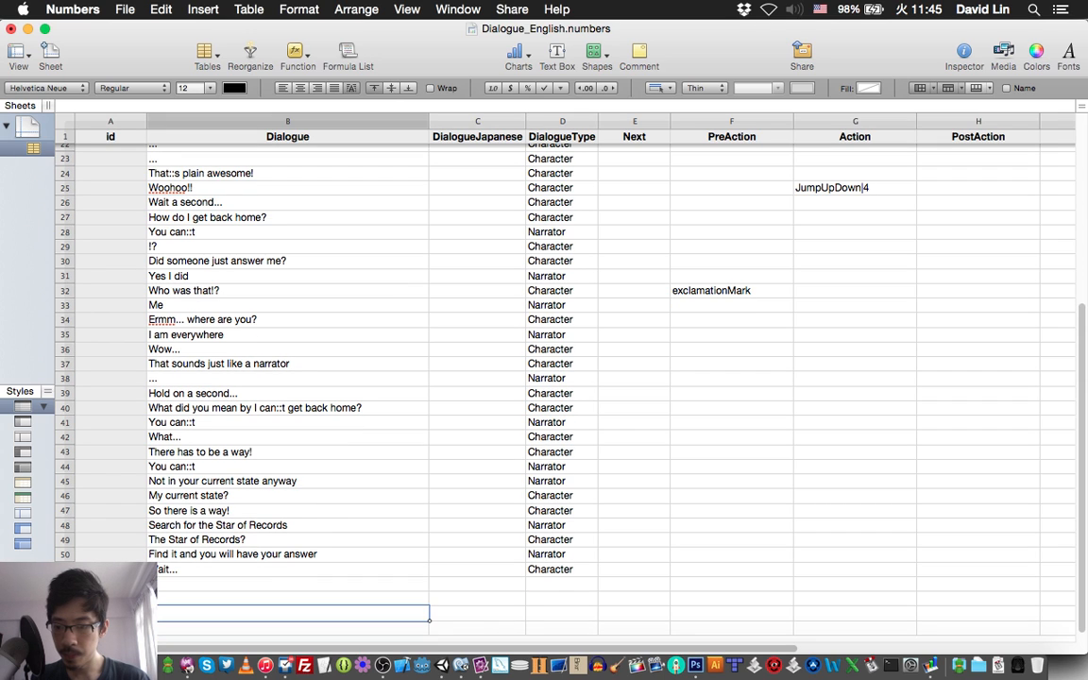
key("super+s")
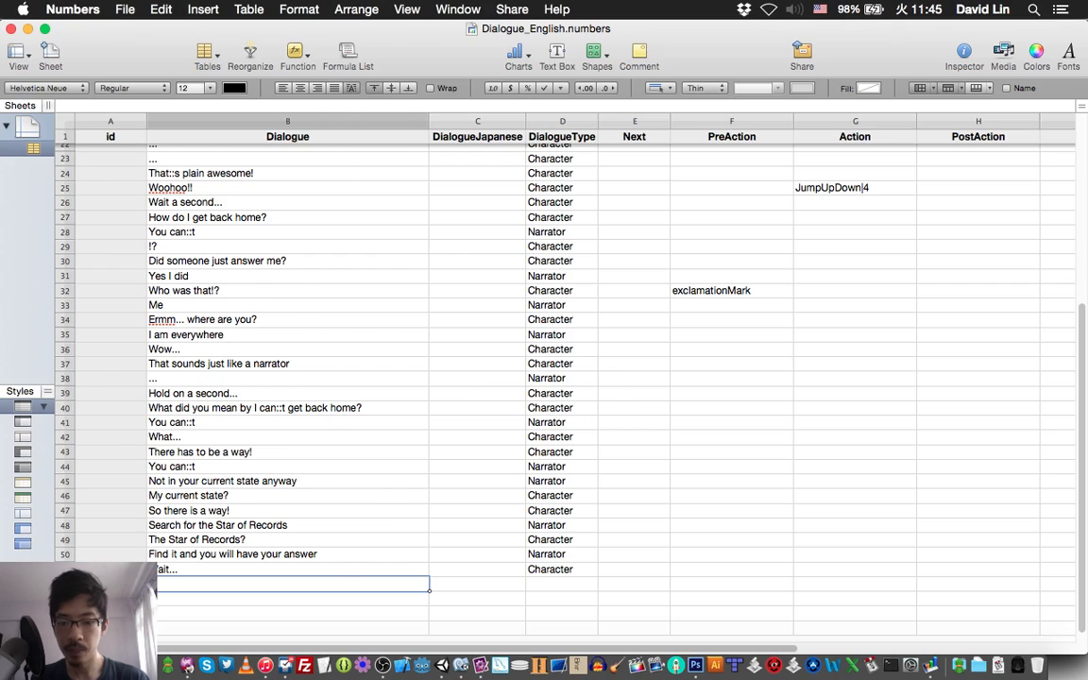
Check item 53 of the story script in TextMate and enter "How do I find it?" as the row 52 dialogue in Numbers.
key("super+Tab")
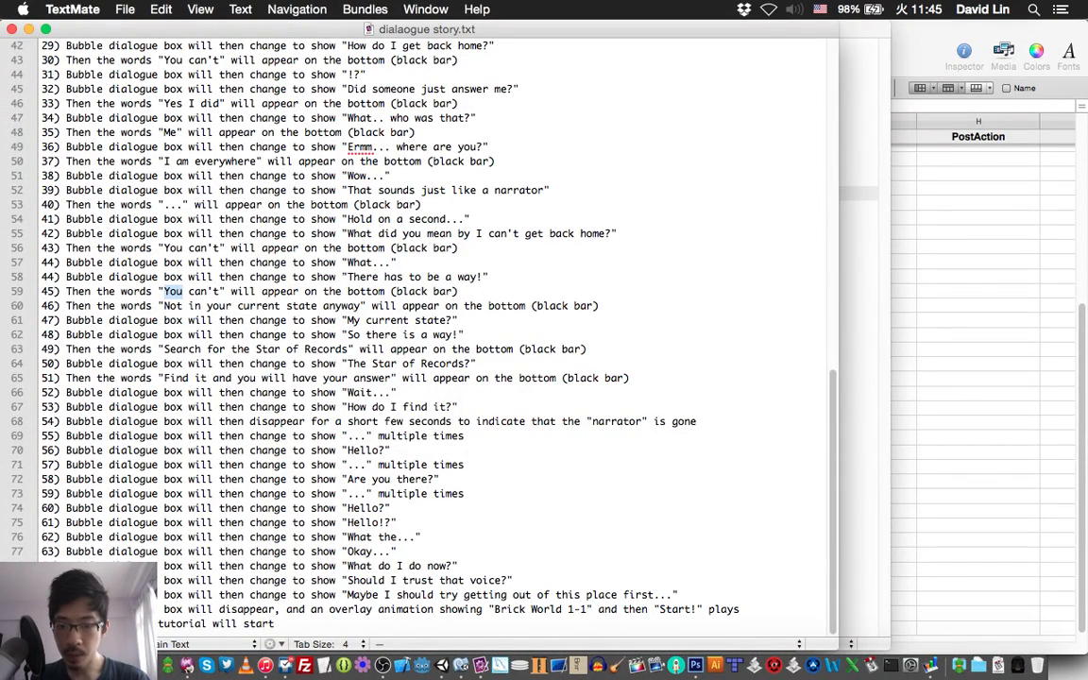
triple_click(402, 407)
key("super+Tab")
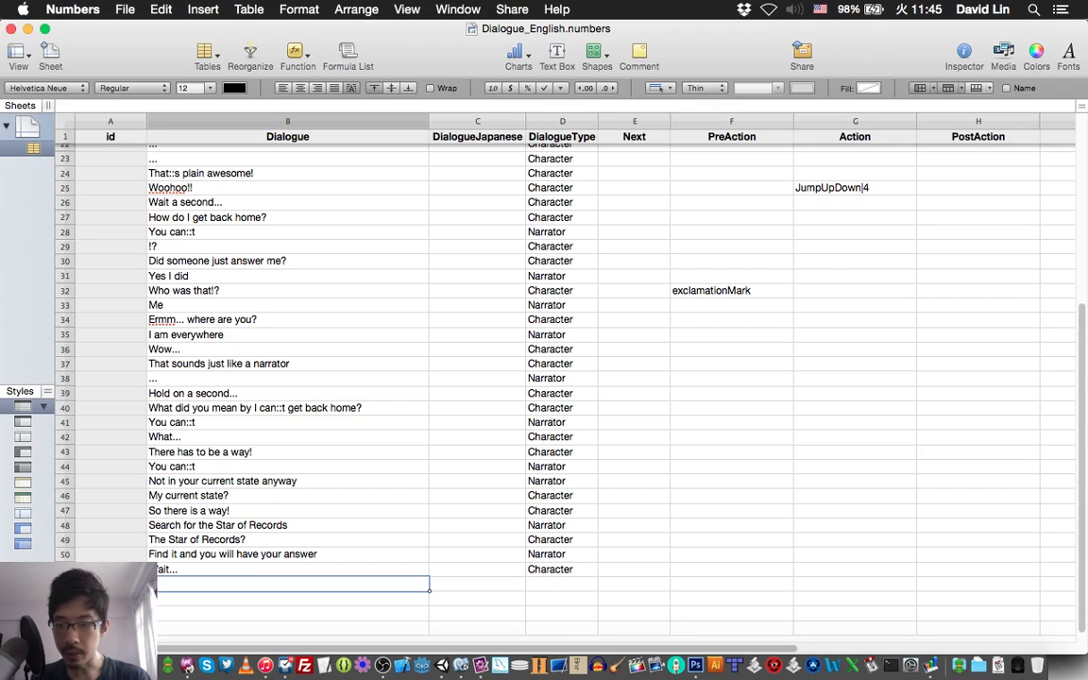
type("How do ")
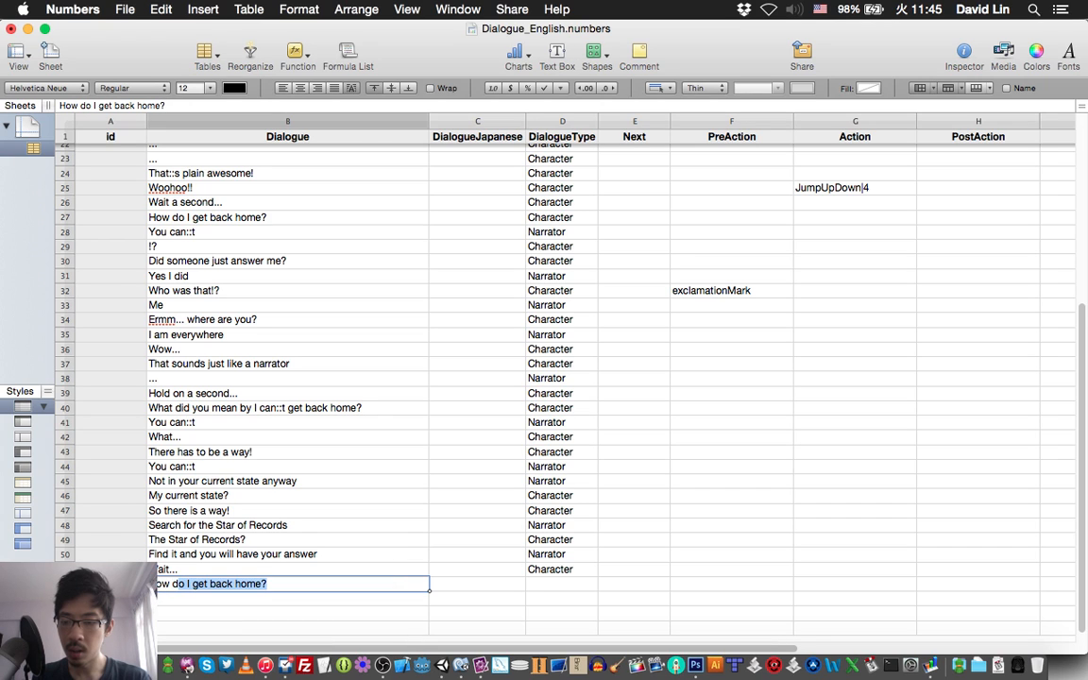
type("I find")
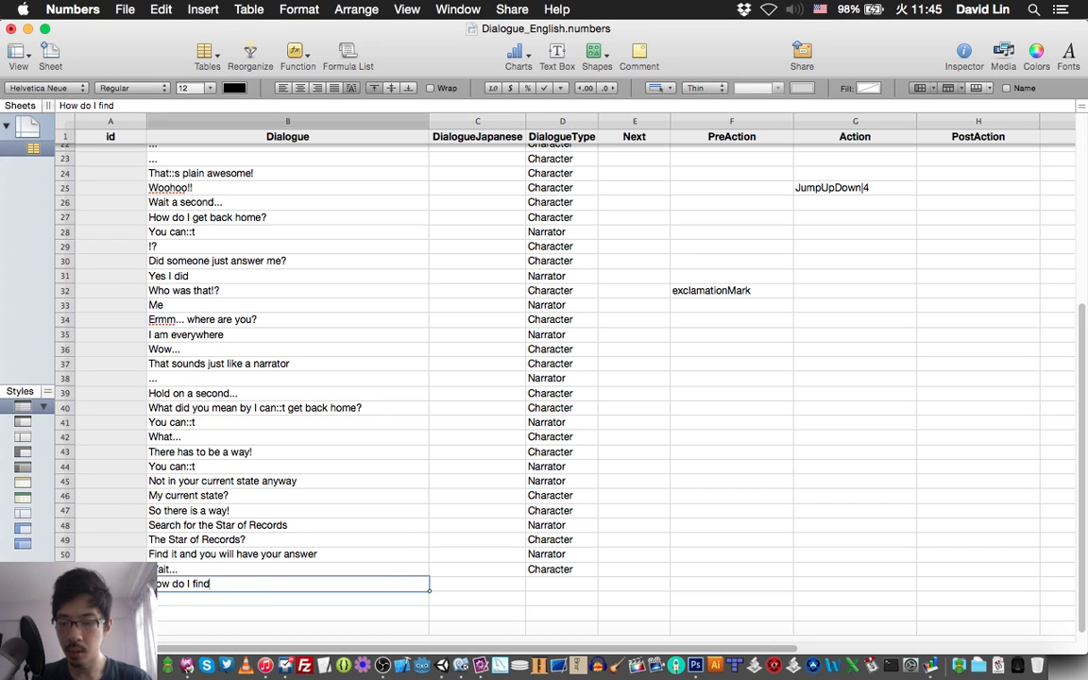
type(" it?")
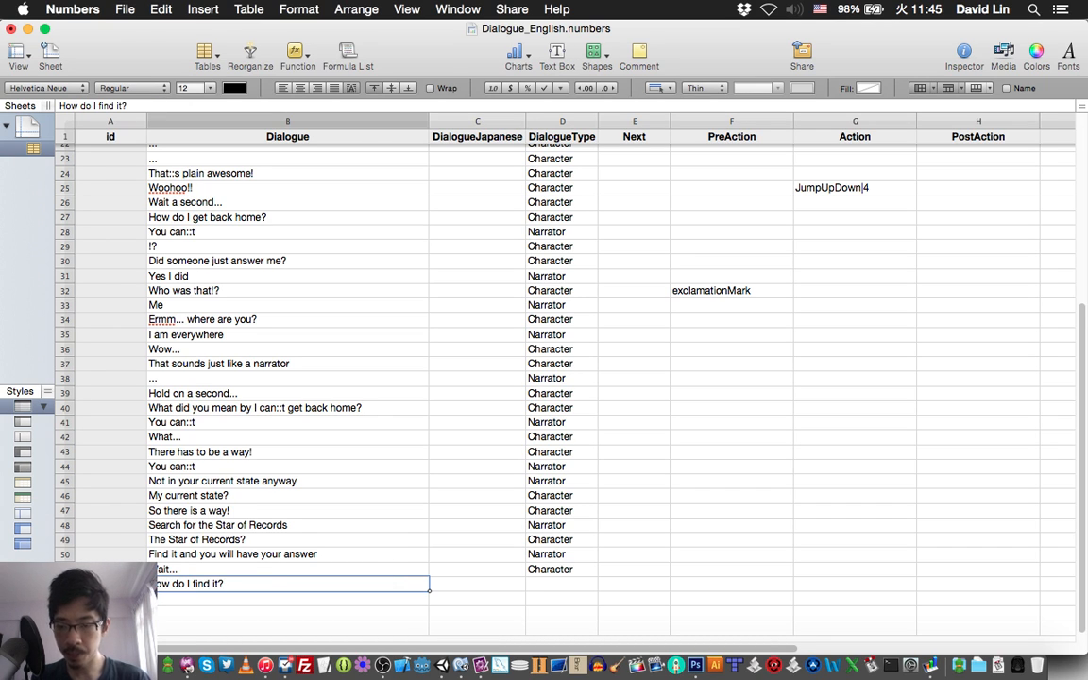
Set the DialogueType of the "How do I find it?" line in row 52 to Character.
key("Tab")
key("Tab")
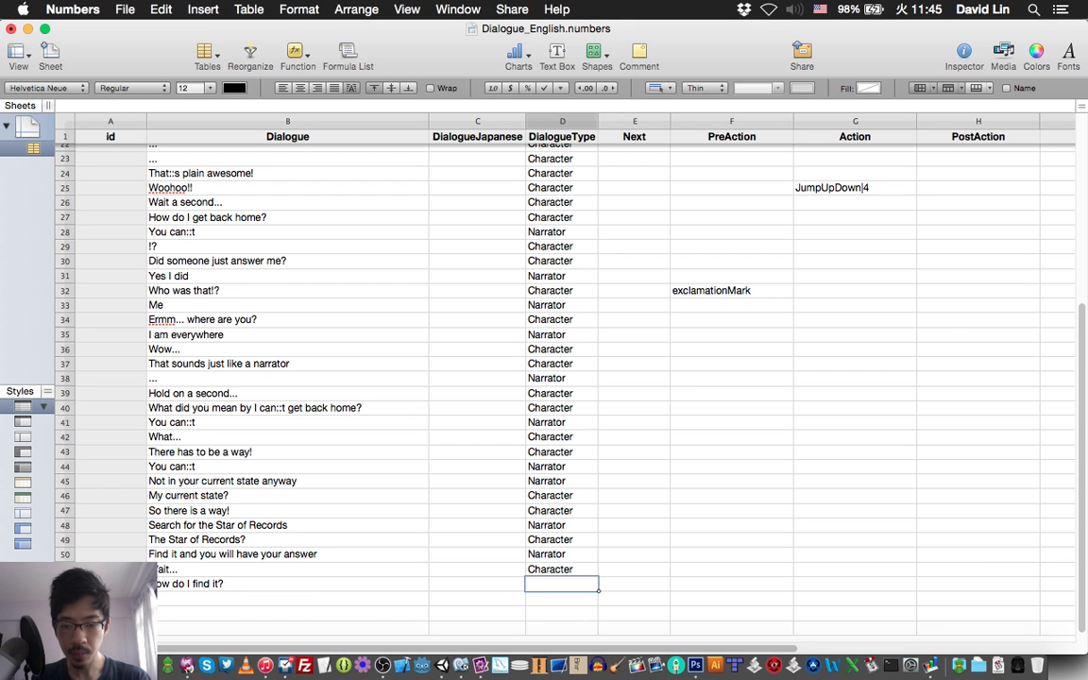
type("Character")
key("Return")
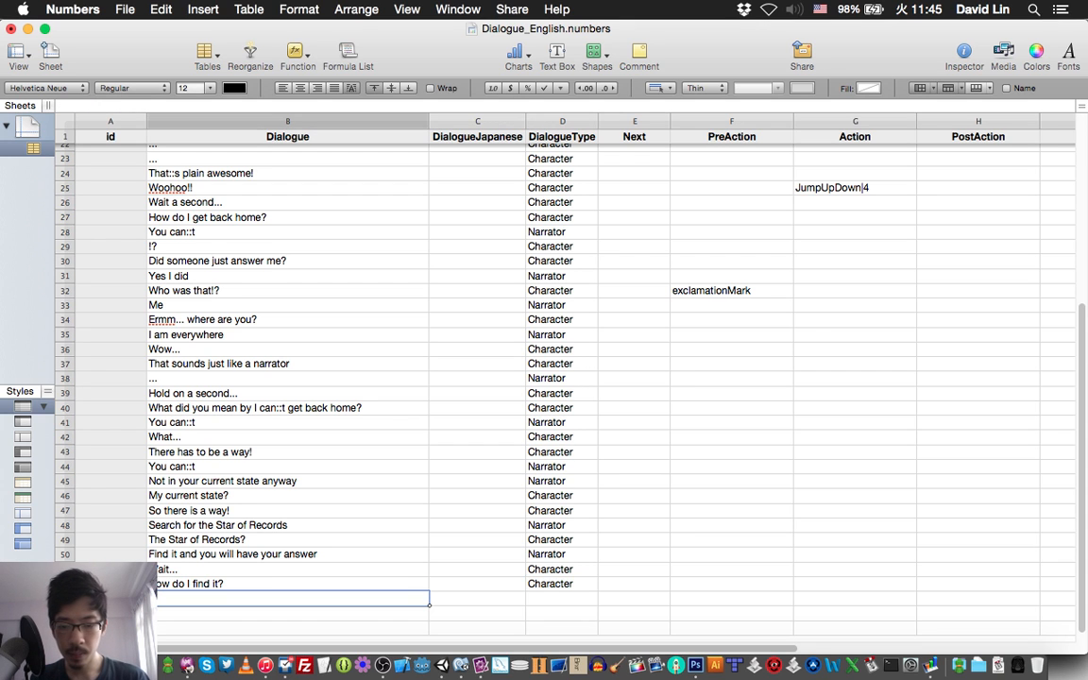
Check item 54 of the story script in TextMate and select the PostAction cell of the "How do I find it?" line in Numbers.
key("super+Tab")
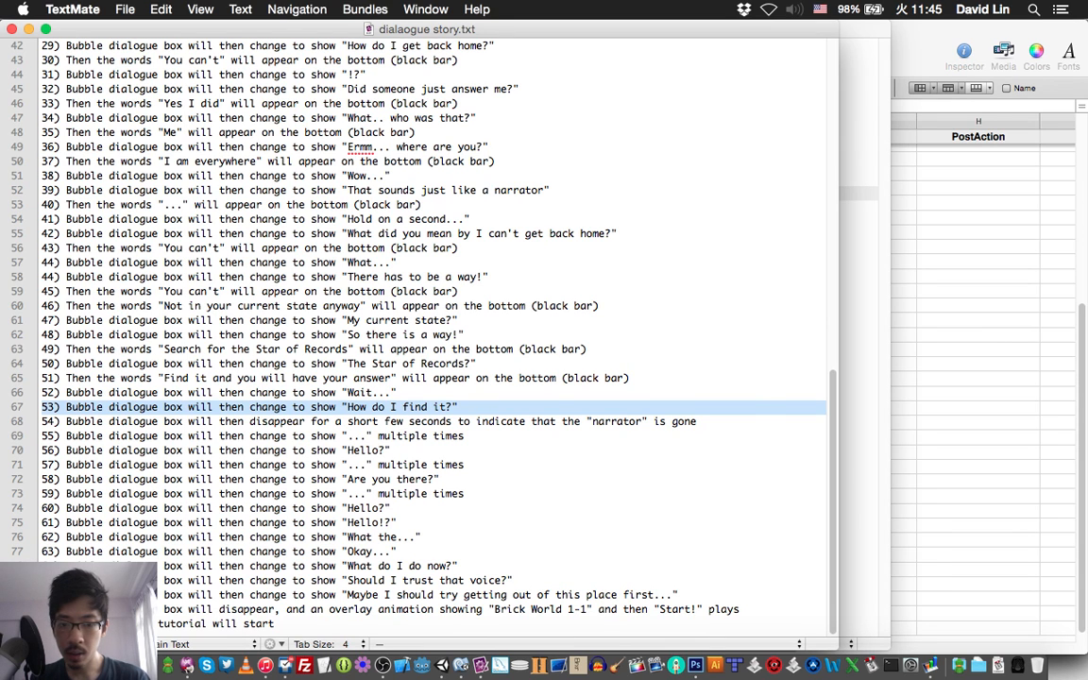
key("super+Tab")
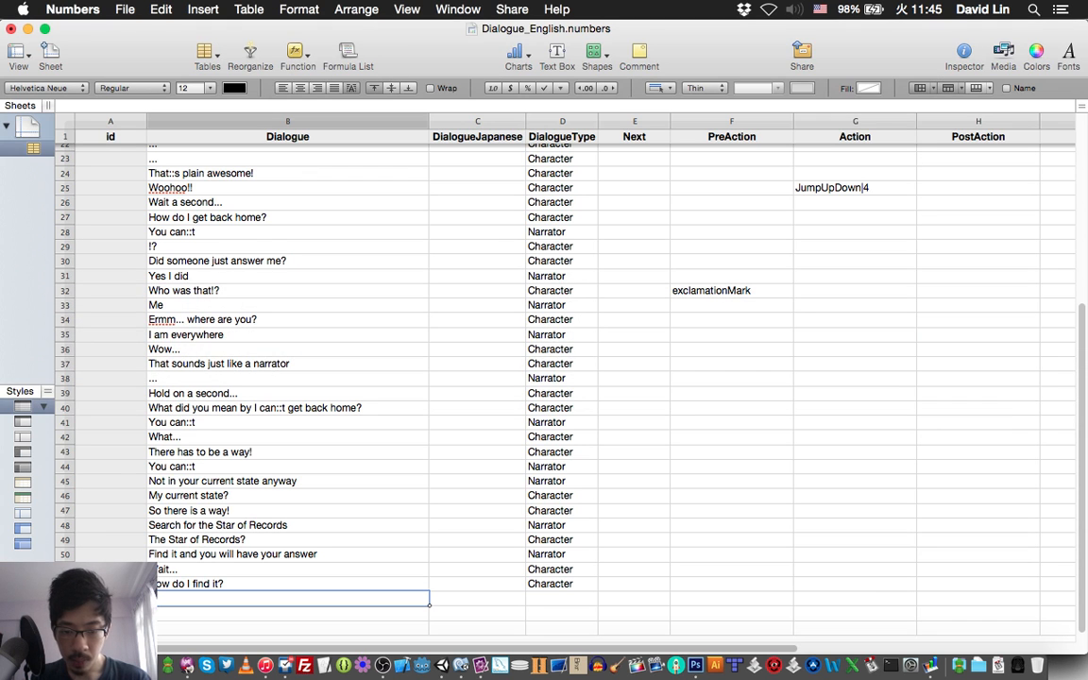
left_click(731, 584)
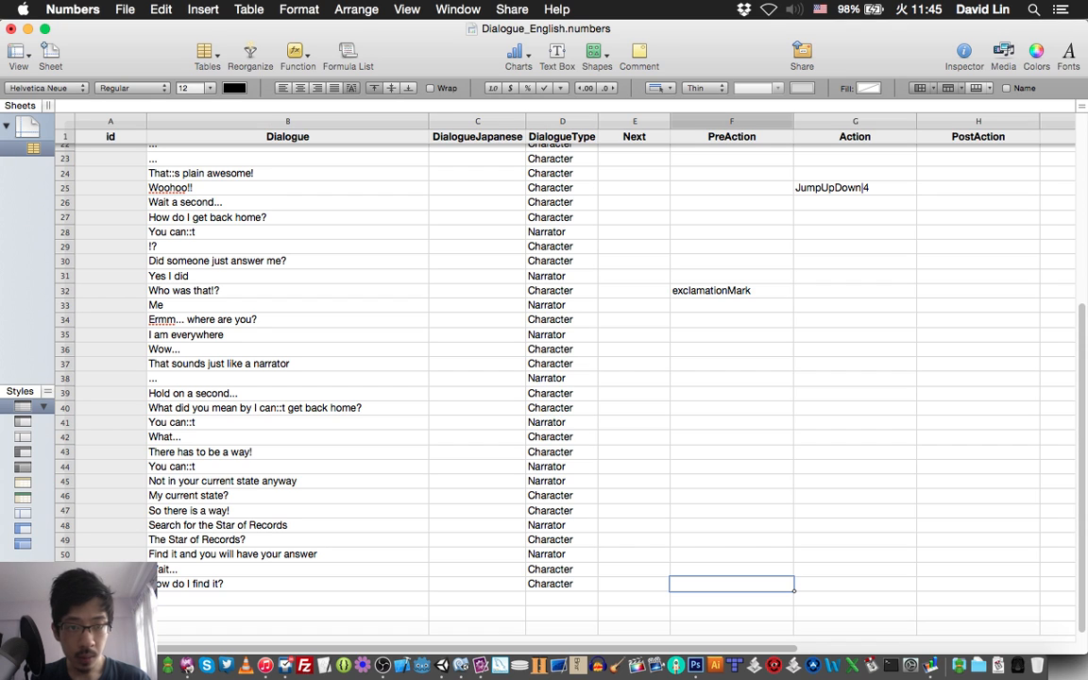
left_click(978, 583)
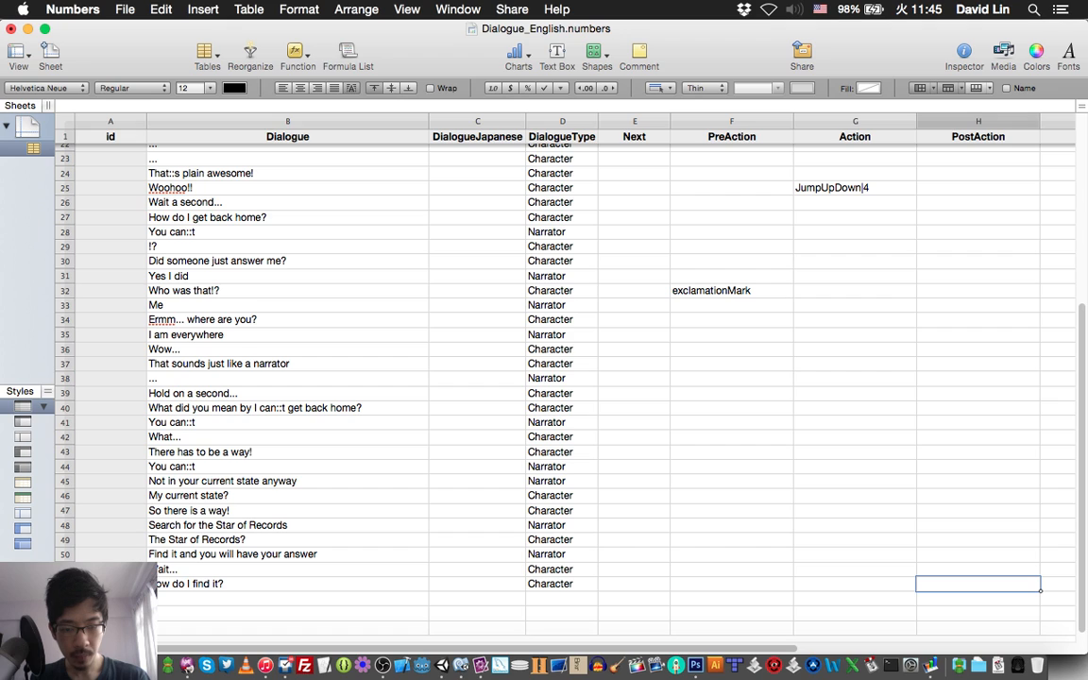
type("di")
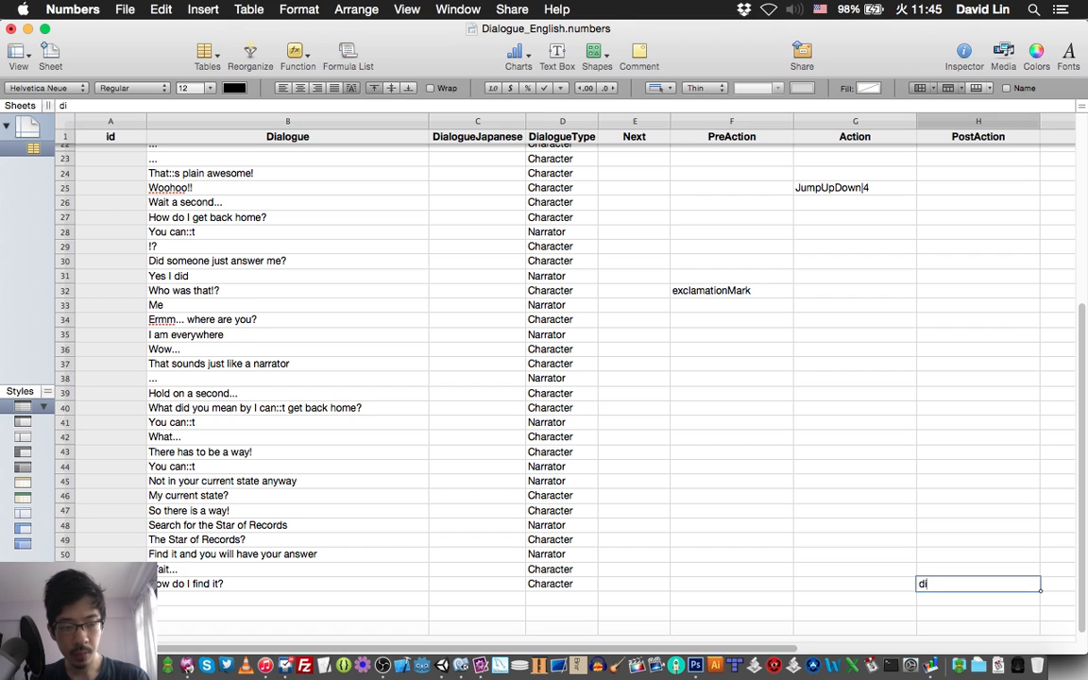
type("alog")
key("BackSpace")
key("BackSpace")
key("BackSpace")
key("BackSpace")
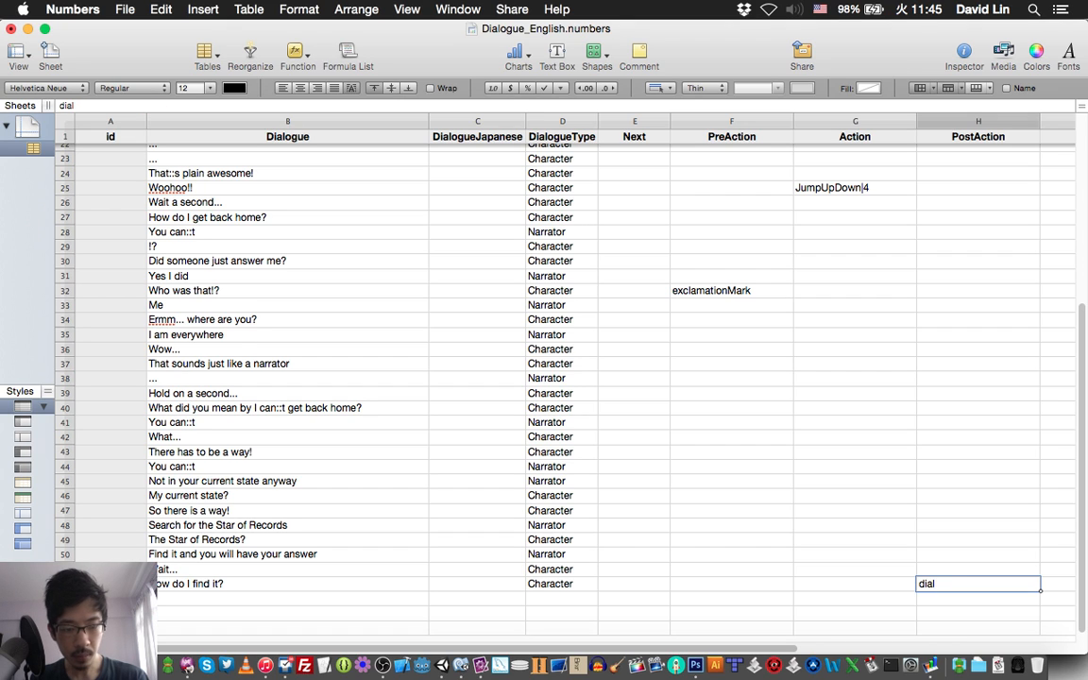
key("Escape")
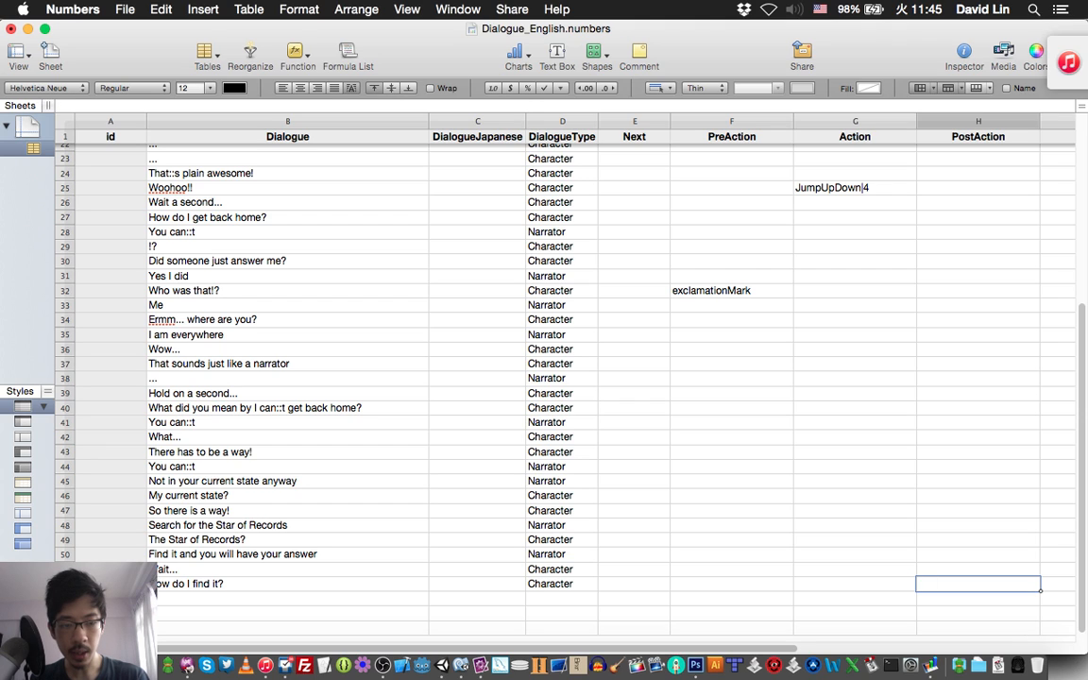
Enter hideDialogueBox as the PostAction of the "How do I find it?" line in row 52.
type("hid")
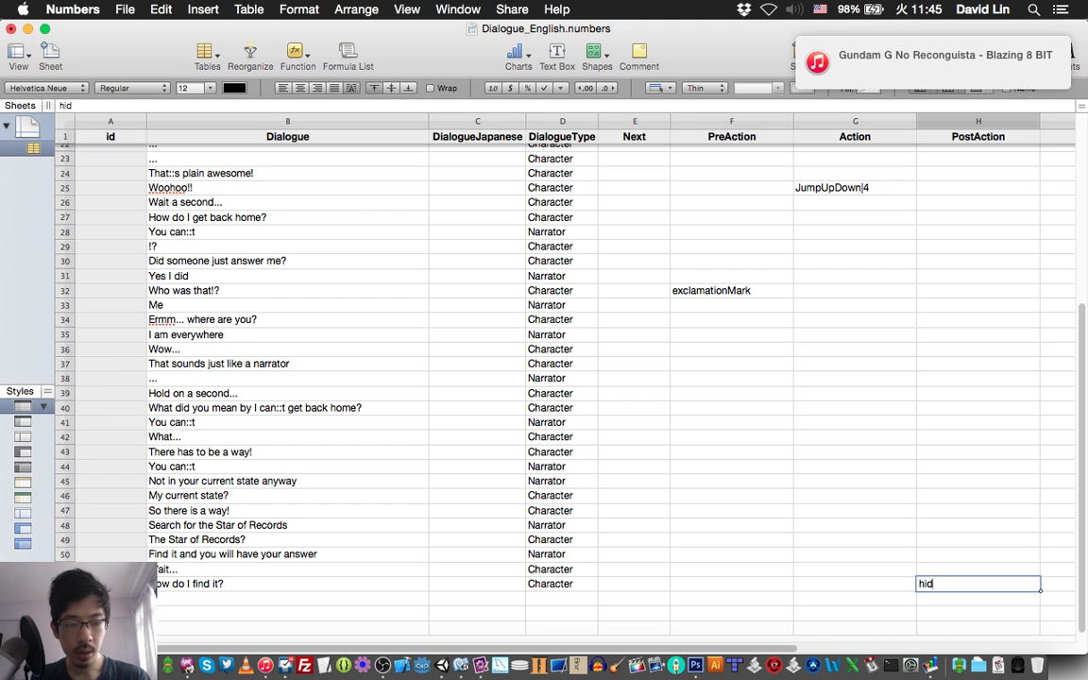
type("eDia")
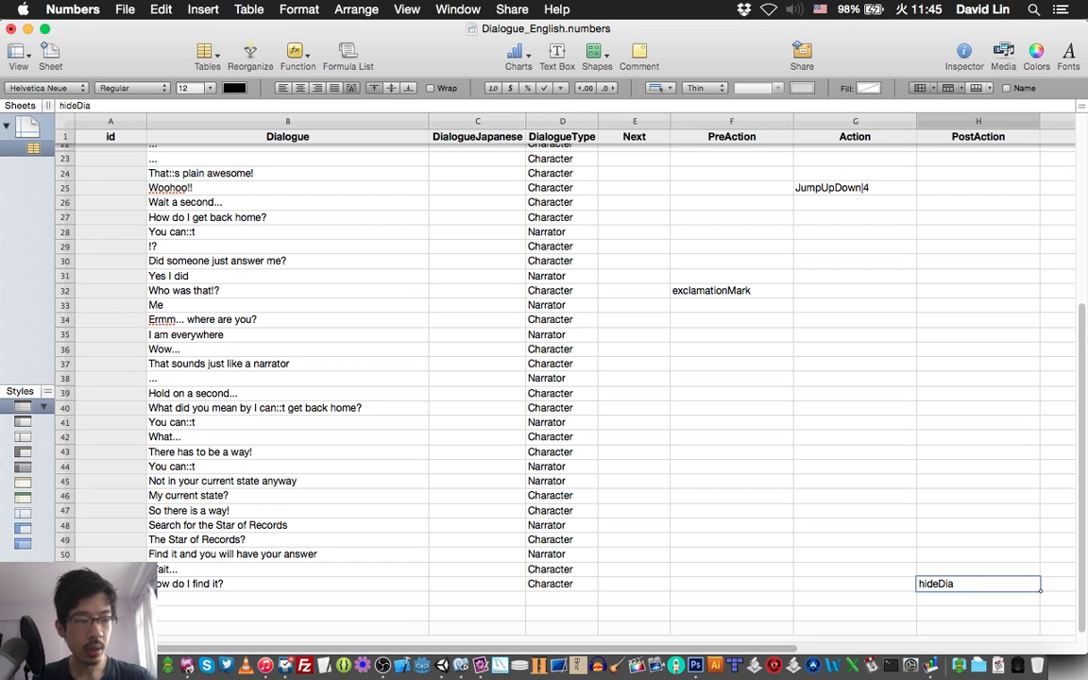
type("logue")
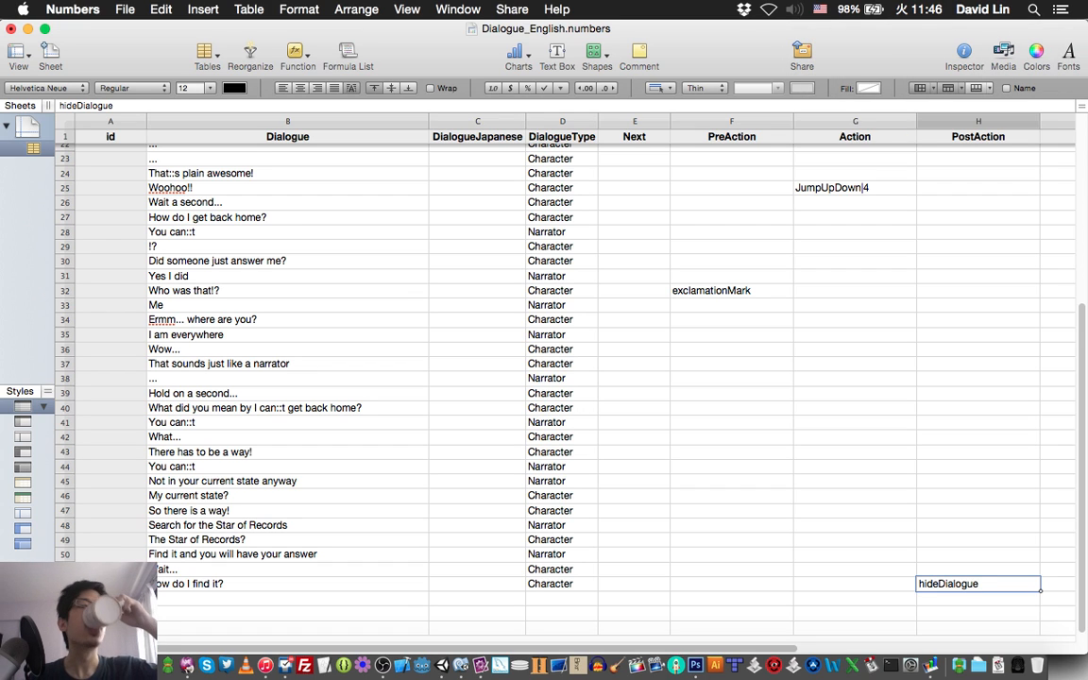
type("Box")
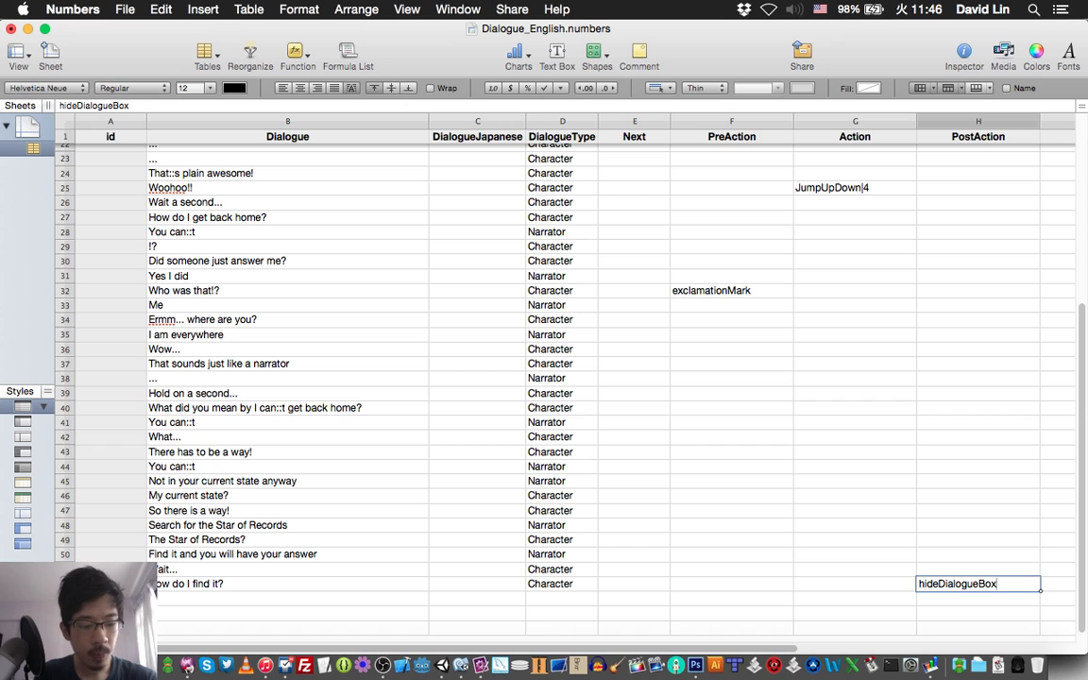